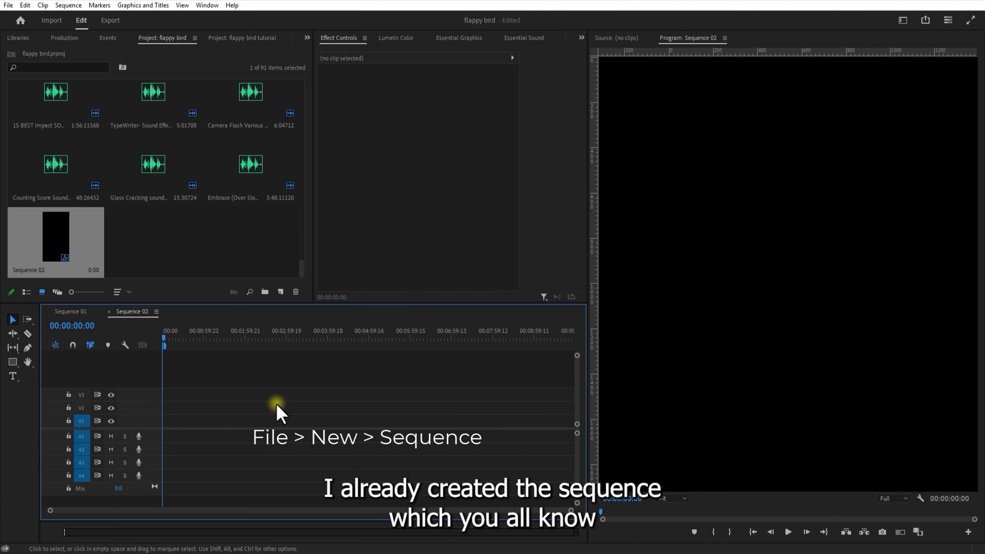
Place the Flappy Bird Ending video at the start of track V1 in Sequence 02 and set it to frame size
{"action": "scroll", "coordinate": [161, 237], "scroll_direction": "up", "scroll_amount": 15}
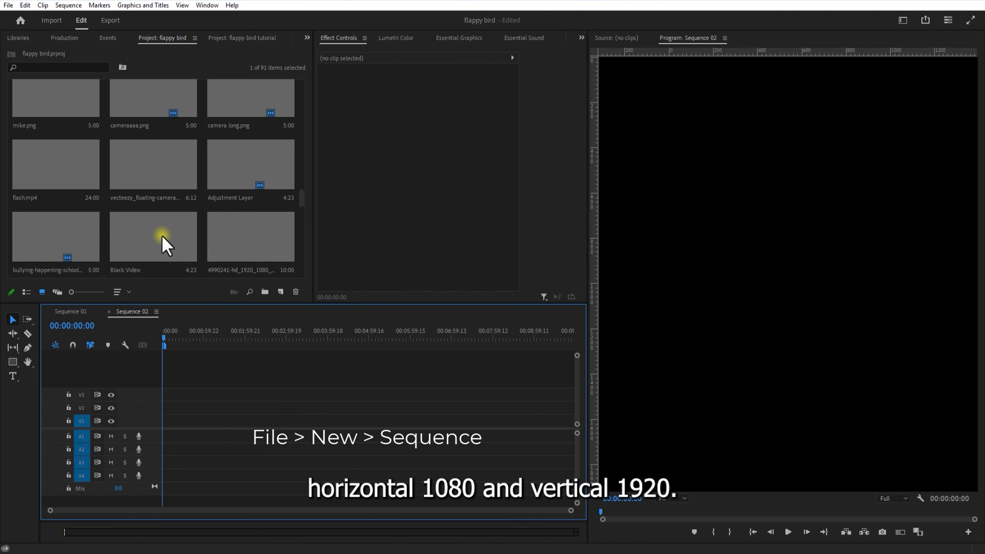
{"action": "scroll", "coordinate": [162, 234], "scroll_direction": "up", "scroll_amount": 5}
{"action": "scroll", "coordinate": [162, 235], "scroll_direction": "down", "scroll_amount": 5}
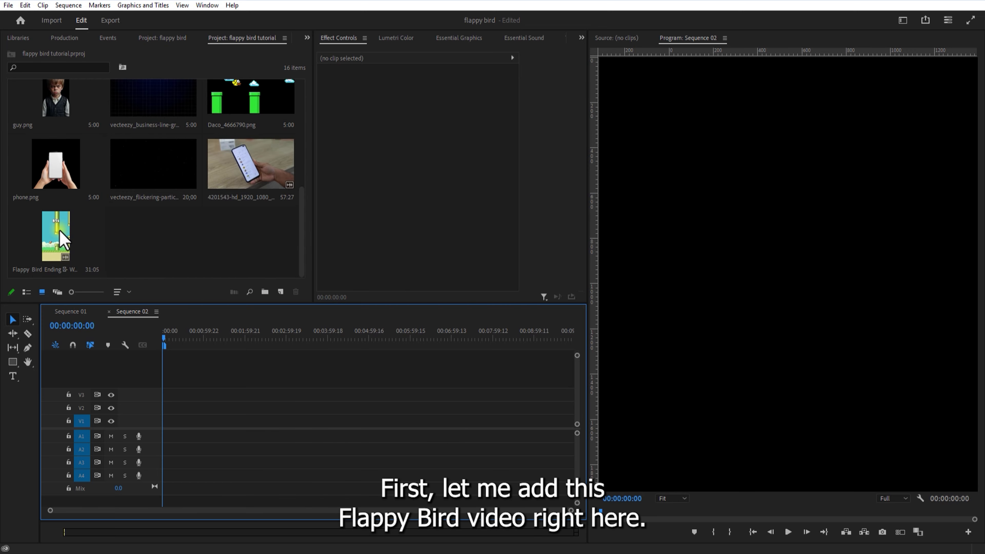
{"action": "left_click_drag", "start_coordinate": [61, 233], "coordinate": [175, 427]}
{"action": "left_click_drag", "start_coordinate": [556, 511], "coordinate": [406, 516]}
{"action": "right_click", "coordinate": [229, 419]}
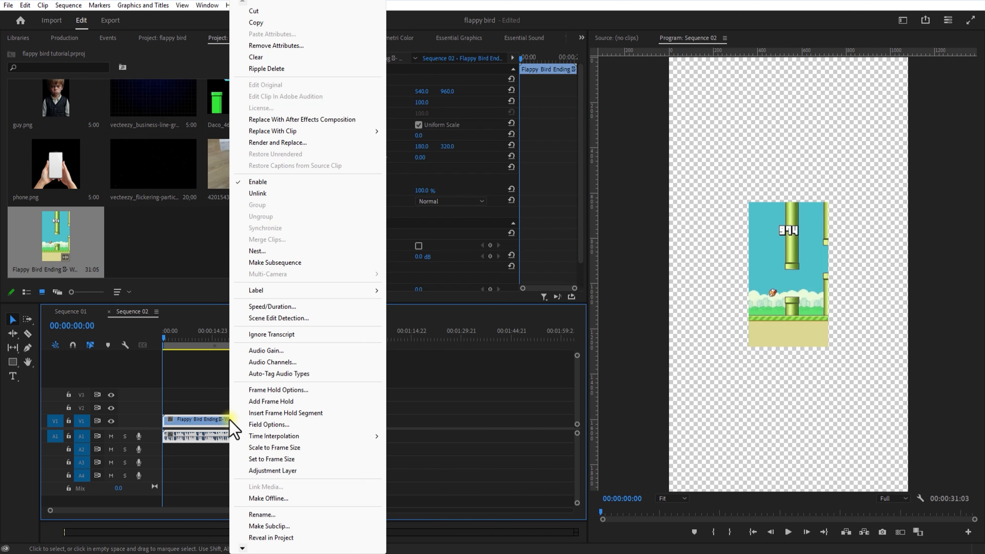
{"action": "left_click", "coordinate": [259, 459]}
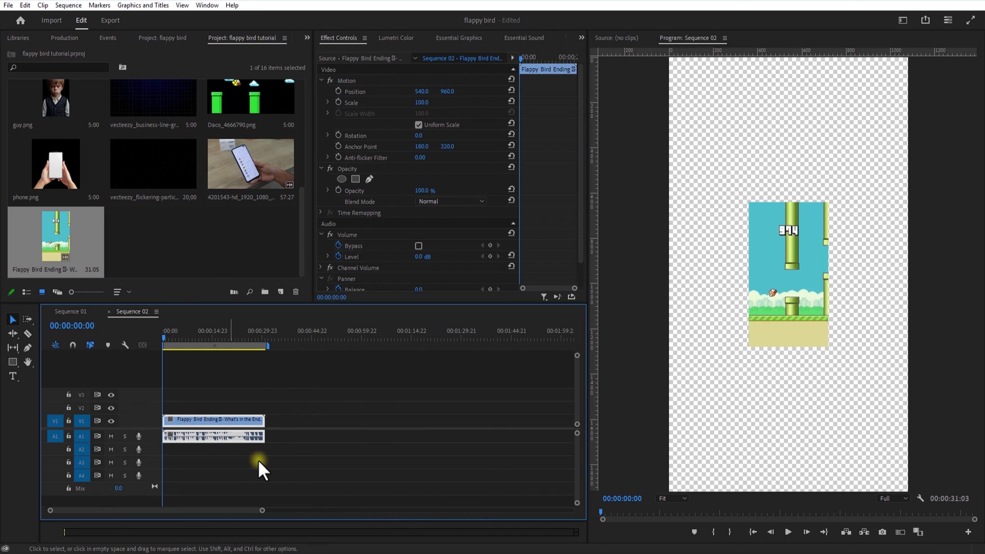
Unlink the Flappy Bird clip's audio from its video and delete the audio
{"action": "right_click", "coordinate": [235, 421]}
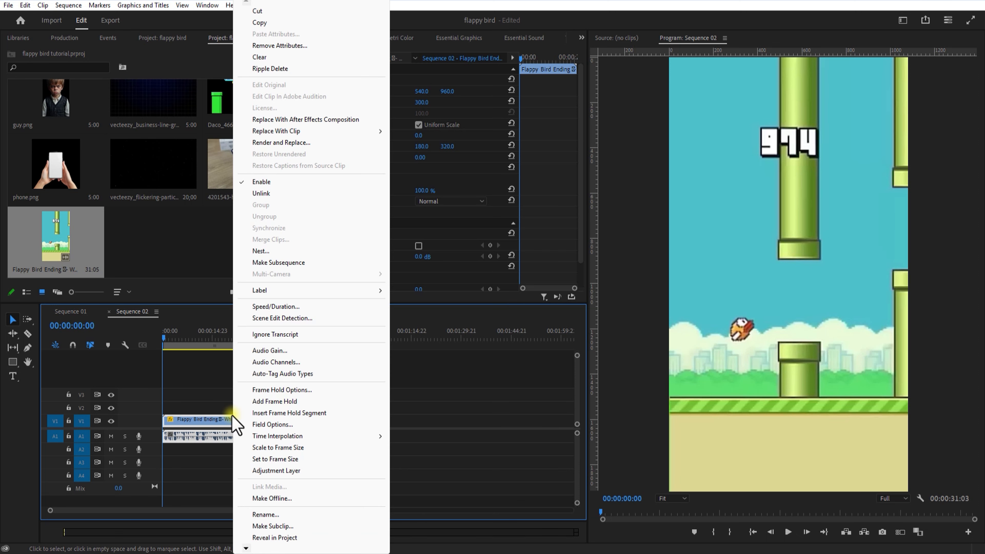
{"action": "left_click", "coordinate": [273, 206]}
{"action": "left_click", "coordinate": [205, 438]}
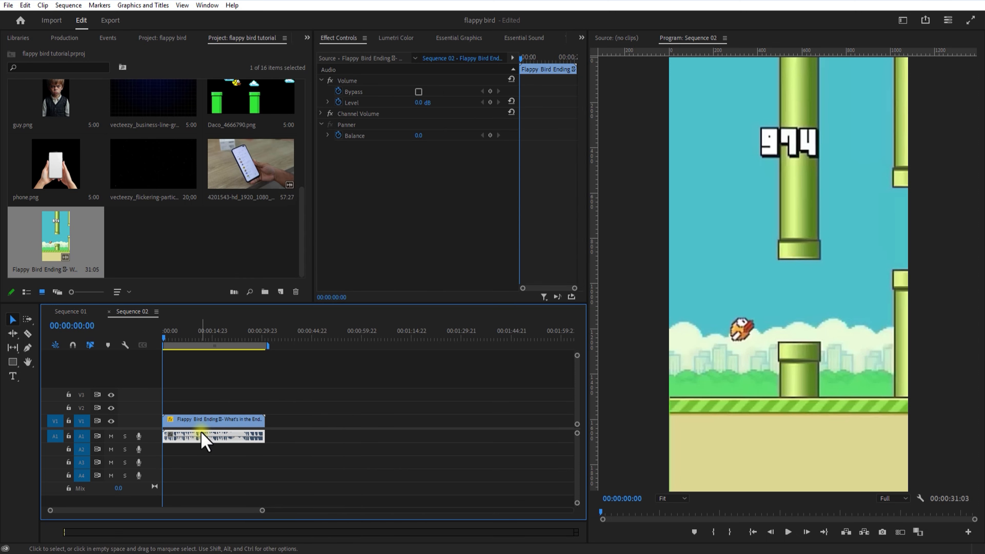
{"action": "key", "text": "Delete"}
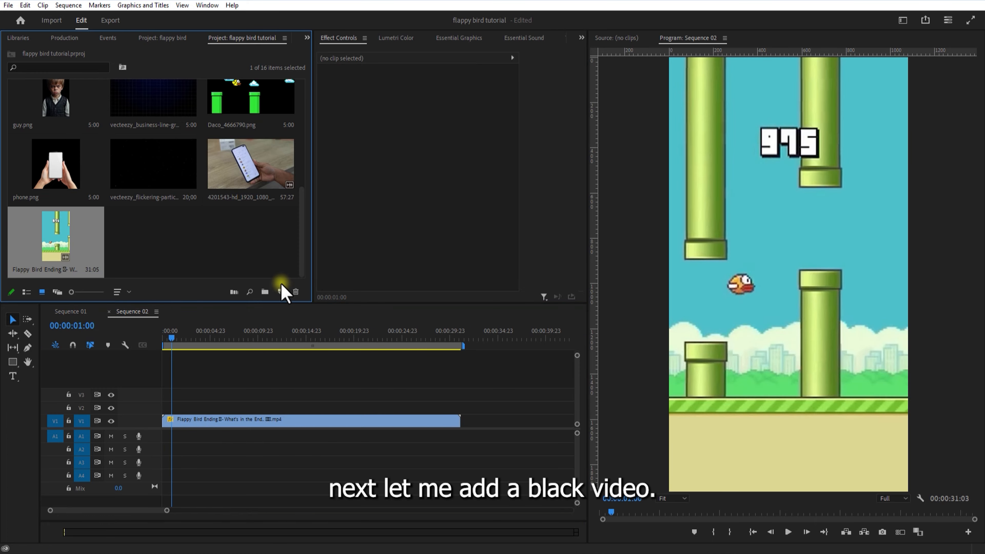
Create a 1080 x 1920 black video at 23.976 fps and place it on V2 at 00:00:01:00
{"action": "left_click", "coordinate": [280, 291]}
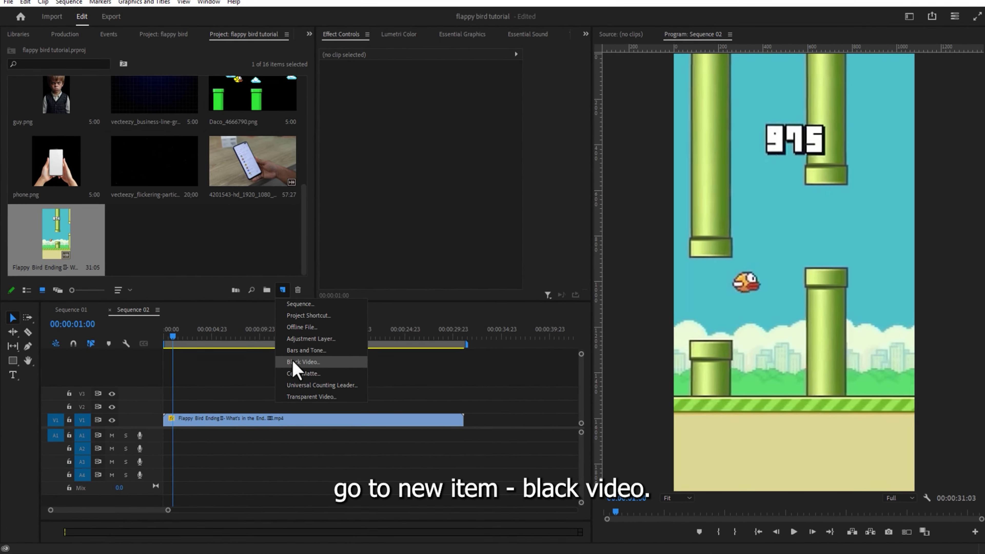
{"action": "left_click", "coordinate": [396, 295]}
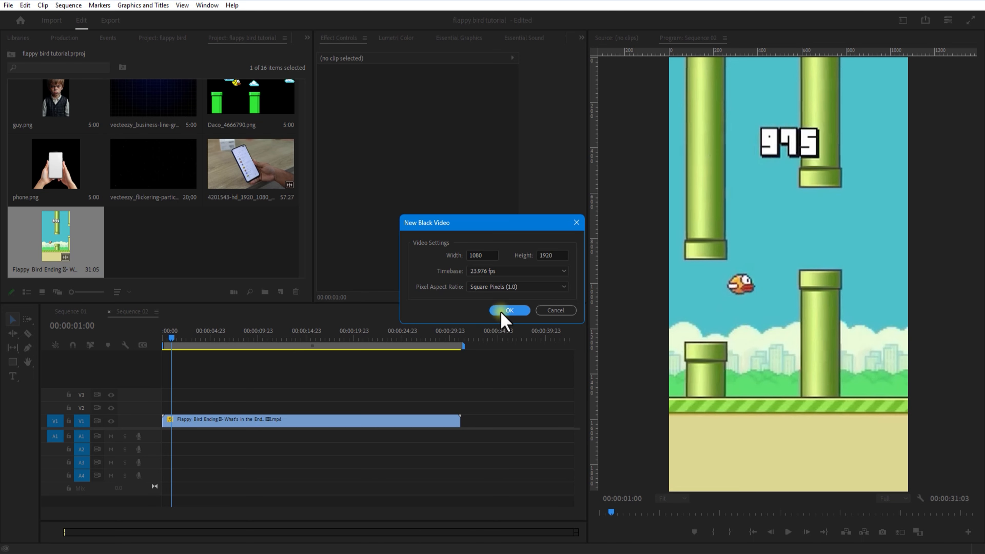
{"action": "left_click", "coordinate": [506, 311]}
{"action": "left_click_drag", "start_coordinate": [280, 373], "coordinate": [172, 411]}
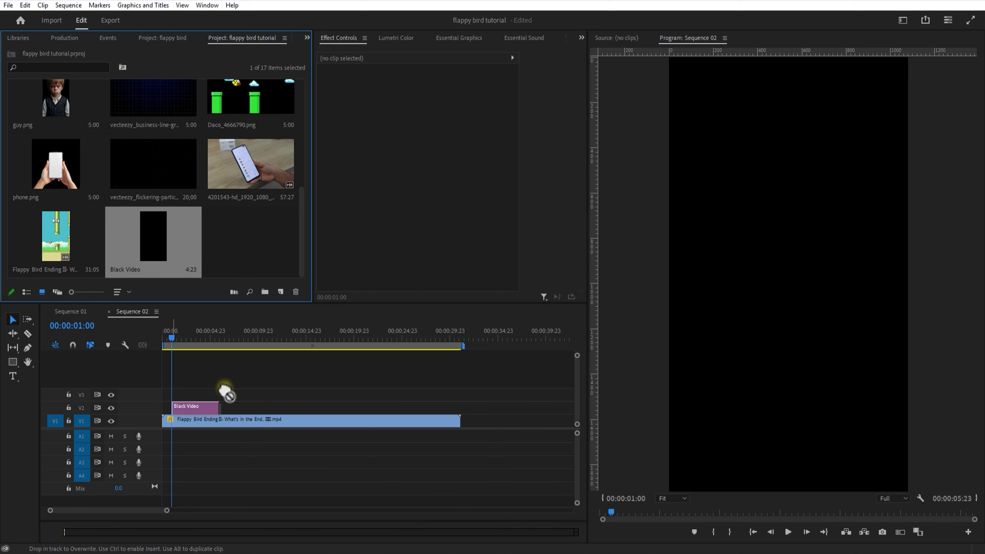
Place the blood splash video on V3 above the Black Video at 00:00:01:00 and remove its unlinked audio
{"action": "scroll", "coordinate": [158, 155], "scroll_direction": "down", "scroll_amount": 5}
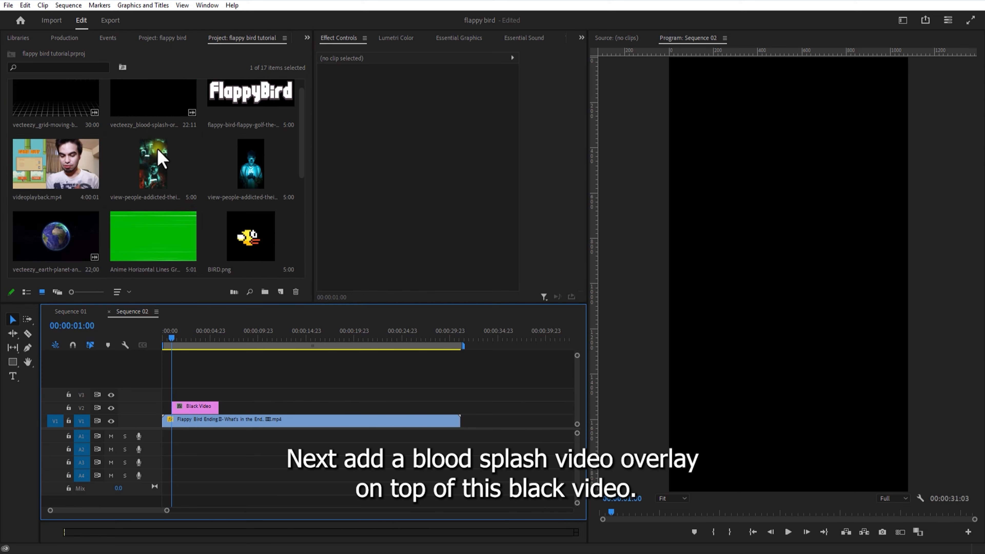
{"action": "left_click_drag", "start_coordinate": [153, 118], "coordinate": [173, 396]}
{"action": "right_click", "coordinate": [235, 394]}
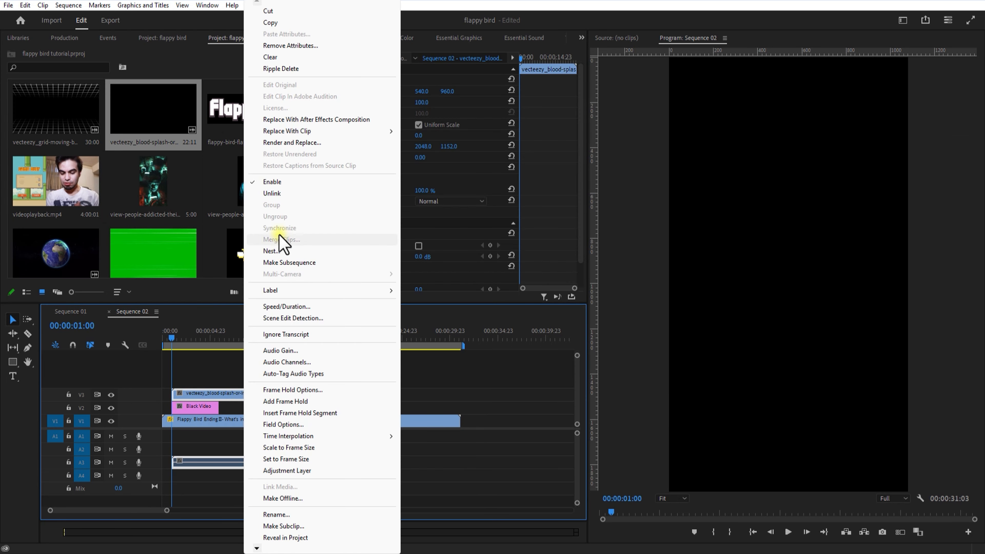
{"action": "left_click", "coordinate": [274, 193]}
{"action": "left_click", "coordinate": [233, 463]}
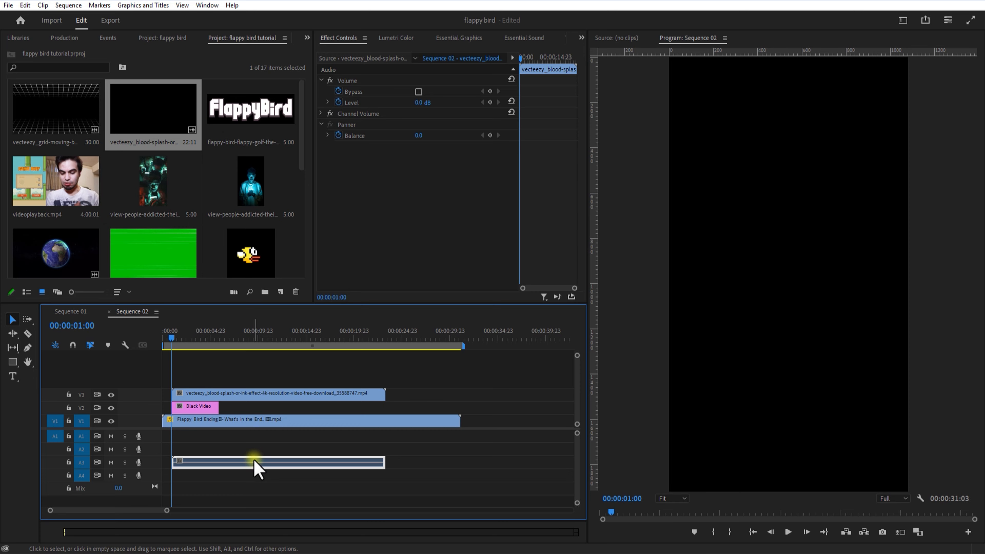
{"action": "key", "text": "Delete"}
Change the blood splash clip's blend mode to Overlay
{"action": "left_click", "coordinate": [220, 394]}
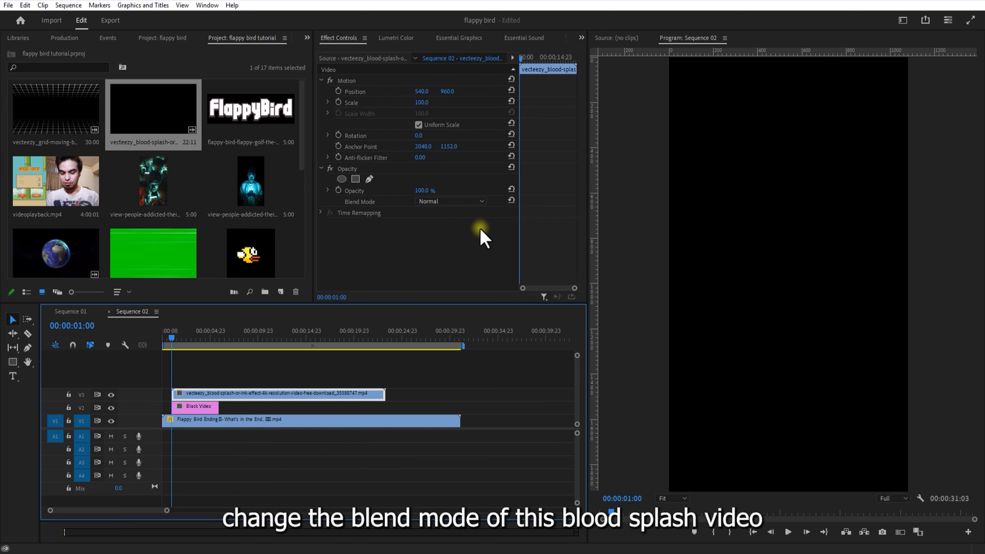
{"action": "left_click", "coordinate": [463, 202]}
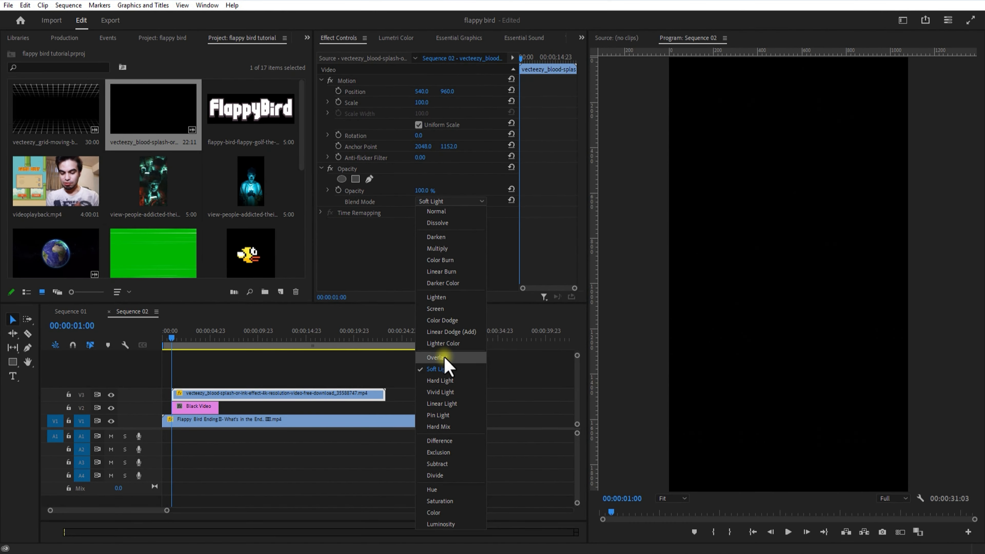
{"action": "left_click", "coordinate": [471, 483]}
Start opacity keyframing on the Black Video at 00:00:00:22 with a value of 0%
{"action": "mouse_move", "coordinate": [177, 335]}
{"action": "left_mouse_down"}
{"action": "mouse_move", "coordinate": [187, 336]}
{"action": "mouse_move", "coordinate": [171, 334]}
{"action": "left_mouse_up"}
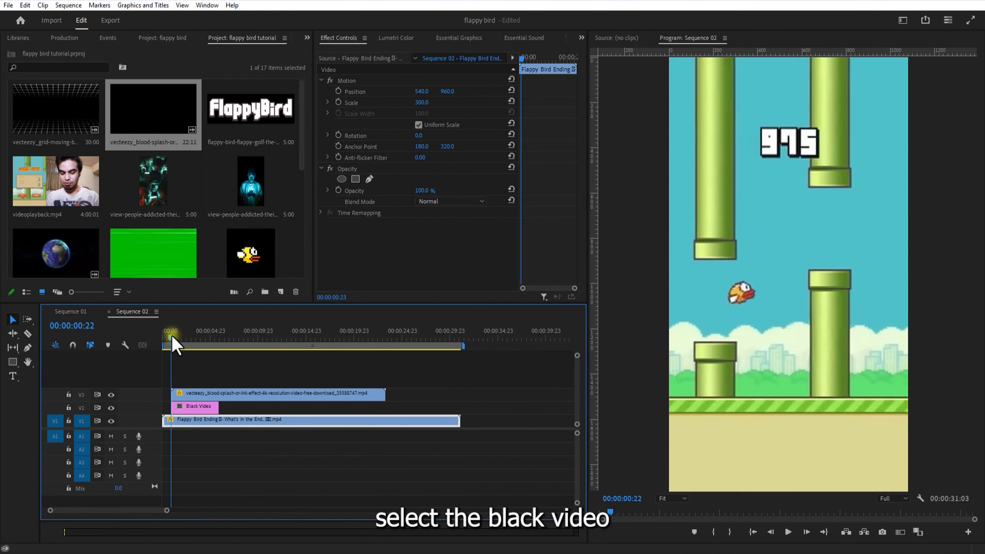
{"action": "left_click", "coordinate": [192, 407]}
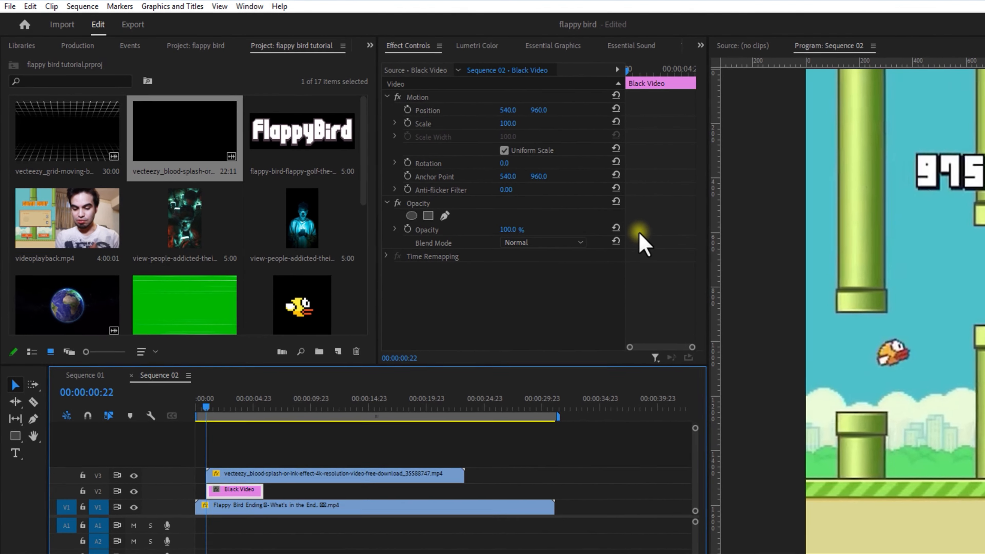
{"action": "left_click", "coordinate": [409, 230]}
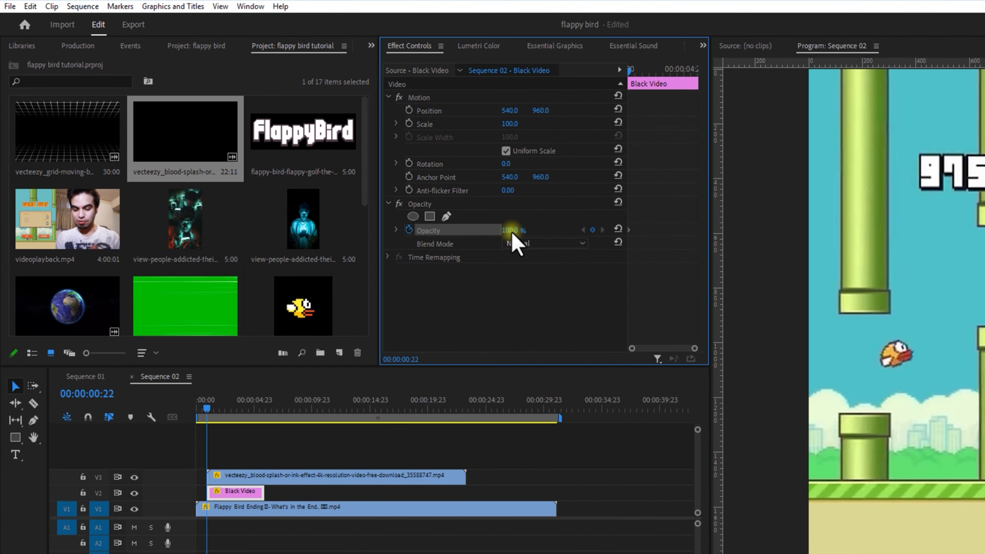
{"action": "left_click_drag", "start_coordinate": [509, 230], "coordinate": [428, 232]}
Add an opacity keyframe of 60% to the Black Video at 00:00:02:01
{"action": "left_click_drag", "start_coordinate": [208, 408], "coordinate": [220, 408]}
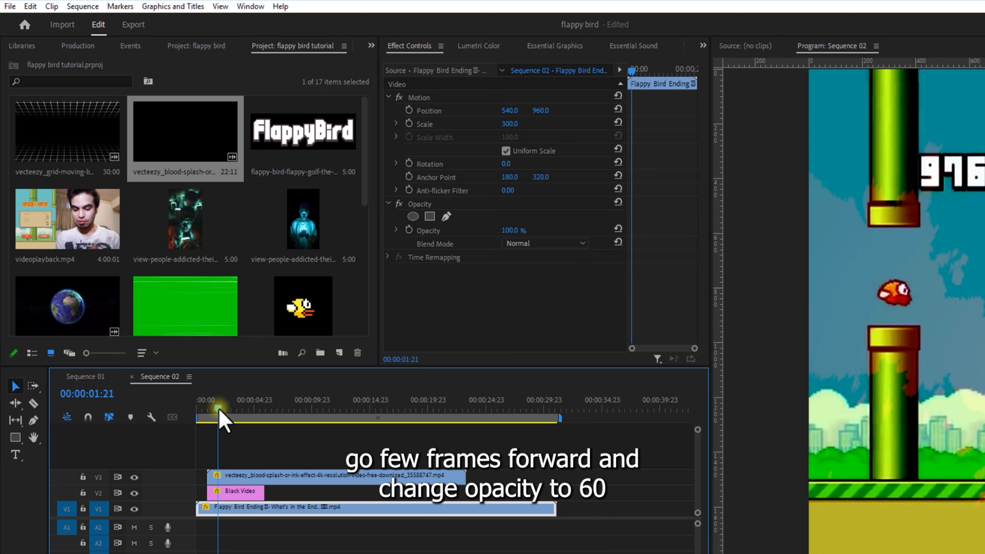
{"action": "left_click", "coordinate": [240, 492]}
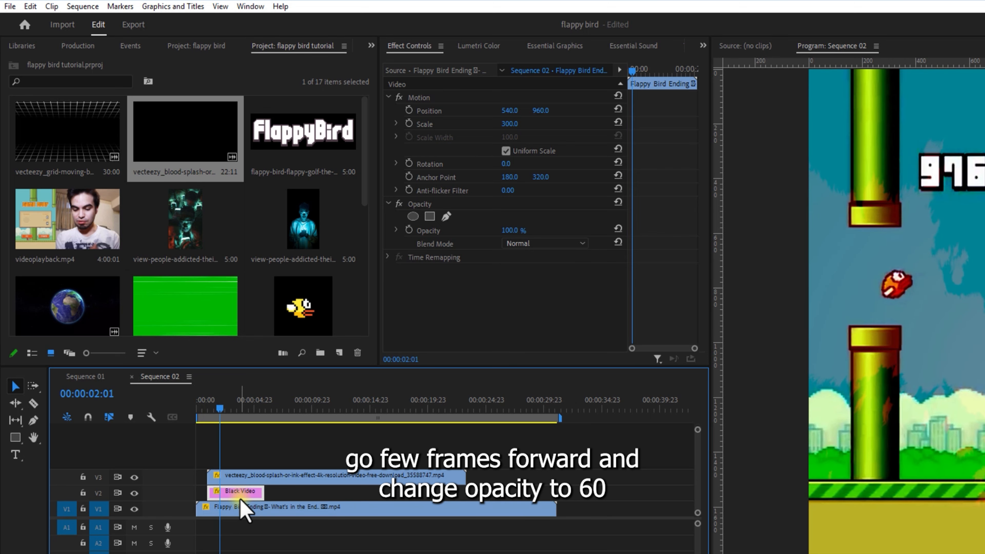
{"action": "left_click", "coordinate": [506, 230]}
{"action": "type", "text": "60"}
{"action": "key", "text": "Return"}
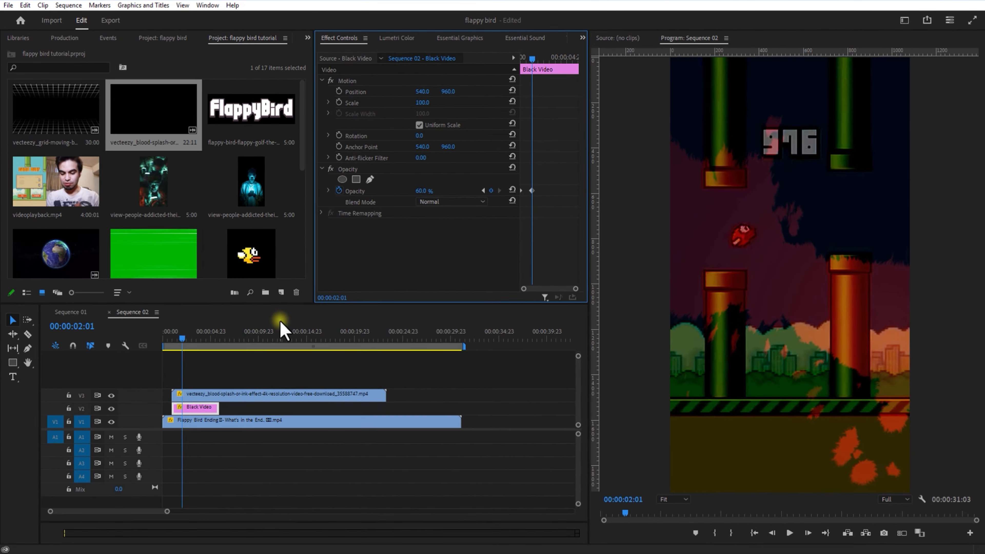
Start opacity keyframing on the blood splash clip at 00:00:01:00 with a value of 0%
{"action": "left_click", "coordinate": [201, 395]}
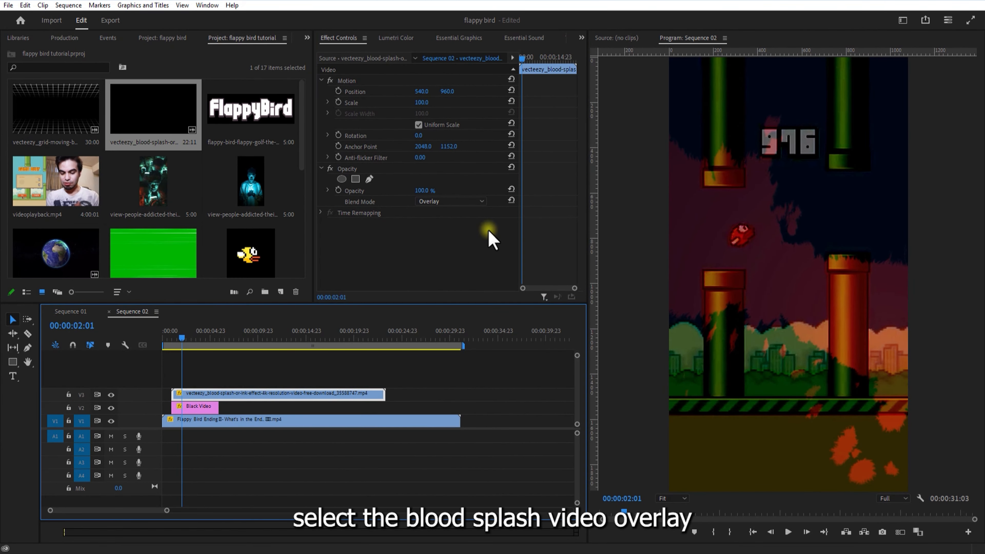
{"action": "left_click_drag", "start_coordinate": [528, 68], "coordinate": [523, 66]}
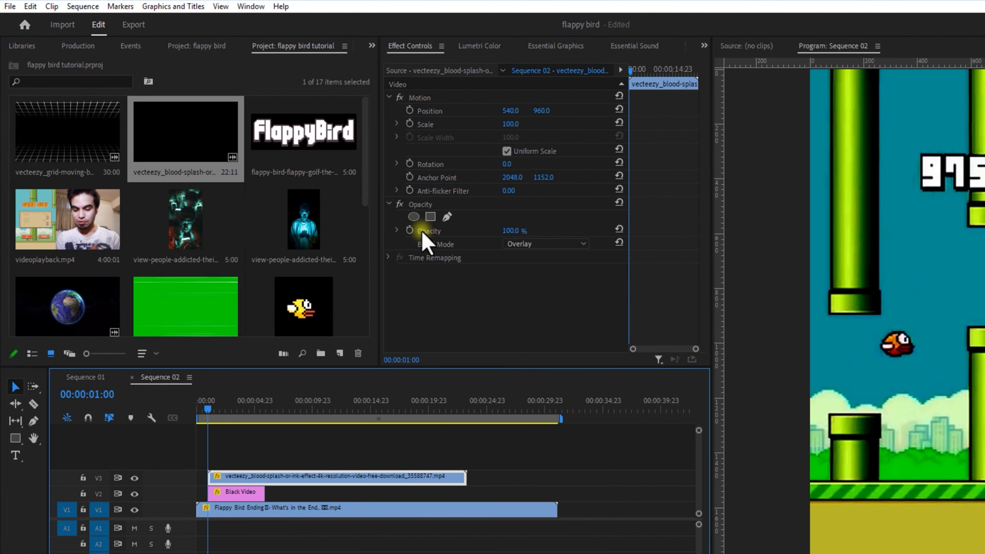
{"action": "left_click", "coordinate": [410, 231]}
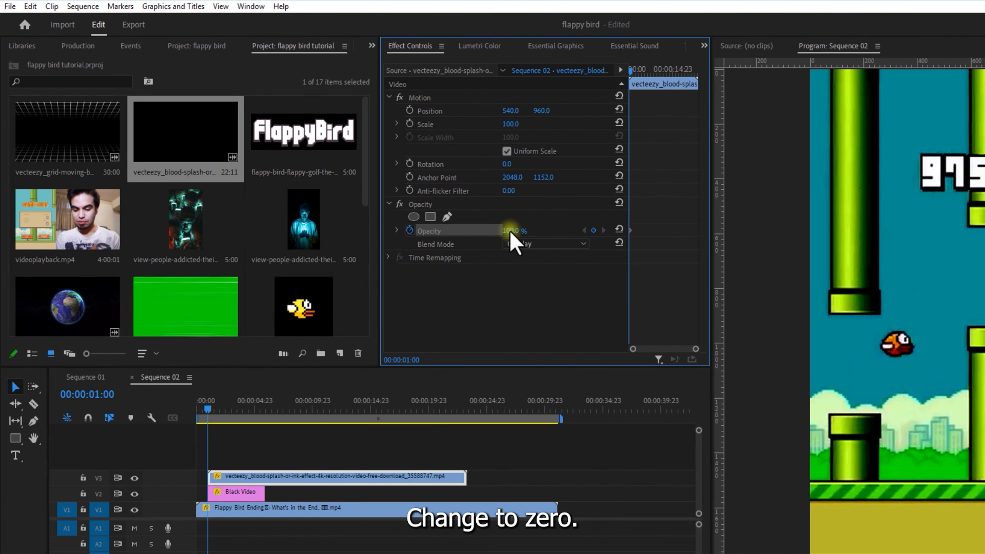
{"action": "left_click_drag", "start_coordinate": [512, 231], "coordinate": [154, 275]}
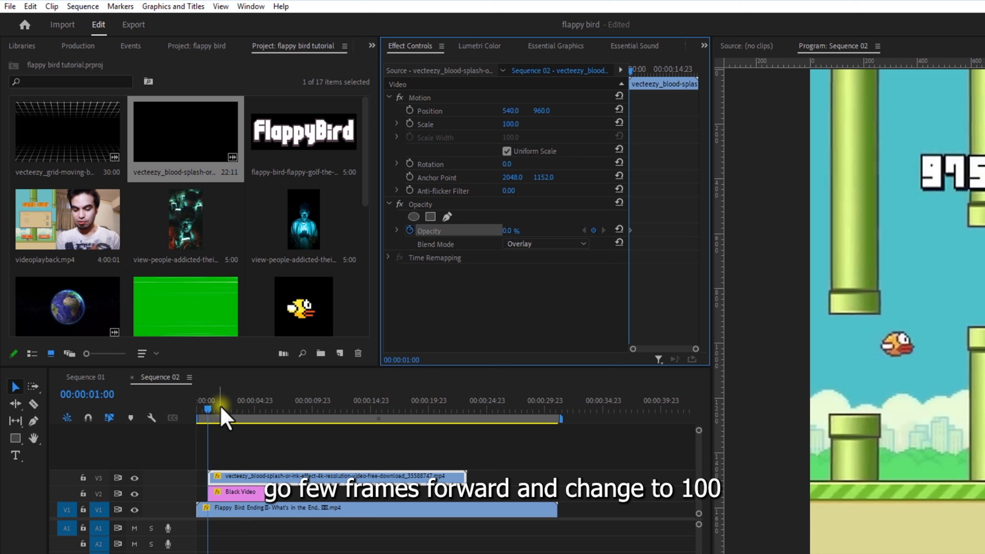
Add an opacity keyframe of 100% to the blood splash clip at 00:00:02:02, close to the Black Video's second keyframe
{"action": "left_click", "coordinate": [240, 492]}
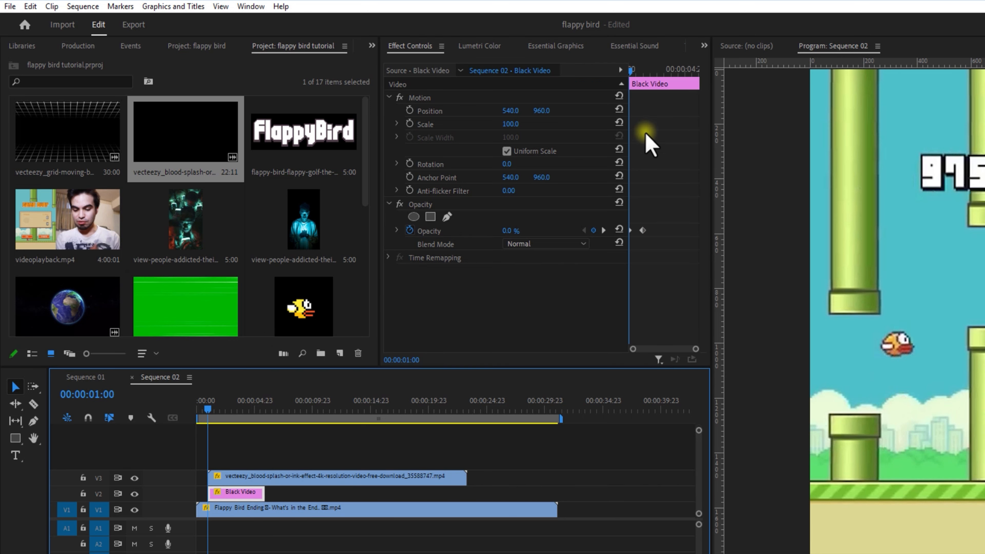
{"action": "left_click_drag", "start_coordinate": [641, 74], "coordinate": [652, 86]}
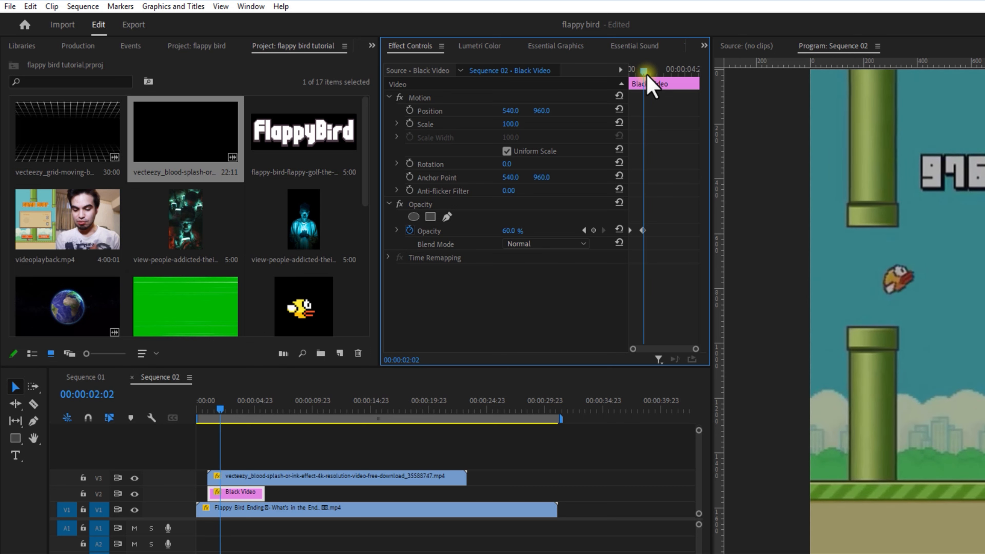
{"action": "left_click", "coordinate": [259, 476]}
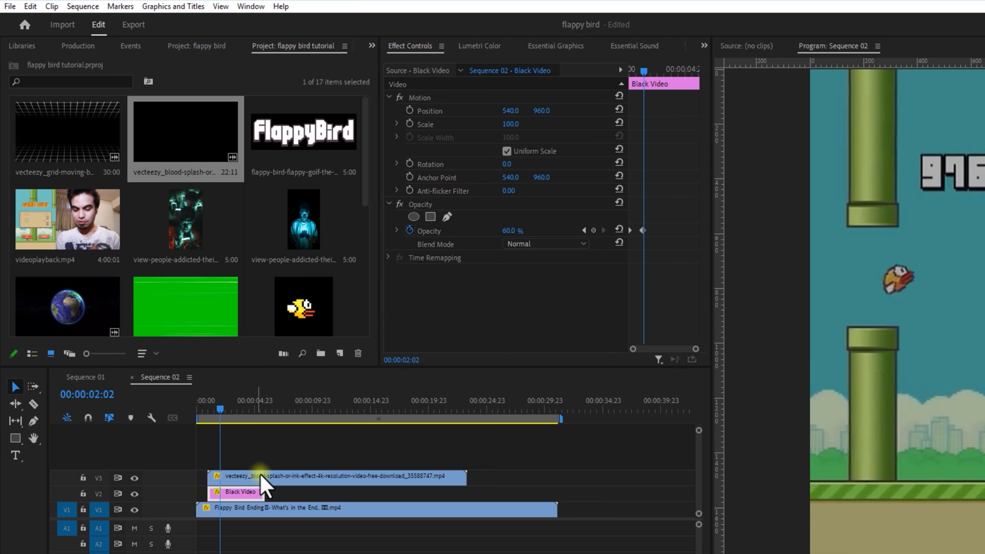
{"action": "left_click_drag", "start_coordinate": [511, 230], "coordinate": [562, 228]}
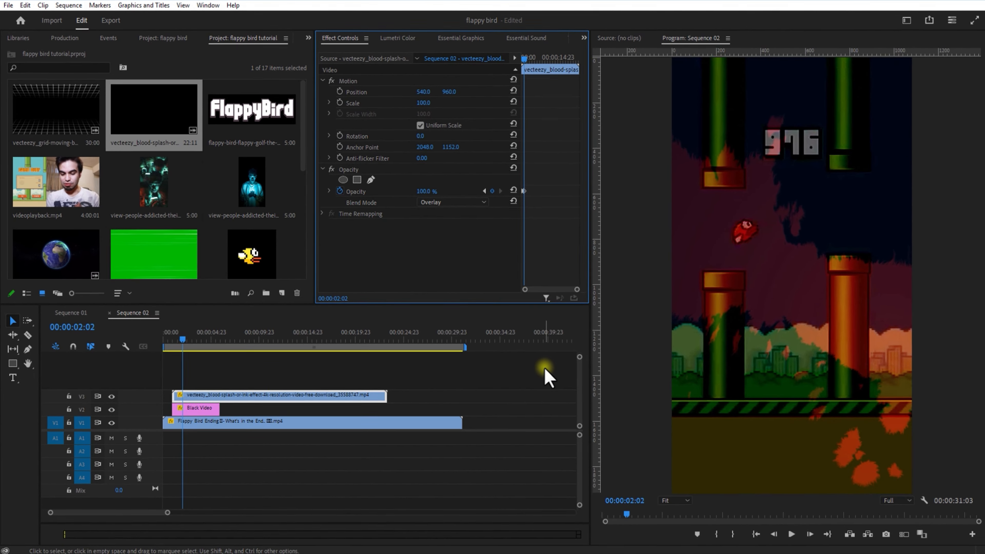
Place guy.png above the blood splash clip on a new track V4 at 00:00:03:02
{"action": "scroll", "coordinate": [162, 181], "scroll_direction": "down", "scroll_amount": 5}
{"action": "left_click", "coordinate": [60, 97]}
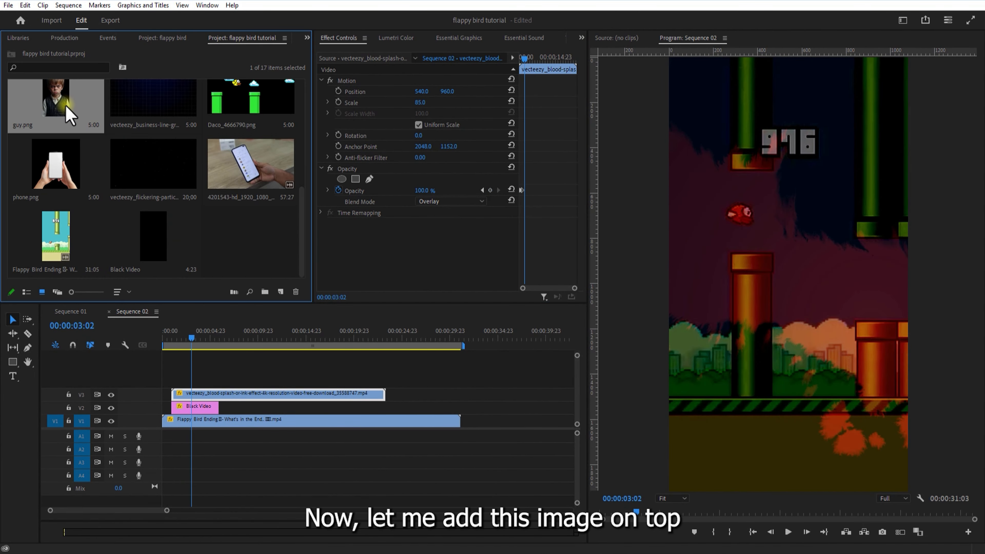
{"action": "left_click_drag", "start_coordinate": [85, 130], "coordinate": [193, 382]}
Nest the guy.png clip on V4, keeping the suggested sequence name
{"action": "left_click", "coordinate": [198, 339]}
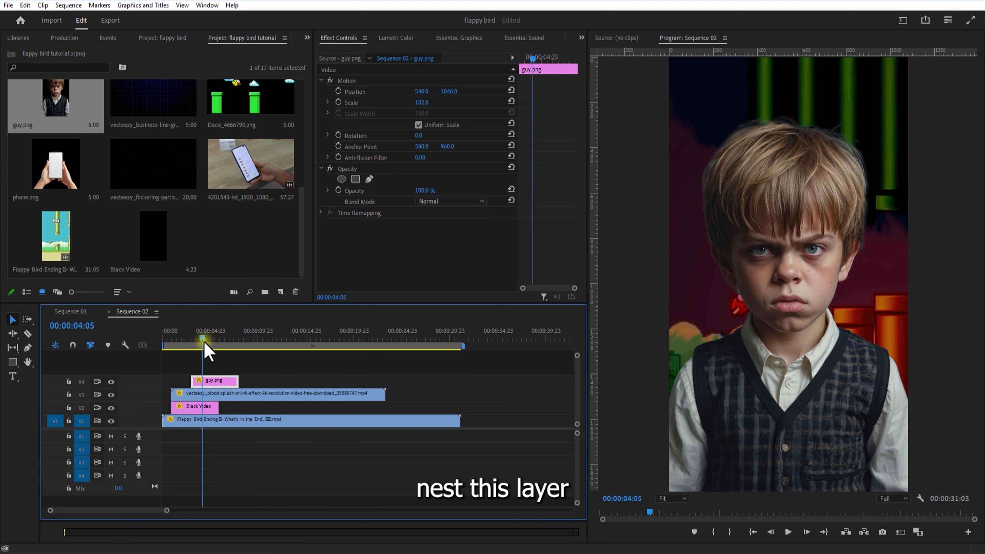
{"action": "left_click", "coordinate": [210, 380]}
{"action": "right_click", "coordinate": [211, 384]}
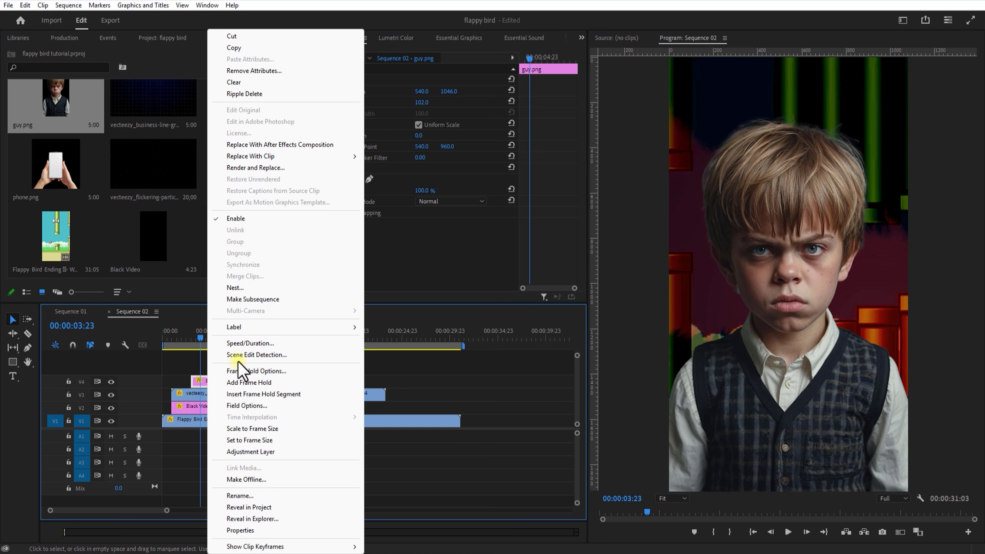
{"action": "left_click", "coordinate": [238, 289]}
{"action": "left_click", "coordinate": [469, 286]}
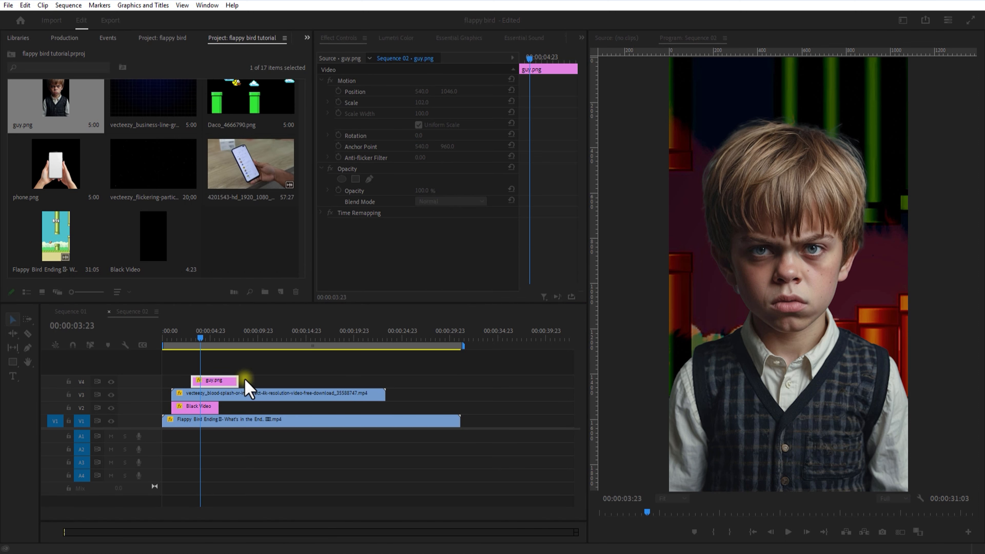
Open the nested guy.png sequence and draw a closed pen opacity mask around the boy's head, down to the shirt collar
{"action": "double_click", "coordinate": [220, 380]}
{"action": "left_click", "coordinate": [188, 380]}
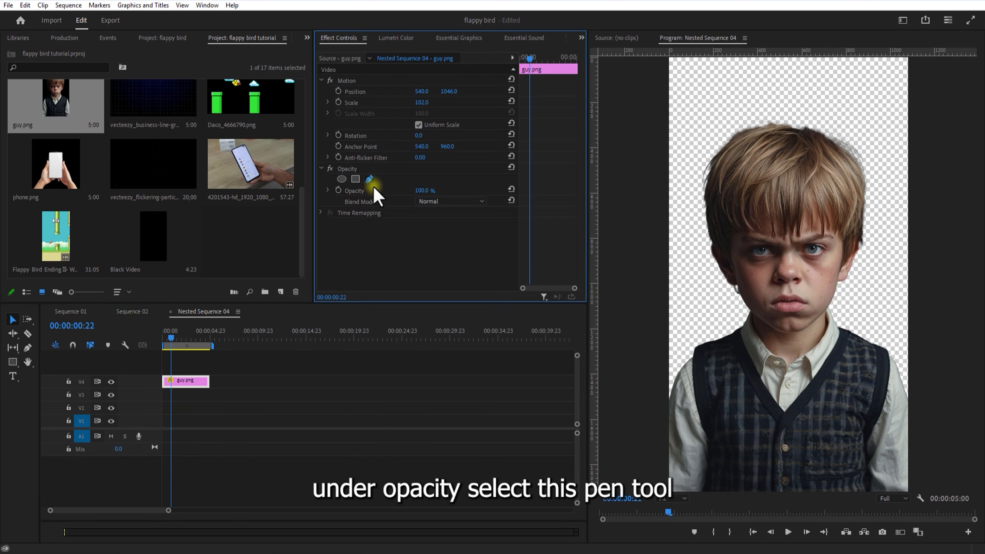
{"action": "left_click", "coordinate": [370, 179]}
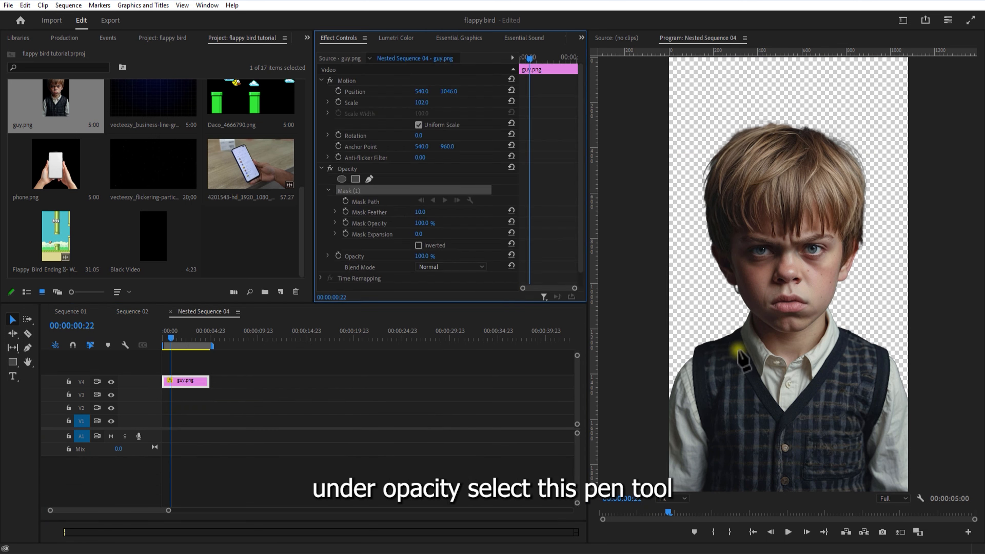
{"action": "left_click", "coordinate": [782, 358]}
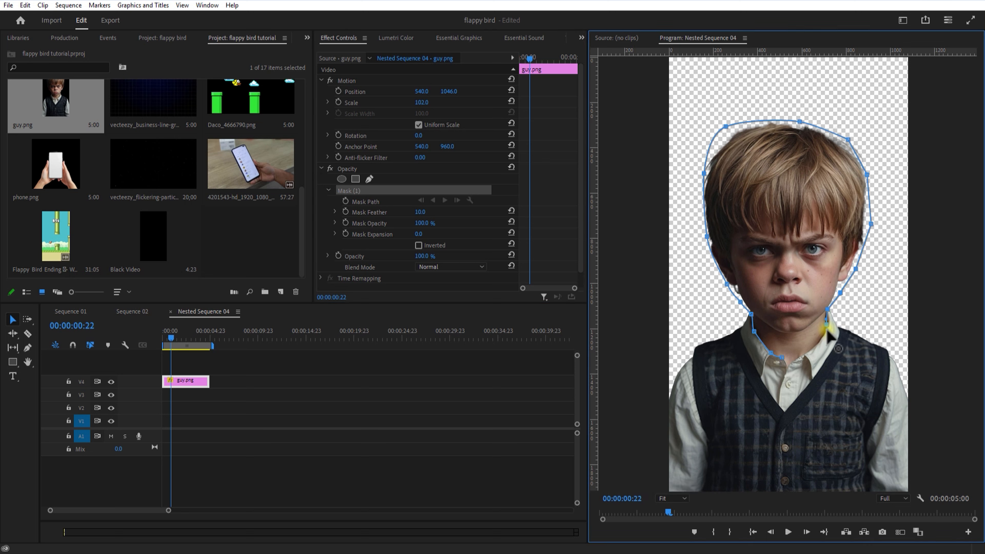
{"action": "left_click", "coordinate": [787, 361]}
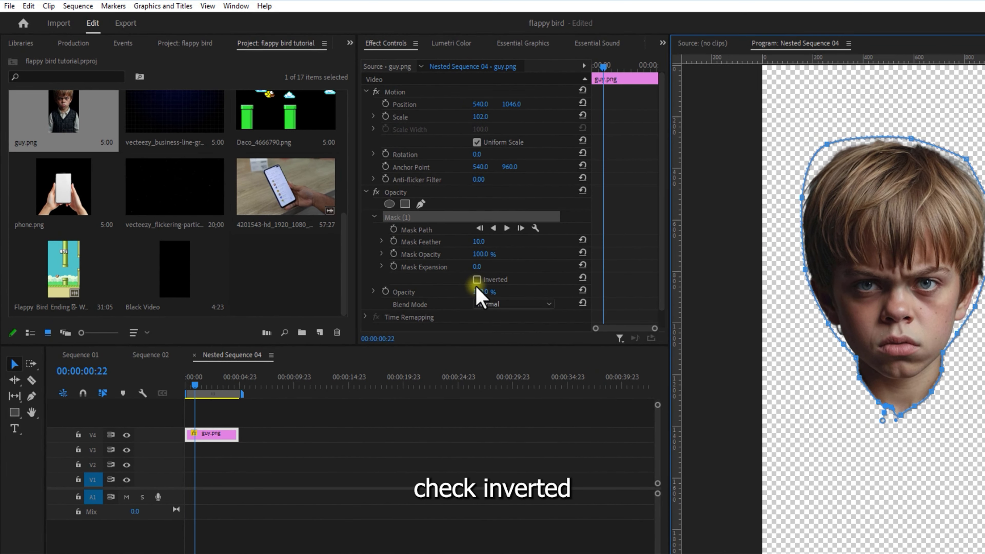
Invert the head mask and set its Mask Feather to 12 and Mask Expansion to 12
{"action": "left_click", "coordinate": [446, 244]}
{"action": "left_click", "coordinate": [528, 283]}
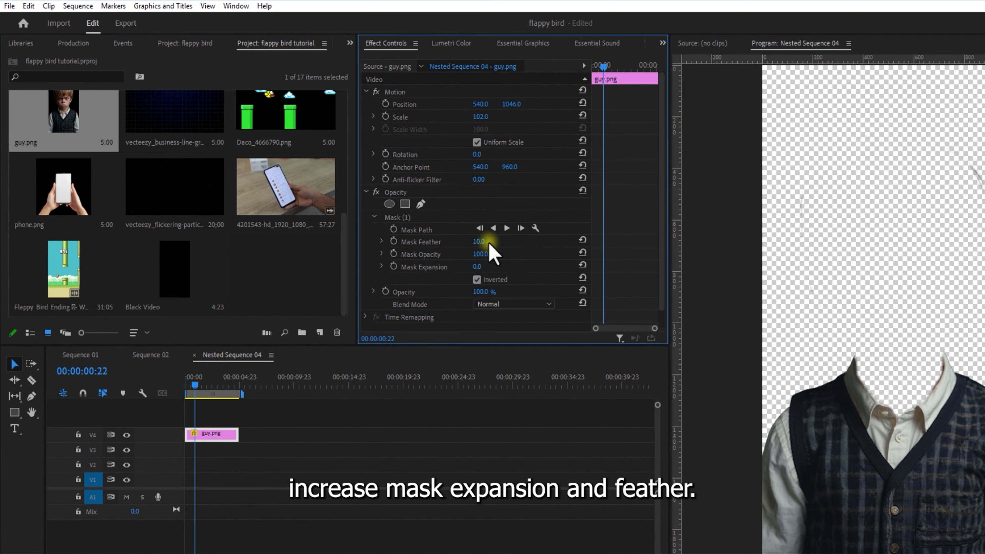
{"action": "left_click_drag", "start_coordinate": [487, 242], "coordinate": [514, 264]}
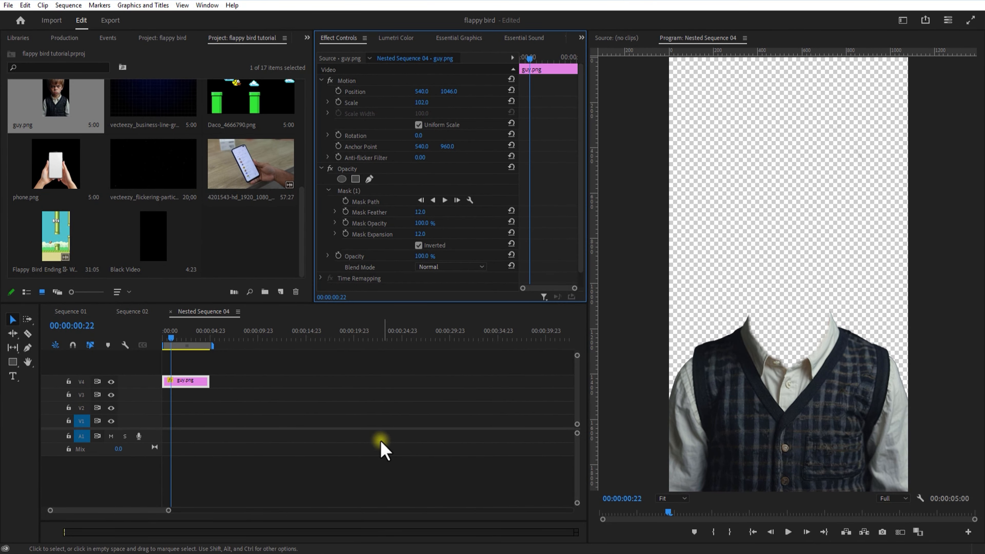
{"action": "left_click", "coordinate": [364, 452]}
Move the guy.png clip to track V2 and add the text DESTROYED in the empty area above the collar
{"action": "left_click_drag", "start_coordinate": [184, 382], "coordinate": [183, 408]}
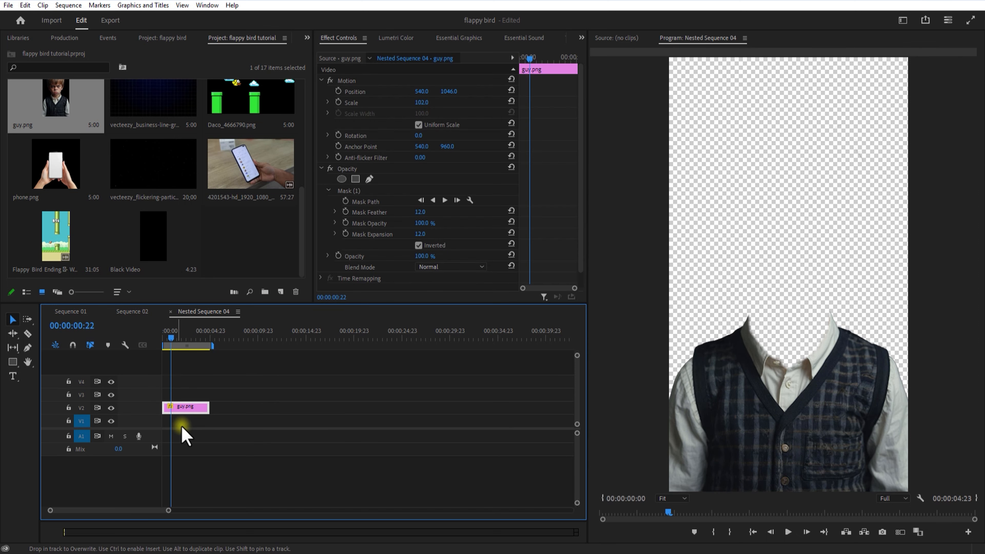
{"action": "left_click", "coordinate": [13, 375]}
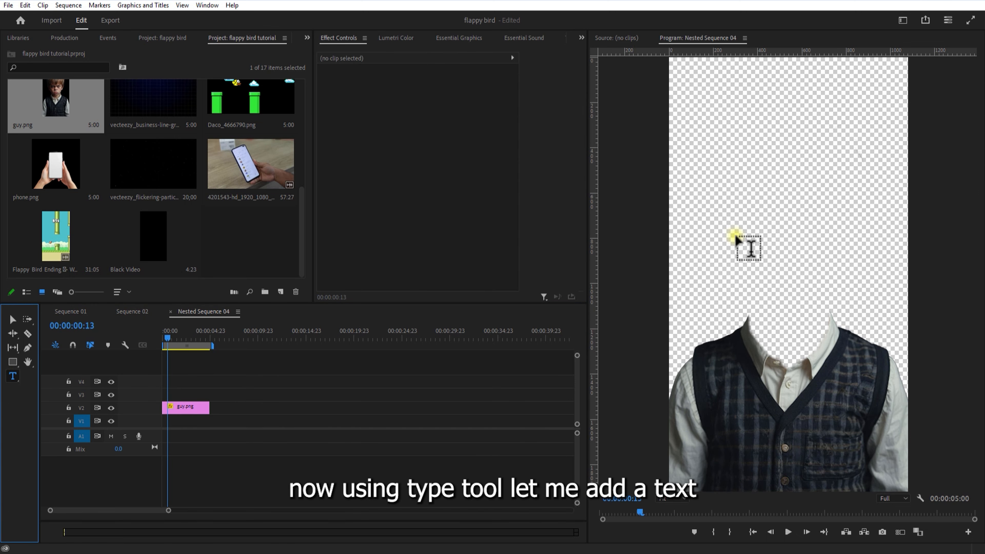
{"action": "left_click", "coordinate": [747, 243]}
{"action": "key", "text": "Caps_Lock"}
{"action": "type", "text": "DESTROYED"}
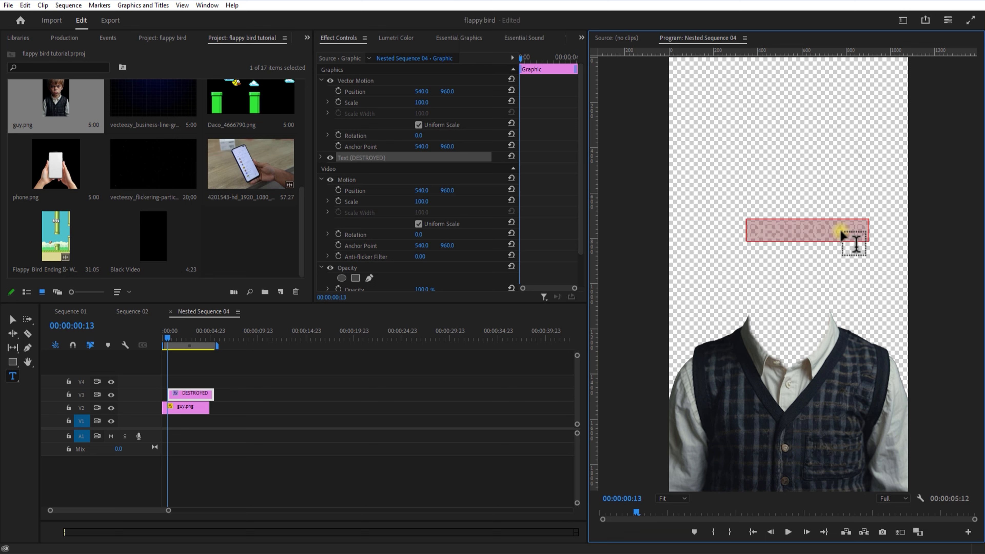
Set the DESTROYED text's font to Bebas Neue and its size to 151
{"action": "left_click", "coordinate": [318, 159]}
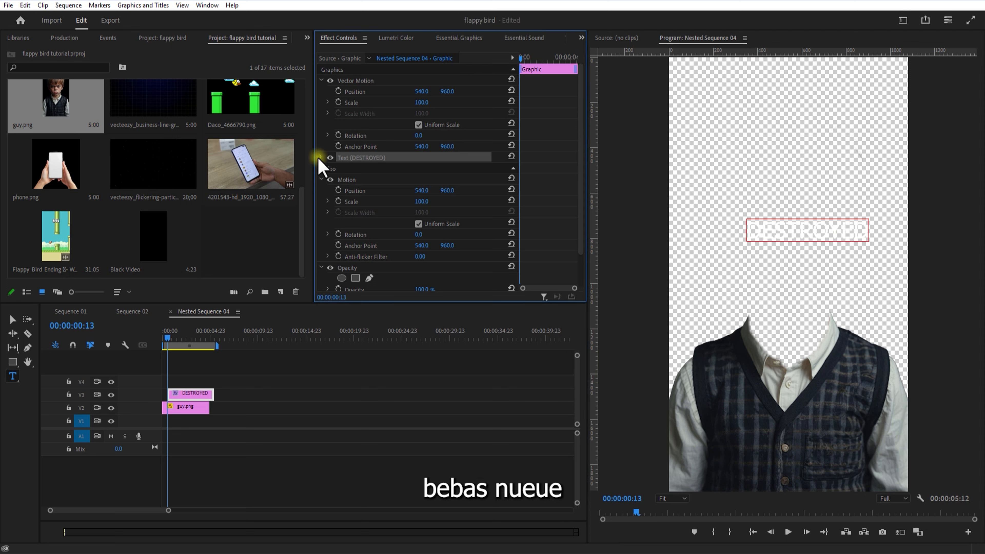
{"action": "left_click", "coordinate": [321, 157]}
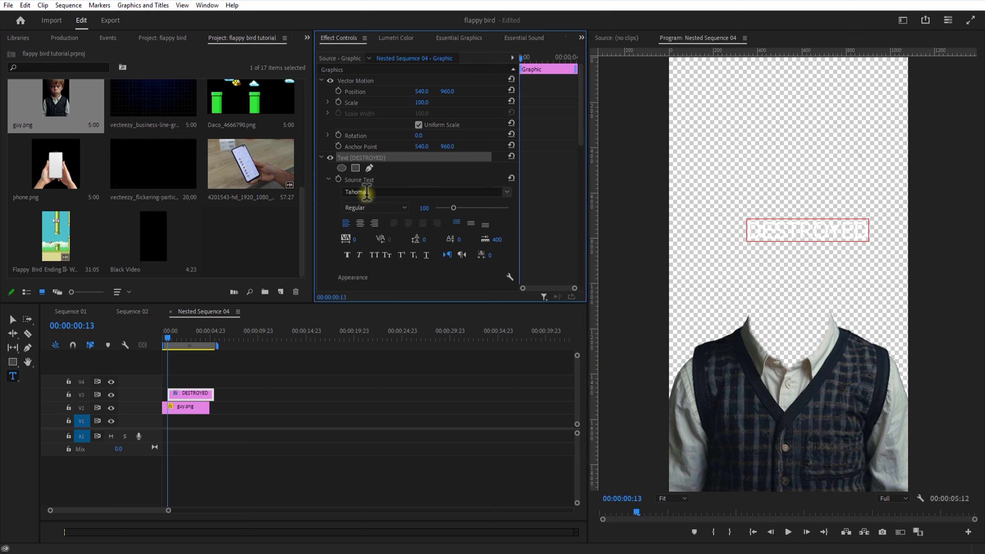
{"action": "left_click", "coordinate": [367, 192]}
{"action": "type", "text": "BEBAS"}
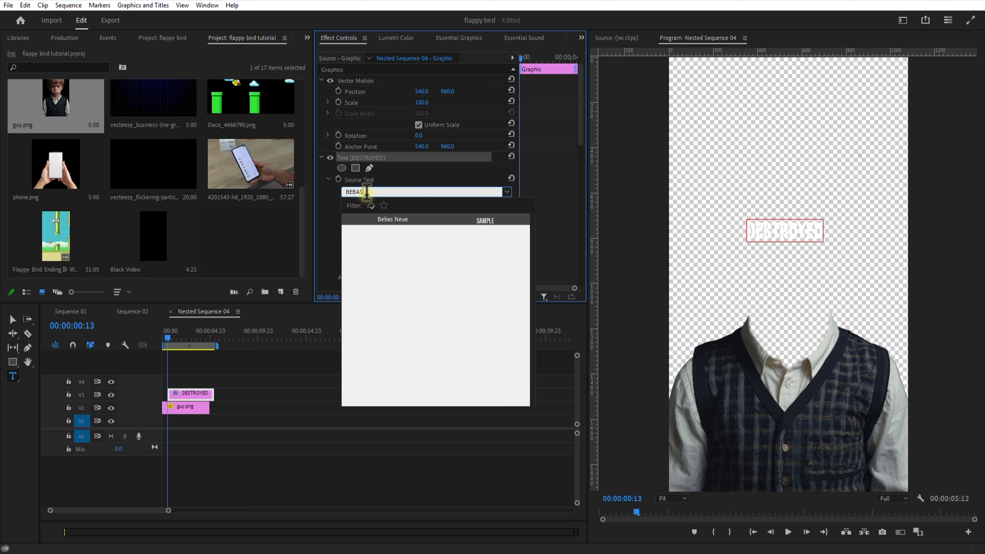
{"action": "left_click", "coordinate": [440, 222]}
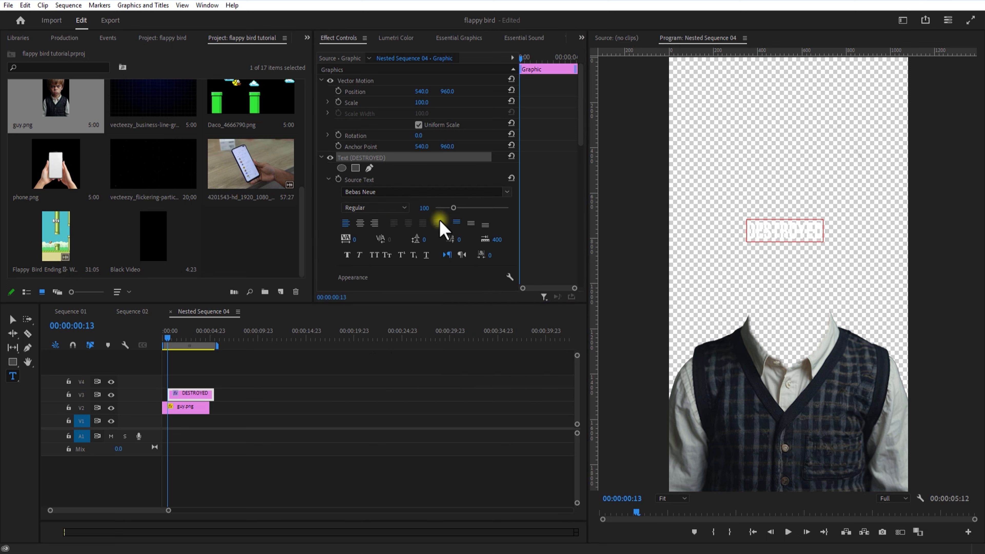
{"action": "left_click_drag", "start_coordinate": [453, 208], "coordinate": [463, 209]}
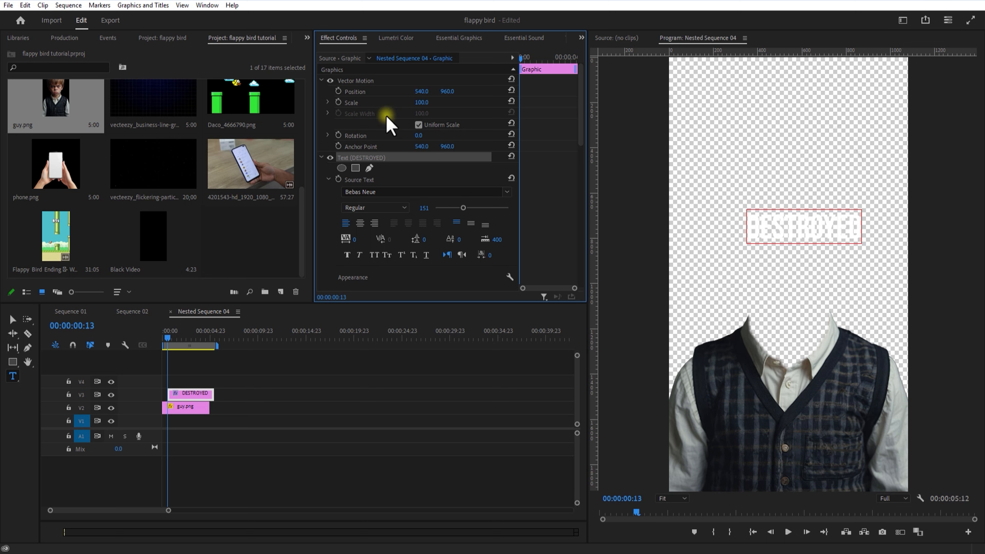
Align the DESTROYED clip on V3 with the guy.png clip and duplicate it onto track V4
{"action": "left_click_drag", "start_coordinate": [199, 395], "coordinate": [193, 394]}
{"action": "left_click", "coordinate": [11, 319]}
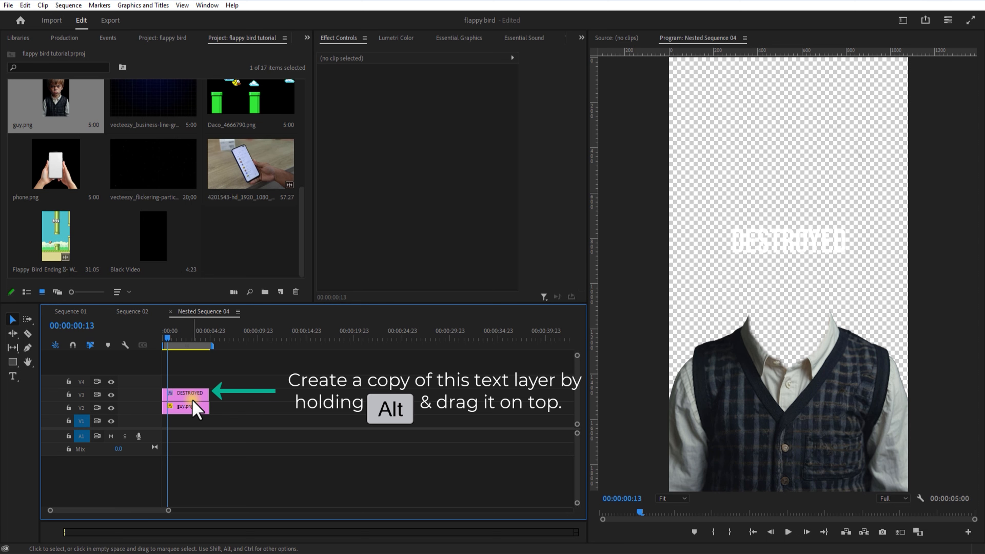
{"action": "left_click_drag", "start_coordinate": [190, 394], "coordinate": [182, 383]}
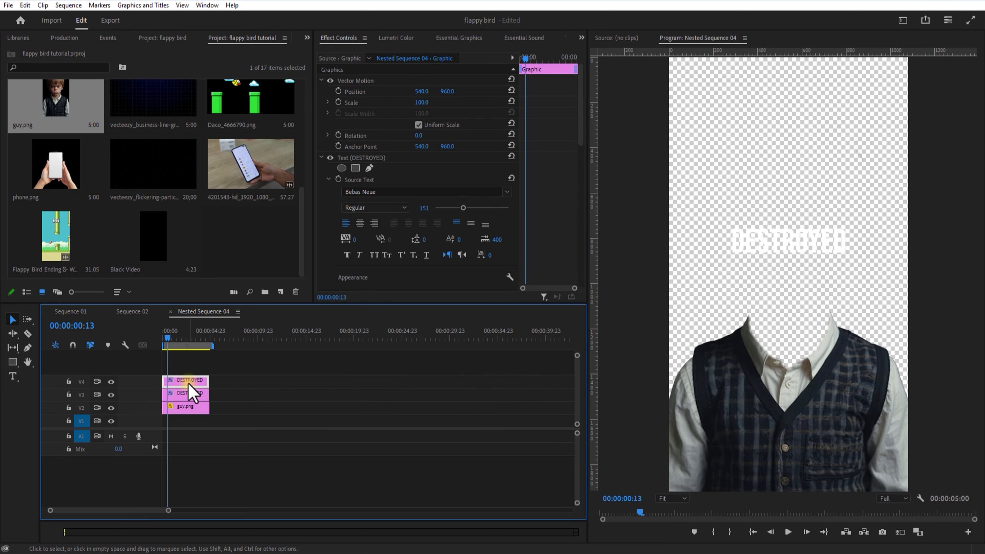
Lower the V4 text copy to a vertical position of 1097 and replace its wording with LIVES
{"action": "left_click", "coordinate": [449, 90]}
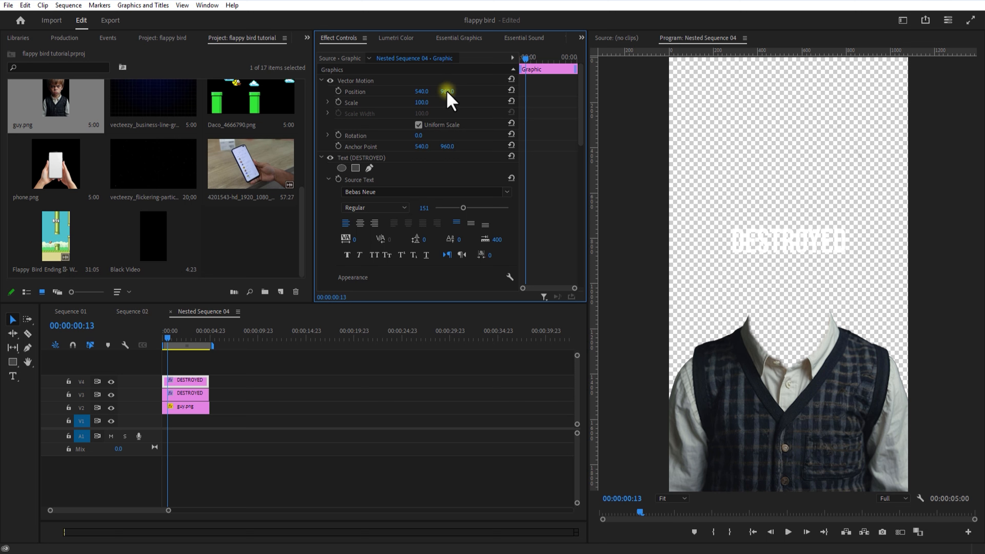
{"action": "left_click_drag", "start_coordinate": [447, 92], "coordinate": [521, 97]}
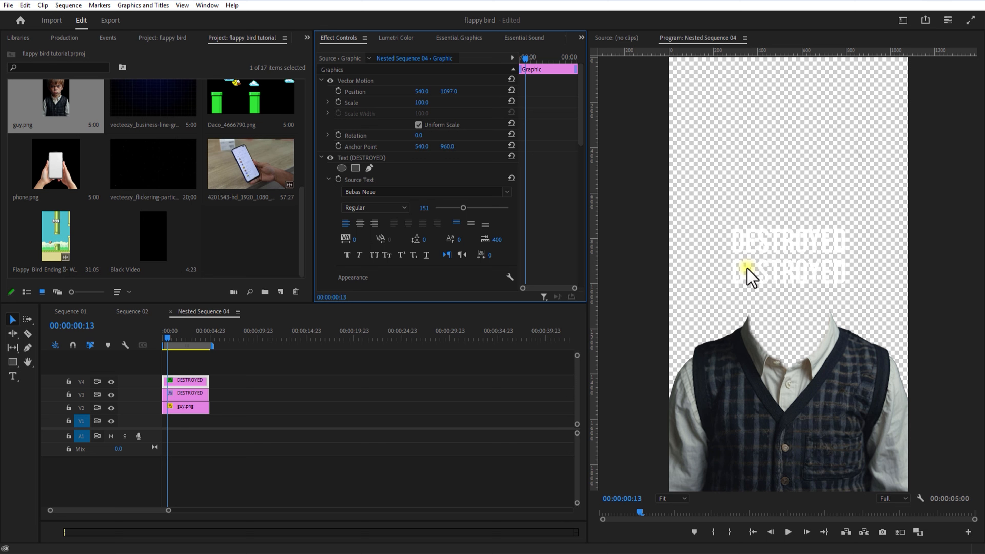
{"action": "double_click", "coordinate": [783, 277]}
{"action": "key", "text": "BackSpace"}
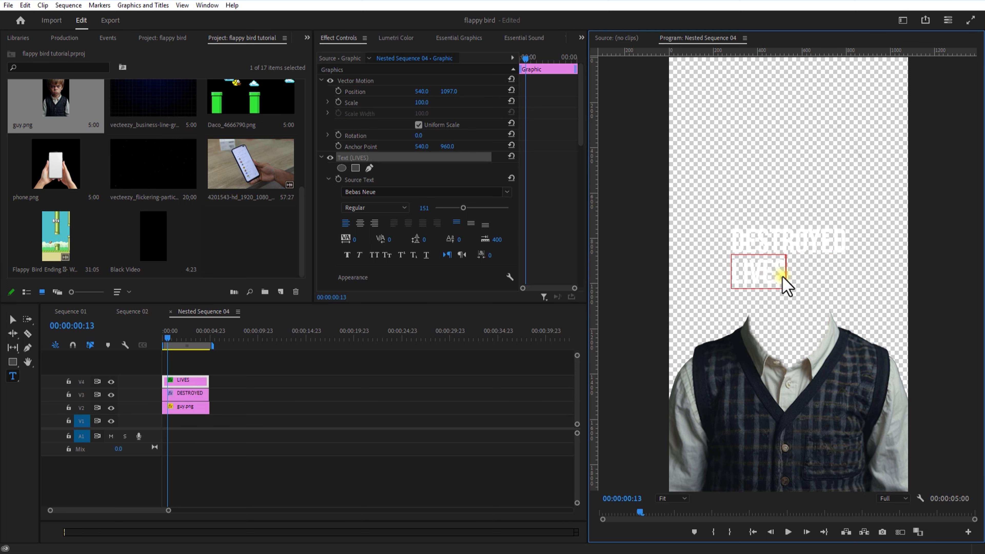
Enlarge the LIVES text to size 322 and set its vector position to 538, 1208, directly beneath DESTROYED
{"action": "key", "text": "ctrl+a"}
{"action": "left_click_drag", "start_coordinate": [463, 209], "coordinate": [491, 209]}
{"action": "left_click_drag", "start_coordinate": [444, 93], "coordinate": [497, 93]}
{"action": "left_click_drag", "start_coordinate": [490, 208], "coordinate": [493, 208]}
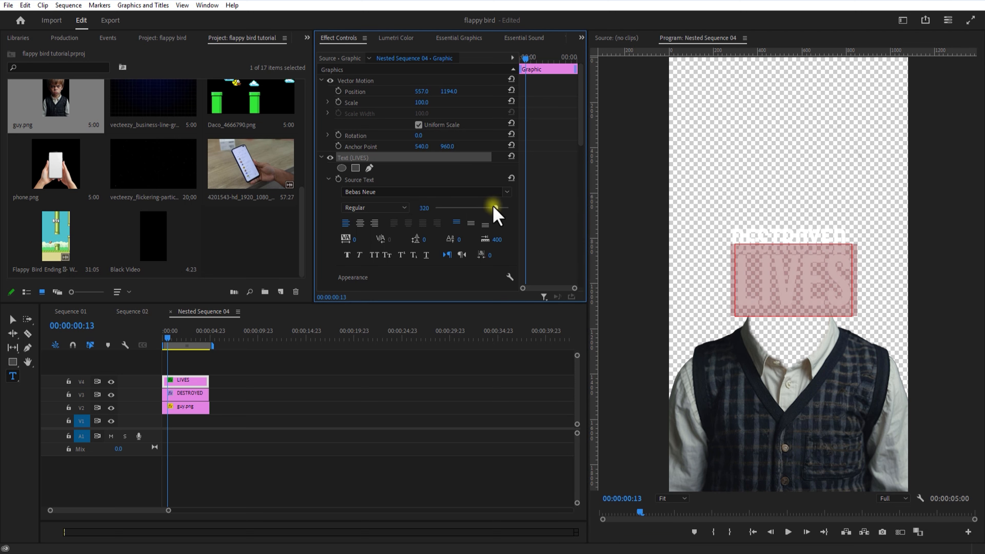
{"action": "left_click_drag", "start_coordinate": [421, 92], "coordinate": [411, 93]}
{"action": "left_click_drag", "start_coordinate": [448, 92], "coordinate": [477, 95]}
{"action": "left_click", "coordinate": [280, 377]}
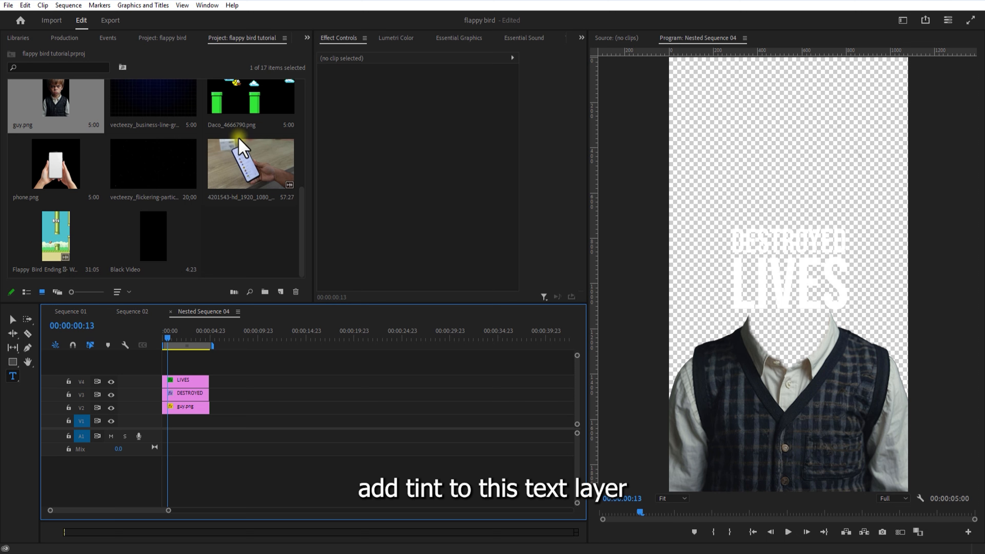
Find the Tint effect in the effects library and apply it to the LIVES clip on V4
{"action": "left_click", "coordinate": [307, 37]}
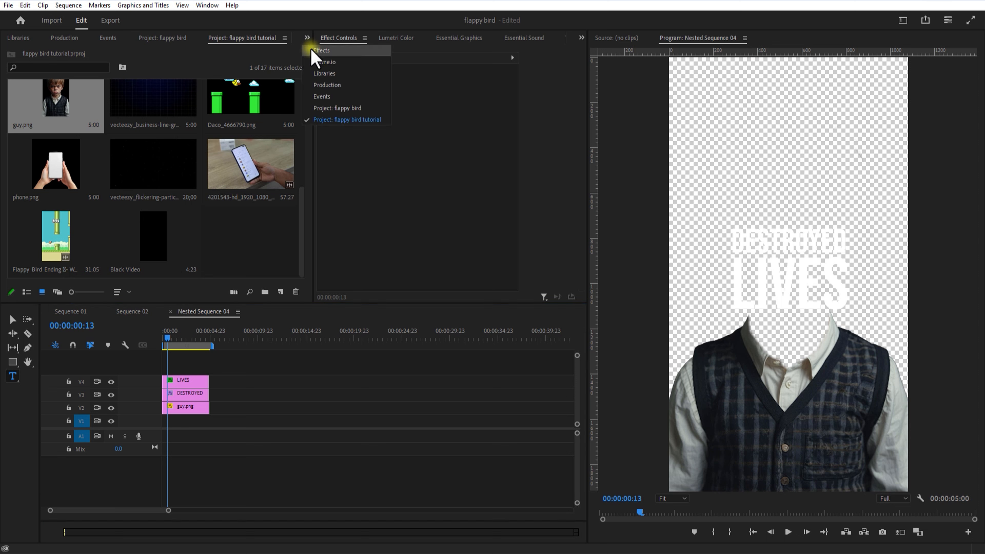
{"action": "left_click", "coordinate": [315, 50]}
{"action": "left_click", "coordinate": [69, 51]}
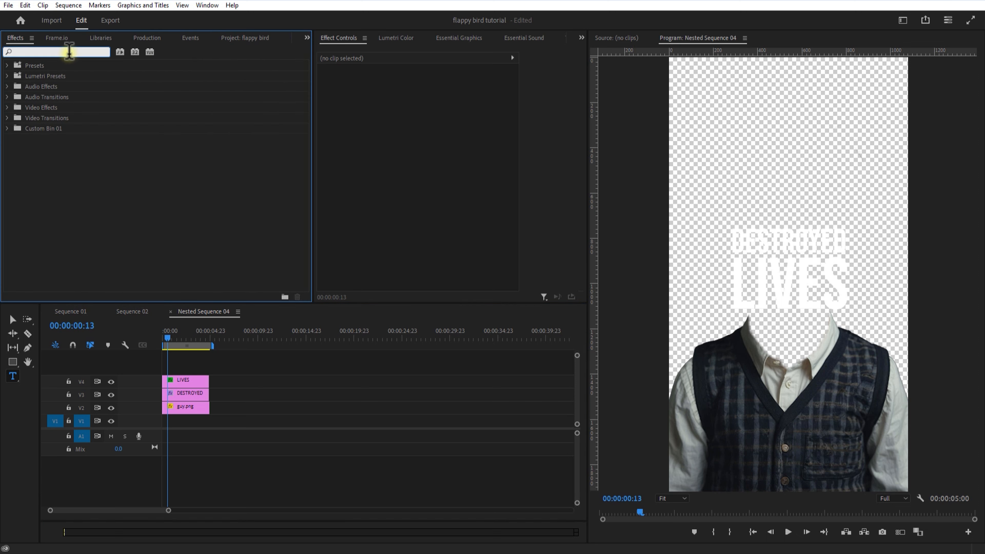
{"action": "type", "text": "TINT"}
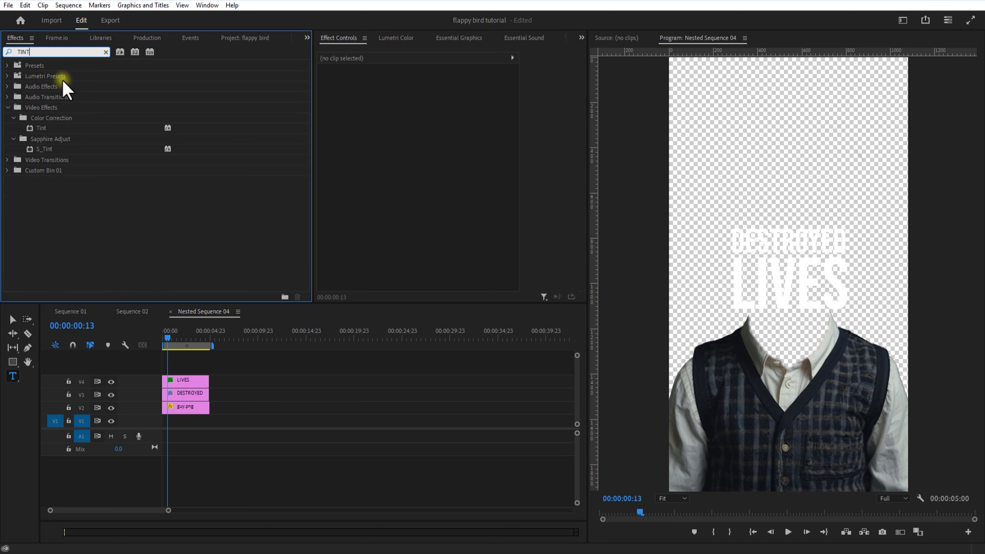
{"action": "left_click", "coordinate": [40, 127]}
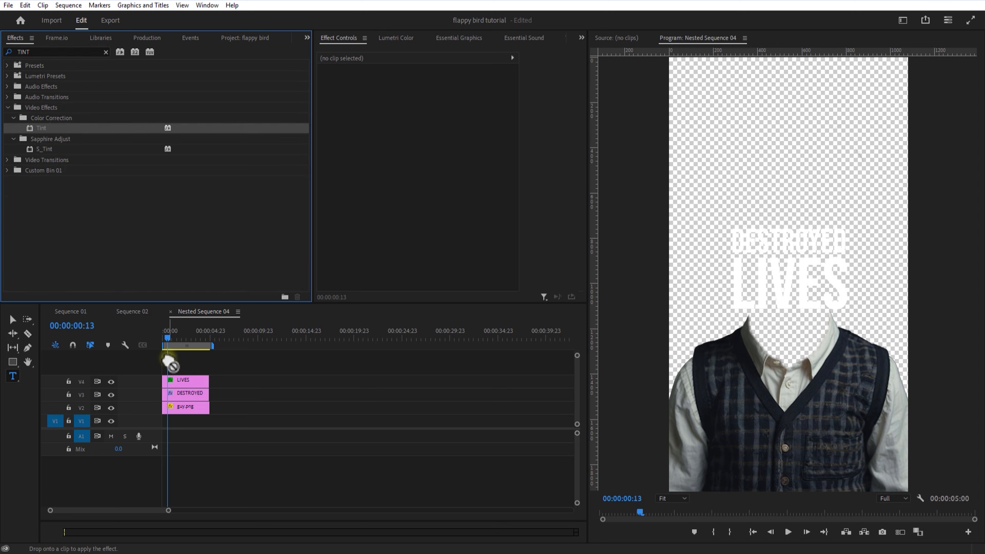
{"action": "left_click_drag", "start_coordinate": [178, 383], "coordinate": [179, 382]}
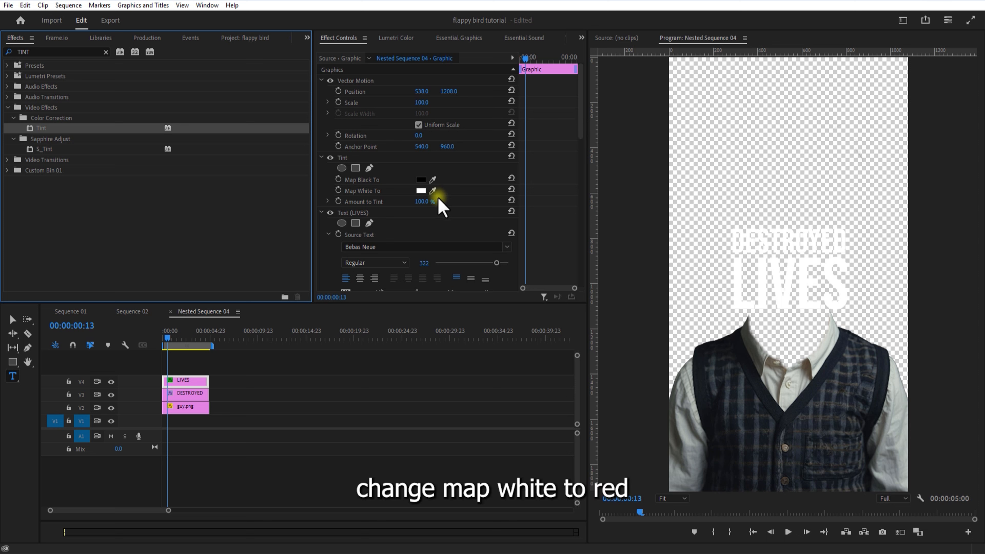
Set the LIVES tint's Map White To colour to red FF0000
{"action": "left_click", "coordinate": [421, 191]}
{"action": "left_click", "coordinate": [491, 330]}
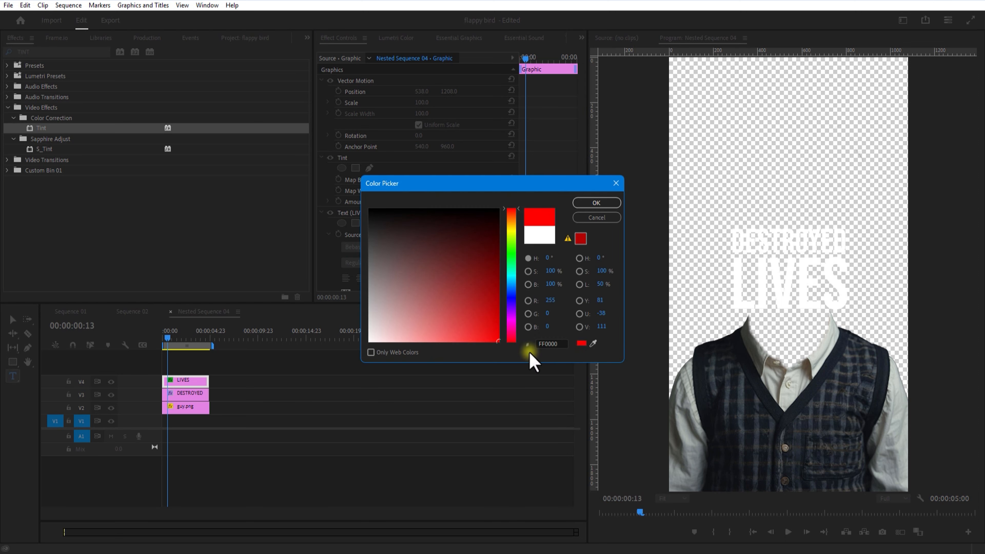
{"action": "left_click", "coordinate": [596, 202]}
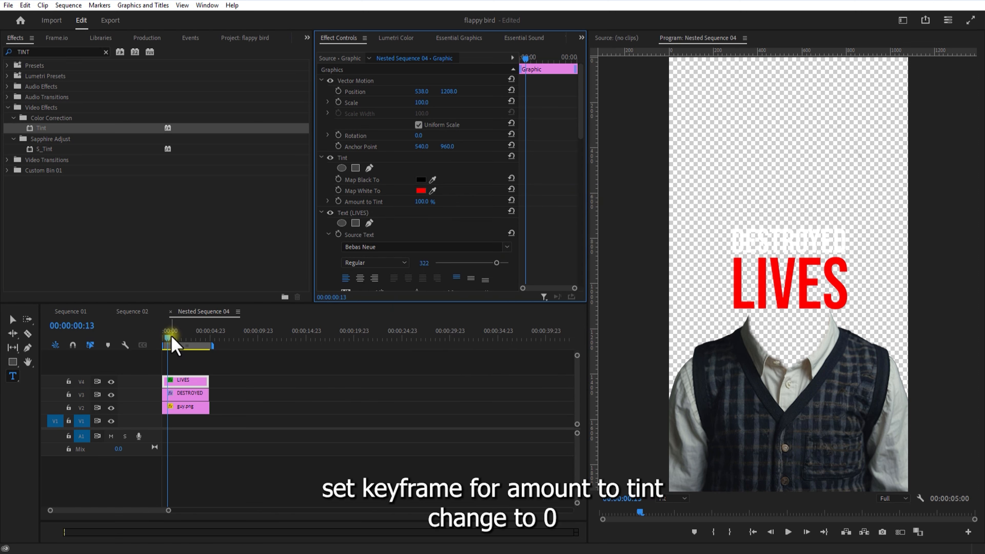
Keyframe Amount to Tint on the LIVES clip from 0% at 00:00:00:00 to 100% at 00:00:02:02
{"action": "left_click_drag", "start_coordinate": [170, 335], "coordinate": [155, 362]}
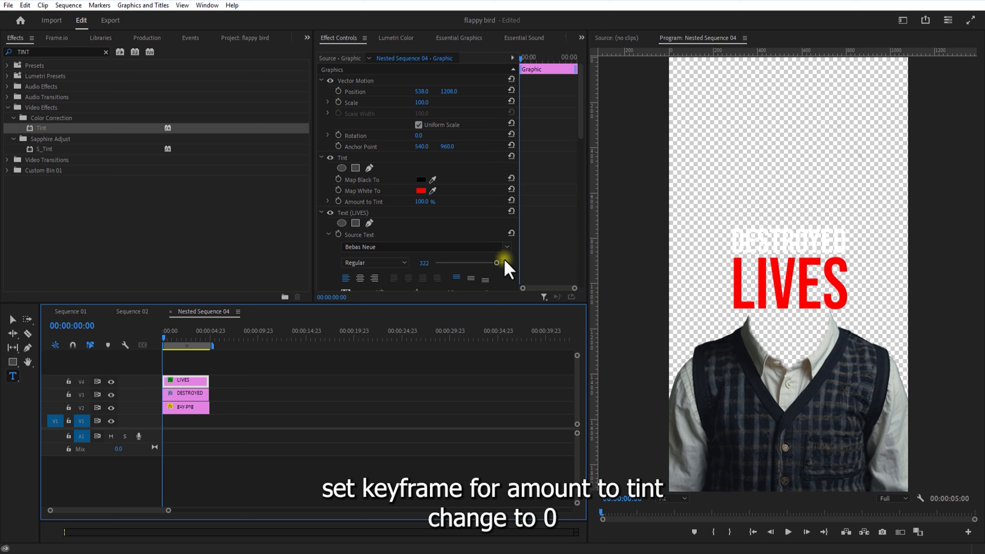
{"action": "left_click", "coordinate": [339, 202]}
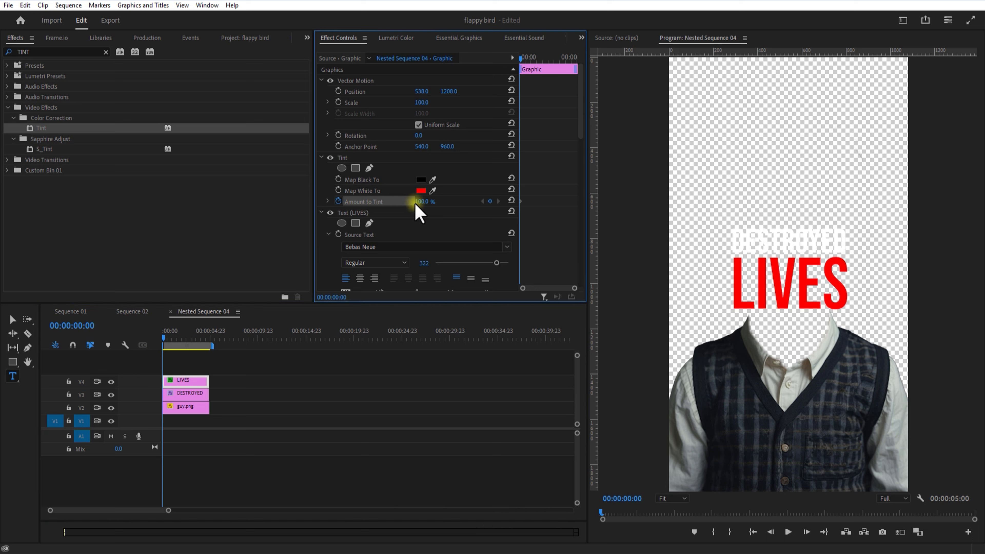
{"action": "left_click_drag", "start_coordinate": [422, 201], "coordinate": [150, 229]}
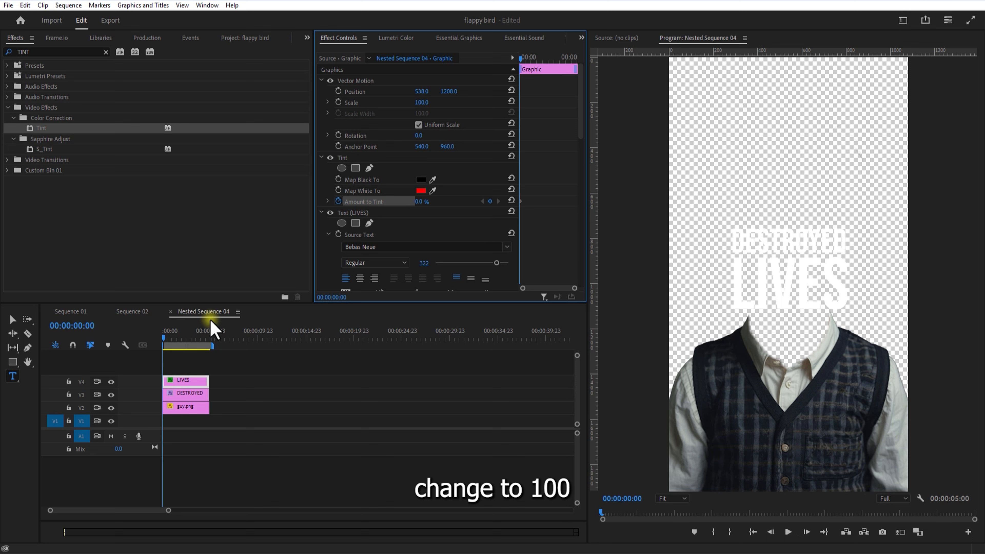
{"action": "left_click_drag", "start_coordinate": [164, 338], "coordinate": [208, 333]}
{"action": "left_click_drag", "start_coordinate": [425, 200], "coordinate": [462, 198]}
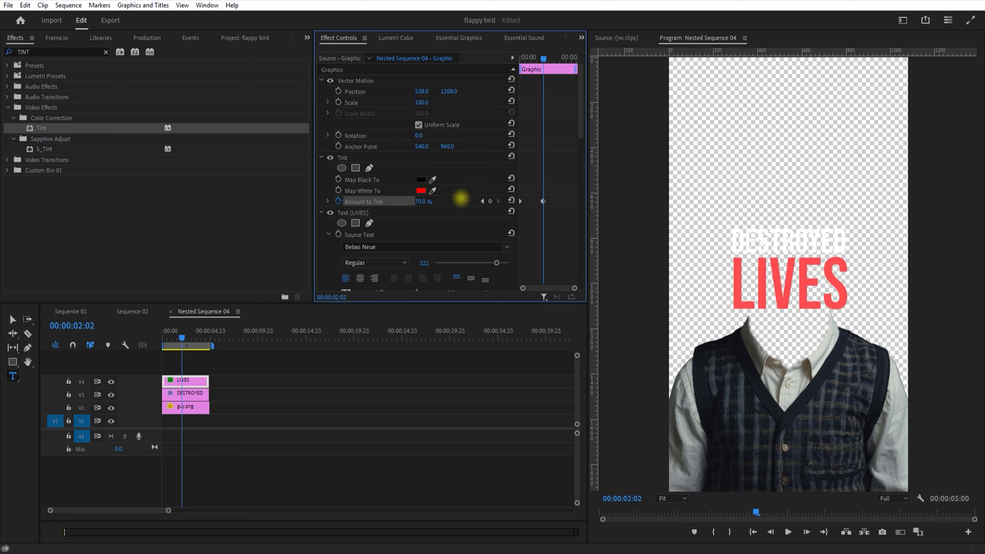
Copy the keyframed Tint effect from LIVES and paste it onto the DESTROYED clip with the playhead at 00:00:00:00
{"action": "left_click", "coordinate": [360, 157]}
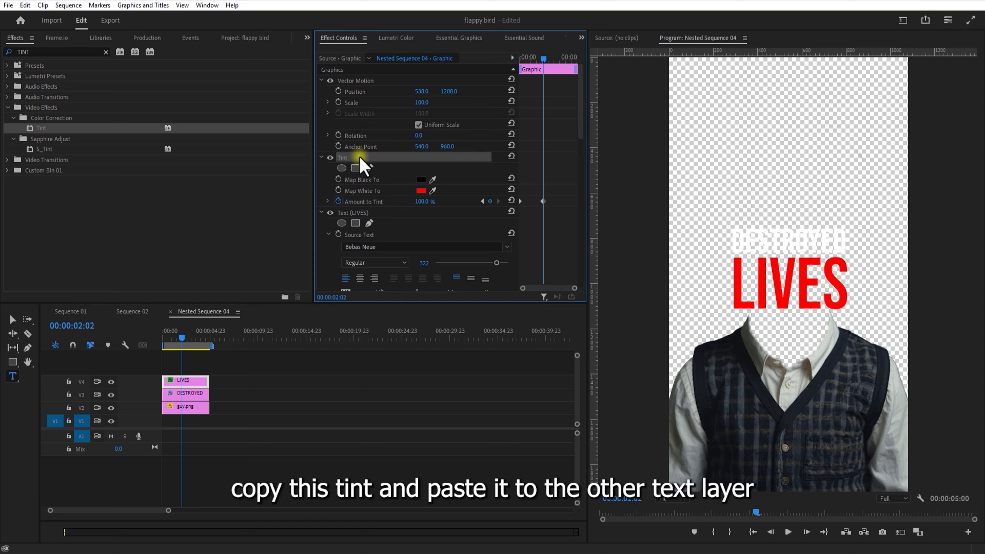
{"action": "key", "text": "ctrl+c"}
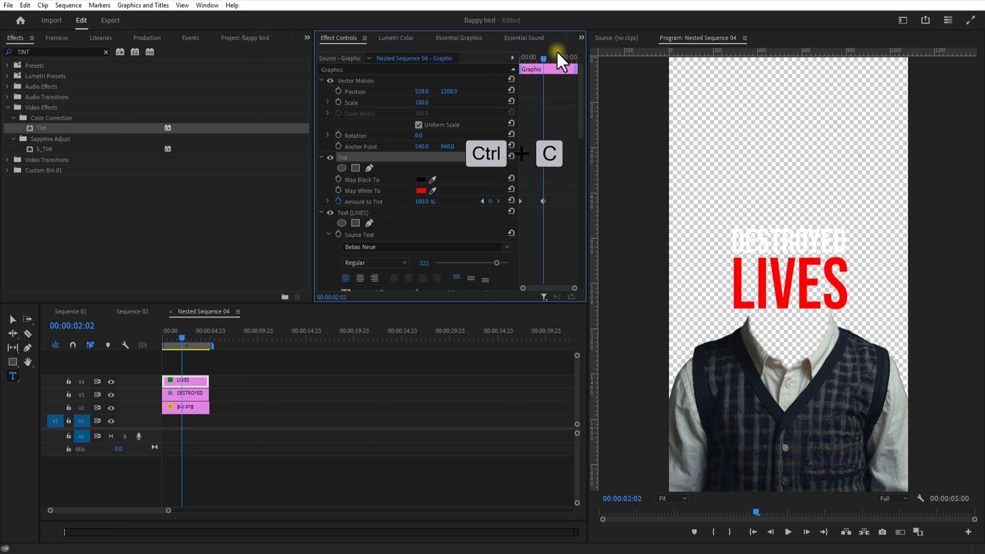
{"action": "left_click_drag", "start_coordinate": [561, 58], "coordinate": [492, 78]}
{"action": "left_click", "coordinate": [188, 392]}
{"action": "key", "text": "ctrl+v"}
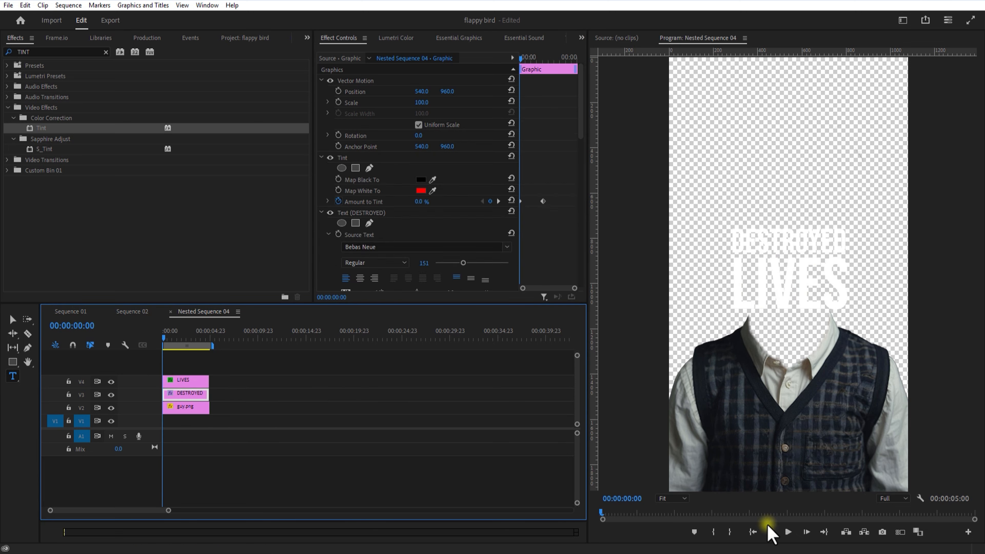
Preview the tint animation, and enlarge and reposition LIVES and DESTROYED just above the collar, with DESTROYED at scale 122 and position 540, 1030
{"action": "left_click", "coordinate": [788, 532]}
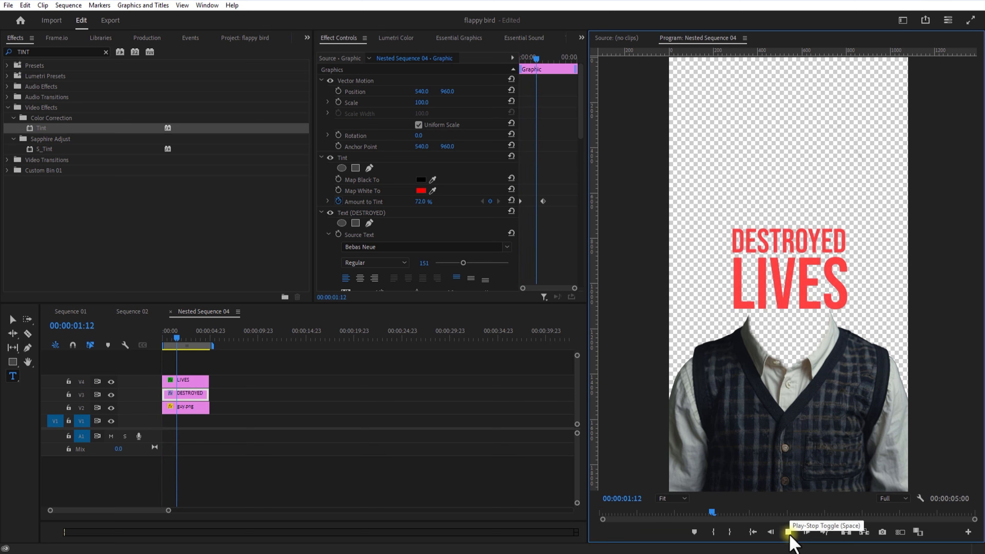
{"action": "left_click", "coordinate": [788, 532]}
{"action": "left_click", "coordinate": [186, 381]}
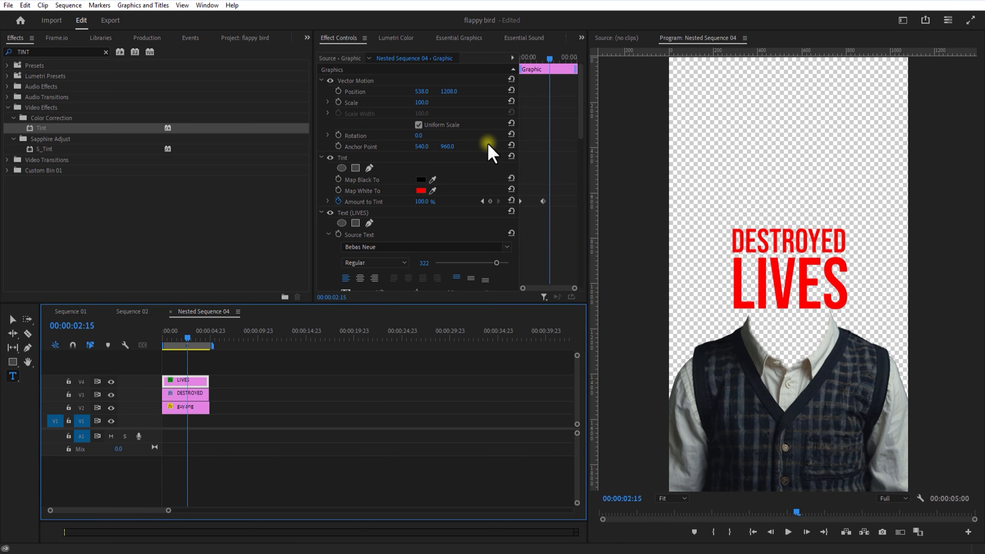
{"action": "left_click_drag", "start_coordinate": [421, 102], "coordinate": [510, 93]}
{"action": "left_click", "coordinate": [190, 392]}
{"action": "mouse_move", "coordinate": [421, 103]}
{"action": "left_mouse_down"}
{"action": "mouse_move", "coordinate": [398, 97]}
{"action": "mouse_move", "coordinate": [406, 101]}
{"action": "left_mouse_up"}
{"action": "left_click", "coordinate": [187, 381]}
{"action": "left_click_drag", "start_coordinate": [449, 91], "coordinate": [375, 102]}
{"action": "left_click", "coordinate": [190, 393]}
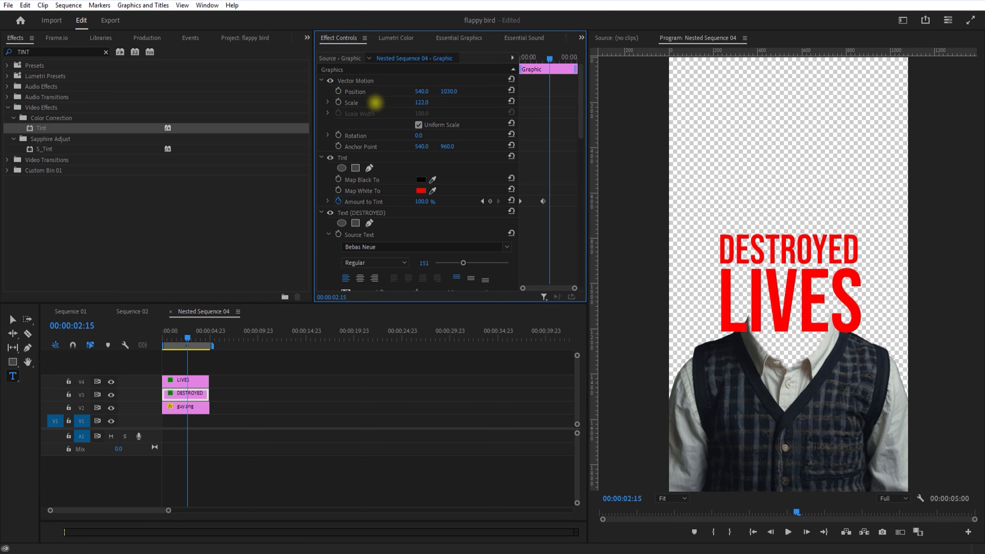
{"action": "left_click", "coordinate": [333, 400]}
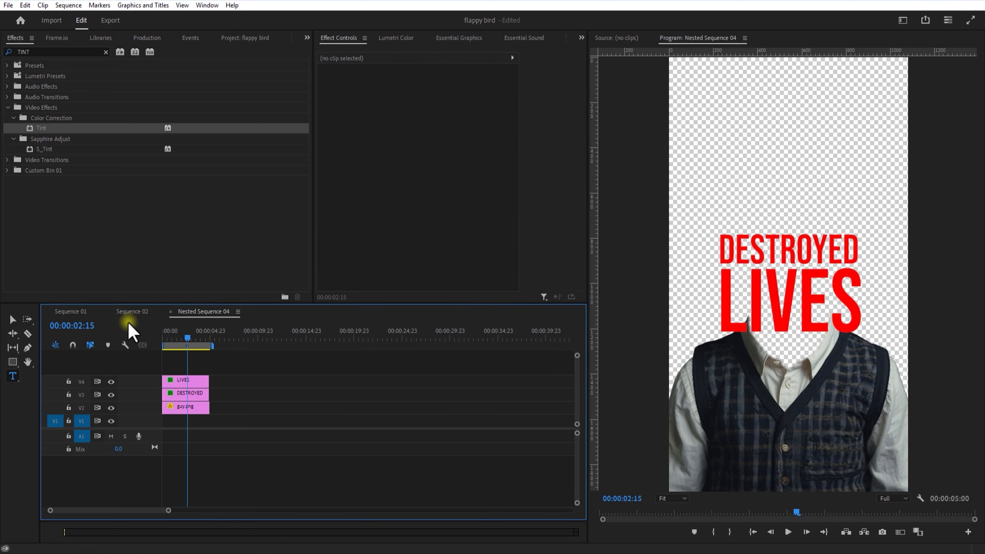
Close Nested Sequence 04 and move Sequence 02's playhead to 00:00:00:21, near the start of the blood splash clip
{"action": "left_click", "coordinate": [169, 312]}
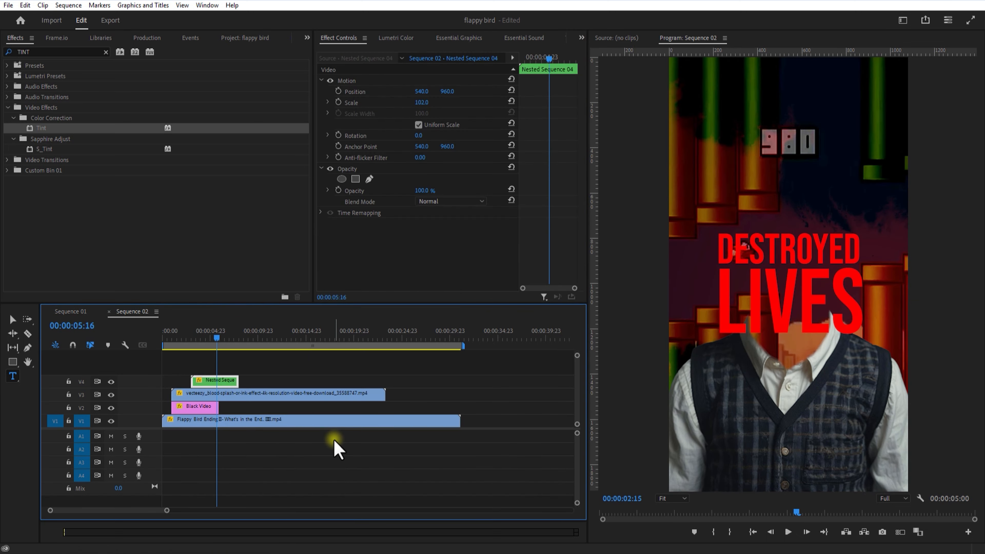
{"action": "left_click_drag", "start_coordinate": [217, 338], "coordinate": [170, 342]}
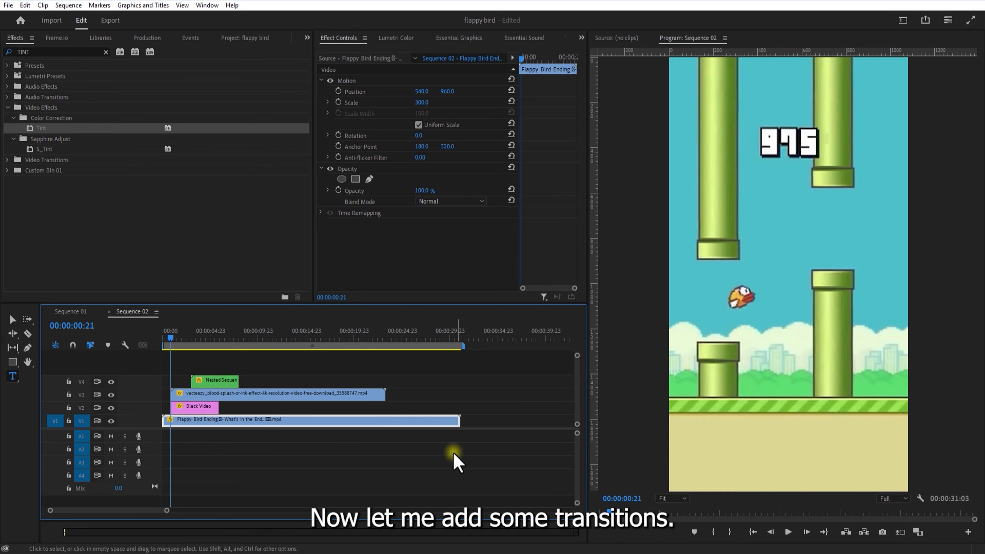
{"action": "left_click", "coordinate": [277, 373]}
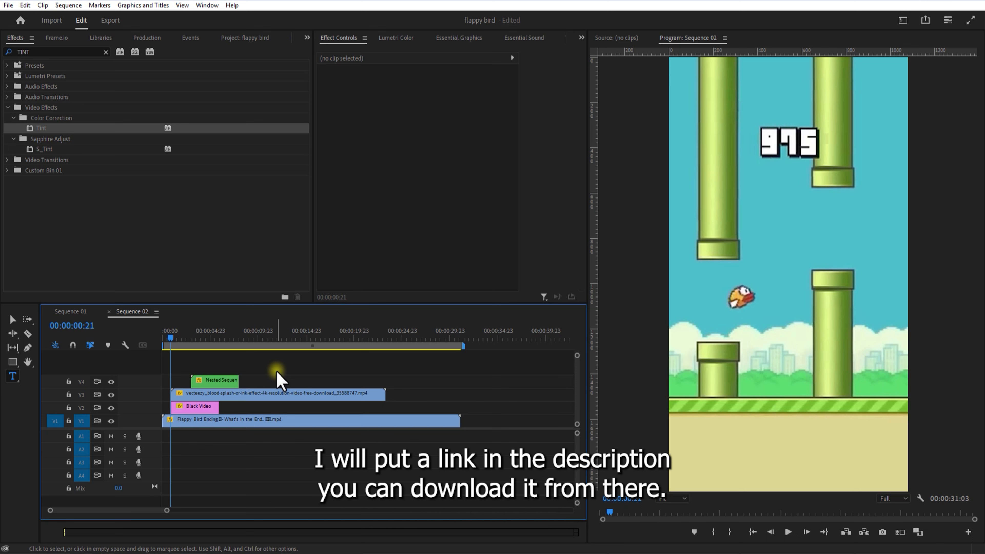
Add the Light Leak transition from the Premiere Composer Starter Pack at the playhead
{"action": "left_click", "coordinate": [207, 5]}
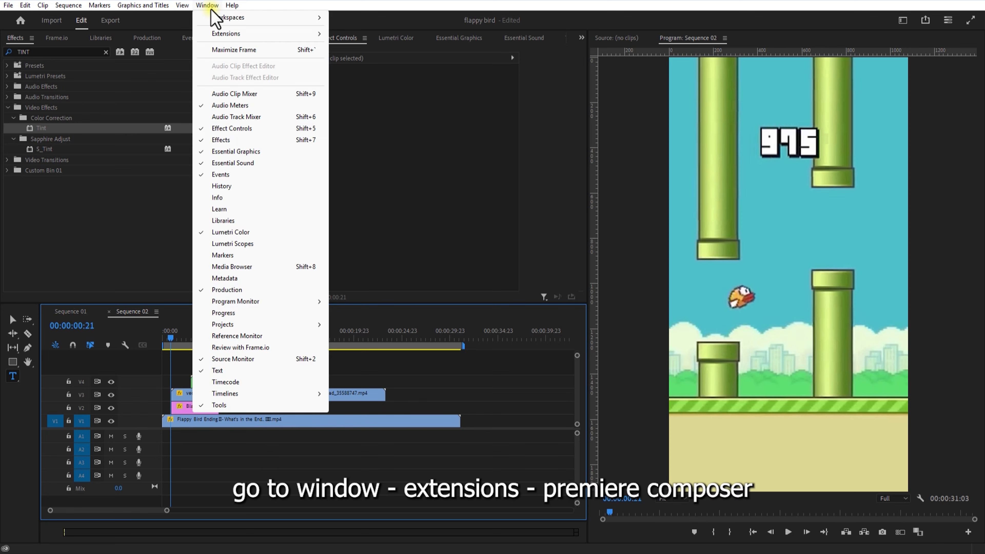
{"action": "mouse_move", "coordinate": [233, 37]}
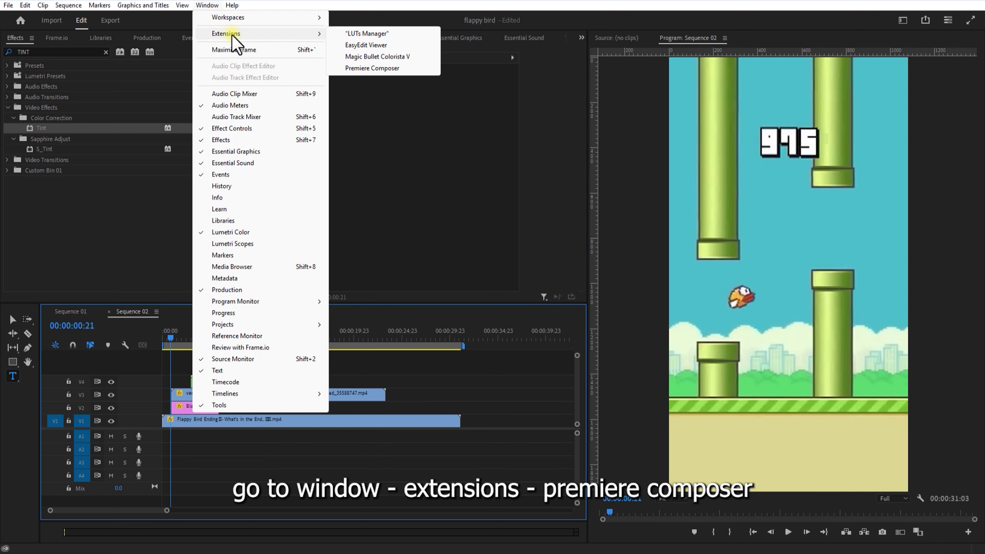
{"action": "left_click", "coordinate": [372, 69]}
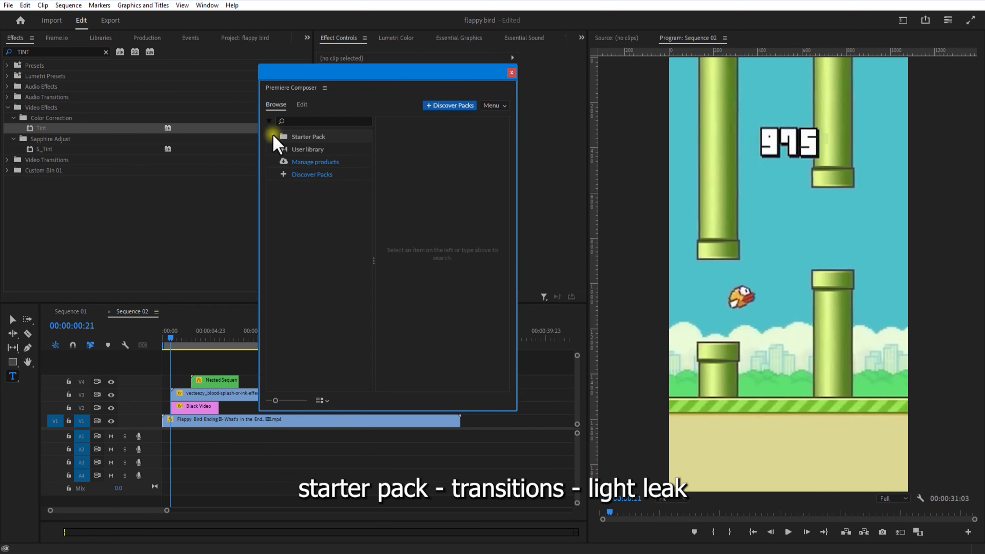
{"action": "left_click", "coordinate": [273, 137]}
{"action": "left_click", "coordinate": [311, 177]}
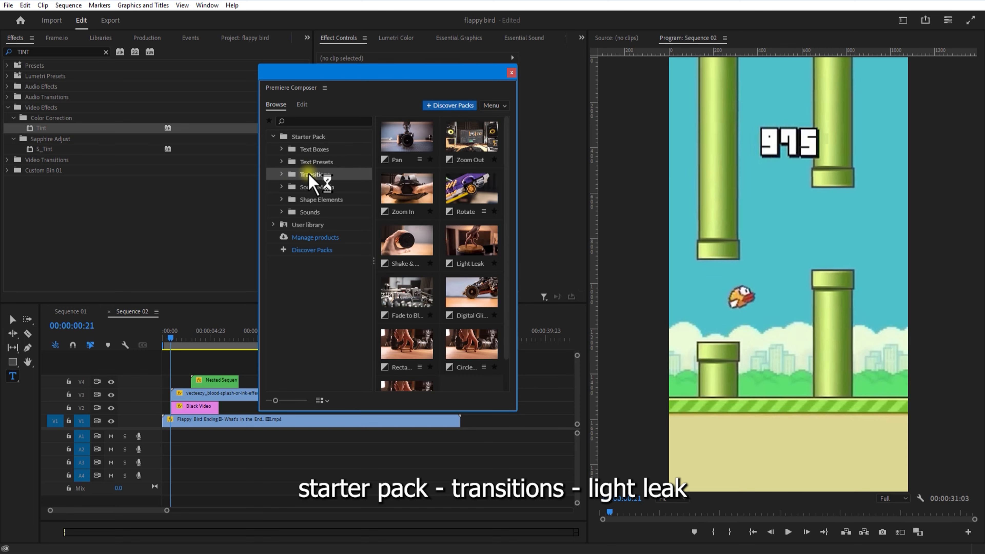
{"action": "left_click", "coordinate": [478, 248]}
{"action": "left_click", "coordinate": [498, 399]}
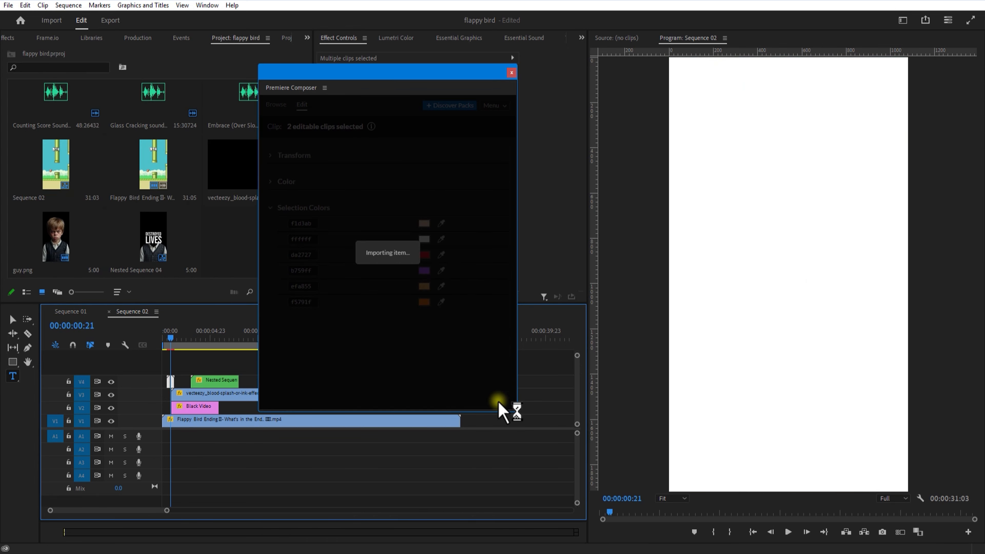
{"action": "left_click", "coordinate": [511, 73]}
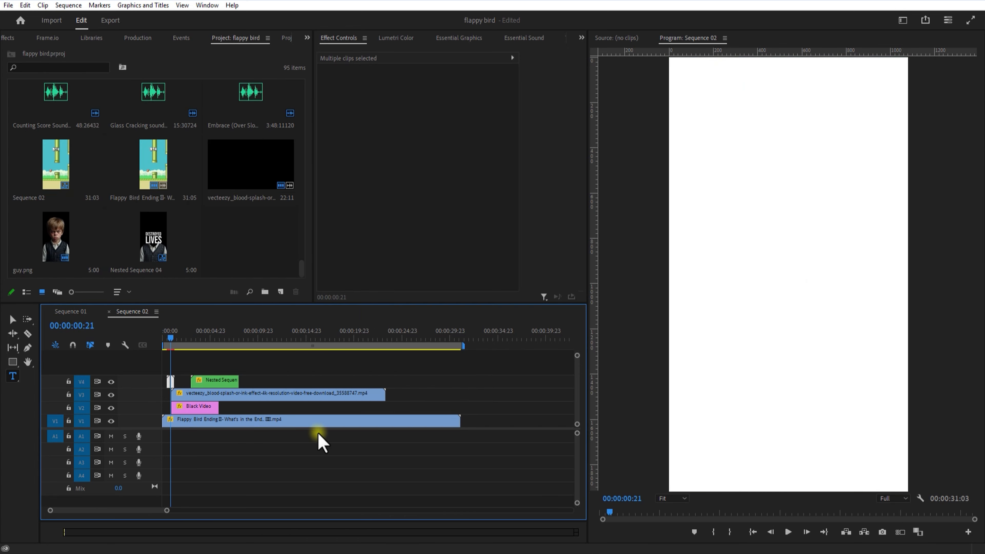
Add Premiere Composer's Shake transition with sound at the start of the Nested Sequence 04 clip, at 00:00:01:09
{"action": "left_click_drag", "start_coordinate": [167, 511], "coordinate": [134, 511]}
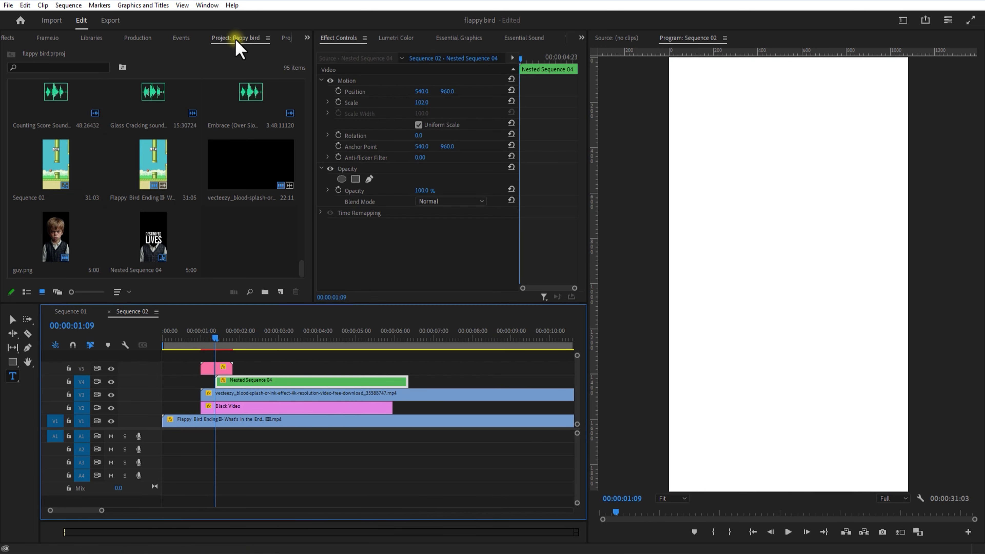
{"action": "left_click", "coordinate": [206, 5]}
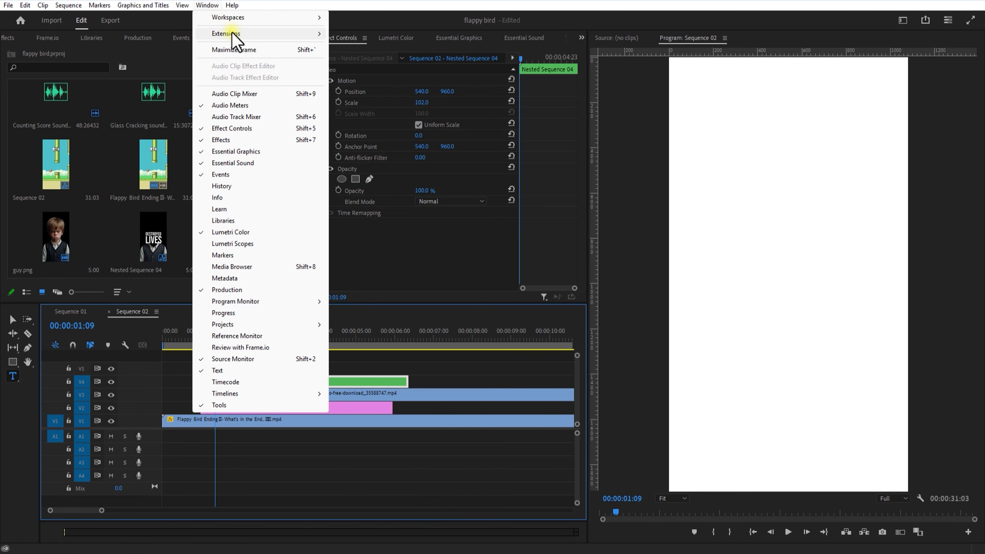
{"action": "mouse_move", "coordinate": [235, 36]}
{"action": "left_click", "coordinate": [374, 73]}
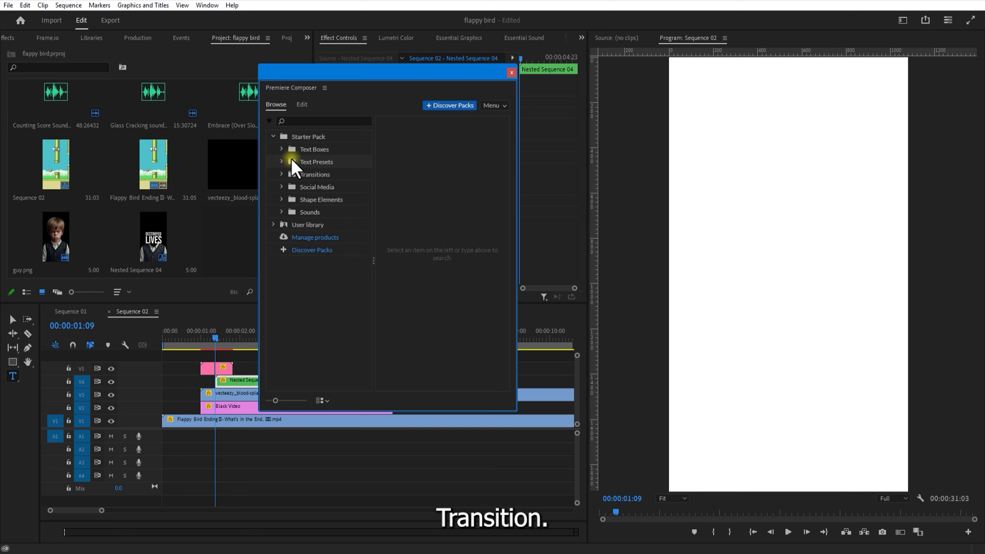
{"action": "left_click", "coordinate": [305, 175]}
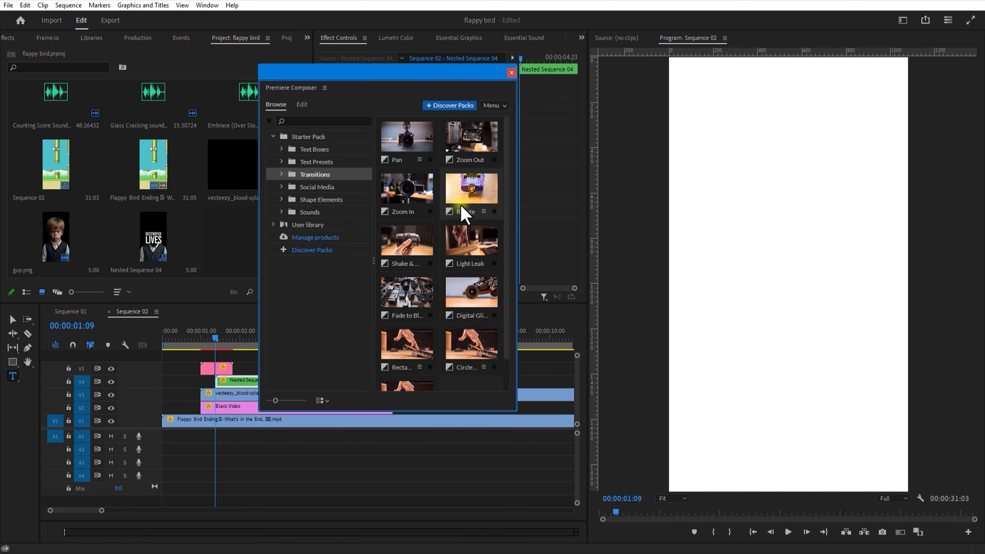
{"action": "left_click", "coordinate": [414, 246]}
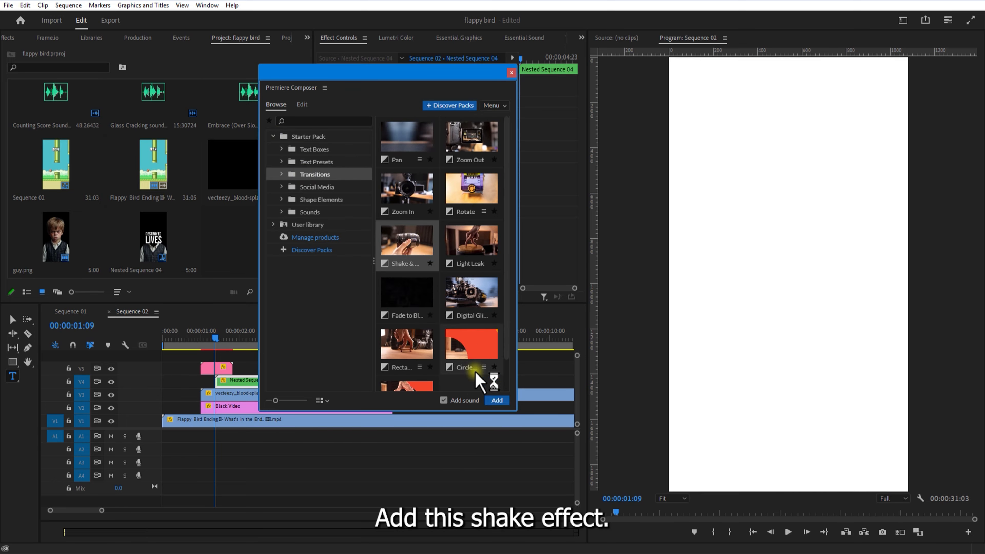
{"action": "left_click", "coordinate": [497, 400]}
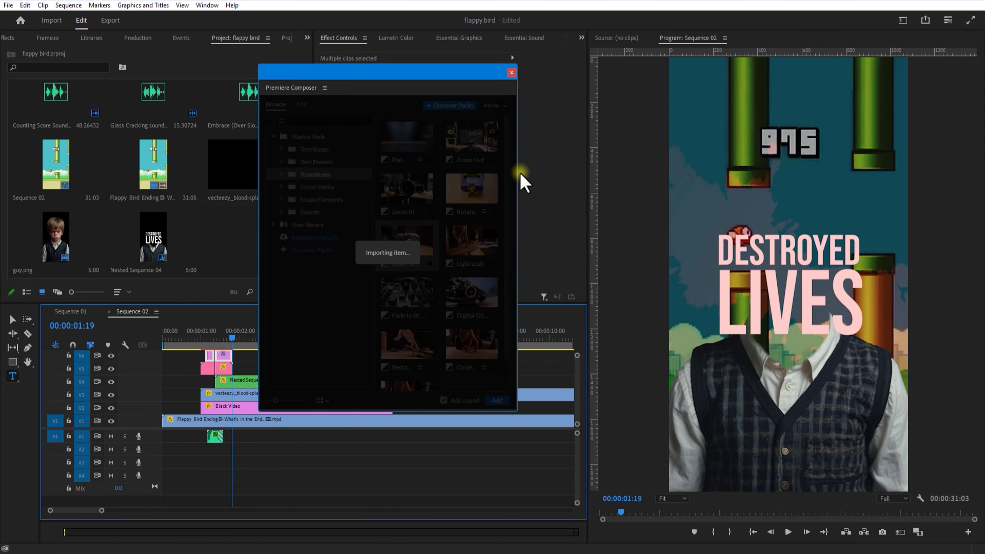
{"action": "left_click", "coordinate": [512, 73]}
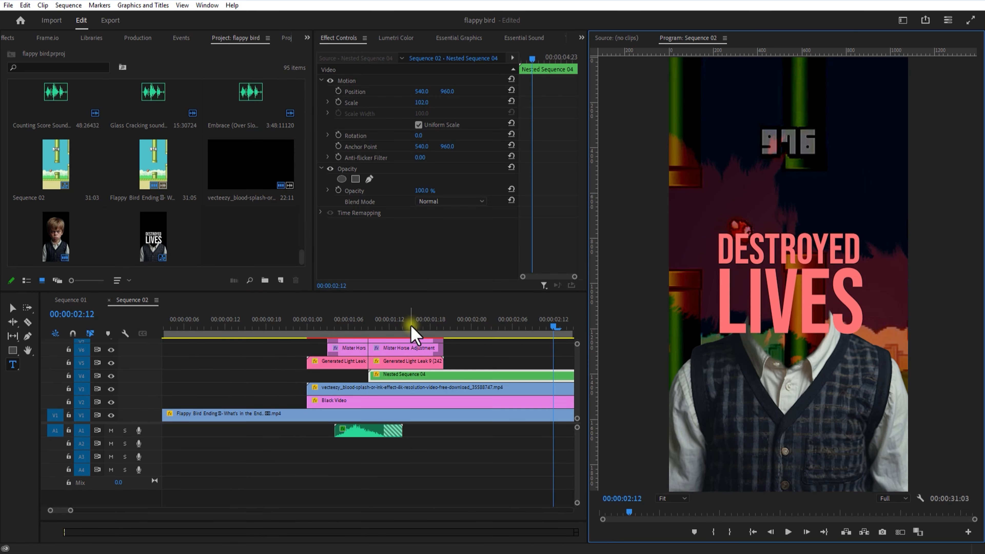
Keyframe the Scale of the Nested Sequence 04 clip from 102 at 00:00:01:09 to 110 at 00:00:02:17
{"action": "left_click_drag", "start_coordinate": [408, 327], "coordinate": [446, 326]}
{"action": "left_click_drag", "start_coordinate": [70, 510], "coordinate": [87, 510]}
{"action": "left_click_drag", "start_coordinate": [296, 328], "coordinate": [264, 330]}
{"action": "left_click", "coordinate": [299, 374]}
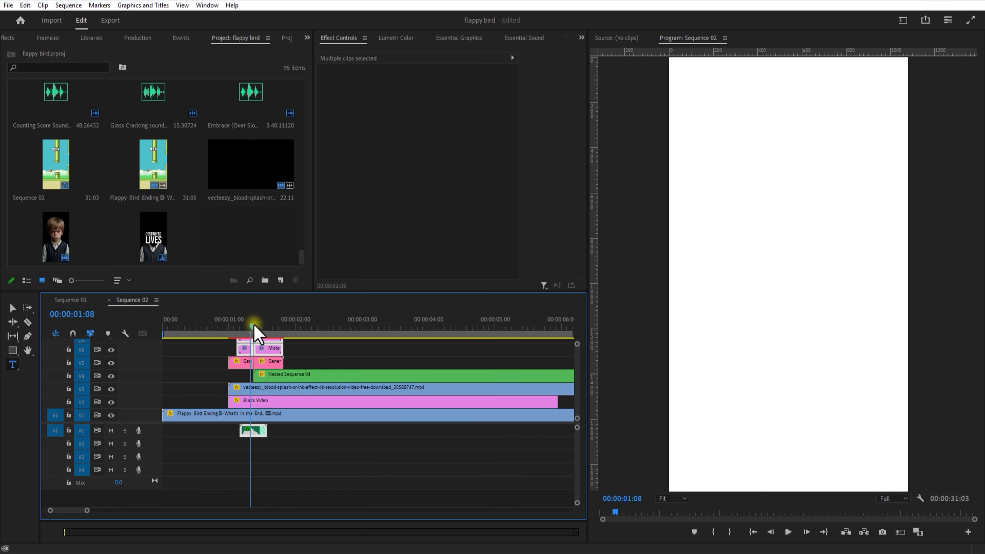
{"action": "left_click", "coordinate": [271, 377]}
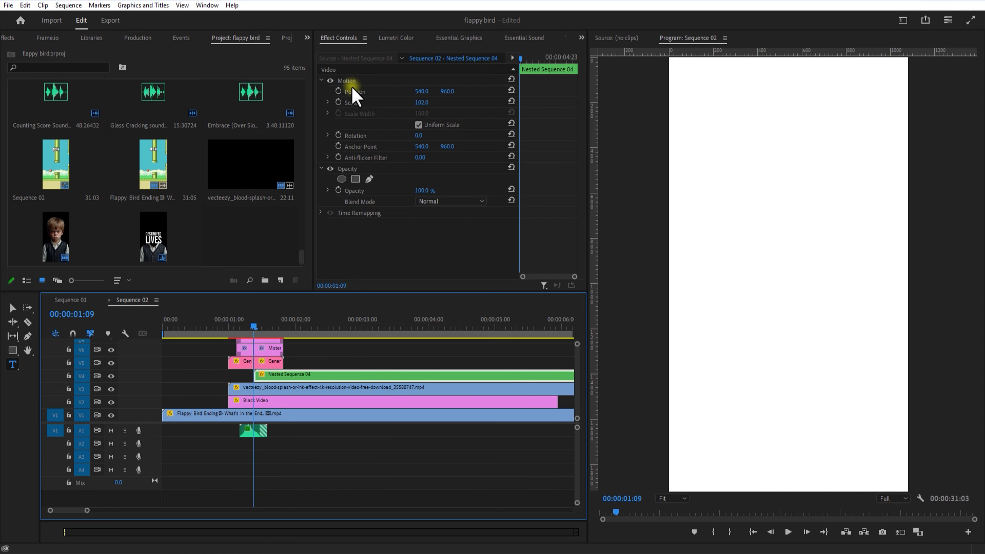
{"action": "left_click", "coordinate": [338, 102]}
{"action": "left_click_drag", "start_coordinate": [257, 331], "coordinate": [344, 335]}
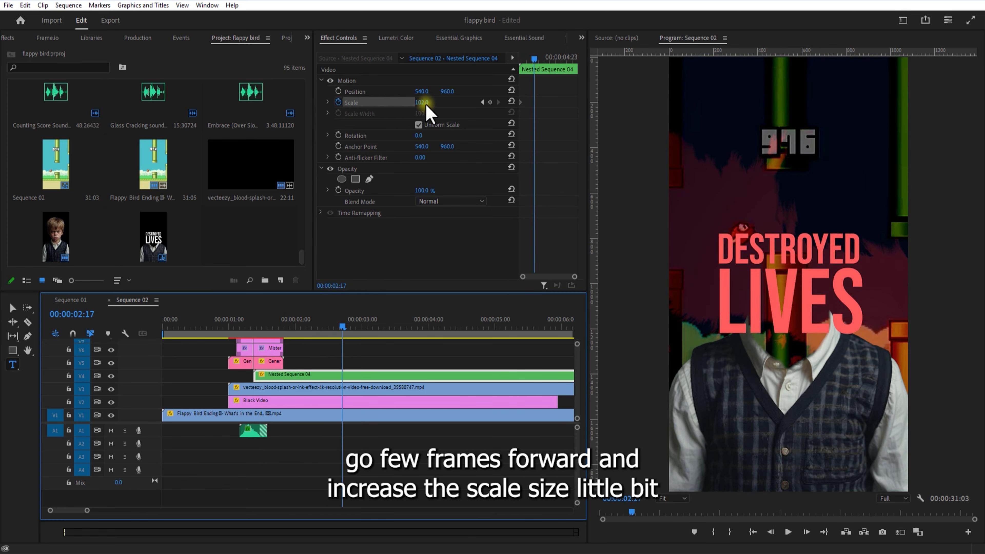
{"action": "left_click_drag", "start_coordinate": [426, 104], "coordinate": [429, 108]}
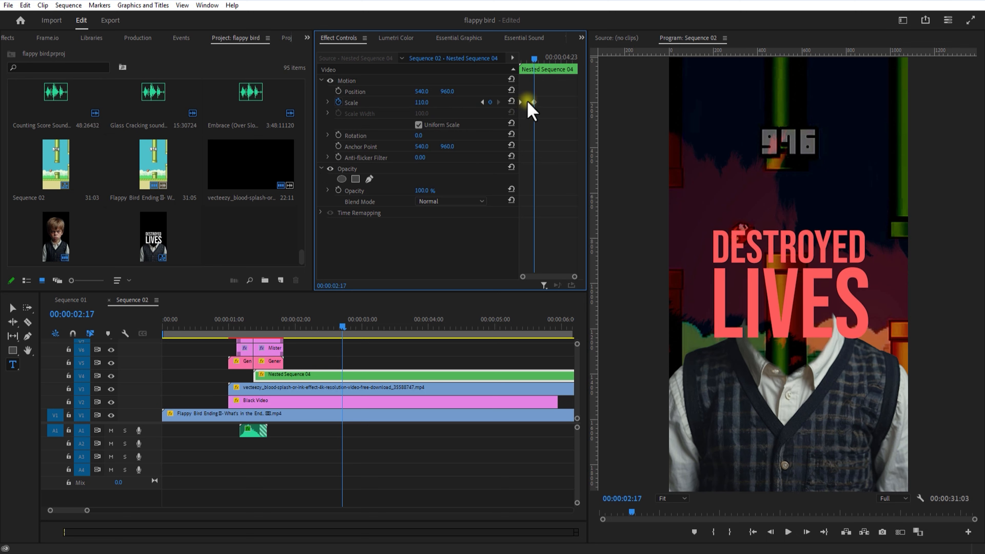
Slide the second Scale keyframe further along the nested clip to slow the zoom, and play back the animation
{"action": "left_click_drag", "start_coordinate": [547, 104], "coordinate": [550, 104]}
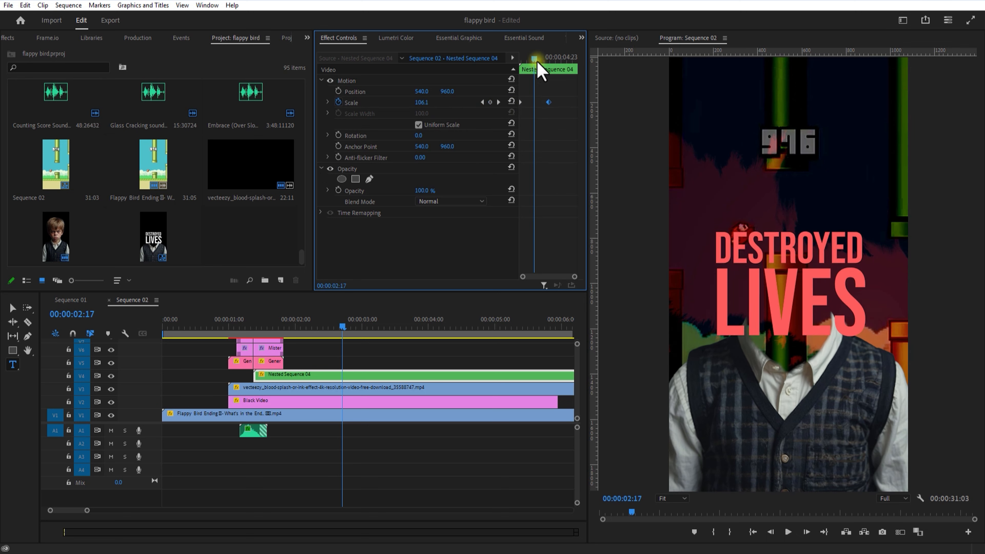
{"action": "left_click_drag", "start_coordinate": [538, 62], "coordinate": [523, 60]}
{"action": "left_click", "coordinate": [789, 532]}
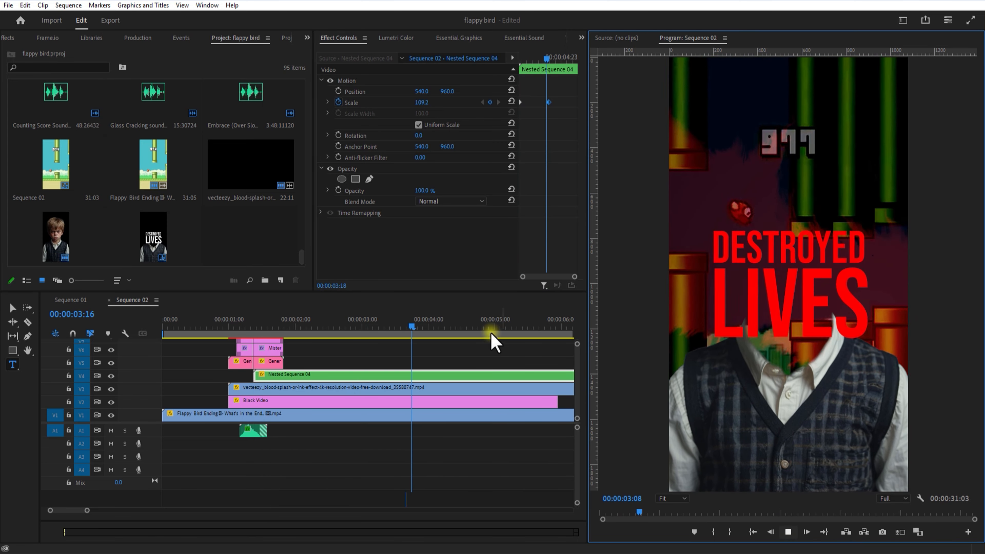
Place Daco_4666790.png on track V5 at 00:00:03:13
{"action": "left_click_drag", "start_coordinate": [420, 334], "coordinate": [380, 337]}
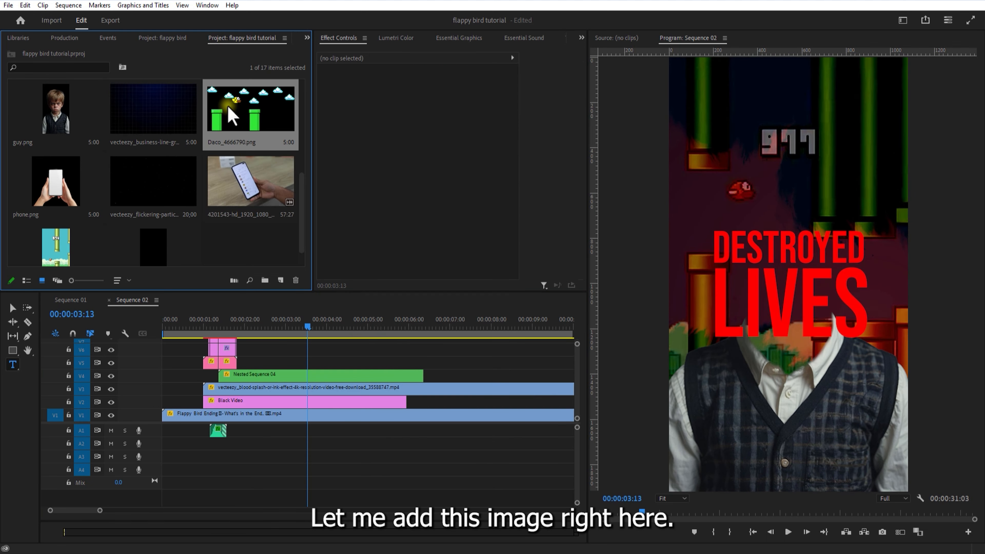
{"action": "left_click_drag", "start_coordinate": [230, 110], "coordinate": [307, 366]}
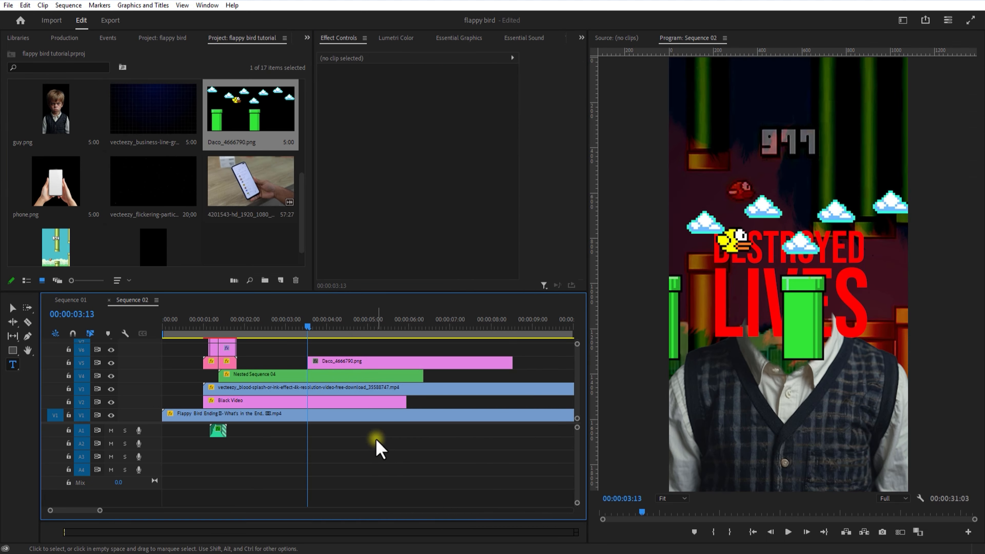
Trim the blood splash clip to end near the end of Nested Sequence 04, and cut the Flappy Bird clip at 00:00:05:14, deleting the remainder
{"action": "left_click_drag", "start_coordinate": [100, 510], "coordinate": [144, 510]}
{"action": "left_click_drag", "start_coordinate": [484, 388], "coordinate": [246, 392]}
{"action": "left_click_drag", "start_coordinate": [211, 326], "coordinate": [240, 326]}
{"action": "left_click", "coordinate": [27, 322]}
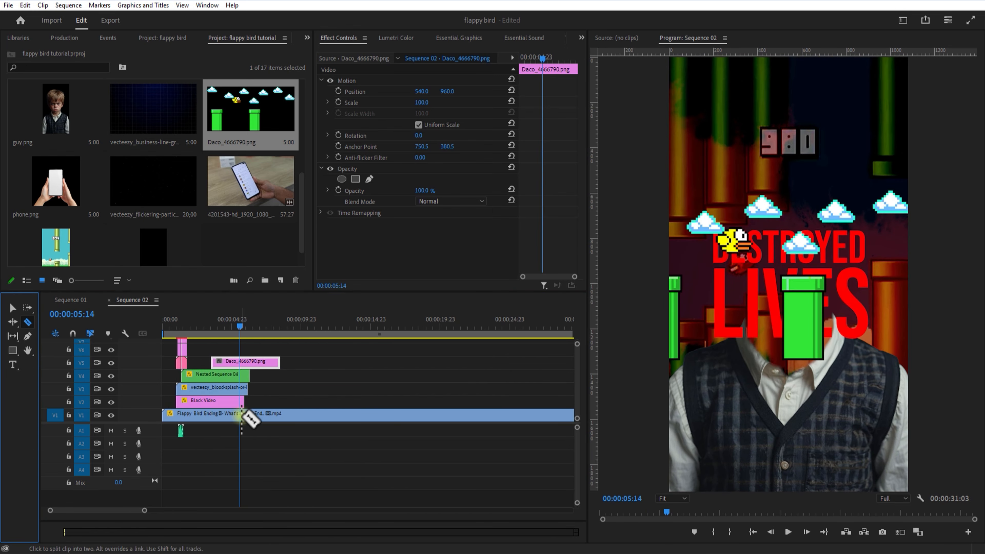
{"action": "left_click", "coordinate": [242, 416]}
{"action": "left_click", "coordinate": [13, 308]}
{"action": "left_click", "coordinate": [271, 415]}
{"action": "key", "text": "Delete"}
Move the Daco_4666790.png clip to empty space on V4 and draw a closed opacity mask around its full green pipe
{"action": "left_click_drag", "start_coordinate": [249, 362], "coordinate": [321, 375]}
{"action": "left_click", "coordinate": [307, 327]}
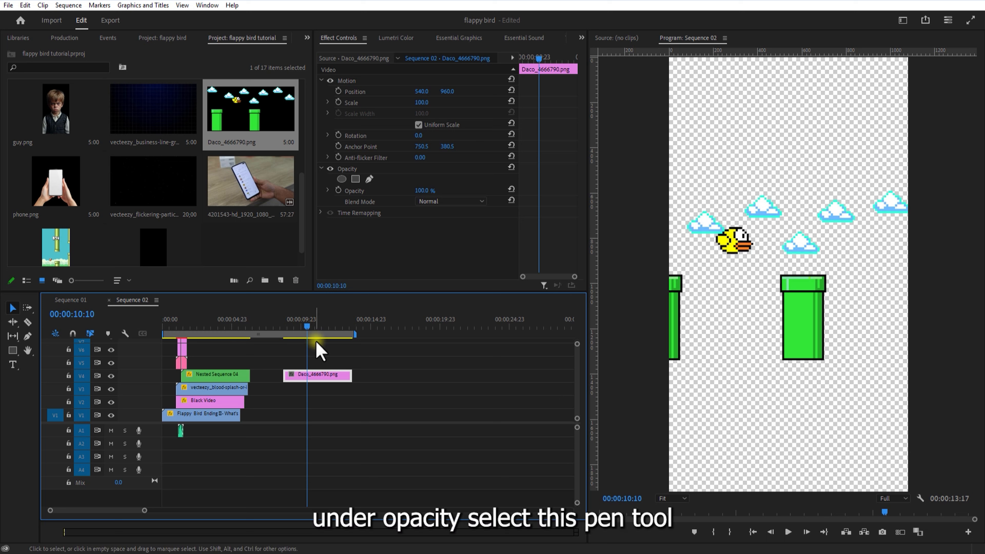
{"action": "left_click", "coordinate": [371, 179]}
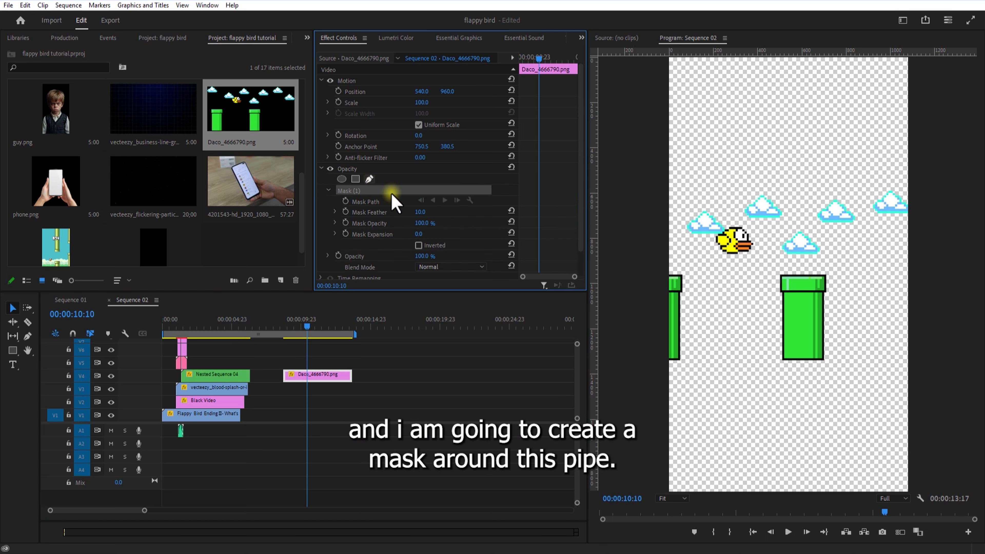
{"action": "left_click", "coordinate": [782, 361]}
{"action": "left_click", "coordinate": [782, 290]}
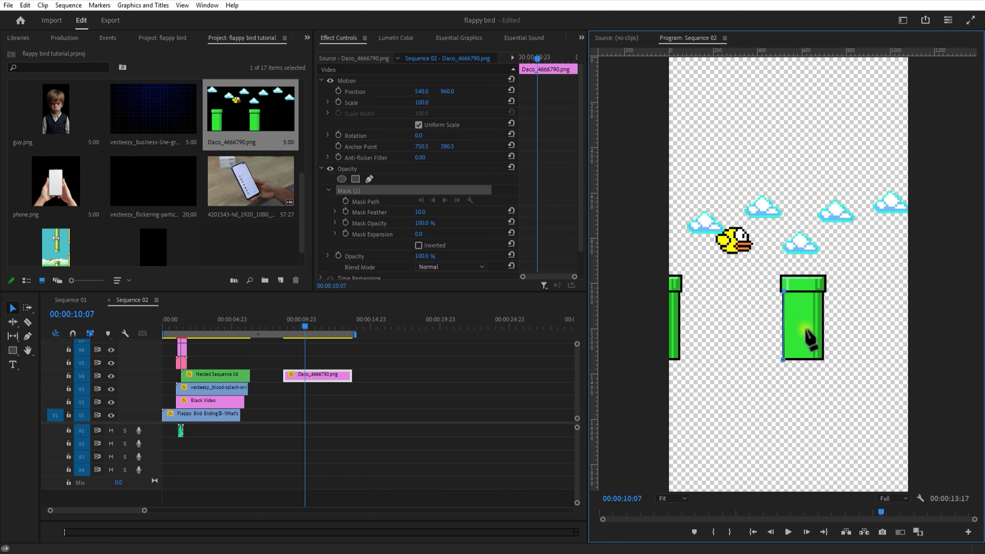
{"action": "left_click", "coordinate": [684, 498]}
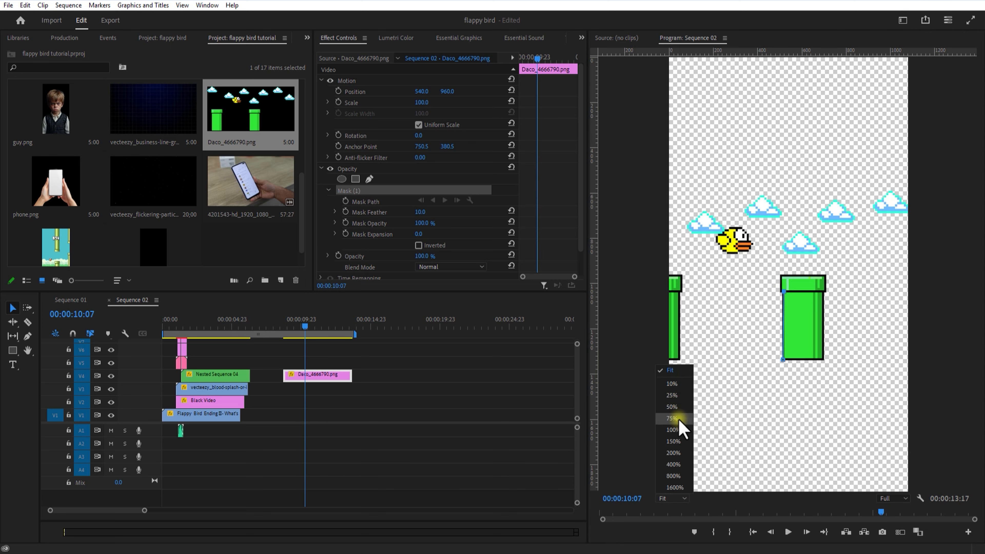
{"action": "left_click", "coordinate": [679, 429]}
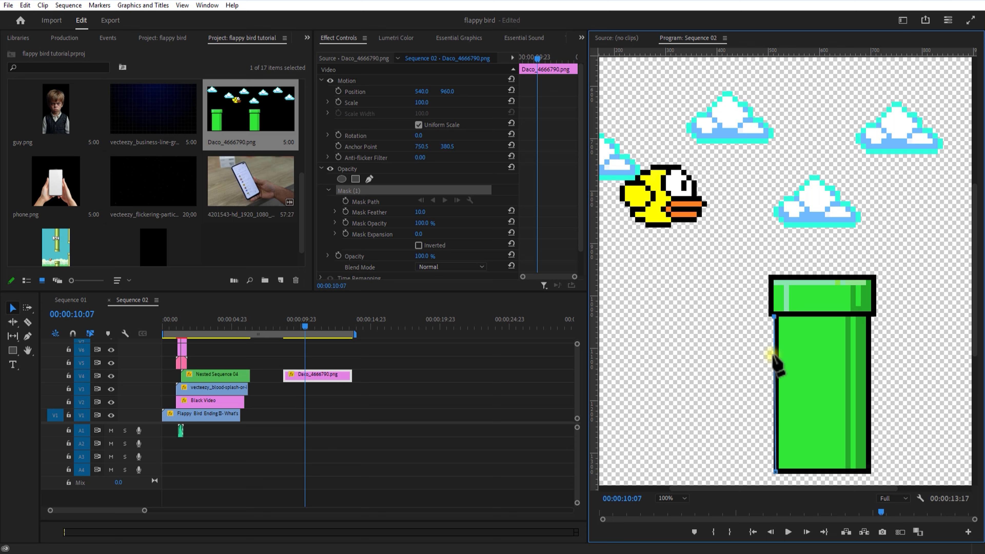
{"action": "left_click", "coordinate": [870, 471]}
{"action": "left_click", "coordinate": [774, 472]}
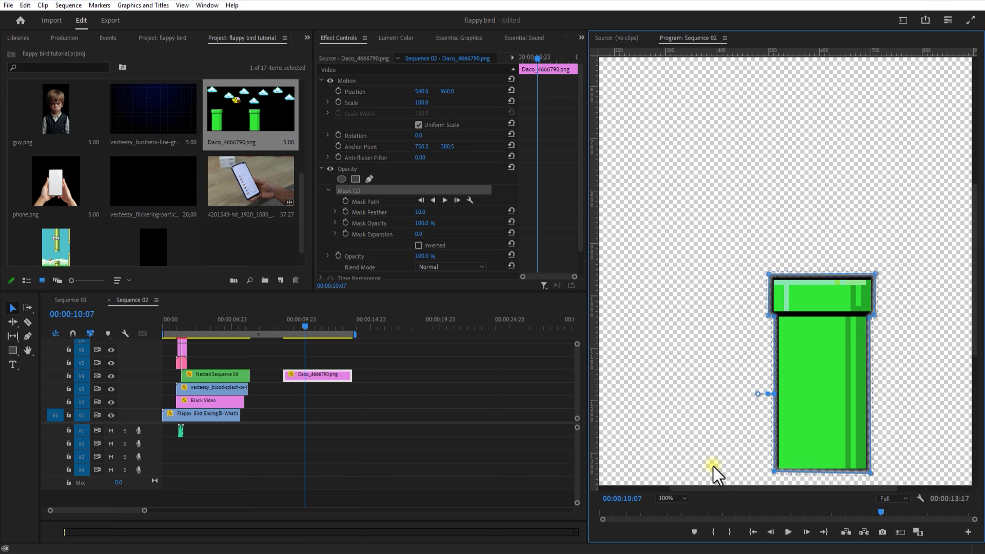
Set the mask expansion of the green pipe's opacity mask to 30 and fit the whole frame in the preview
{"action": "left_click", "coordinate": [671, 499]}
{"action": "left_click", "coordinate": [675, 373]}
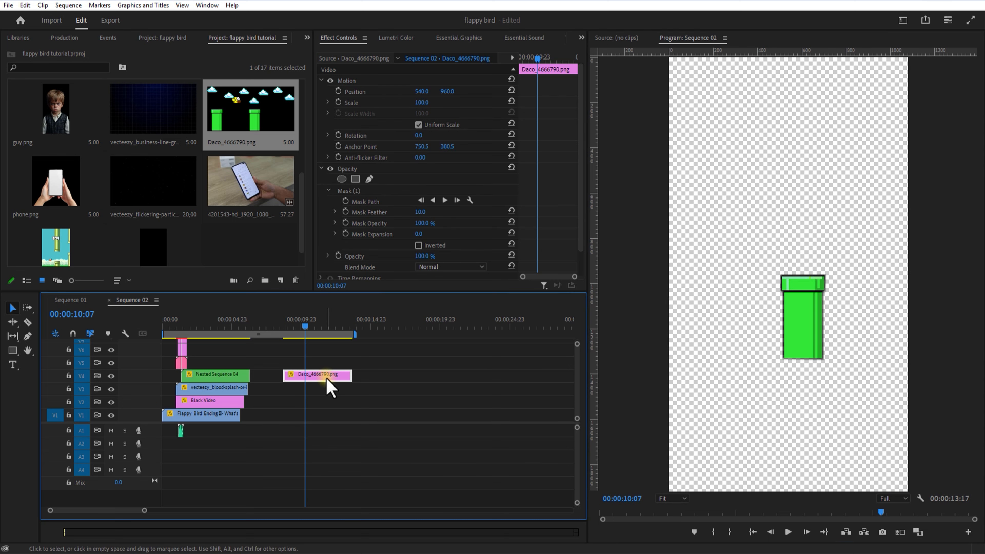
{"action": "left_click_drag", "start_coordinate": [824, 360], "coordinate": [825, 367]}
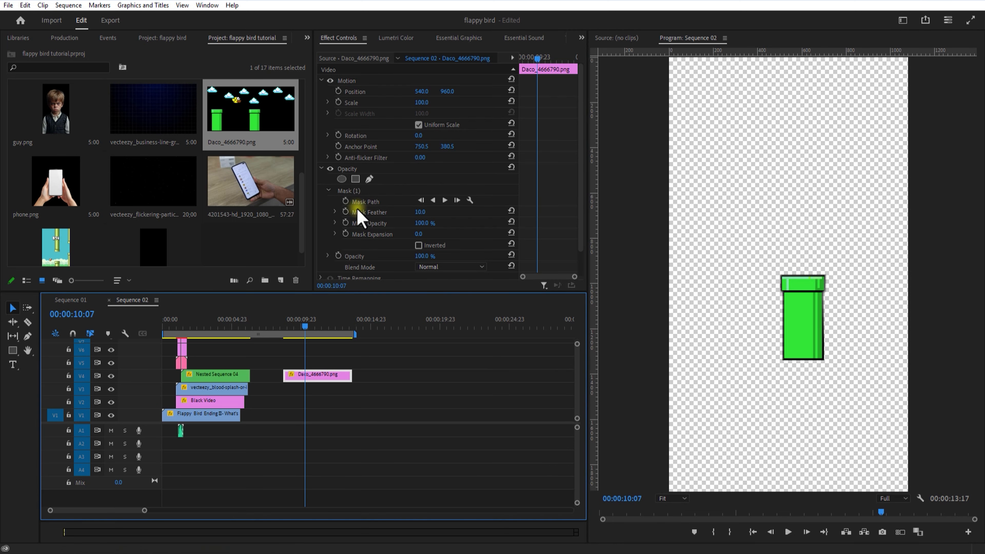
{"action": "left_click", "coordinate": [405, 403]}
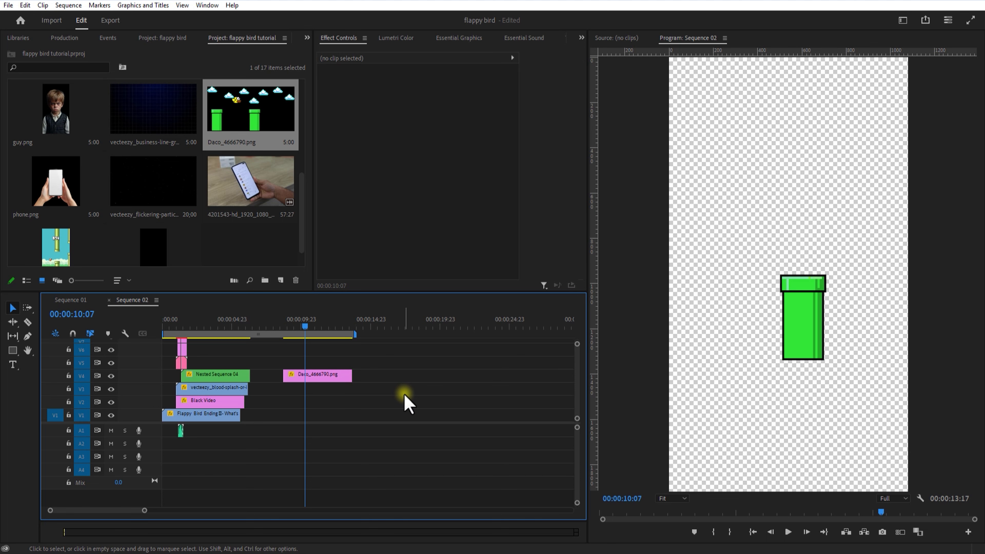
{"action": "left_click", "coordinate": [320, 377]}
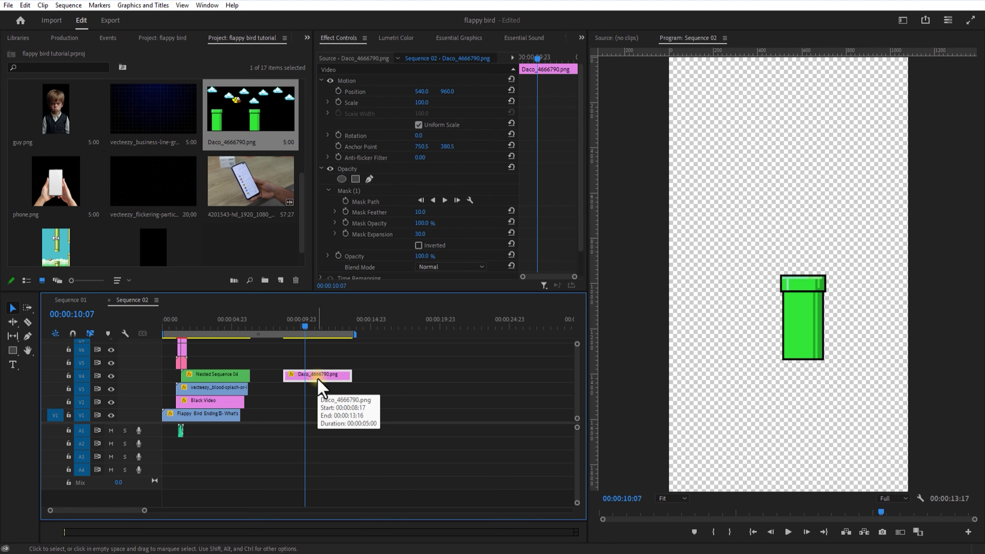
Move the masked Daco_4666790.png clip to track V5 so it starts at 00:00:03:08
{"action": "left_click_drag", "start_coordinate": [198, 327], "coordinate": [210, 335]}
{"action": "left_click_drag", "start_coordinate": [309, 375], "coordinate": [235, 365]}
{"action": "left_click", "coordinate": [279, 388]}
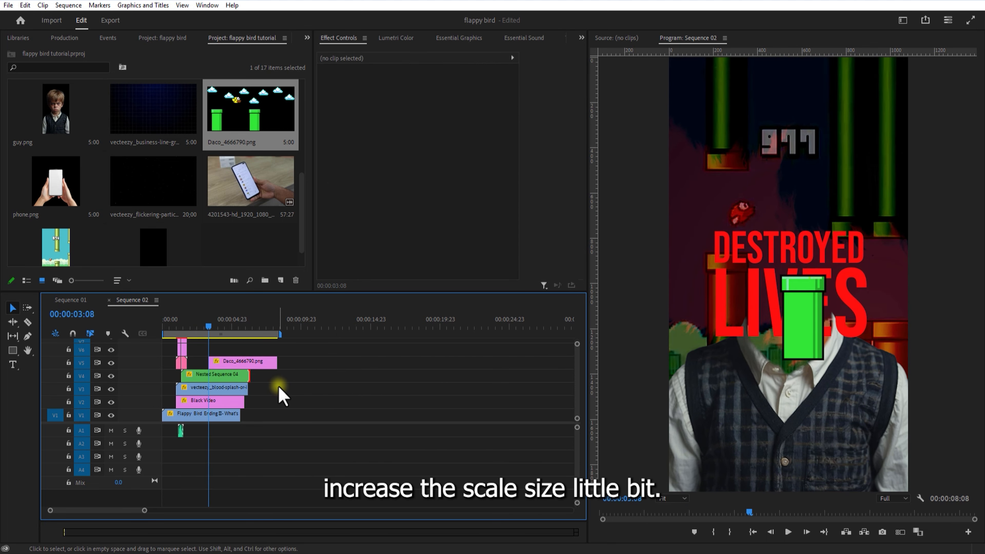
Scale the pipe to 260 and keyframe its Position at the clip's start with X at 1265, outside the frame
{"action": "left_click", "coordinate": [242, 364]}
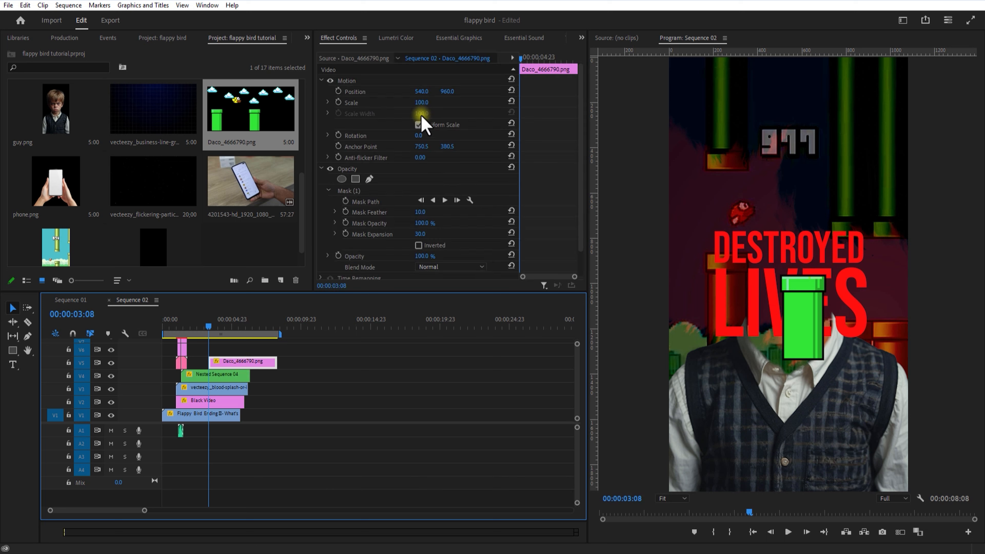
{"action": "left_click_drag", "start_coordinate": [422, 102], "coordinate": [510, 94]}
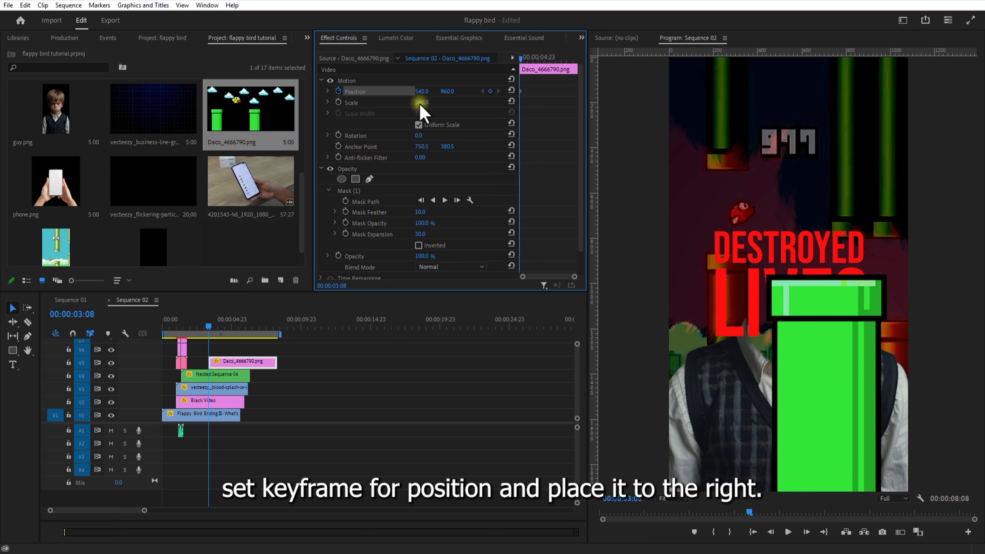
{"action": "left_click_drag", "start_coordinate": [424, 91], "coordinate": [784, 85]}
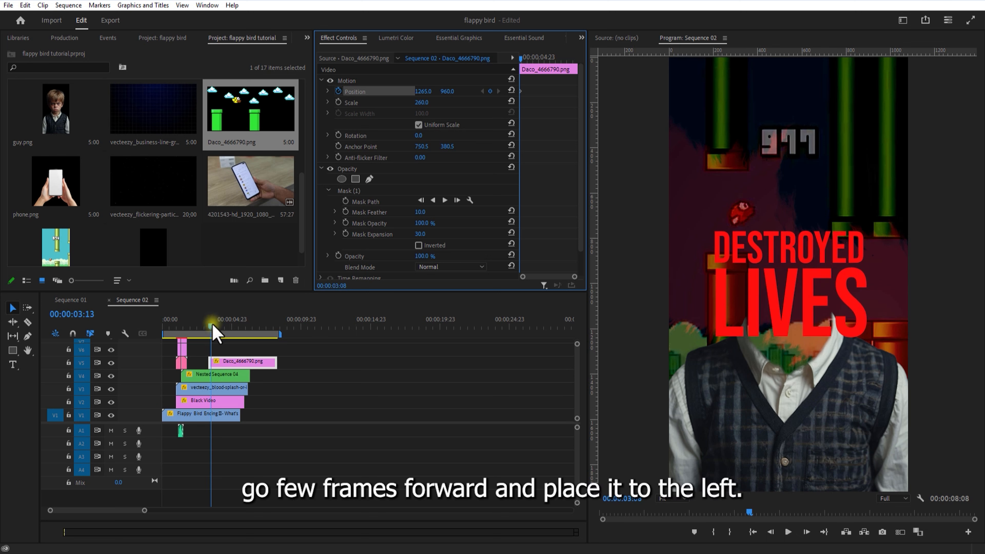
At 00:00:05:12, keyframe the pipe's Position X at -551 so it slides across the frame
{"action": "left_click_drag", "start_coordinate": [212, 330], "coordinate": [238, 329]}
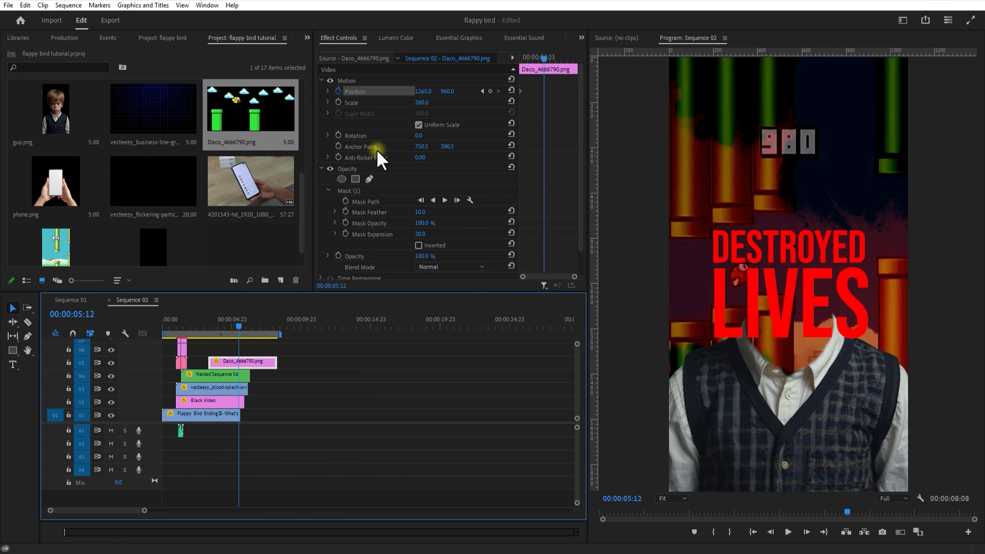
{"action": "left_click", "coordinate": [338, 91]}
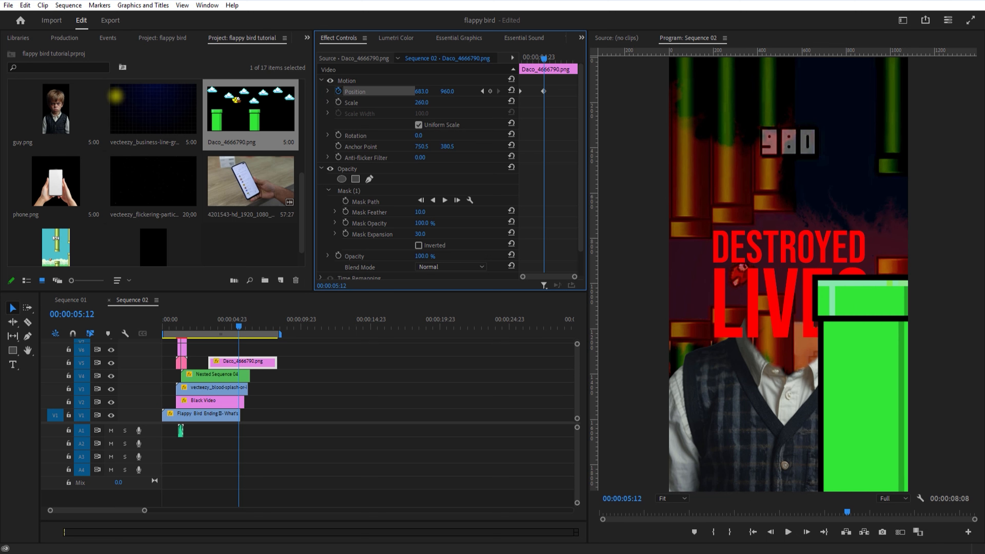
{"action": "left_click_drag", "start_coordinate": [421, 91], "coordinate": [417, 89]}
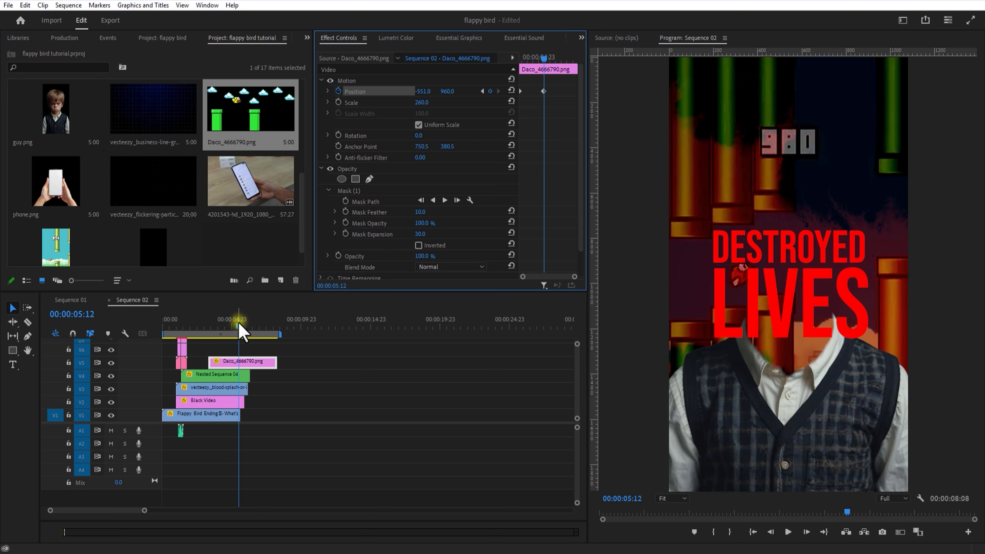
Play back the pipe animation and move its second Position keyframe further along the clip to slow the slide
{"action": "left_click_drag", "start_coordinate": [242, 330], "coordinate": [201, 330]}
{"action": "left_click", "coordinate": [787, 531]}
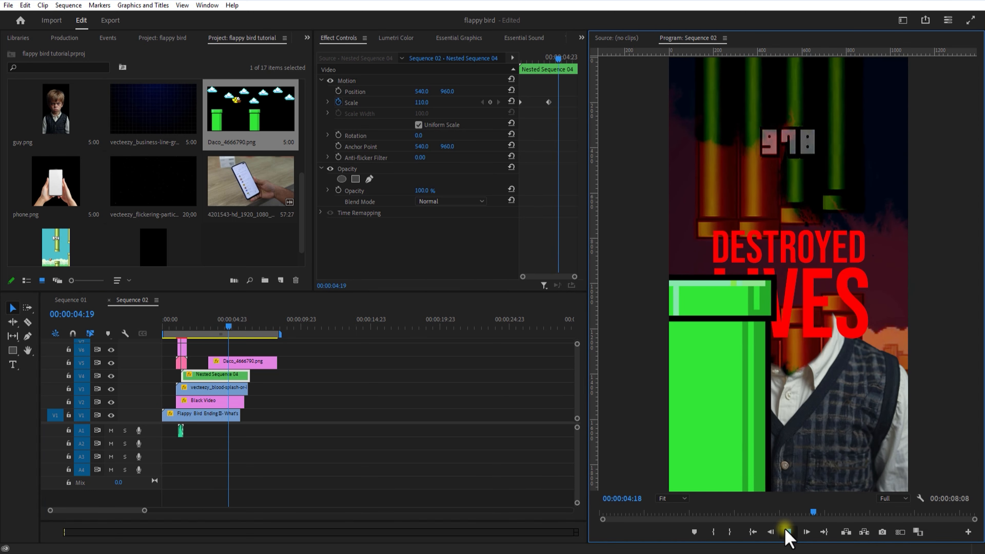
{"action": "left_click", "coordinate": [787, 532]}
{"action": "left_click", "coordinate": [242, 361]}
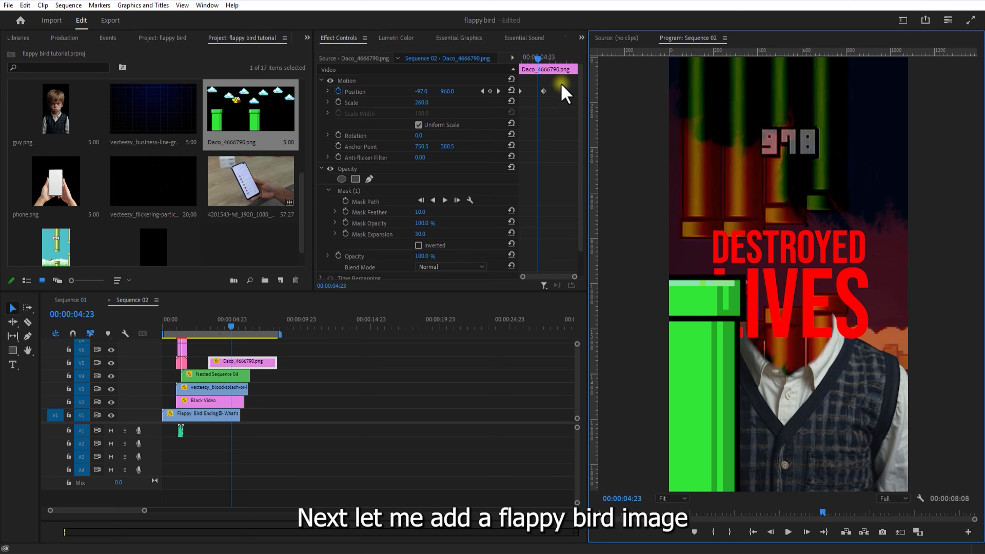
{"action": "left_click_drag", "start_coordinate": [543, 91], "coordinate": [556, 97]}
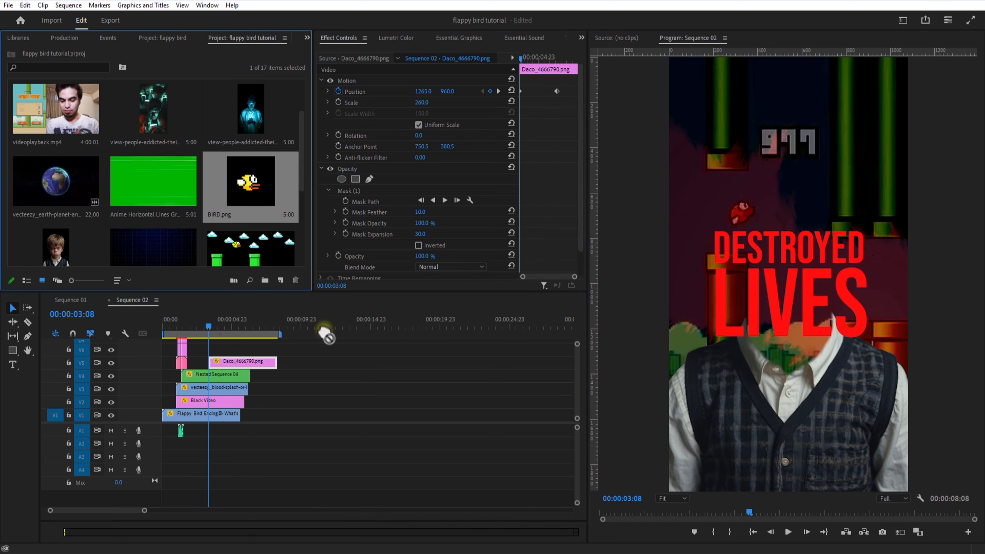
Place BIRD.png on track V6 at 00:00:03:08 and set its Scale to 35
{"action": "left_click_drag", "start_coordinate": [325, 330], "coordinate": [233, 376]}
{"action": "left_click", "coordinate": [404, 409]}
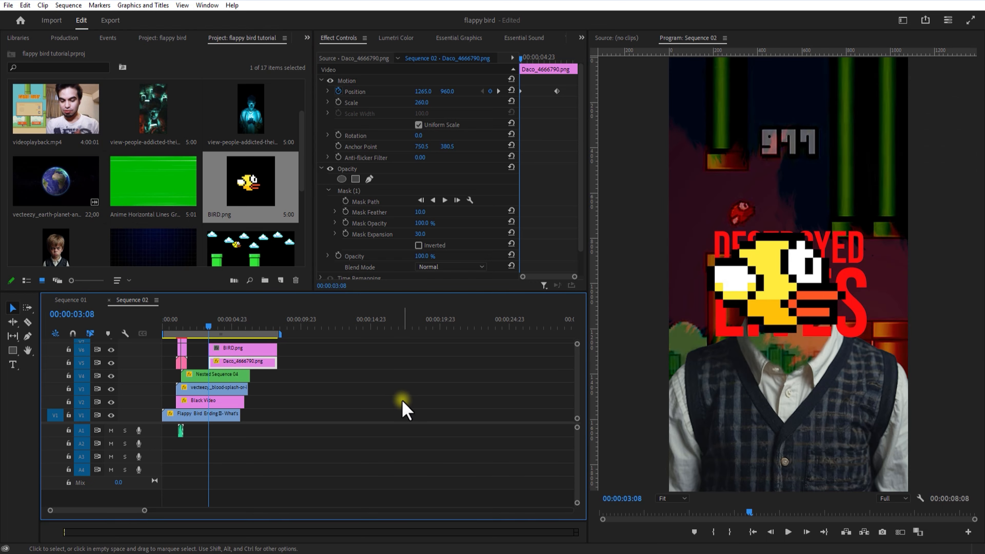
{"action": "left_click", "coordinate": [237, 349]}
{"action": "left_click_drag", "start_coordinate": [420, 102], "coordinate": [383, 103]}
Turn on Position keyframing at the start of the bird clip and keyframe its Rotation at -40°
{"action": "left_click", "coordinate": [338, 91]}
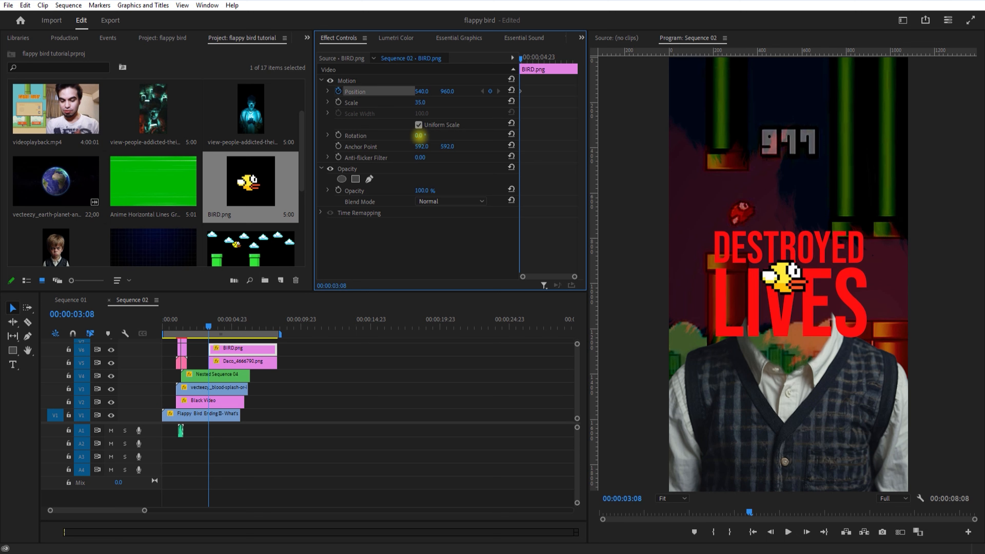
{"action": "left_click_drag", "start_coordinate": [420, 135], "coordinate": [395, 140]}
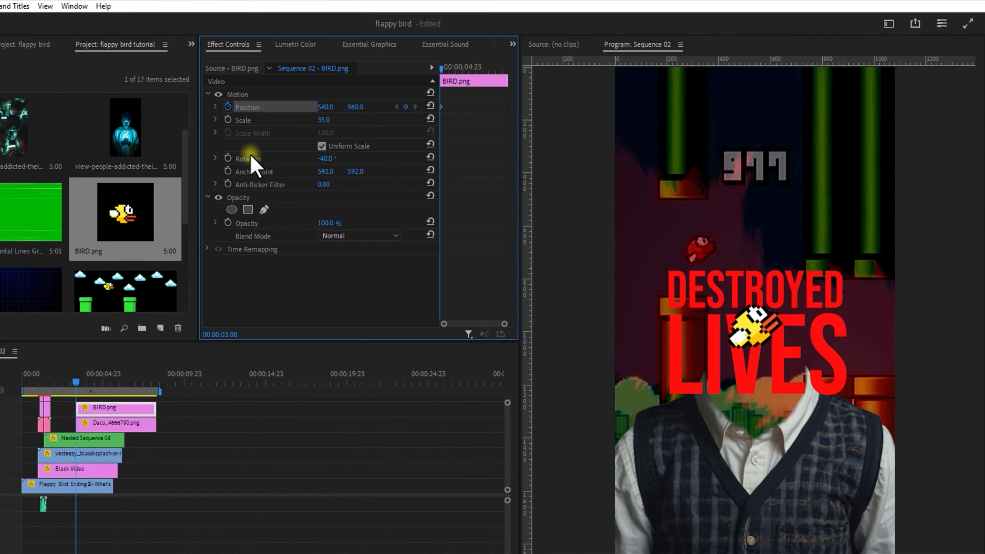
{"action": "left_click", "coordinate": [338, 135]}
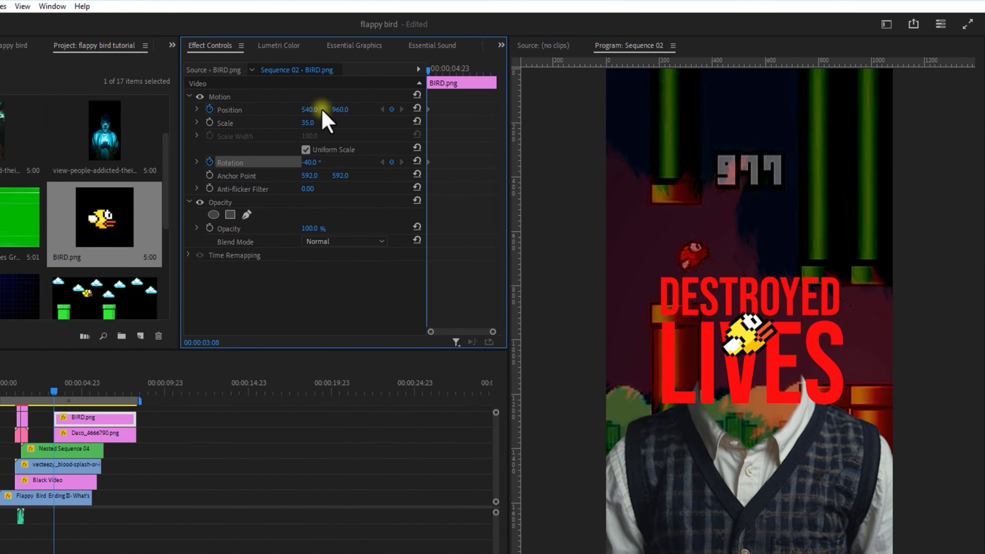
Keyframe the bird's Position at 457, 2057 at 00:00:03:18, placing it below the frame
{"action": "left_click_drag", "start_coordinate": [316, 110], "coordinate": [64, 110]}
{"action": "left_click_drag", "start_coordinate": [57, 394], "coordinate": [71, 390]}
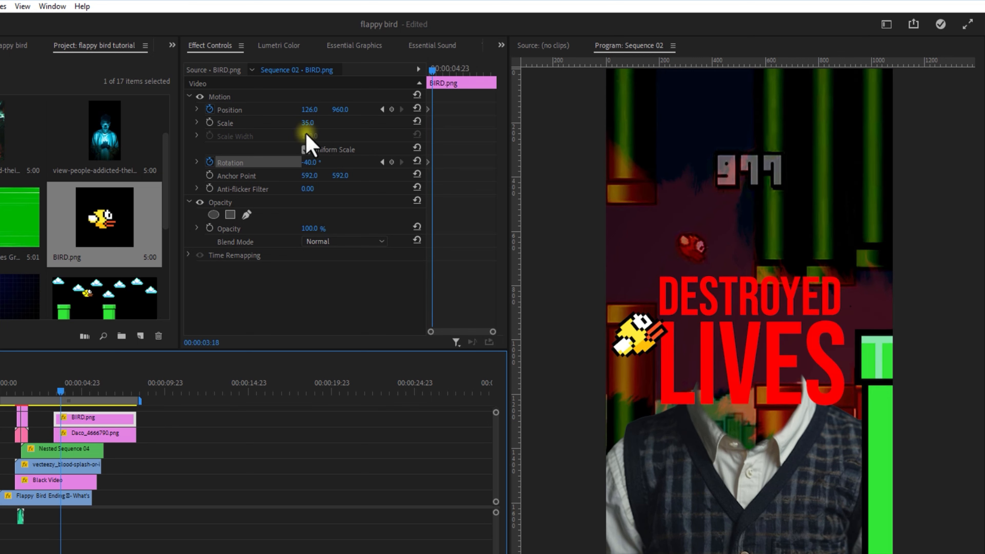
{"action": "left_click", "coordinate": [311, 94]}
{"action": "left_click_drag", "start_coordinate": [310, 109], "coordinate": [529, 102]}
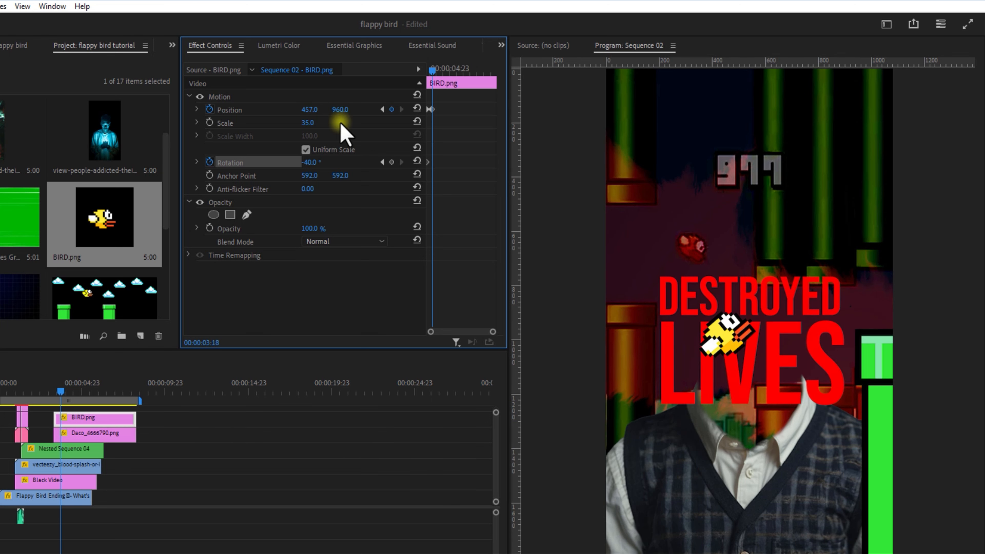
{"action": "left_click_drag", "start_coordinate": [340, 115], "coordinate": [369, 109]}
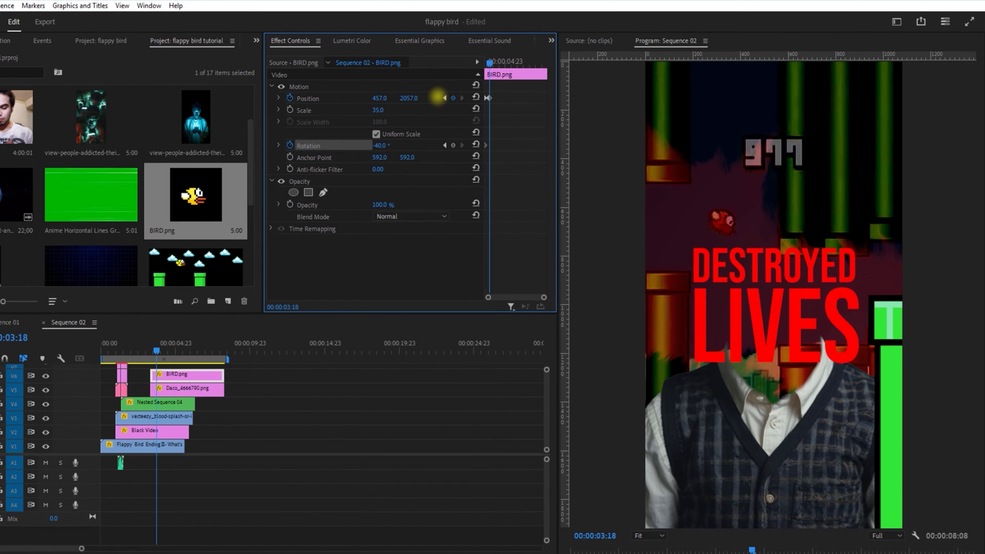
Delete the bird's first Position keyframe and move the remaining one to the start of the clip
{"action": "left_click", "coordinate": [432, 109]}
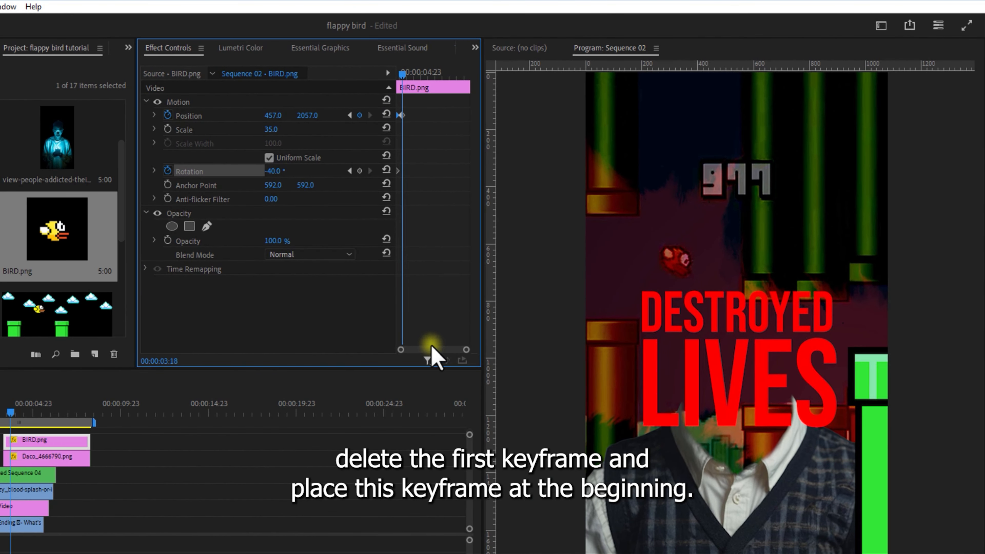
{"action": "left_click_drag", "start_coordinate": [402, 350], "coordinate": [409, 350]}
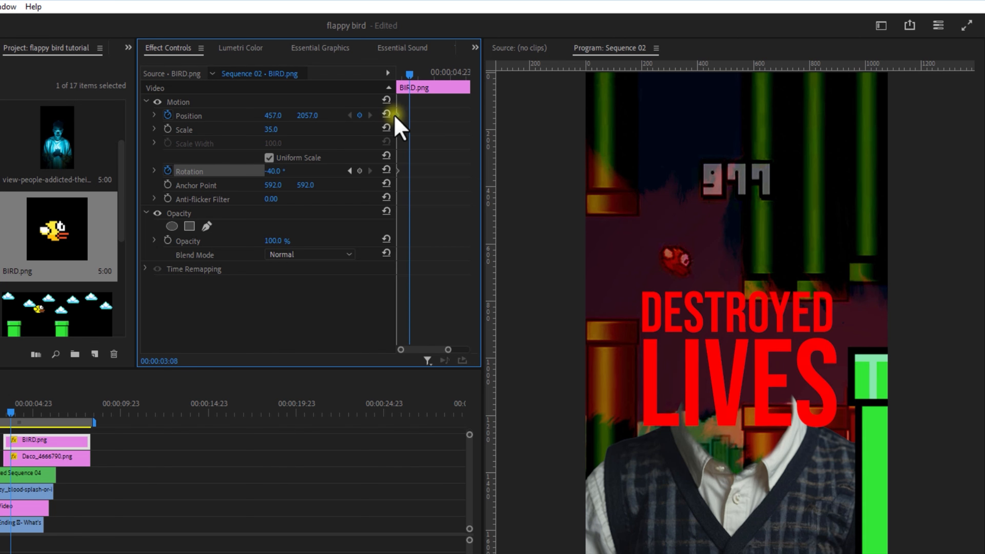
{"action": "left_click", "coordinate": [412, 74]}
Keyframe the bird's Position Y at 640 at 00:00:04:07, hold its Rotation at 00:00:04:14, and rotate it to 40° at 00:00:05:05
{"action": "left_click_drag", "start_coordinate": [413, 76], "coordinate": [427, 89]}
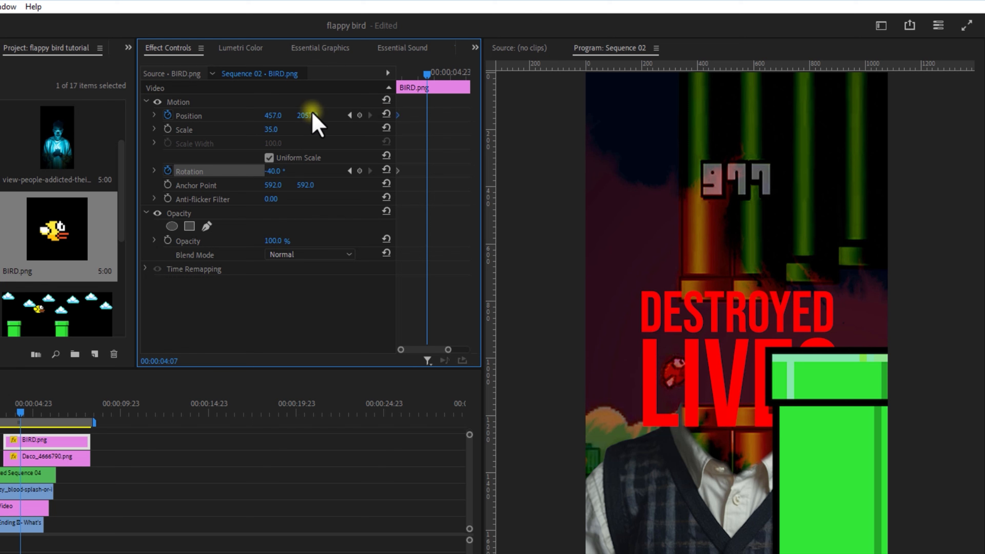
{"action": "left_click_drag", "start_coordinate": [312, 115], "coordinate": [204, 115]}
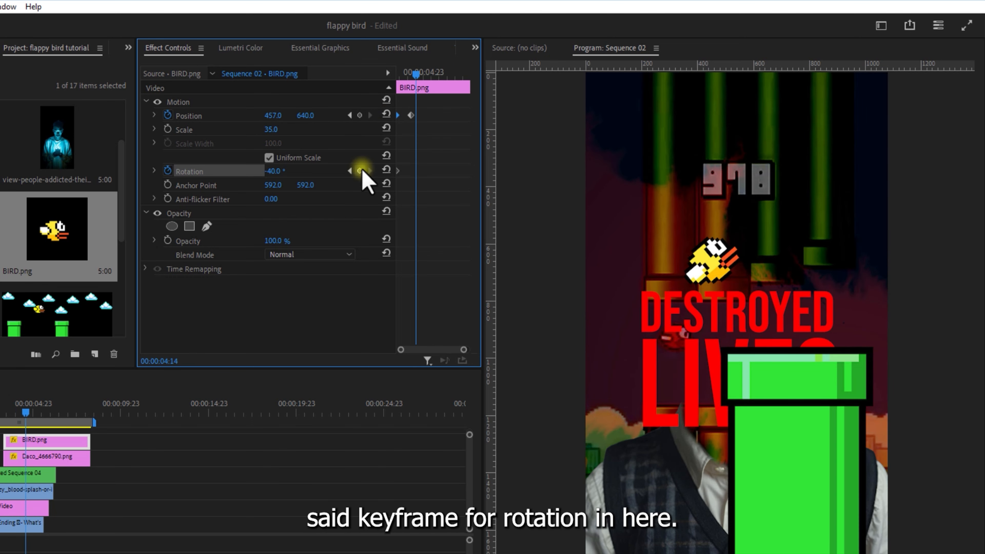
{"action": "left_click_drag", "start_coordinate": [418, 73], "coordinate": [429, 77]}
{"action": "left_click", "coordinate": [275, 171]}
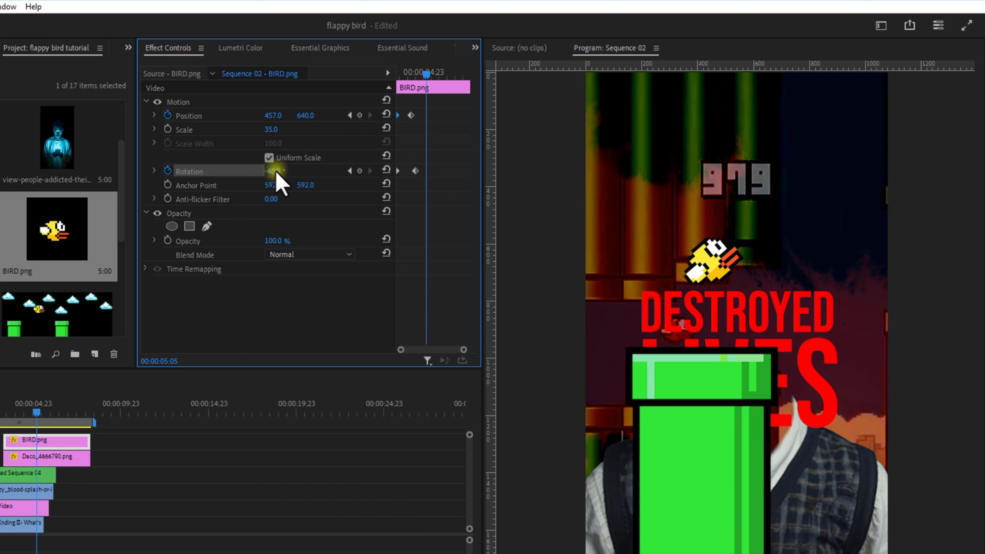
{"action": "key", "text": "Return"}
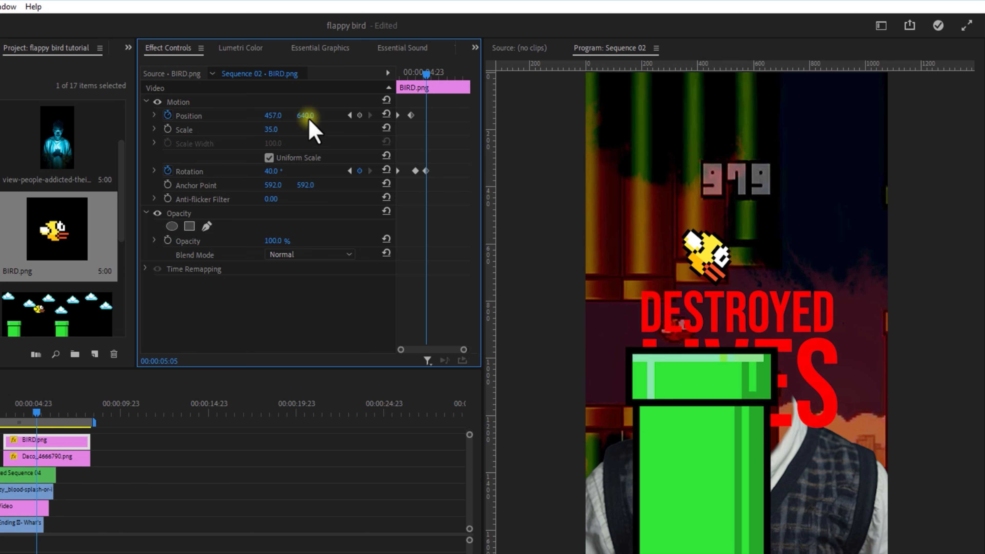
Keyframe the bird's Position at 00:00:05:05, slightly lower and further across, and drop it to 578, 2377 at 00:00:05:17
{"action": "left_click_drag", "start_coordinate": [310, 121], "coordinate": [335, 117]}
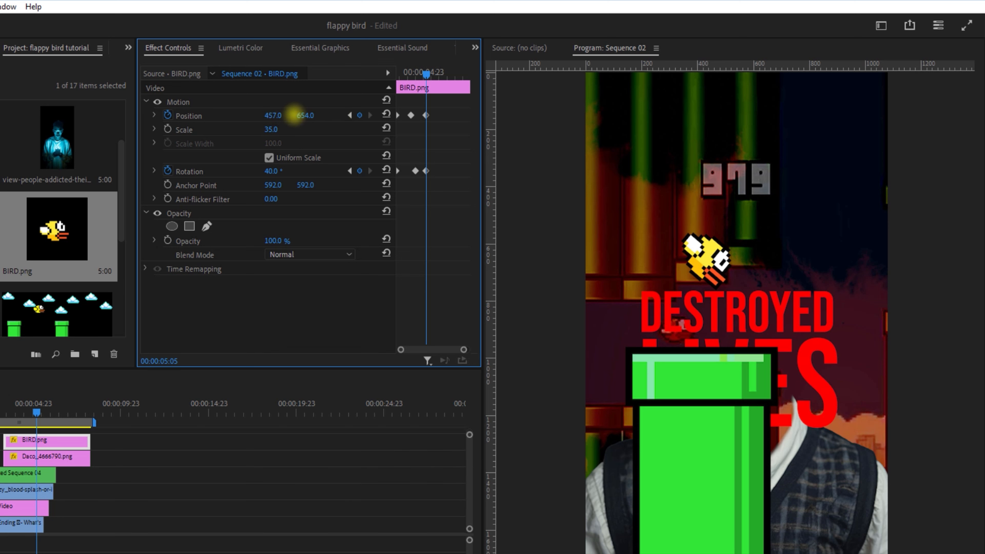
{"action": "left_click_drag", "start_coordinate": [293, 114], "coordinate": [386, 114]}
{"action": "left_click_drag", "start_coordinate": [426, 73], "coordinate": [431, 73]}
{"action": "left_click_drag", "start_coordinate": [318, 116], "coordinate": [645, 120]}
{"action": "left_click_drag", "start_coordinate": [769, 120], "coordinate": [769, 120]}
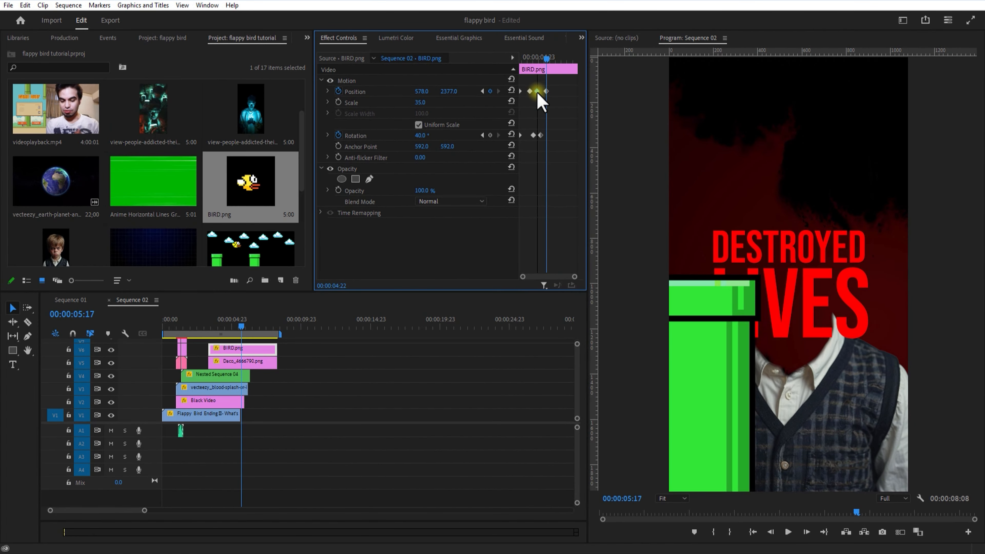
Shift the bird's later Position keyframes slightly further along the clip and play back its flight from the clip's start
{"action": "left_click_drag", "start_coordinate": [522, 59], "coordinate": [510, 61]}
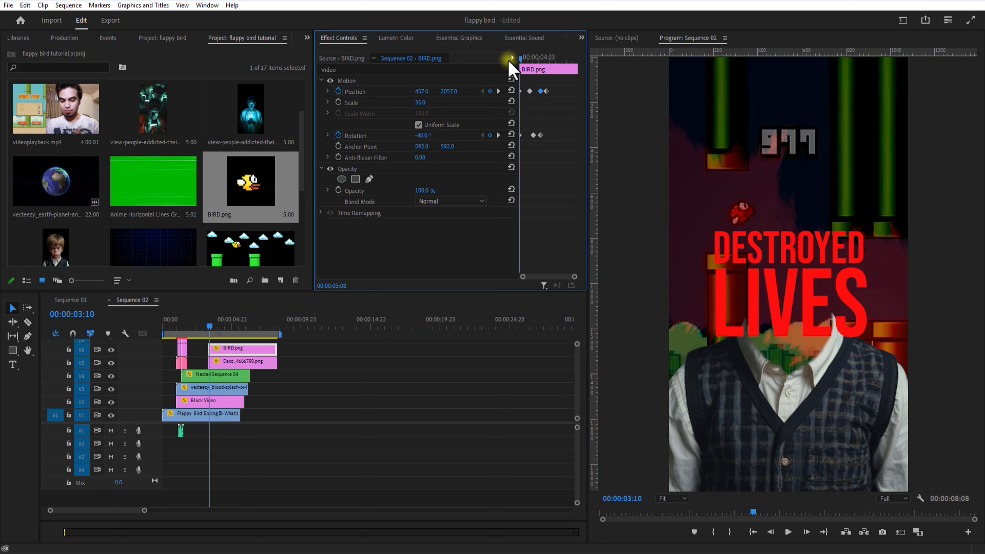
{"action": "left_click", "coordinate": [787, 531]}
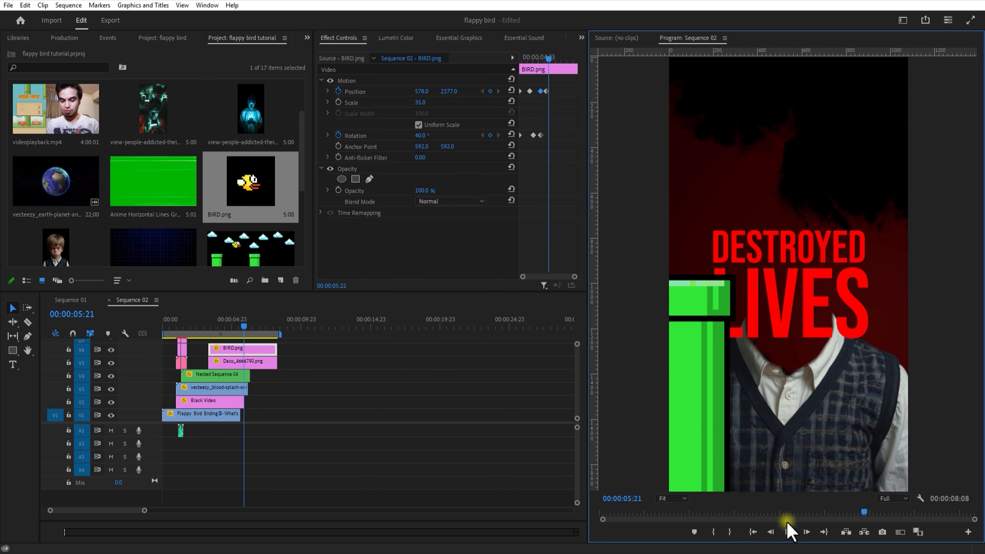
Apply Continuous Bezier temporal interpolation to all of the bird's Position and Rotation keyframes, and play back the result
{"action": "left_click", "coordinate": [558, 104]}
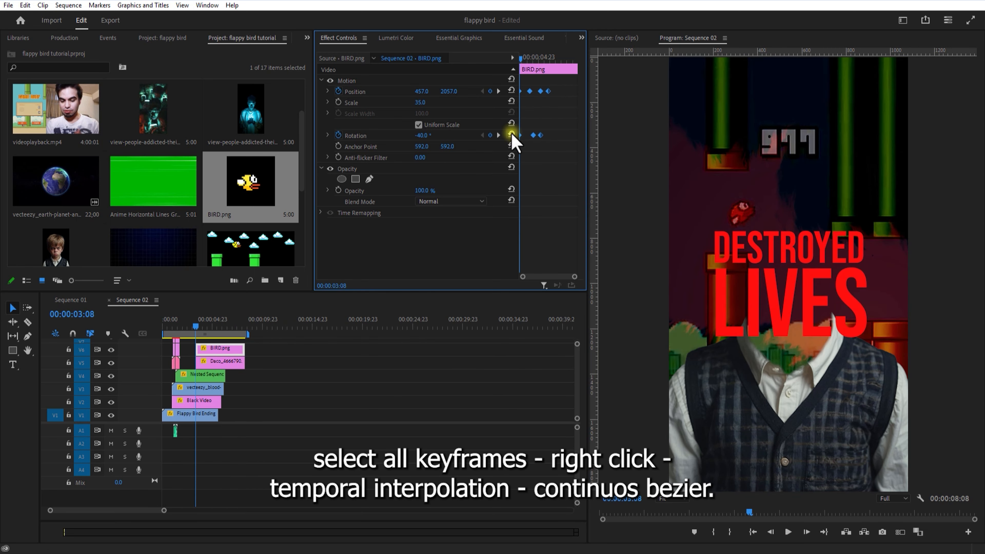
{"action": "right_click", "coordinate": [548, 92]}
{"action": "mouse_move", "coordinate": [607, 184]}
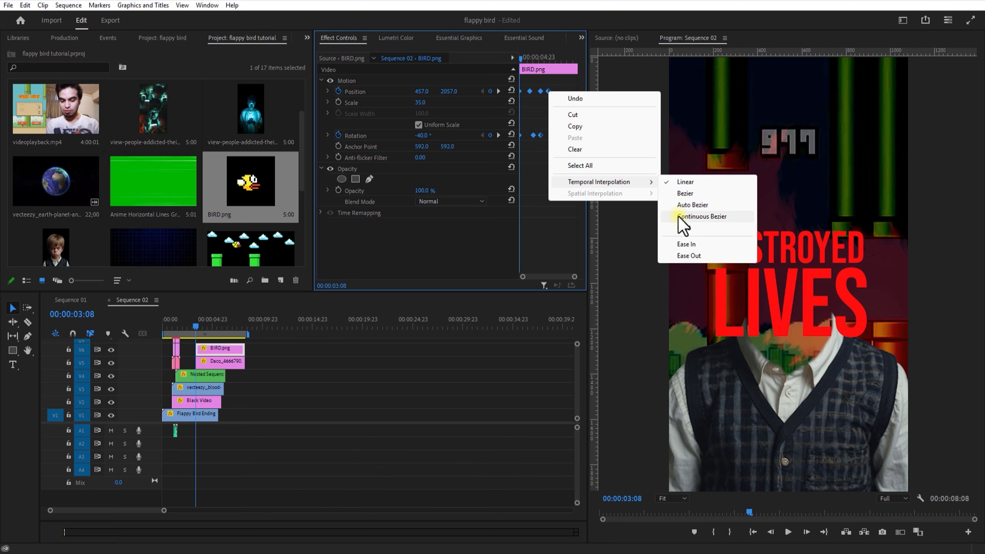
{"action": "left_click", "coordinate": [678, 216]}
{"action": "left_click", "coordinate": [489, 379]}
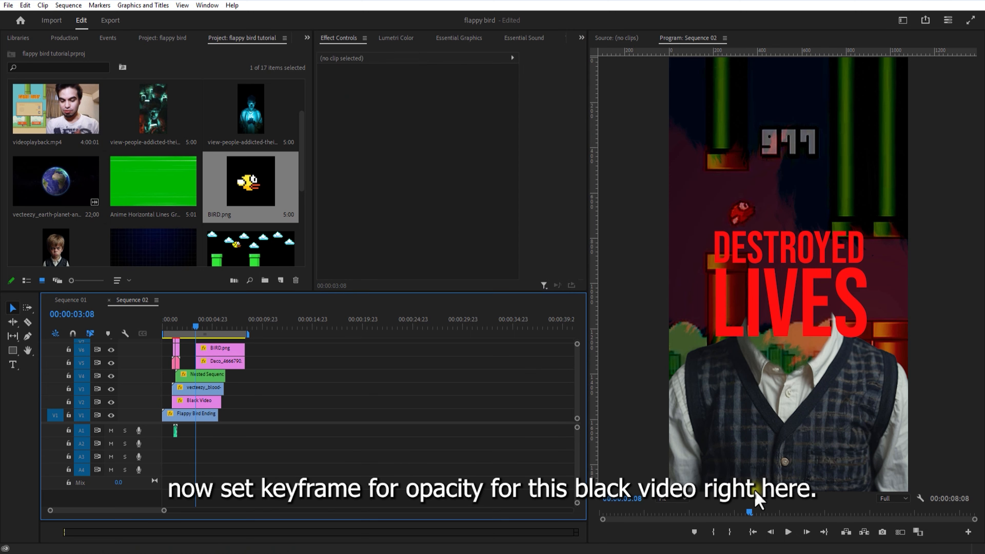
{"action": "left_click", "coordinate": [788, 532]}
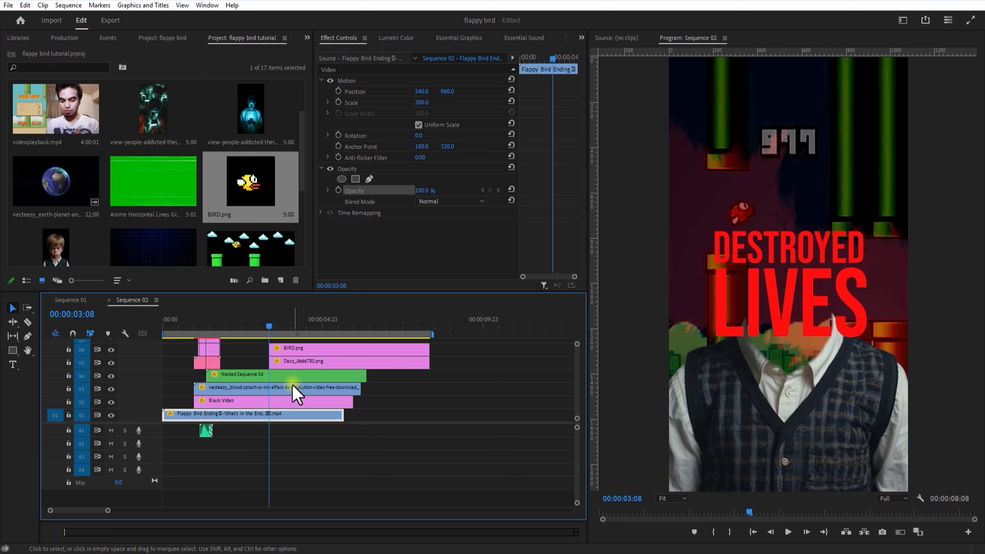
Add Opacity keyframes at 00:00:03:08 to the Black Video, blood splash and Nested Sequence 04 clips
{"action": "left_click", "coordinate": [275, 403]}
{"action": "left_click", "coordinate": [491, 190]}
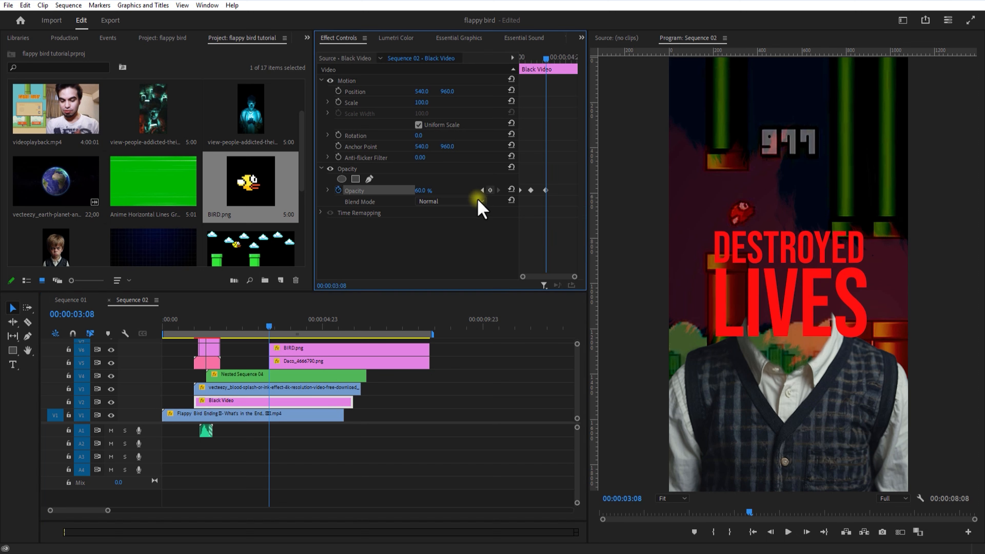
{"action": "left_click", "coordinate": [276, 416]}
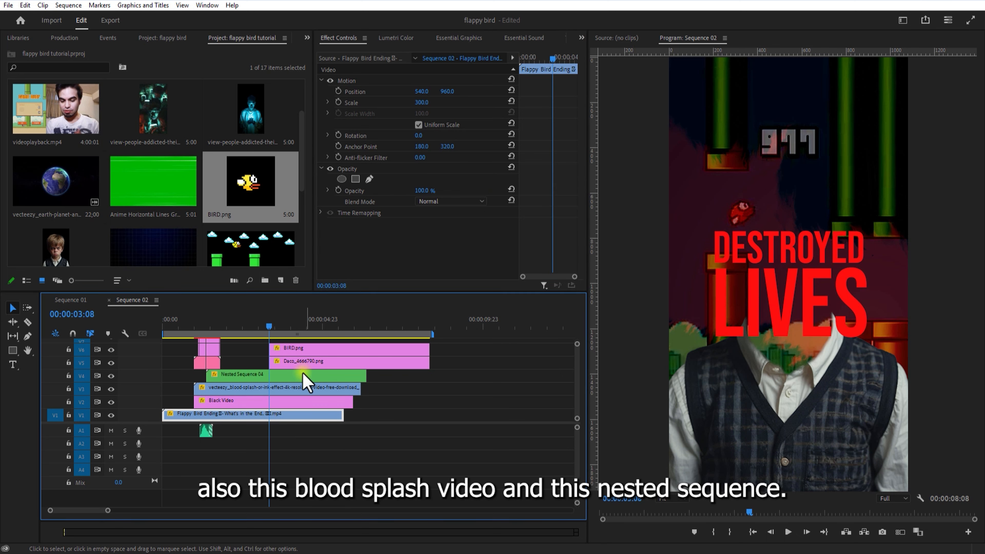
{"action": "left_click", "coordinate": [274, 402]}
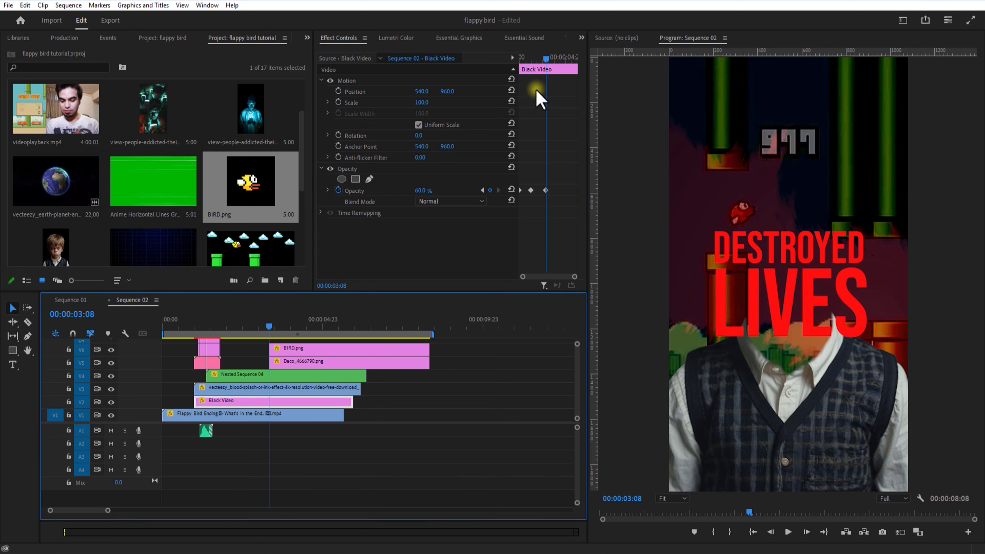
{"action": "left_click", "coordinate": [282, 387]}
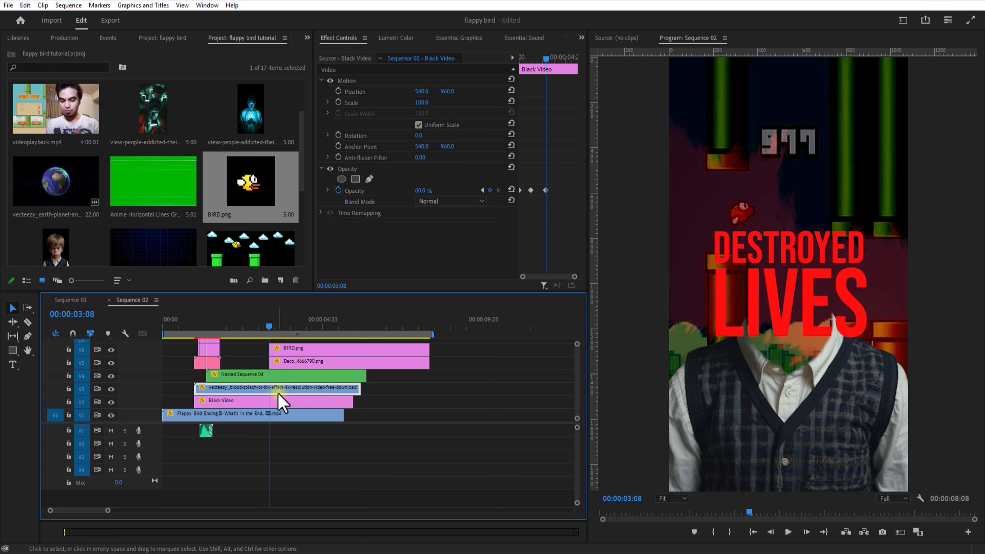
{"action": "left_click", "coordinate": [490, 190]}
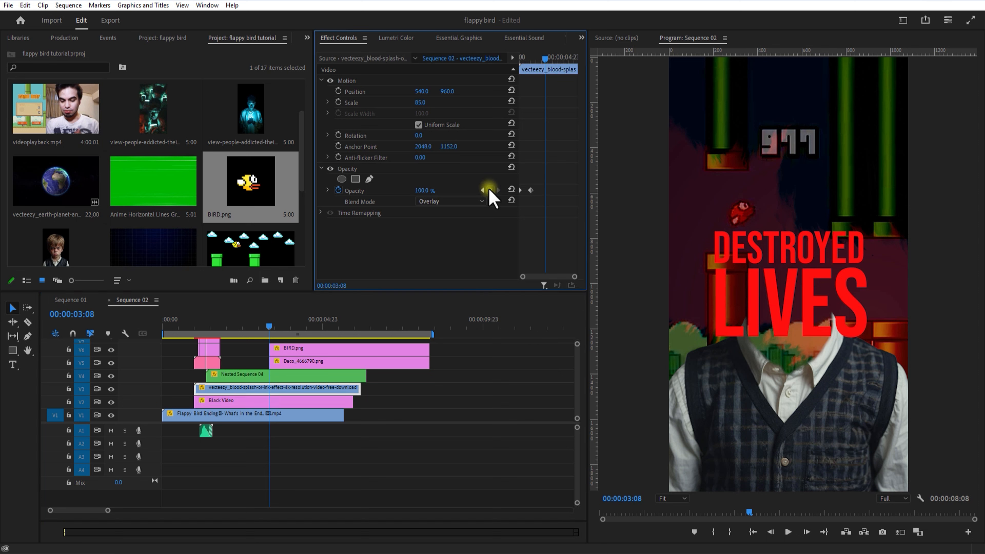
{"action": "left_click", "coordinate": [297, 376]}
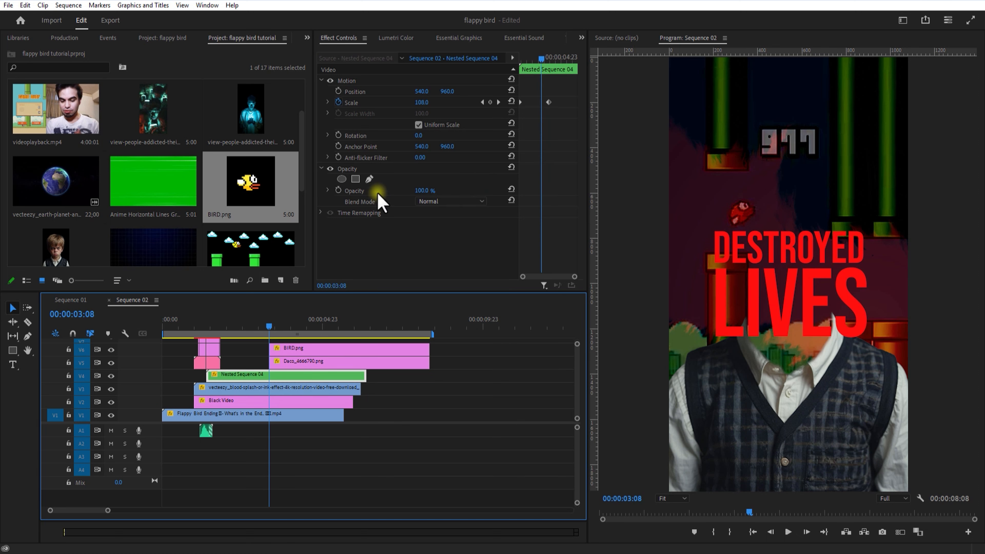
{"action": "left_click", "coordinate": [338, 190]}
Set Nested Sequence 04's Opacity to 0% at 00:00:03:18
{"action": "left_click", "coordinate": [273, 325]}
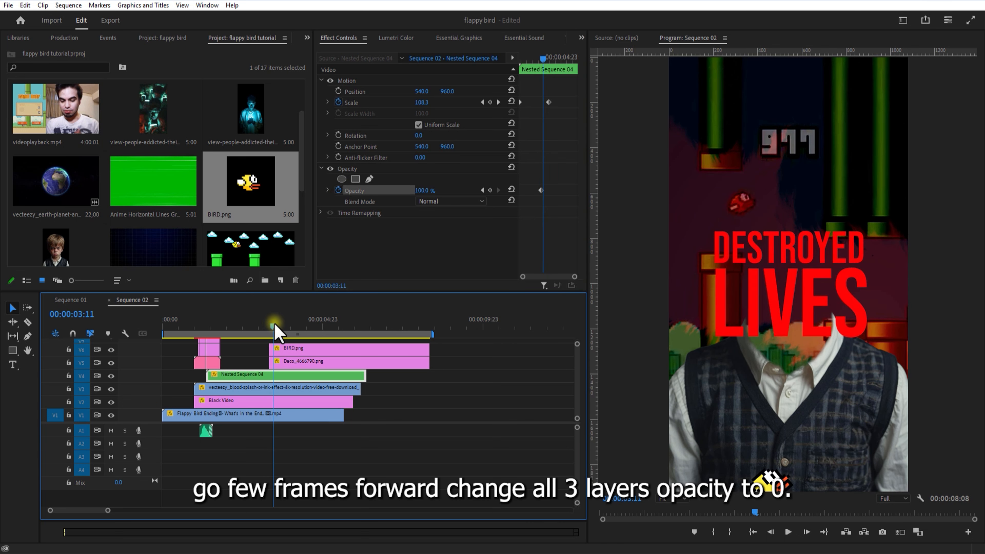
{"action": "left_click_drag", "start_coordinate": [274, 326], "coordinate": [284, 329]}
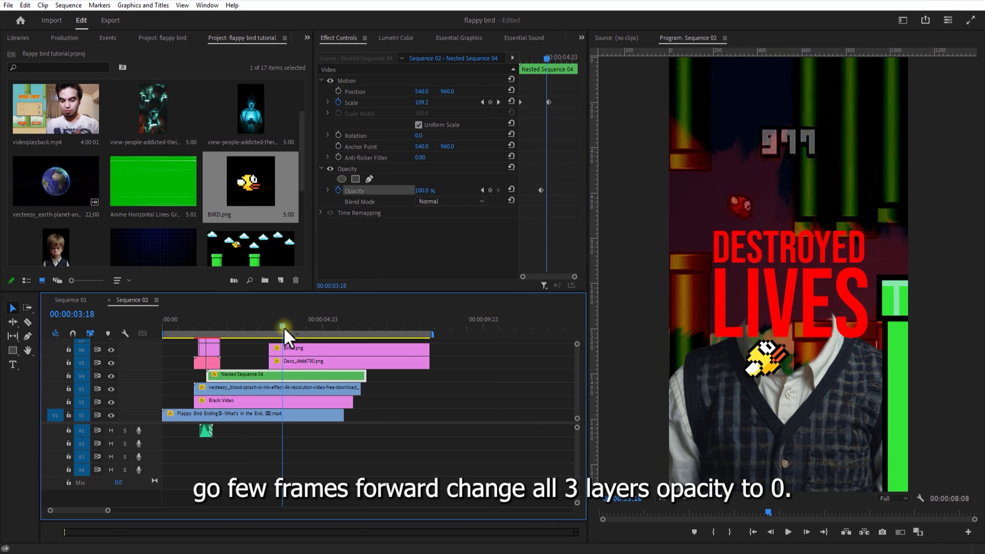
{"action": "left_click", "coordinate": [430, 190]}
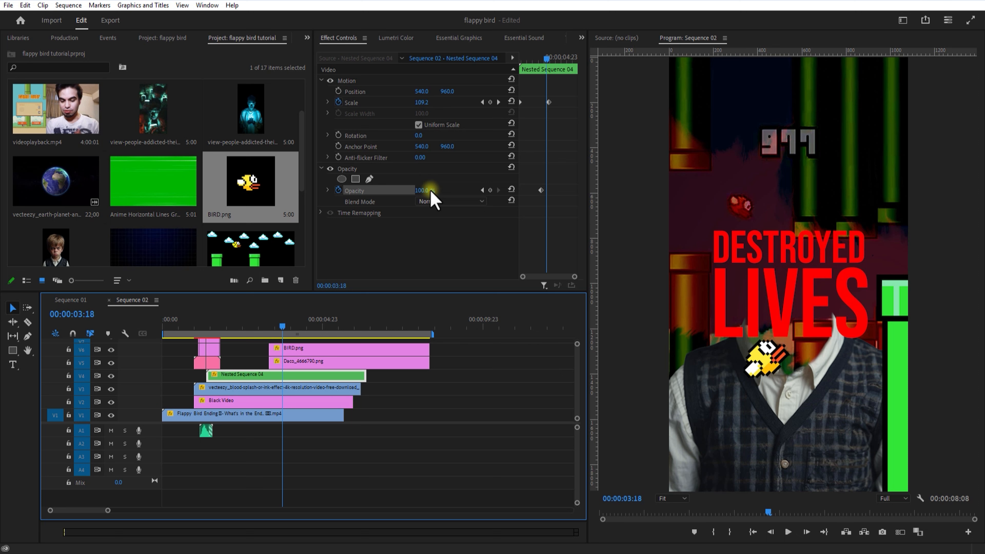
{"action": "type", "text": "0"}
{"action": "key", "text": "Return"}
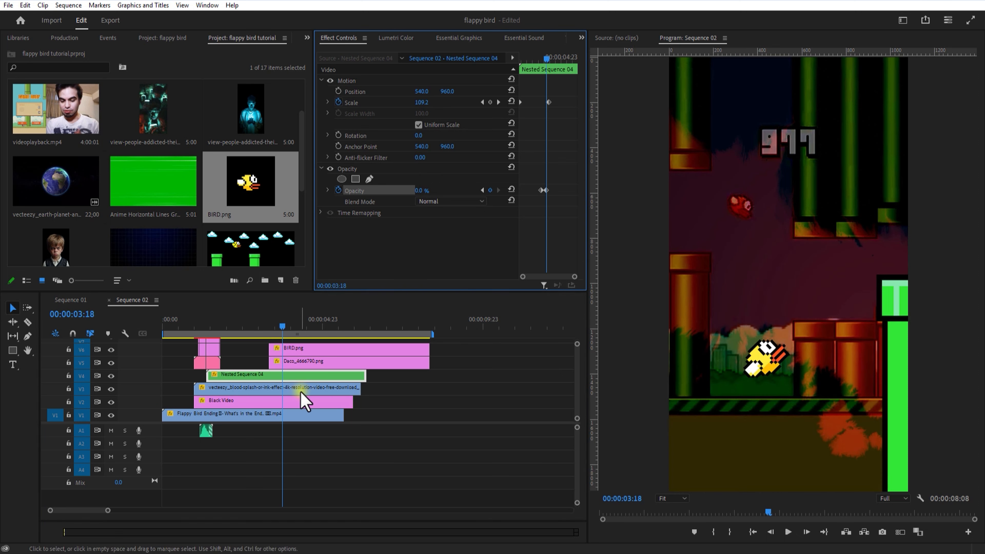
Set the blood splash clip's Opacity to 0% at 00:00:03:18 and adjust the Black Video's Opacity at the same frame
{"action": "left_click", "coordinate": [301, 392]}
{"action": "left_click_drag", "start_coordinate": [424, 190], "coordinate": [166, 244]}
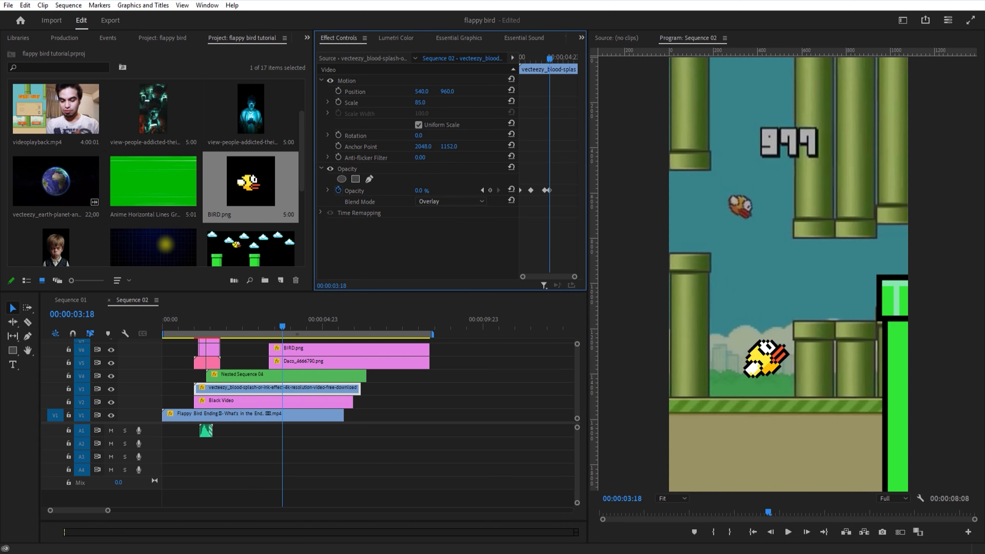
{"action": "left_click", "coordinate": [290, 400]}
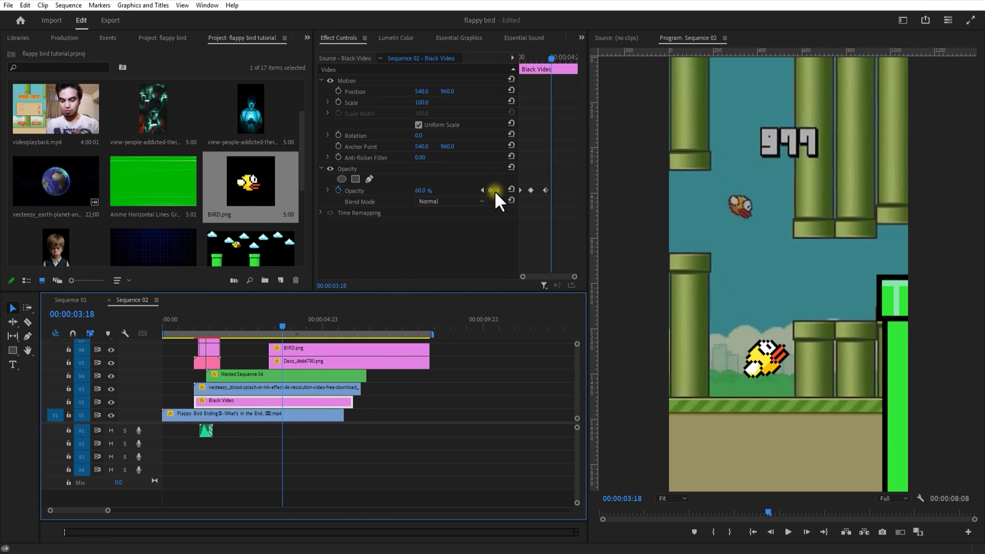
{"action": "left_click_drag", "start_coordinate": [421, 200], "coordinate": [444, 209]}
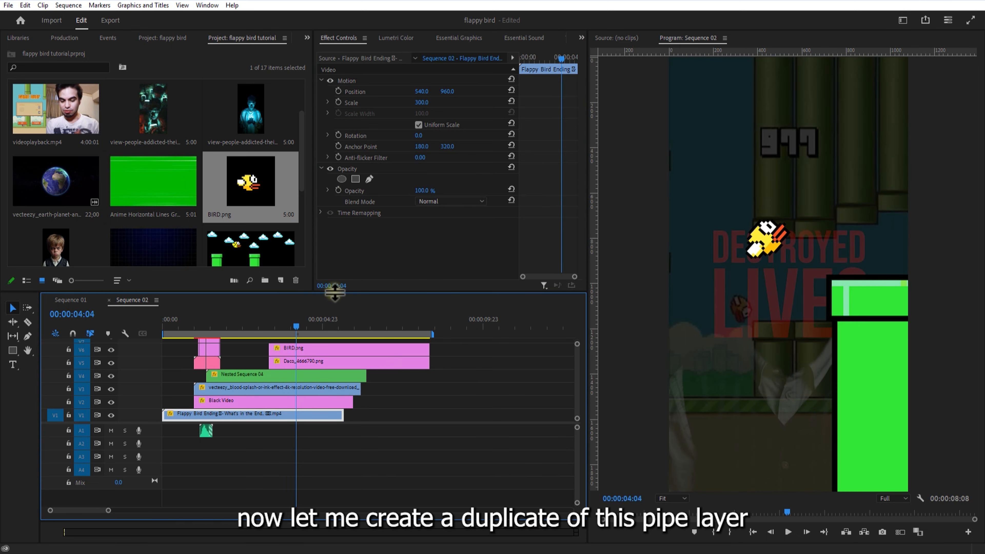
Enlarge the timeline area and duplicate the pipe clip Daco_4666790.png into the empty space after the existing clips
{"action": "left_click_drag", "start_coordinate": [335, 293], "coordinate": [341, 243]}
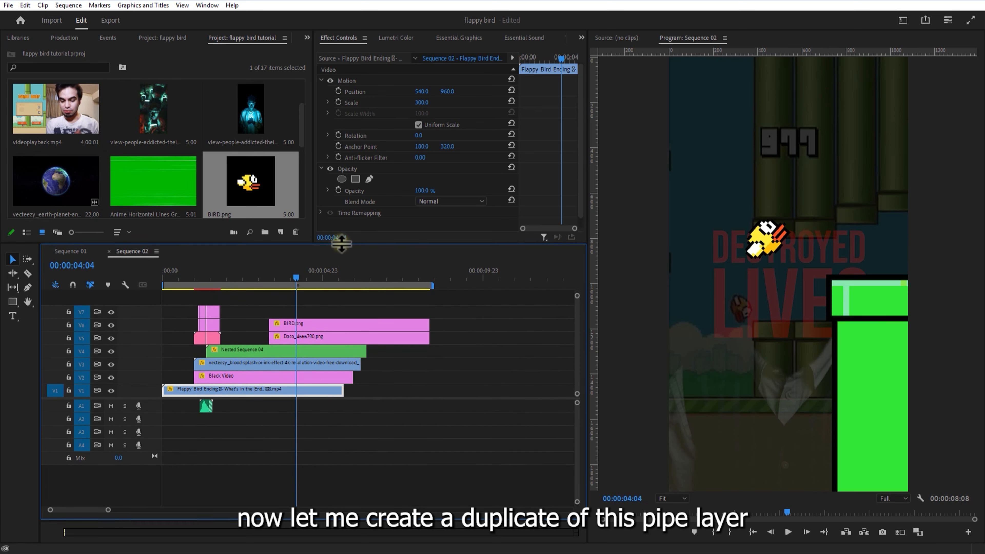
{"action": "left_click", "coordinate": [316, 333]}
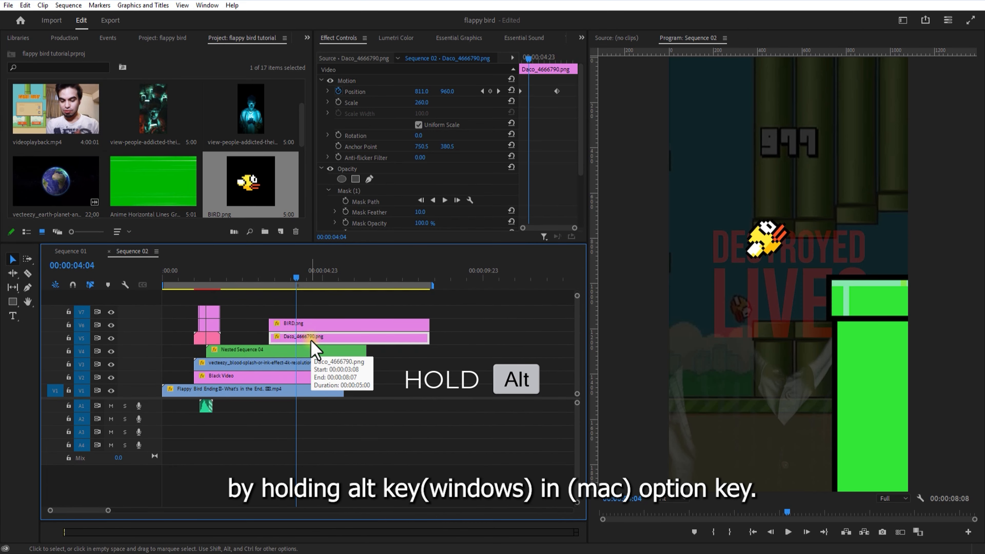
{"action": "left_click_drag", "start_coordinate": [311, 341], "coordinate": [313, 315]}
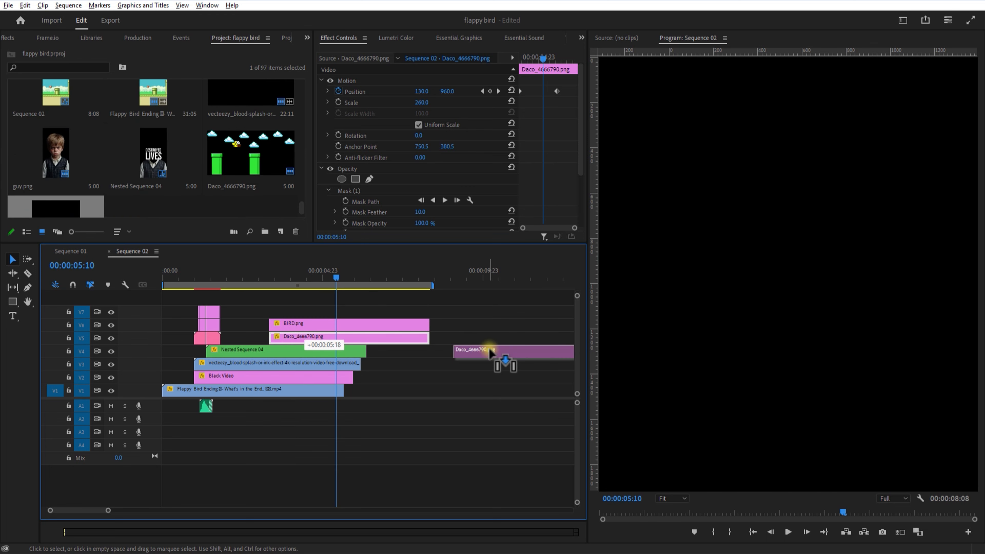
{"action": "left_click_drag", "start_coordinate": [490, 349], "coordinate": [480, 340]}
Rotate the duplicated pipe to -180° and move it to the track above BIRD.png, starting together with the bird clip
{"action": "left_click", "coordinate": [477, 278]}
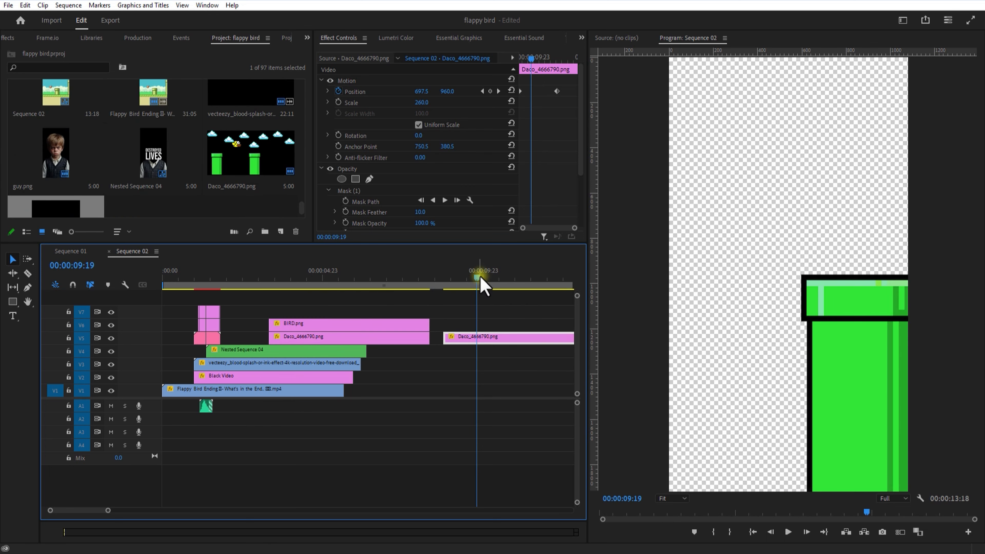
{"action": "left_click", "coordinate": [483, 337]}
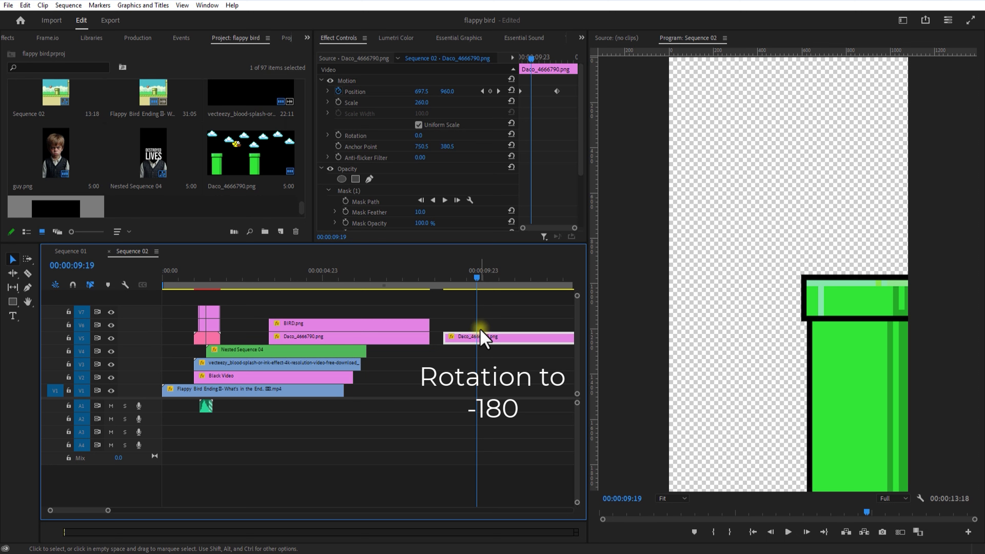
{"action": "left_click_drag", "start_coordinate": [423, 142], "coordinate": [328, 142]}
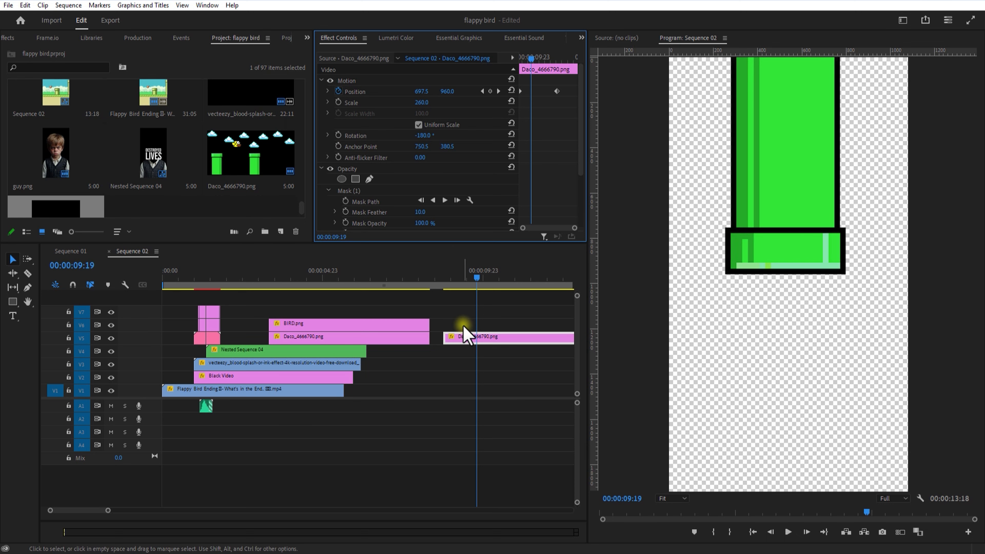
{"action": "left_click_drag", "start_coordinate": [468, 334], "coordinate": [290, 309]}
Remove the flipped pipe's Position keyframes and place it at 848, 292, aligned above the lower pipe at 00:00:04:17
{"action": "left_click", "coordinate": [273, 271]}
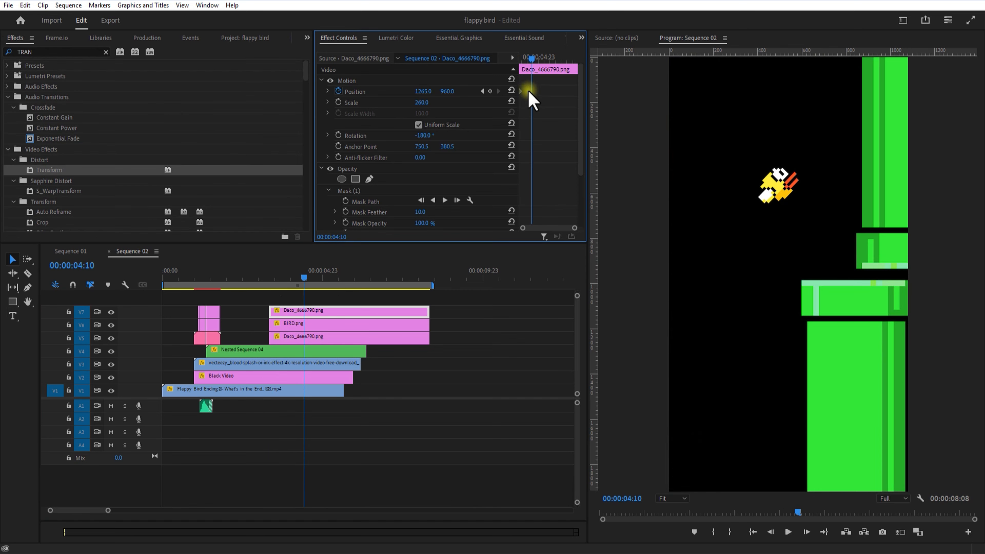
{"action": "left_click", "coordinate": [513, 90]}
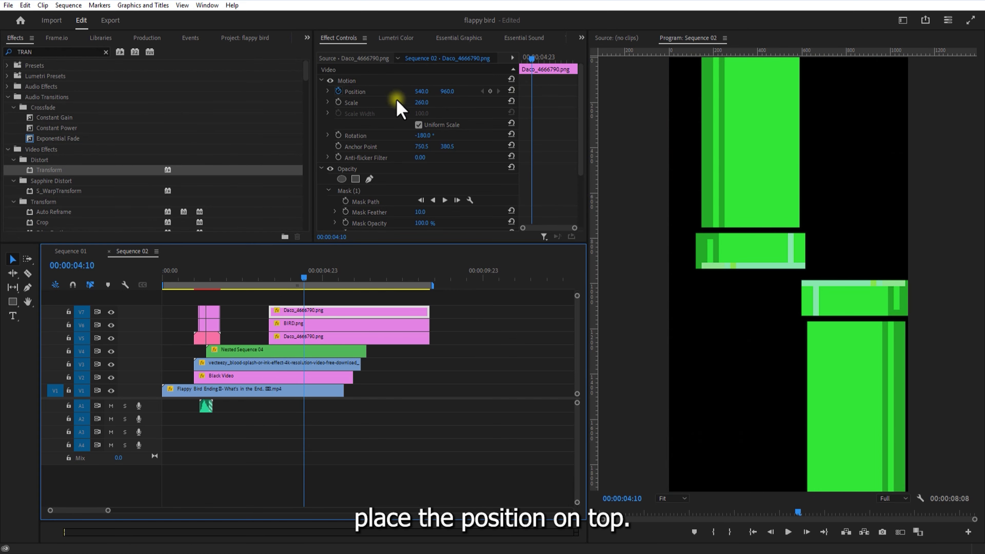
{"action": "left_click", "coordinate": [343, 94]}
{"action": "left_click_drag", "start_coordinate": [420, 91], "coordinate": [137, 110]}
{"action": "mouse_move", "coordinate": [305, 278]}
{"action": "left_mouse_down"}
{"action": "mouse_move", "coordinate": [319, 279]}
{"action": "mouse_move", "coordinate": [301, 278]}
{"action": "left_mouse_up"}
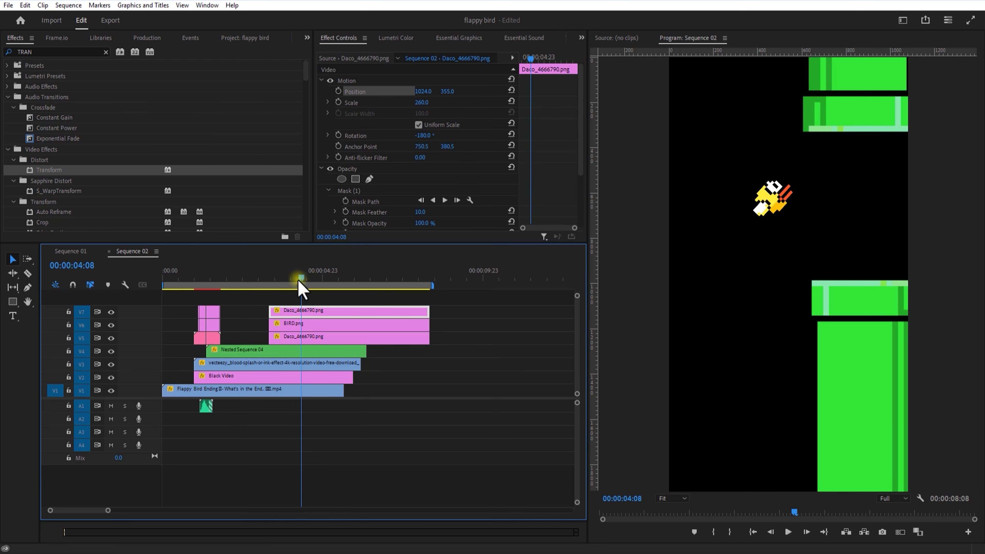
{"action": "left_click", "coordinate": [322, 341]}
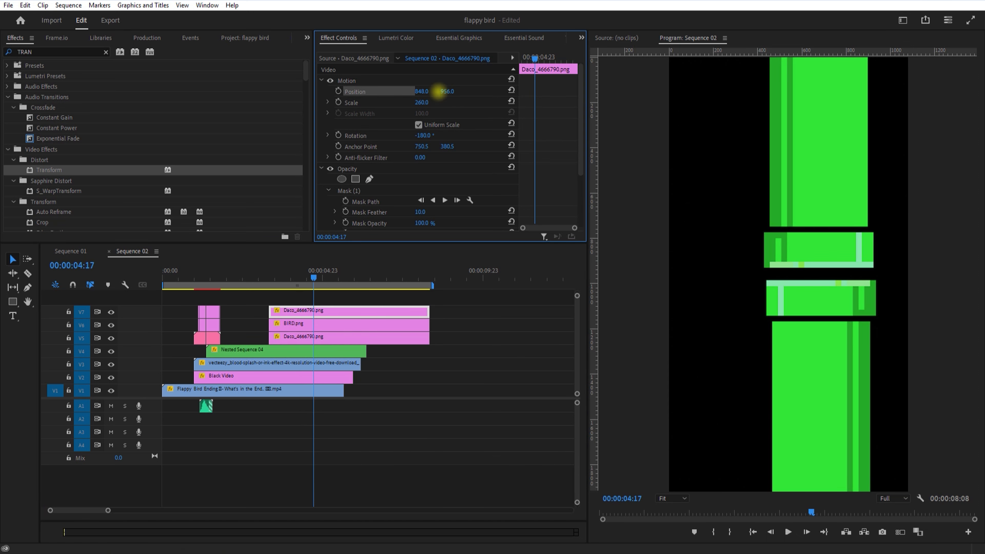
{"action": "left_click_drag", "start_coordinate": [446, 91], "coordinate": [101, 82]}
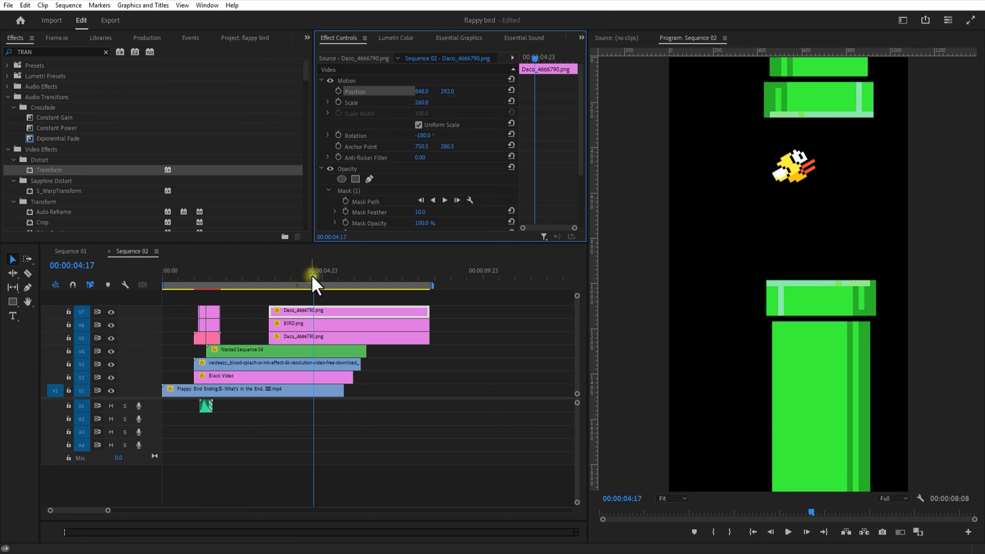
Keyframe the flipped pipe's Position at 1505, 292 at 00:00:03:08, 455, 292 at 00:00:05:12 and -107, 292 at 00:00:06:12
{"action": "left_click_drag", "start_coordinate": [313, 277], "coordinate": [268, 281]}
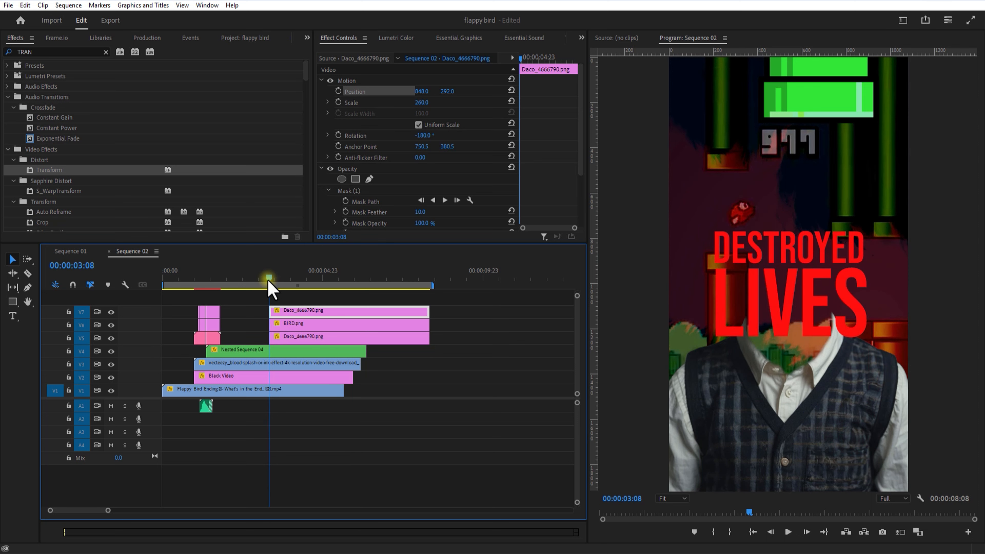
{"action": "left_click_drag", "start_coordinate": [434, 91], "coordinate": [741, 90]}
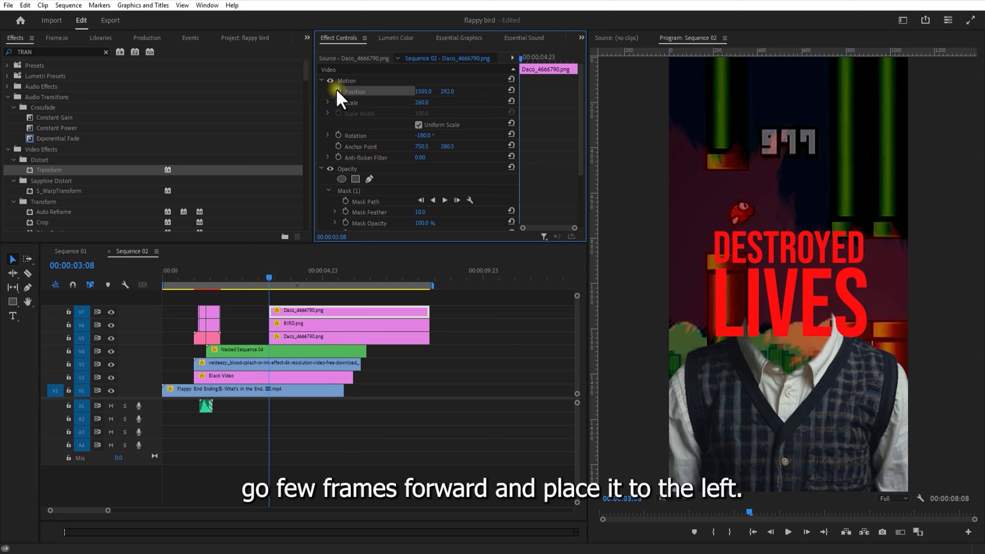
{"action": "left_click_drag", "start_coordinate": [252, 262], "coordinate": [338, 278]}
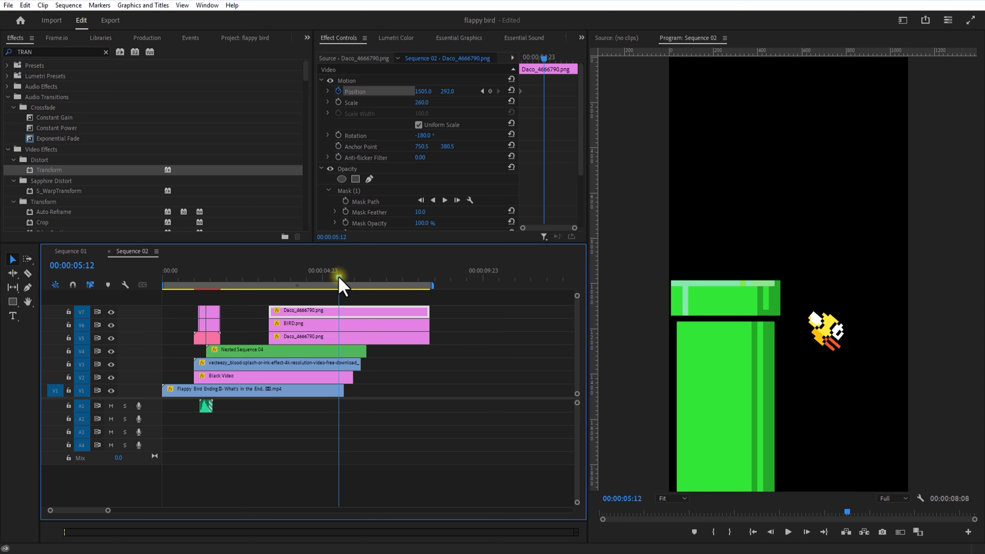
{"action": "left_click_drag", "start_coordinate": [422, 91], "coordinate": [262, 95]}
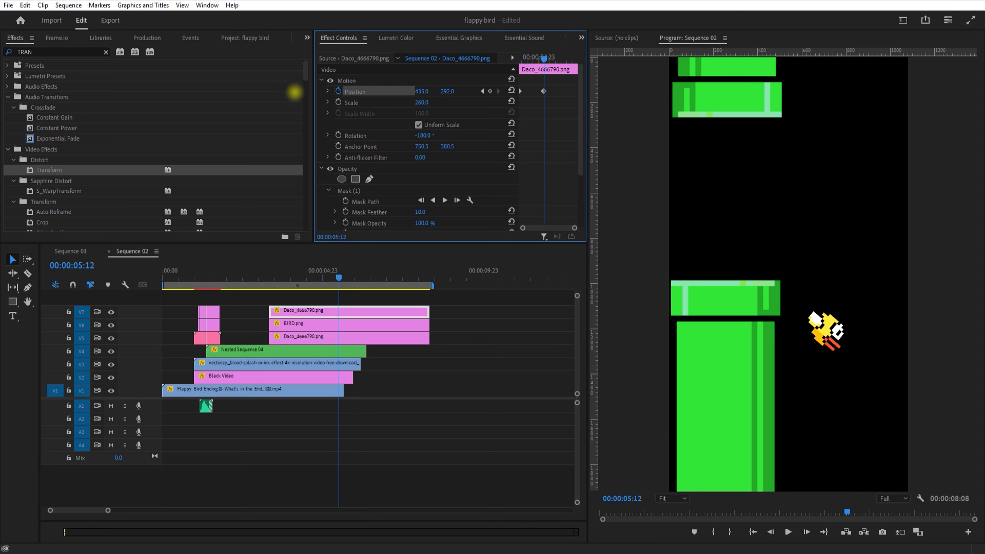
{"action": "left_click_drag", "start_coordinate": [339, 277], "coordinate": [371, 287]}
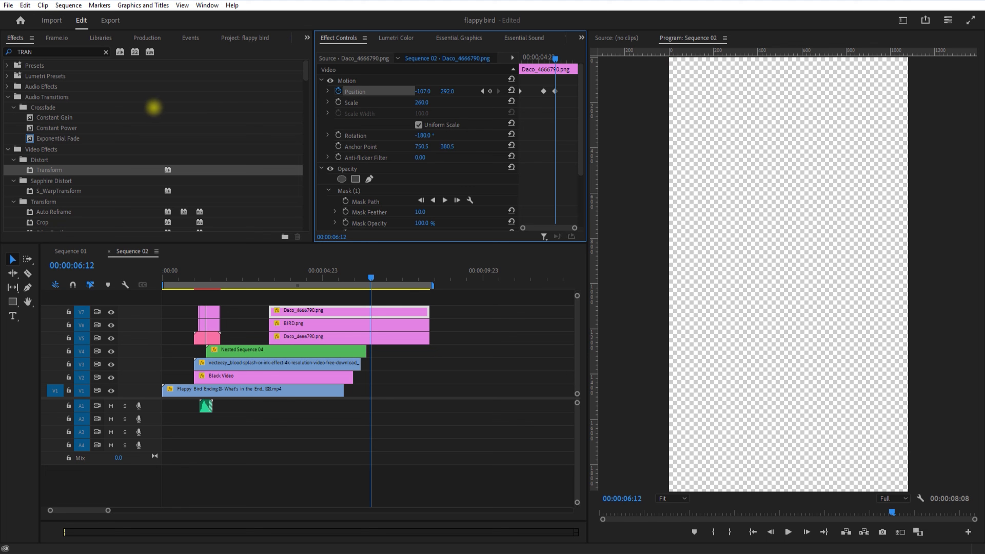
Play back the pipe animation from 00:00:03:07 and extend the Black Video clip's end to 00:00:10:03
{"action": "left_click_drag", "start_coordinate": [310, 280], "coordinate": [268, 281]}
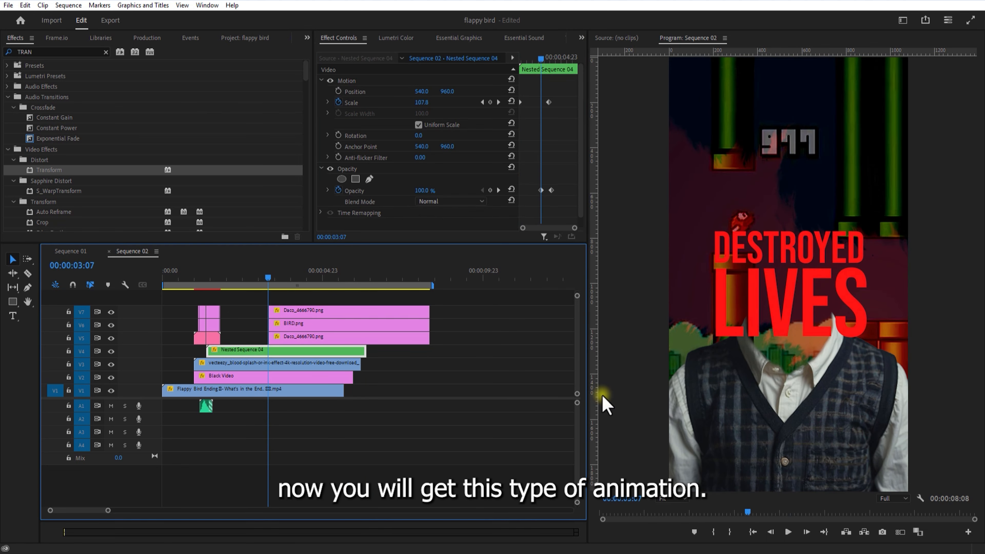
{"action": "left_click", "coordinate": [788, 532]}
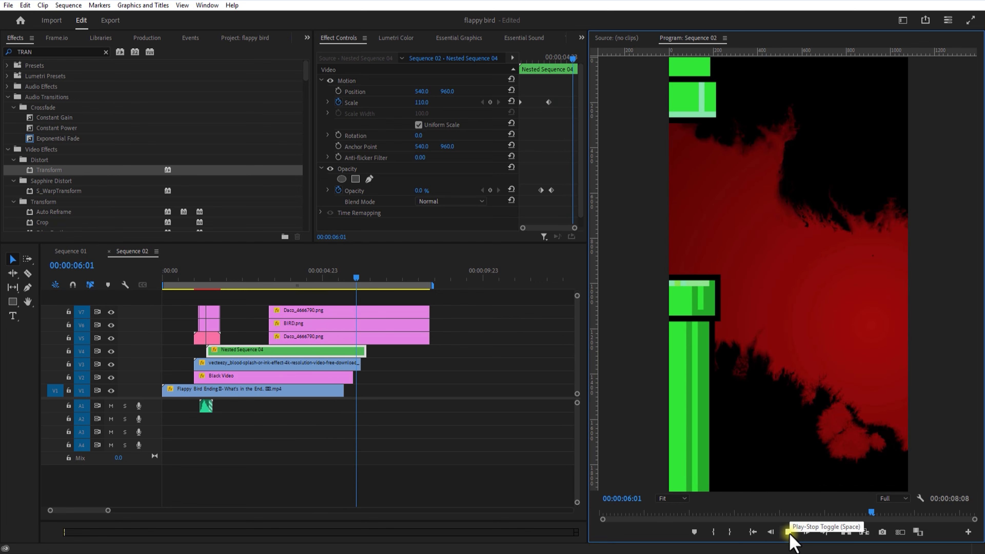
{"action": "left_click", "coordinate": [351, 306]}
{"action": "left_click_drag", "start_coordinate": [351, 303], "coordinate": [357, 305]}
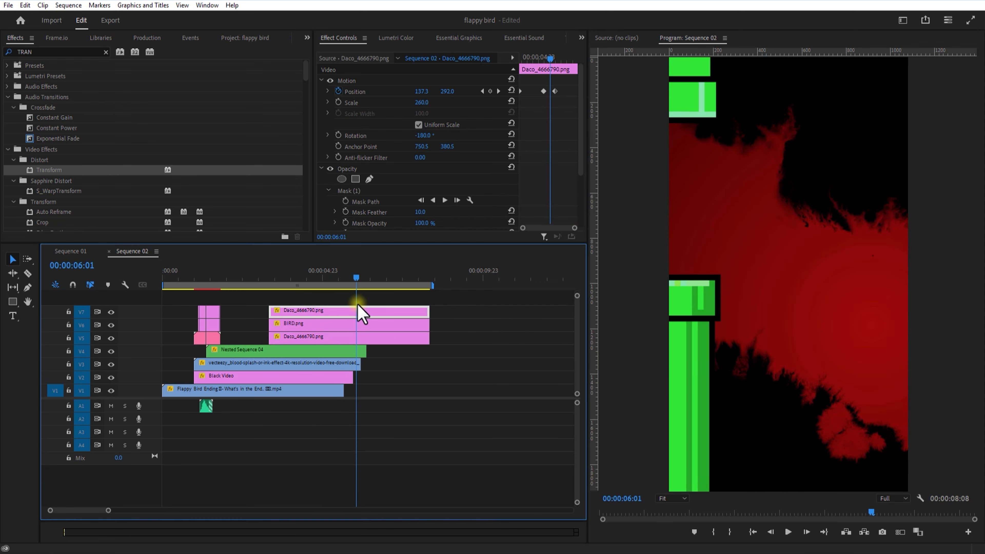
{"action": "left_click_drag", "start_coordinate": [348, 378], "coordinate": [486, 378]}
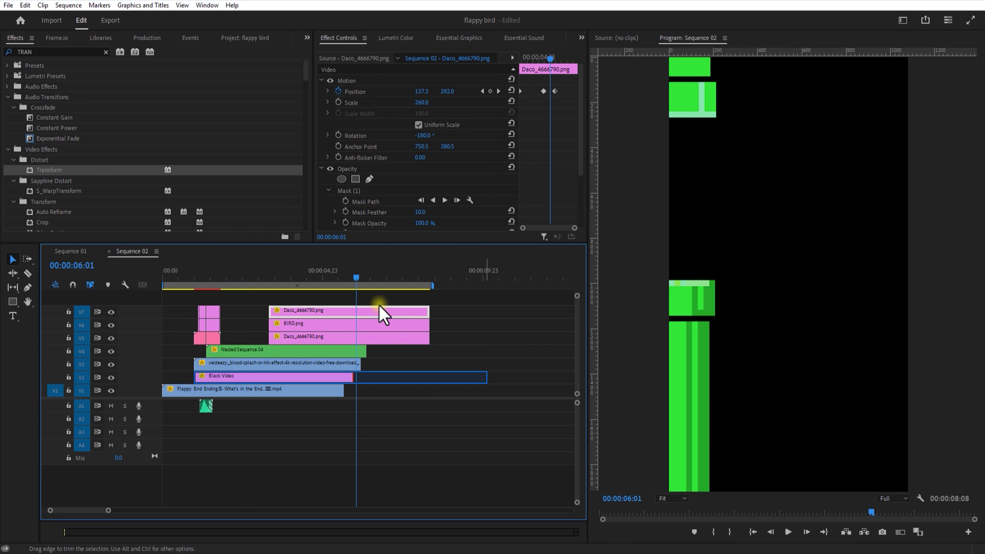
Trim the ends of the blood splash and Flappy Bird footage clips back to about 00:00:04:06
{"action": "left_click", "coordinate": [352, 279]}
{"action": "left_click_drag", "start_coordinate": [353, 287], "coordinate": [295, 282]}
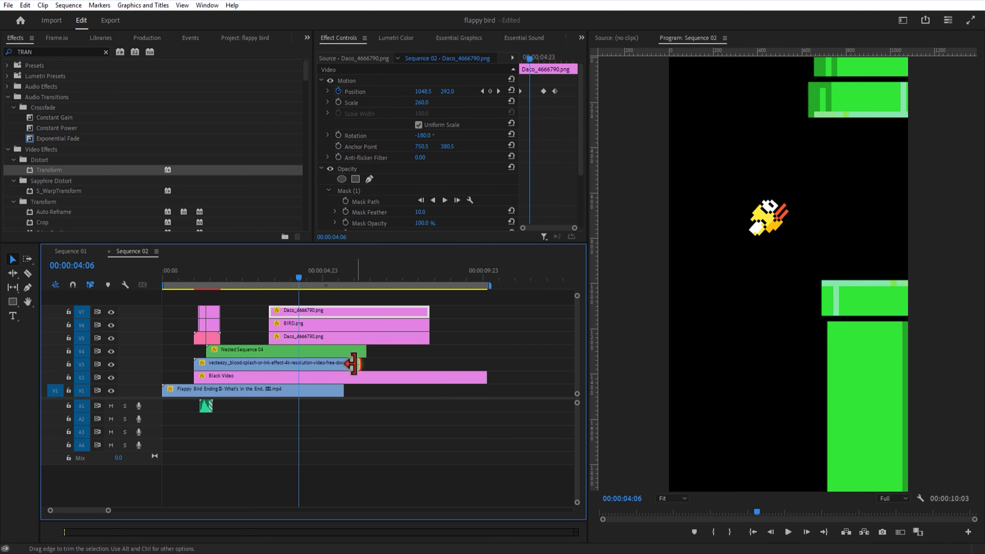
{"action": "left_click_drag", "start_coordinate": [359, 363], "coordinate": [292, 358]}
{"action": "left_click_drag", "start_coordinate": [340, 392], "coordinate": [293, 395]}
Add the Fade to Black transition from Premiere Composer's Starter Pack at 00:00:05:16, then close Premiere Composer
{"action": "left_click_drag", "start_coordinate": [299, 280], "coordinate": [344, 283]}
{"action": "left_click", "coordinate": [207, 5]}
{"action": "mouse_move", "coordinate": [243, 36]}
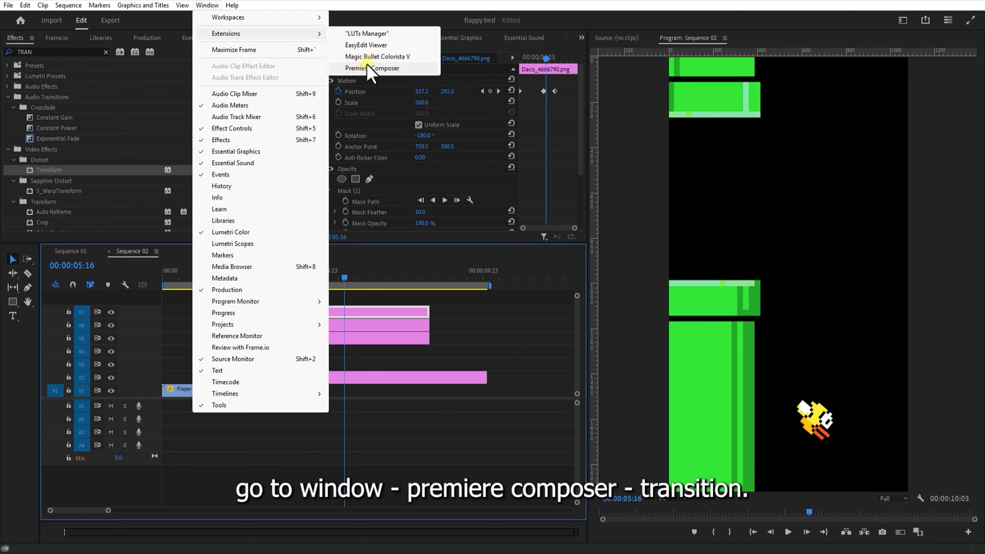
{"action": "left_click", "coordinate": [368, 69]}
{"action": "left_click", "coordinate": [273, 137]}
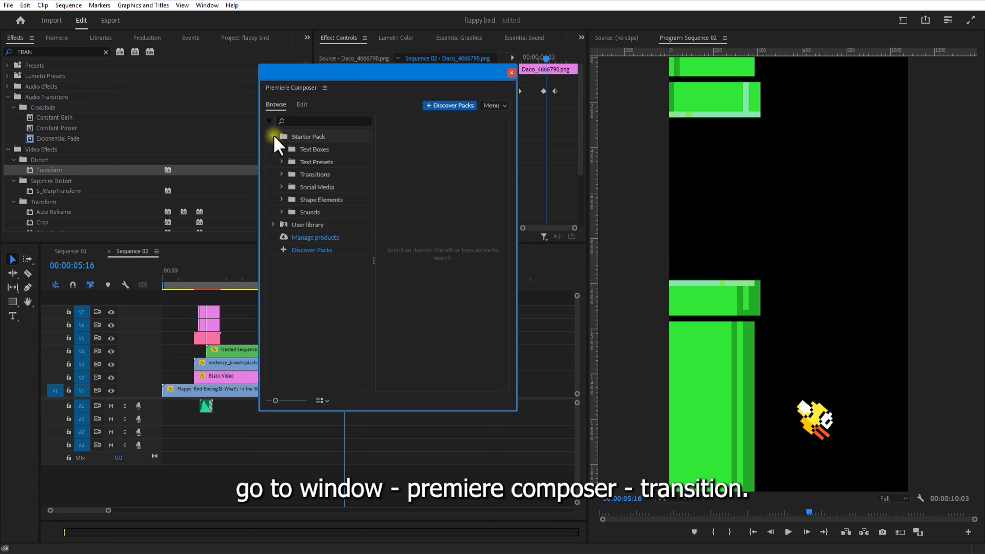
{"action": "left_click", "coordinate": [325, 177]}
{"action": "left_click", "coordinate": [429, 287]}
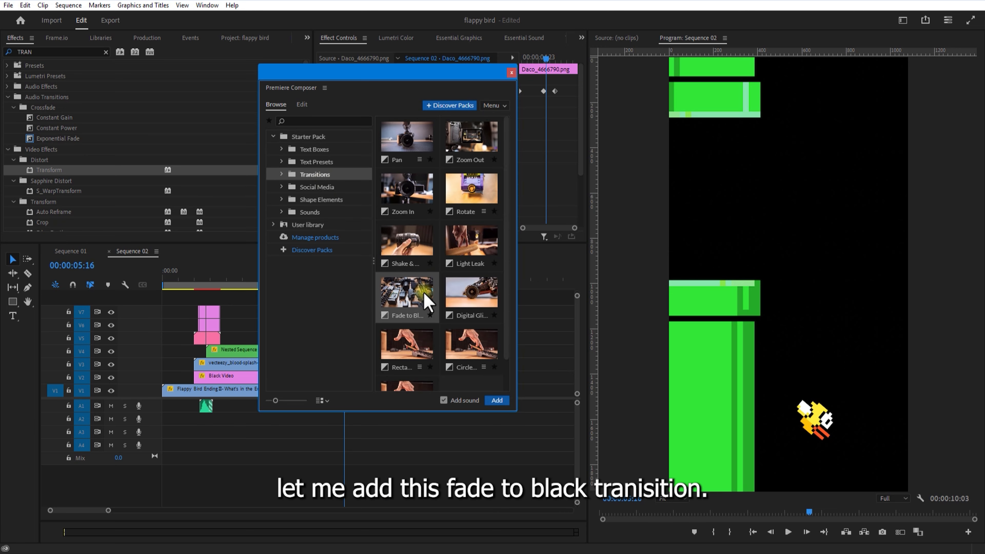
{"action": "left_click", "coordinate": [493, 401]}
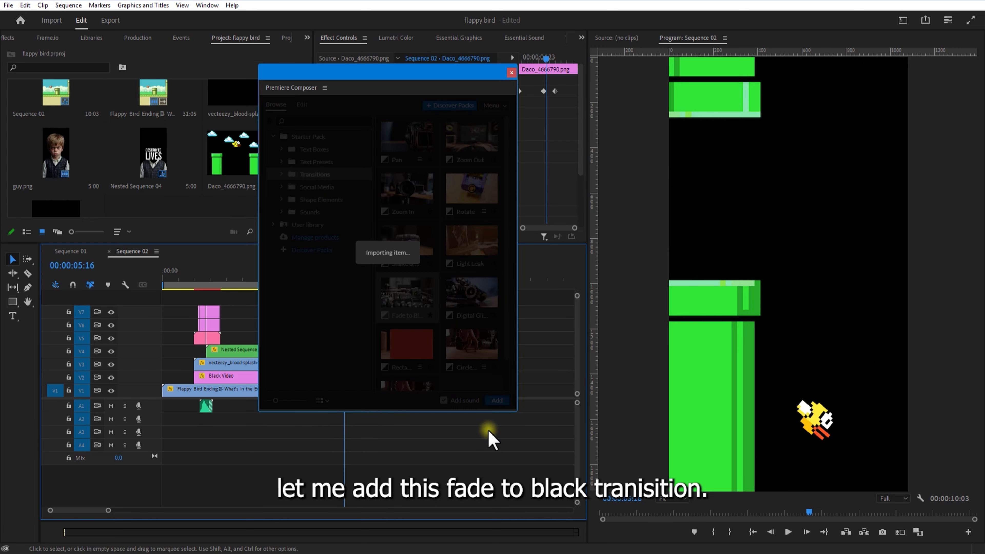
{"action": "left_click", "coordinate": [511, 72]}
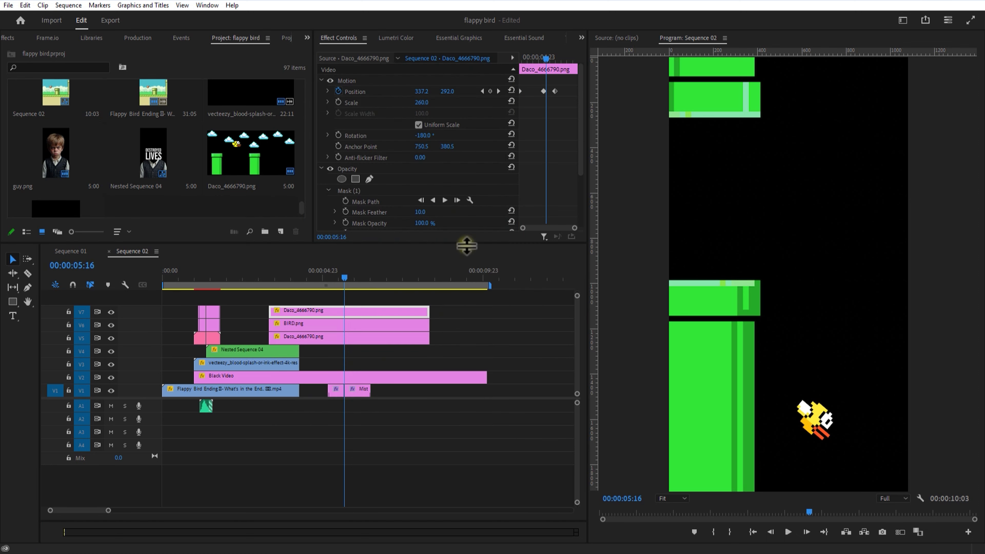
Move the Fade to Black transition above all other clips and trim both pipe clips and the bird clip to end at about 00:00:05:18
{"action": "left_click_drag", "start_coordinate": [403, 404], "coordinate": [357, 298]}
{"action": "mouse_move", "coordinate": [344, 277]}
{"action": "left_mouse_down"}
{"action": "mouse_move", "coordinate": [334, 279]}
{"action": "mouse_move", "coordinate": [345, 278]}
{"action": "left_mouse_up"}
{"action": "left_click_drag", "start_coordinate": [428, 313], "coordinate": [346, 313]}
{"action": "left_click_drag", "start_coordinate": [428, 326], "coordinate": [344, 328]}
{"action": "left_click_drag", "start_coordinate": [428, 338], "coordinate": [344, 339]}
Place the moving grid video on track V4 at 00:00:05:18, above Black Video, and remove its audio
{"action": "left_click", "coordinate": [345, 276]}
{"action": "left_click_drag", "start_coordinate": [58, 104], "coordinate": [362, 363]}
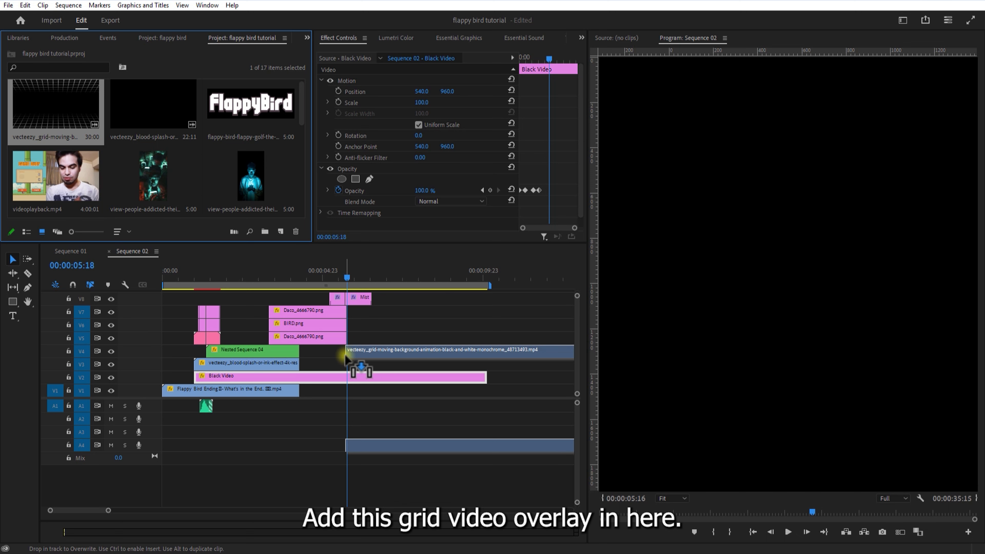
{"action": "right_click", "coordinate": [437, 351]}
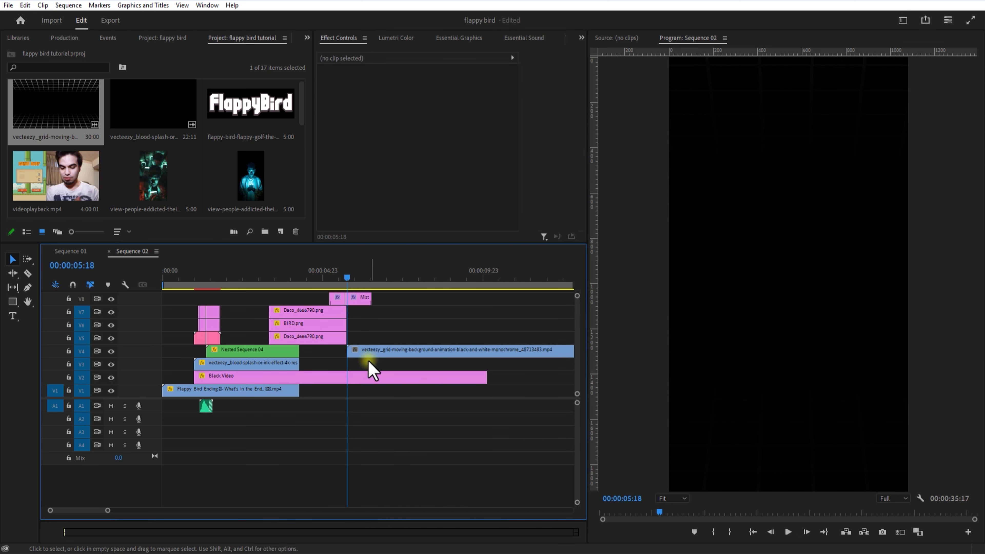
{"action": "left_click", "coordinate": [360, 279]}
{"action": "left_click_drag", "start_coordinate": [364, 283], "coordinate": [347, 278]}
Place the FlappyBird logo image directly above the grid video at 00:00:05:18, with Scale 37 and Position 540, 941
{"action": "left_click", "coordinate": [252, 111]}
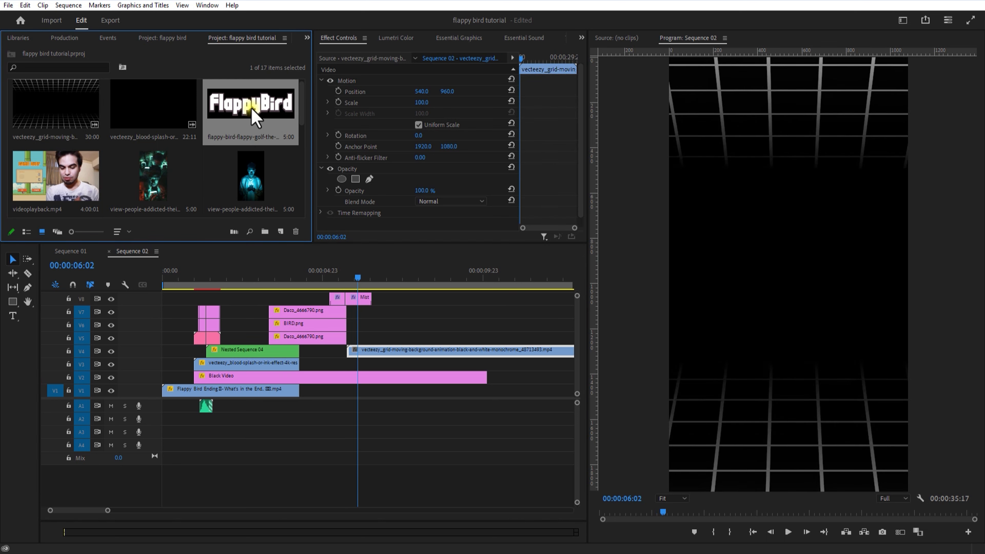
{"action": "left_click_drag", "start_coordinate": [254, 117], "coordinate": [390, 369]}
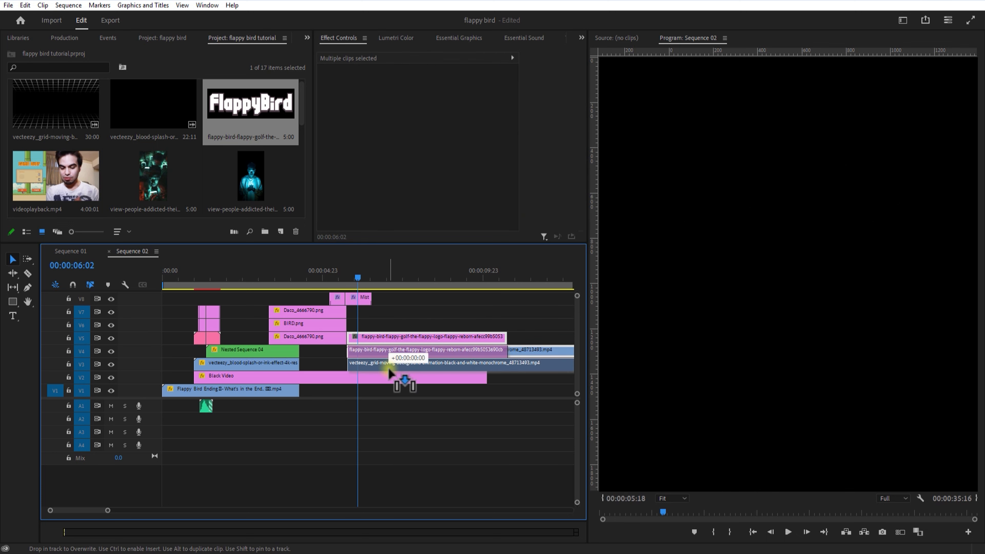
{"action": "left_click", "coordinate": [408, 352]}
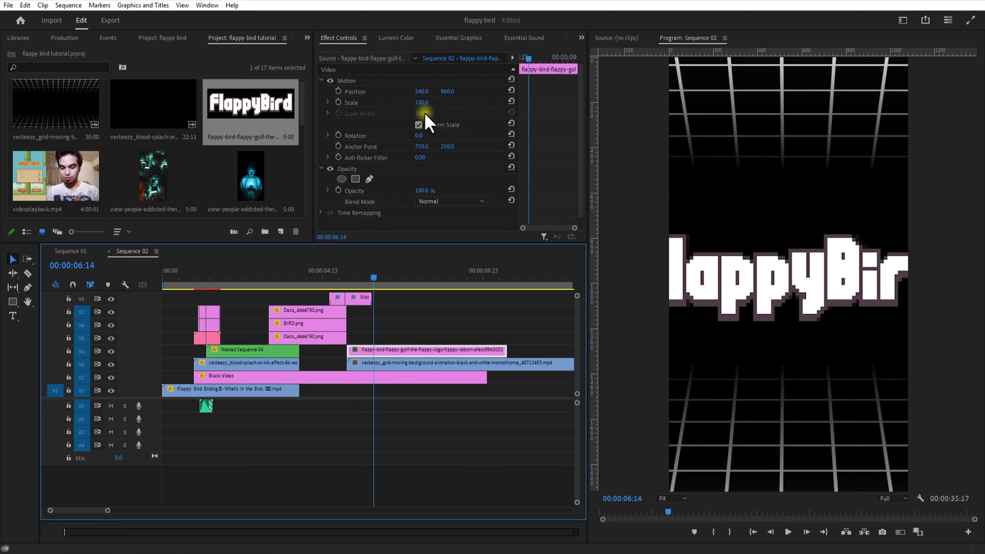
{"action": "left_click_drag", "start_coordinate": [422, 102], "coordinate": [391, 122]}
{"action": "left_click", "coordinate": [417, 315]}
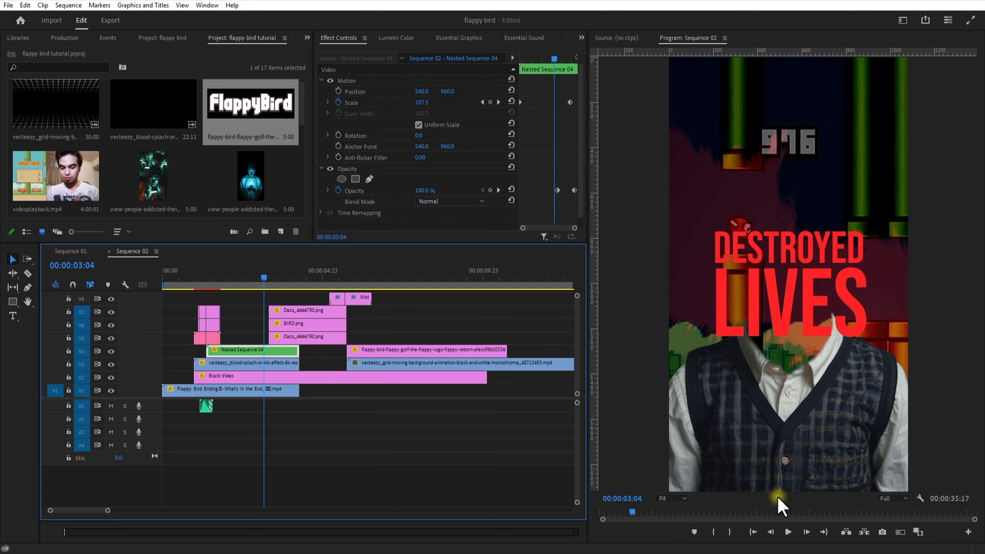
{"action": "left_click", "coordinate": [788, 531]}
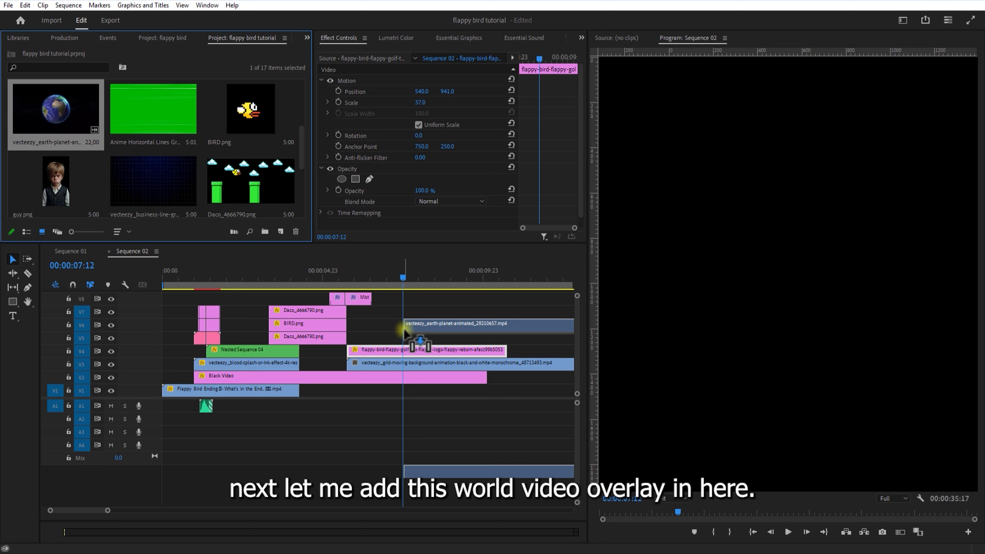
Place the earth planet video on track V5 at 00:00:07:12, unlink it and delete its audio
{"action": "left_click_drag", "start_coordinate": [412, 339], "coordinate": [404, 342]}
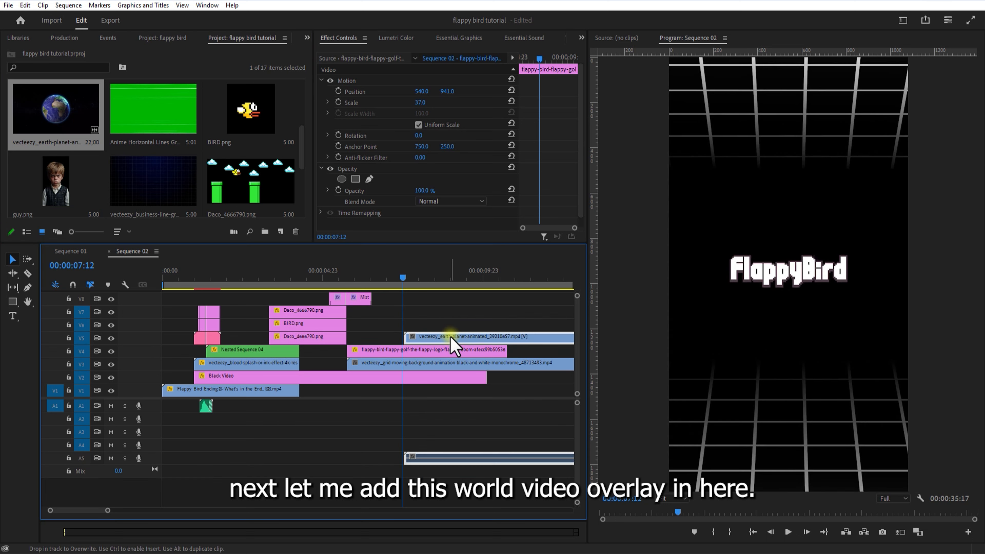
{"action": "right_click", "coordinate": [479, 338]}
{"action": "left_click", "coordinate": [511, 193]}
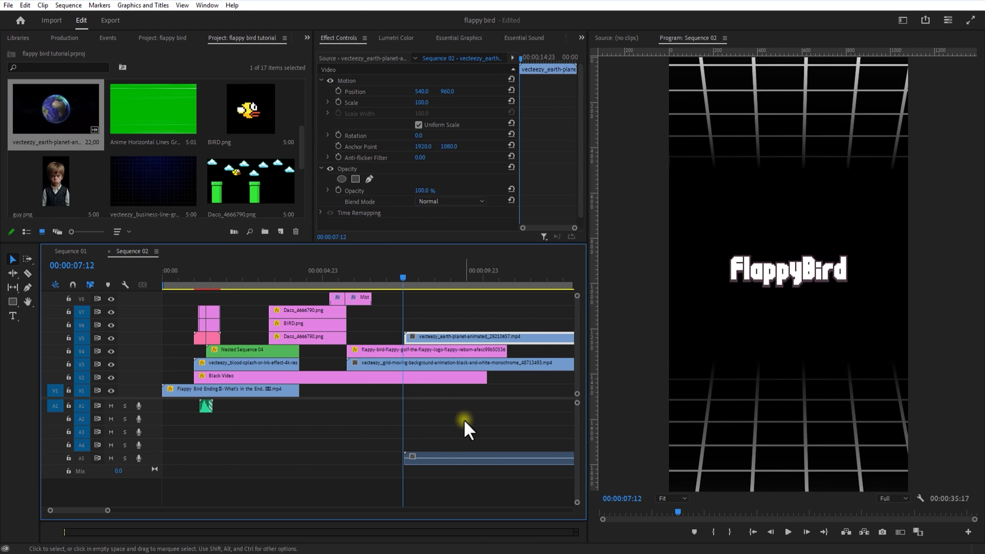
{"action": "left_click", "coordinate": [455, 457]}
{"action": "key", "text": "Delete"}
{"action": "left_click_drag", "start_coordinate": [424, 335], "coordinate": [437, 344]}
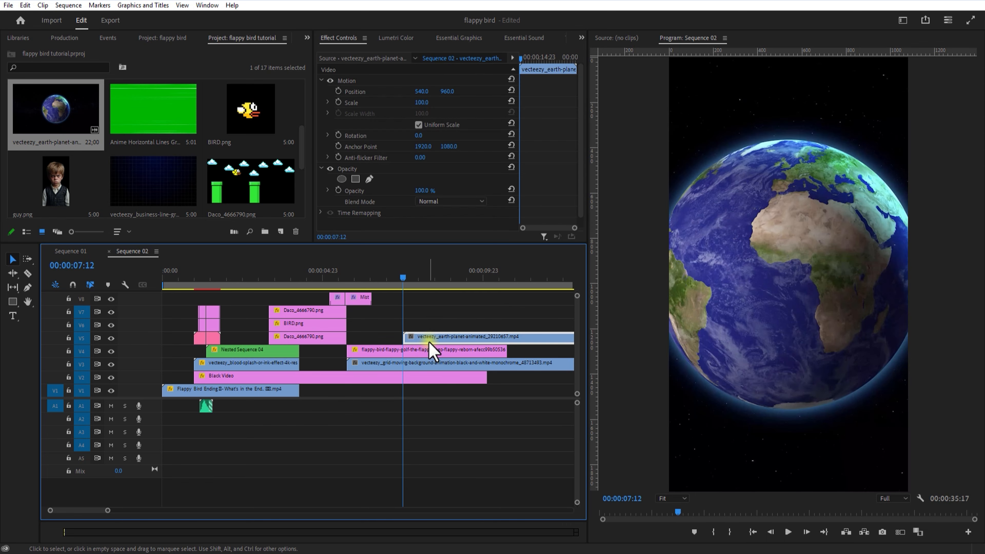
Scale the earth clip to 65 and fit an ellipse opacity mask around the globe
{"action": "left_click_drag", "start_coordinate": [421, 103], "coordinate": [408, 115]}
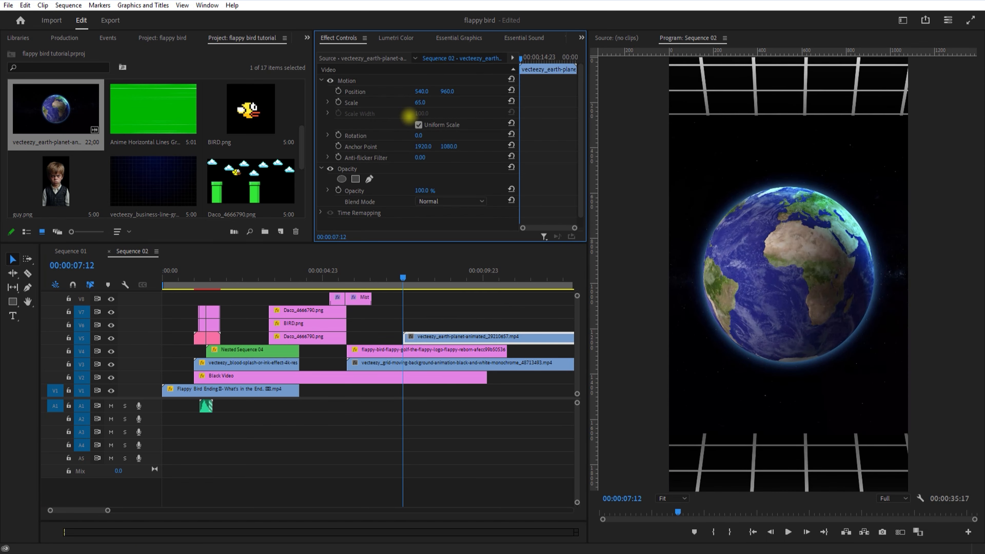
{"action": "left_click", "coordinate": [341, 178]}
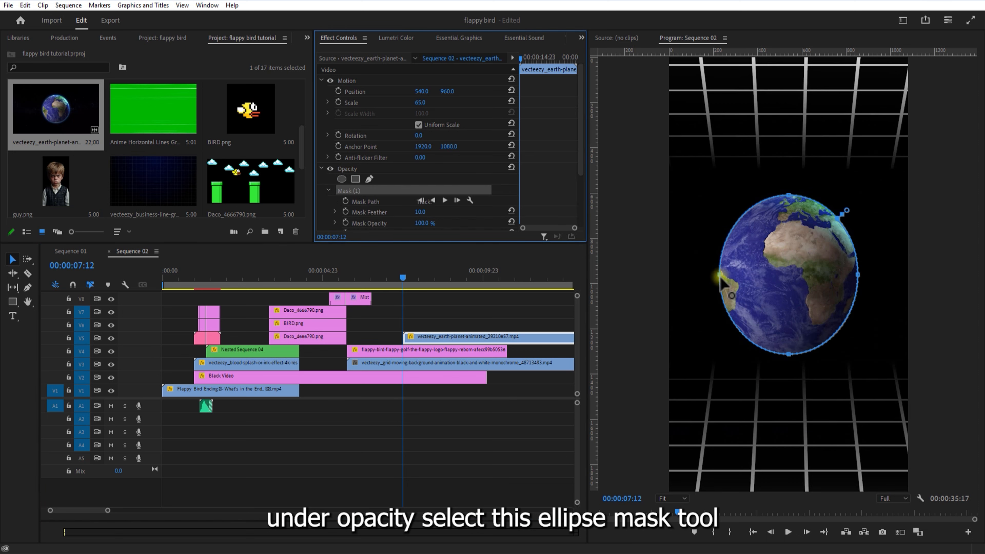
{"action": "left_click_drag", "start_coordinate": [719, 276], "coordinate": [695, 274]}
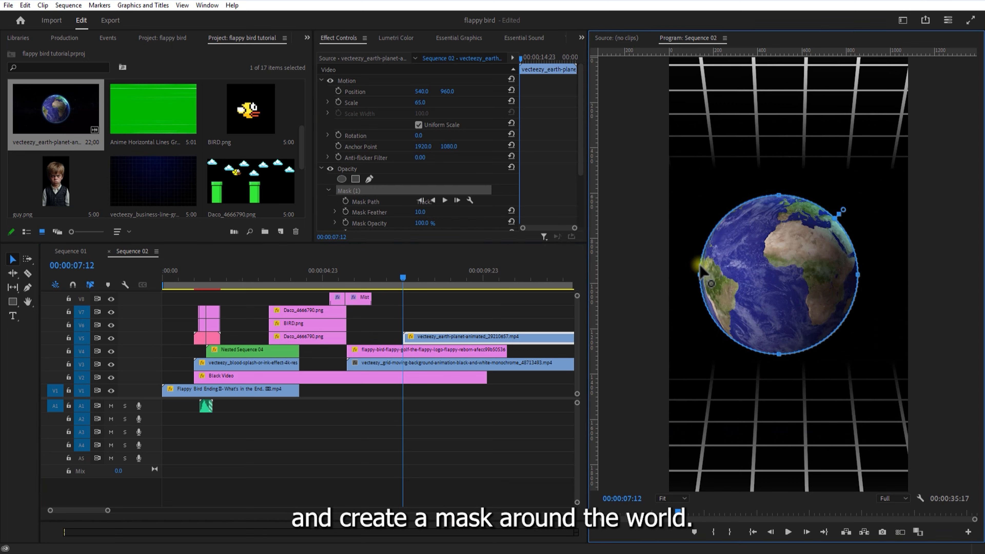
{"action": "left_click_drag", "start_coordinate": [857, 274], "coordinate": [877, 277]}
{"action": "left_click_drag", "start_coordinate": [779, 195], "coordinate": [788, 188]}
{"action": "left_click_drag", "start_coordinate": [779, 354], "coordinate": [789, 365]}
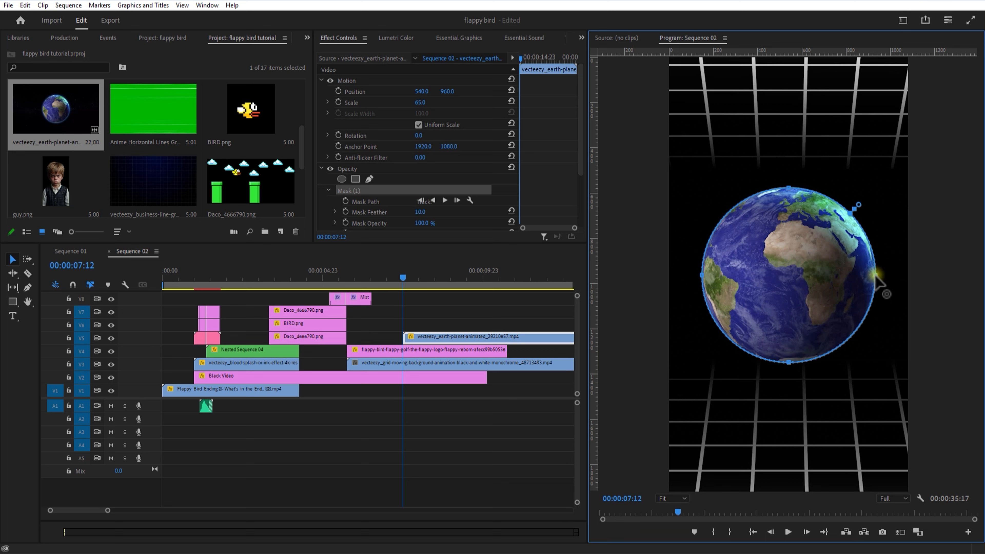
Scale the earth clip to 40 and keyframe its Position at 540, 3181 at 00:00:07:12 and 540, 957 at 00:00:08:03
{"action": "left_click_drag", "start_coordinate": [424, 103], "coordinate": [407, 102]}
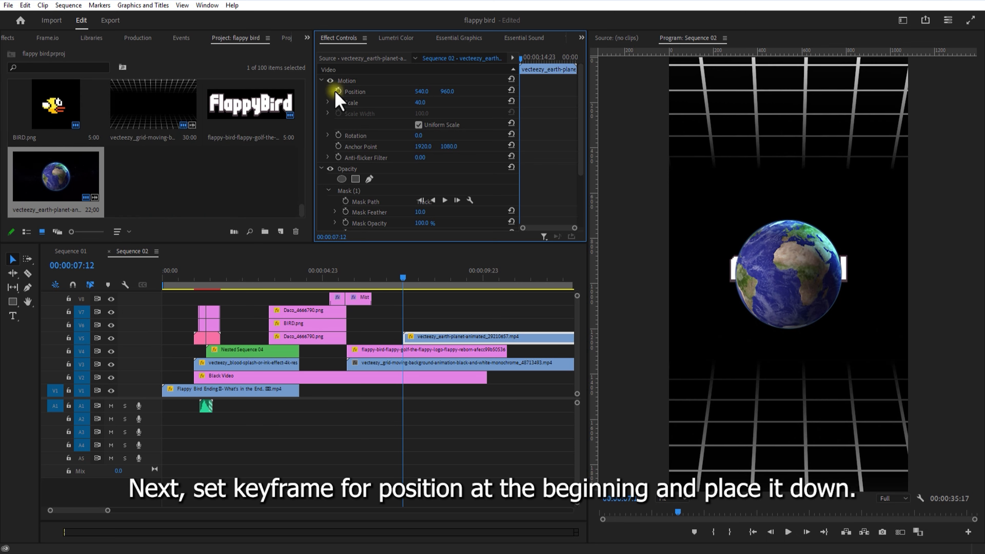
{"action": "left_click_drag", "start_coordinate": [452, 93], "coordinate": [967, 112]}
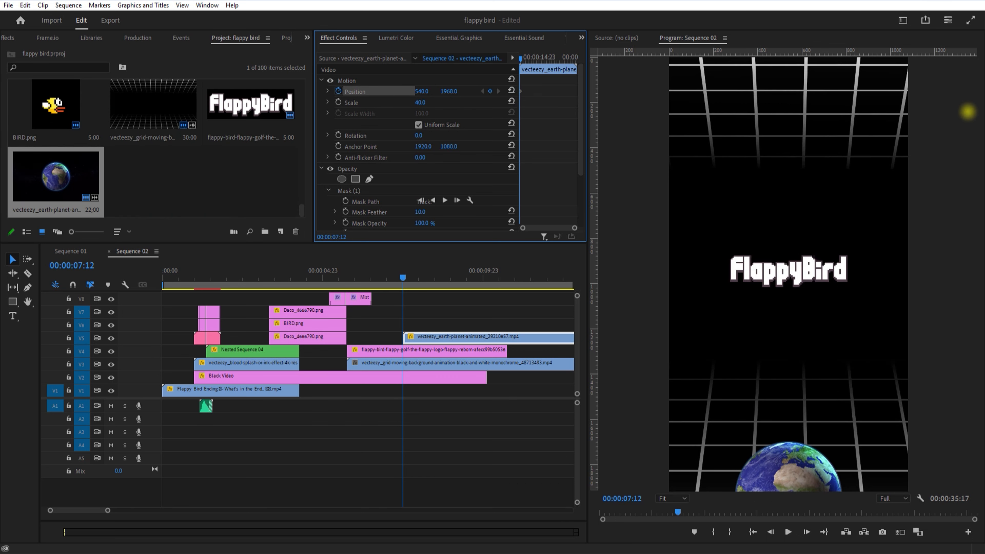
{"action": "left_click", "coordinate": [400, 277]}
{"action": "left_click_drag", "start_coordinate": [401, 277], "coordinate": [423, 286]}
{"action": "left_click_drag", "start_coordinate": [448, 92], "coordinate": [194, 85]}
Trim the earth and grid clips back to the FlappyBird logo clip's end and extend Black Video to 00:00:13:00
{"action": "left_click_drag", "start_coordinate": [109, 511], "coordinate": [187, 511]}
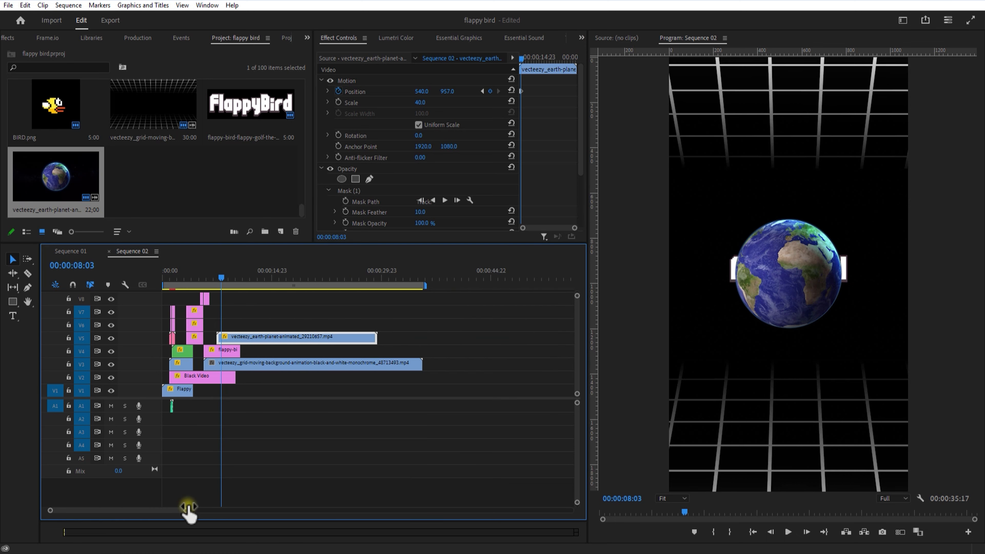
{"action": "left_click", "coordinate": [375, 337]}
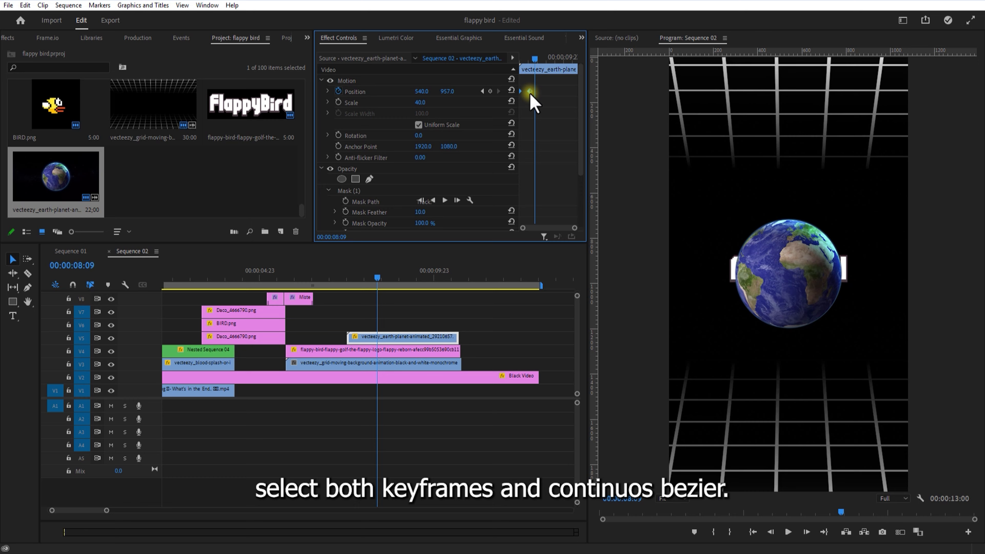
Set both earth Position keyframes to Continuous Bezier and shape the velocity graph into an early peak with a smooth slow-down
{"action": "right_click", "coordinate": [530, 92]}
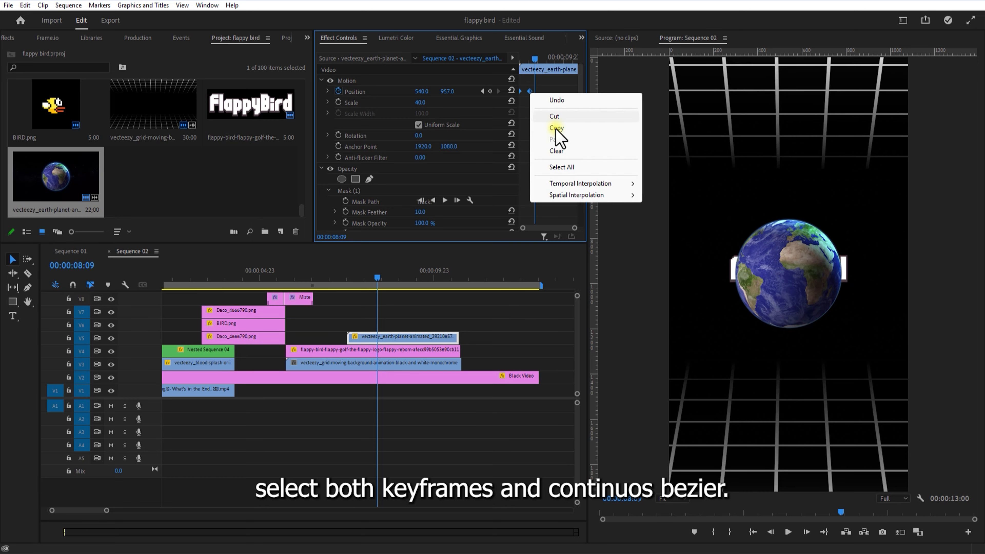
{"action": "left_click", "coordinate": [659, 217]}
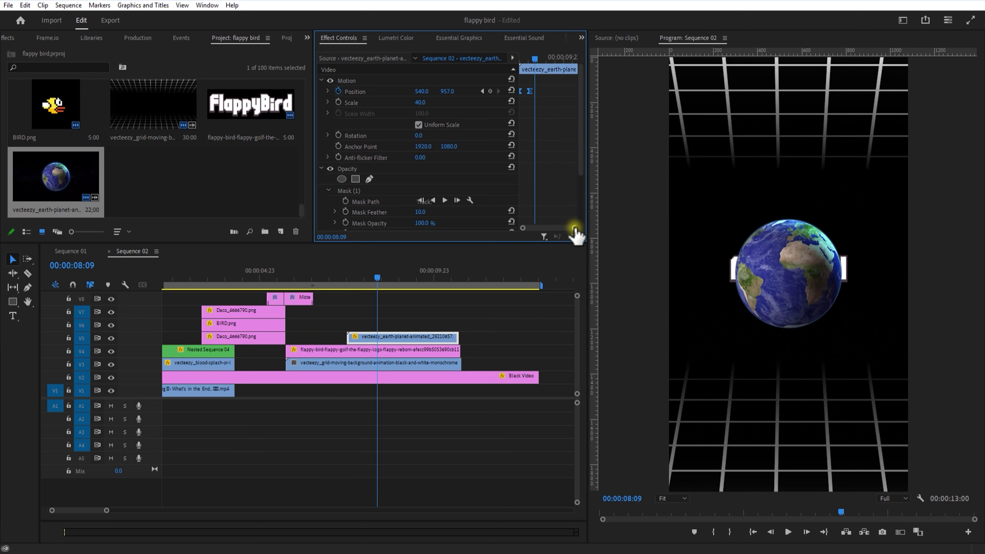
{"action": "left_click_drag", "start_coordinate": [574, 228], "coordinate": [569, 232]}
{"action": "left_click", "coordinate": [292, 96]}
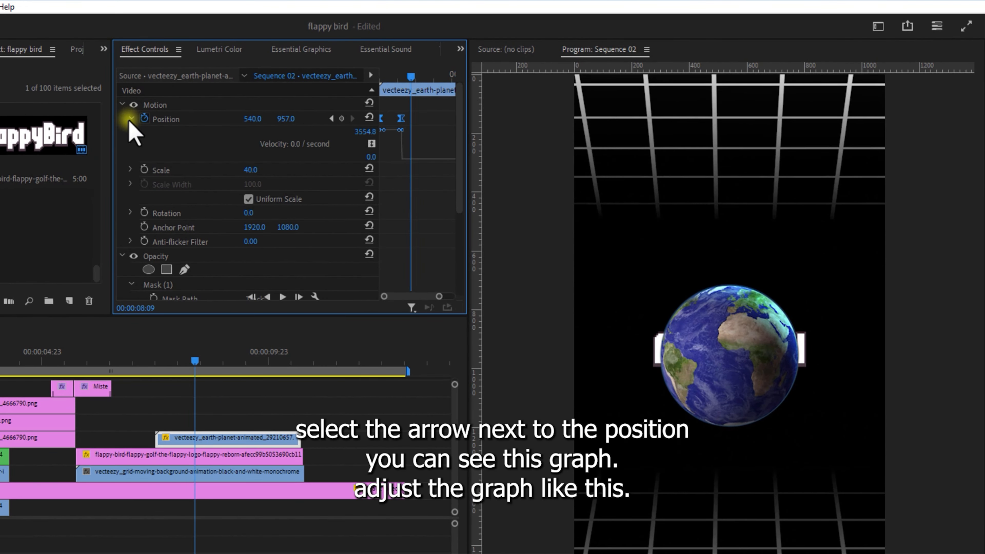
{"action": "left_click_drag", "start_coordinate": [399, 134], "coordinate": [382, 152]}
{"action": "left_click_drag", "start_coordinate": [411, 77], "coordinate": [371, 84]}
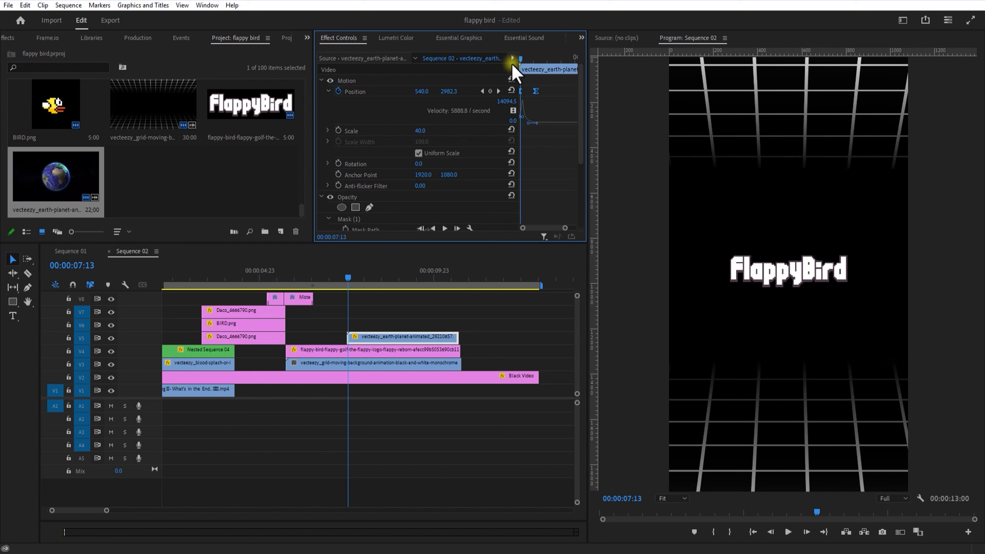
{"action": "key", "text": "Left"}
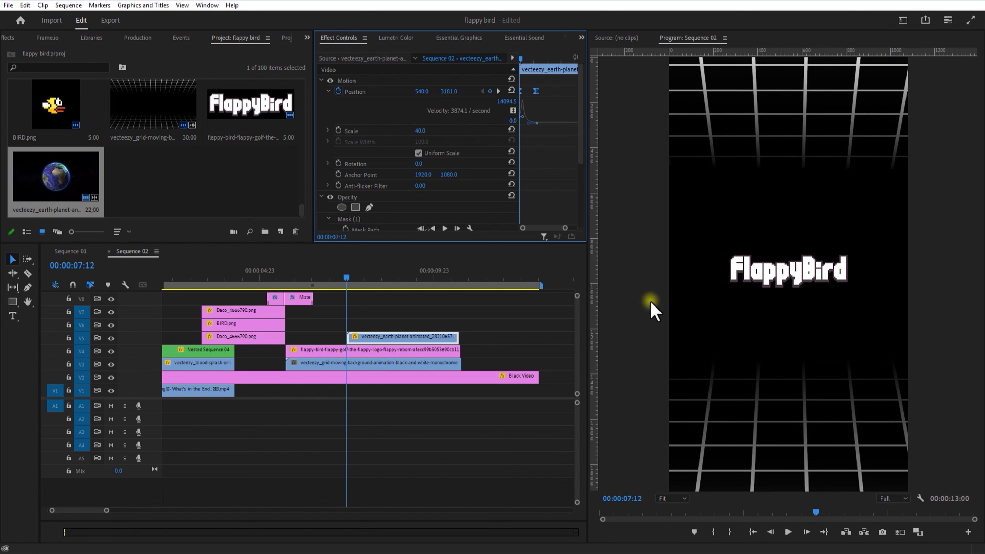
{"action": "left_click", "coordinate": [788, 532]}
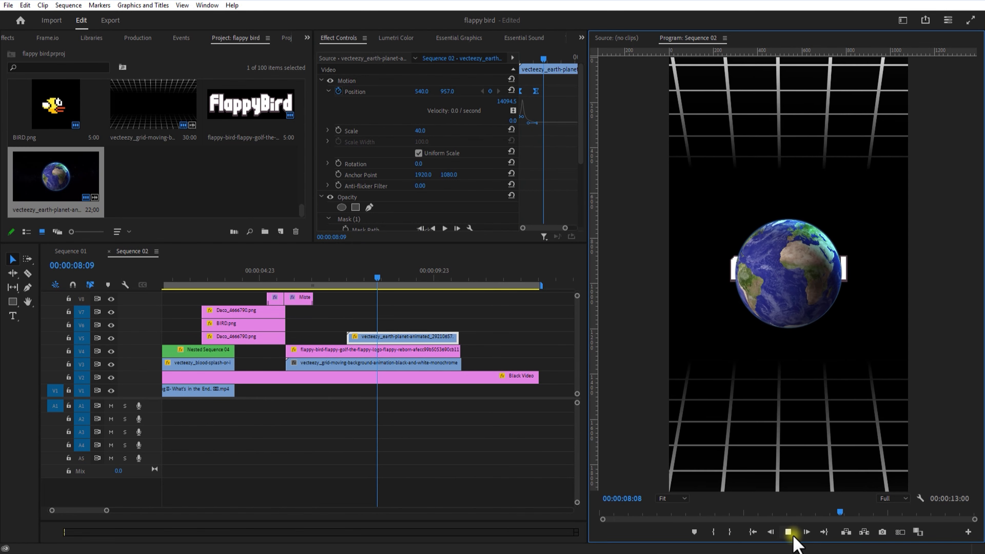
{"action": "left_click", "coordinate": [788, 532]}
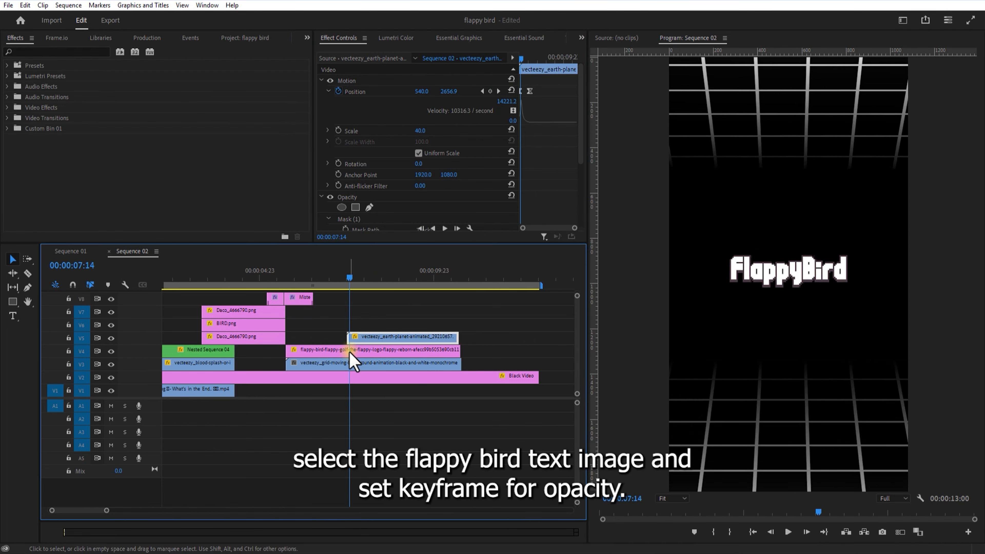
Keyframe Opacity at 100% on the FlappyBird logo clip and the grid clip at 00:00:07:14
{"action": "left_click", "coordinate": [348, 351]}
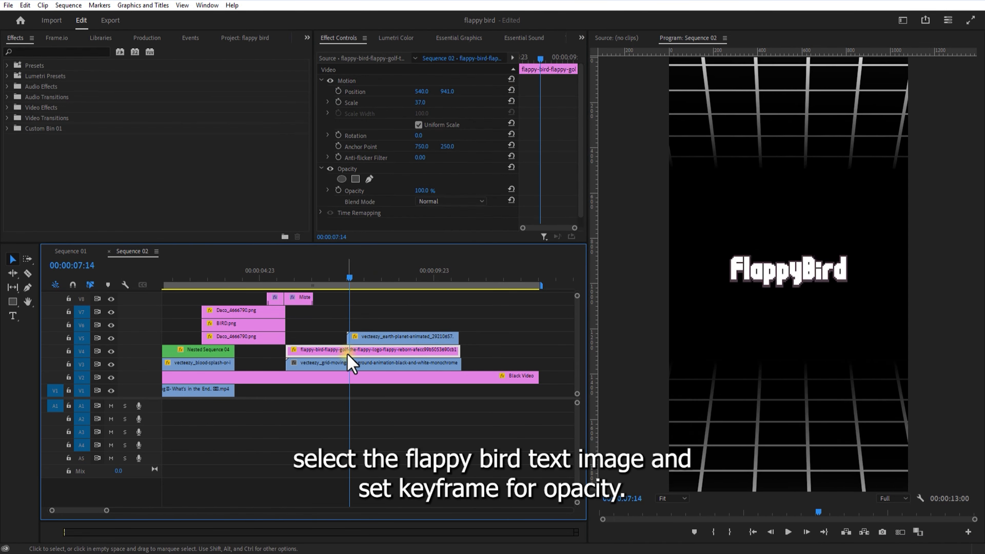
{"action": "left_click", "coordinate": [339, 191]}
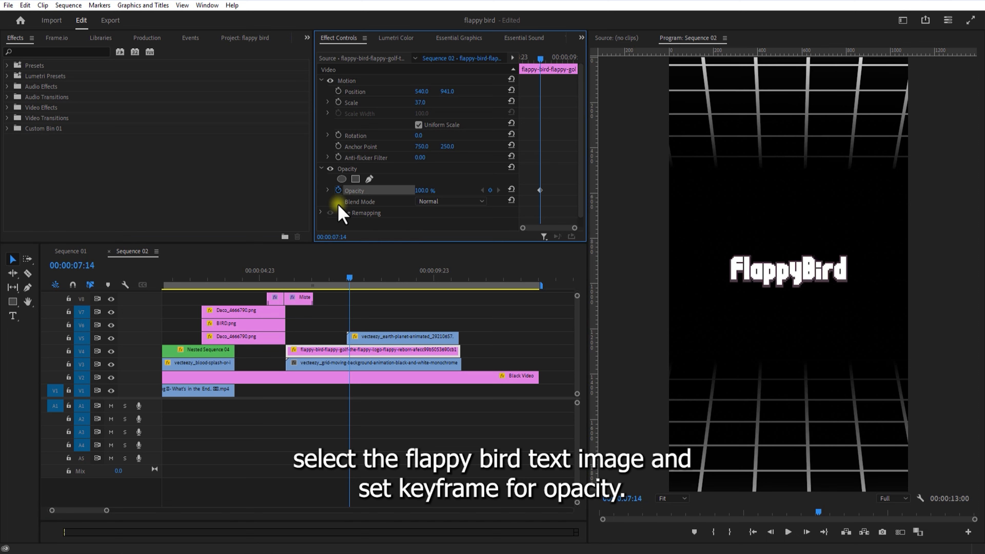
{"action": "left_click", "coordinate": [363, 360]}
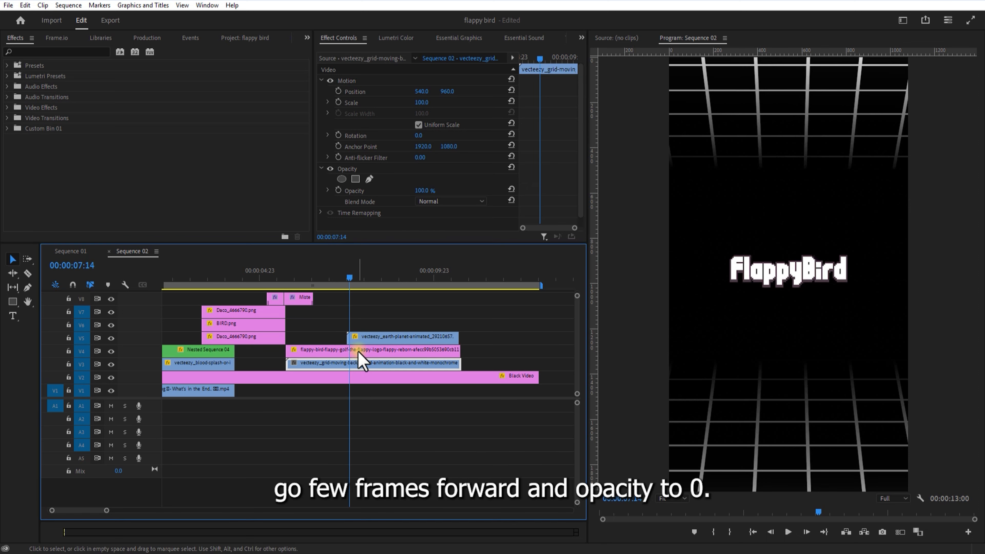
{"action": "left_click", "coordinate": [338, 190]}
Keyframe Opacity at 0% on the FlappyBird logo clip and the grid clip at 00:00:08:02
{"action": "left_click", "coordinate": [354, 279]}
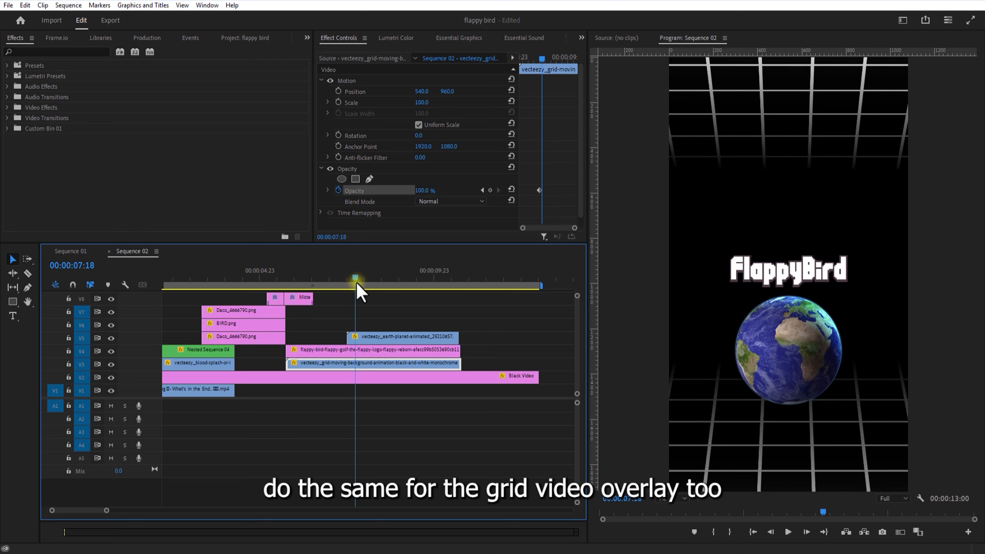
{"action": "left_click_drag", "start_coordinate": [357, 284], "coordinate": [368, 291]}
{"action": "left_click", "coordinate": [383, 351]}
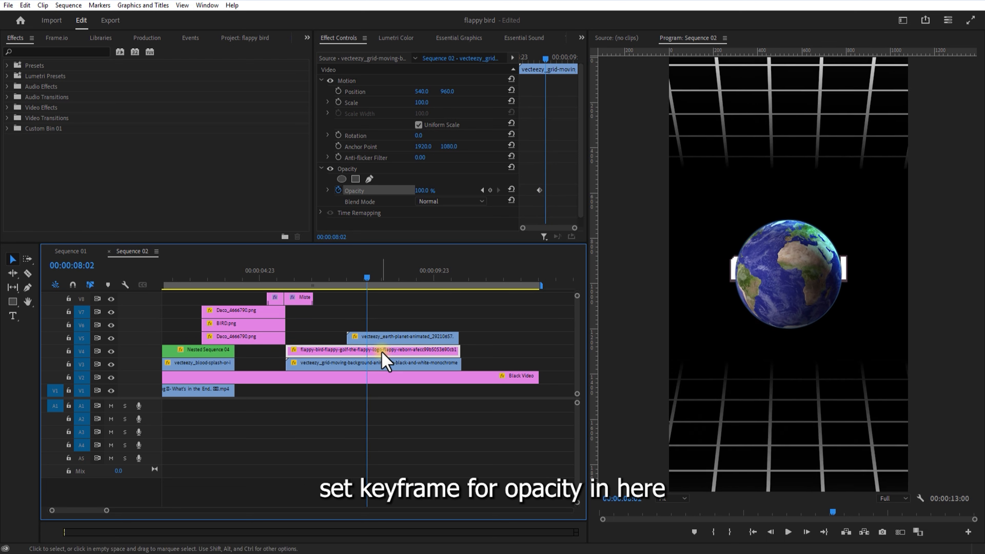
{"action": "left_click_drag", "start_coordinate": [427, 192], "coordinate": [258, 194]}
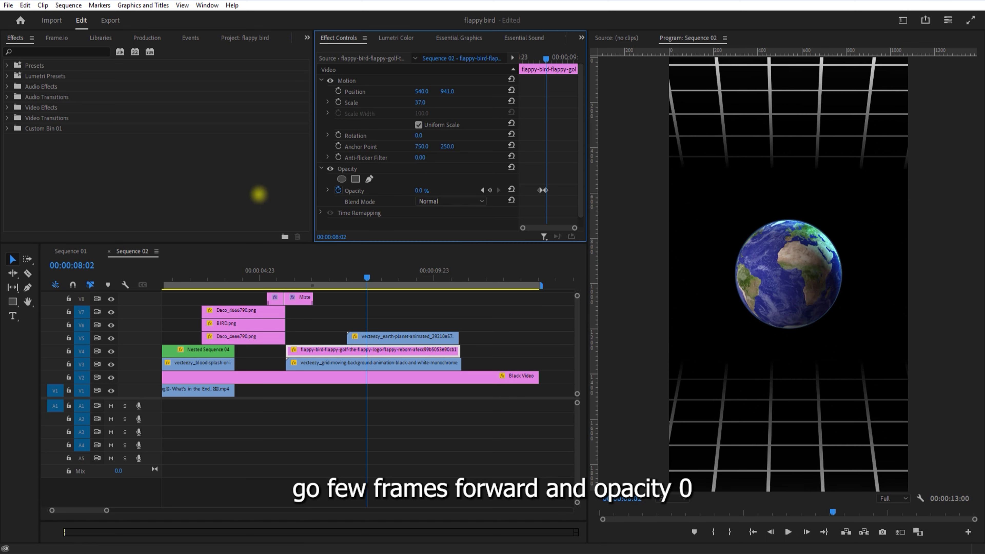
{"action": "left_click", "coordinate": [407, 365]}
{"action": "left_click_drag", "start_coordinate": [422, 190], "coordinate": [193, 258]}
Move the earth clip up to V6 and place the flickering particles clip beneath it on V5 with the same start
{"action": "left_click_drag", "start_coordinate": [373, 340], "coordinate": [374, 326]}
{"action": "left_click", "coordinate": [469, 313]}
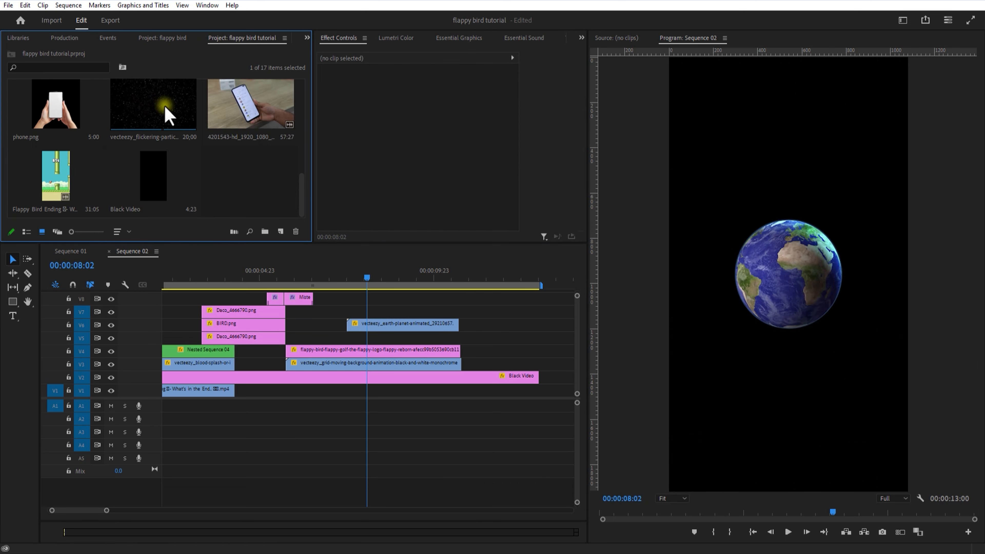
{"action": "left_click", "coordinate": [153, 116]}
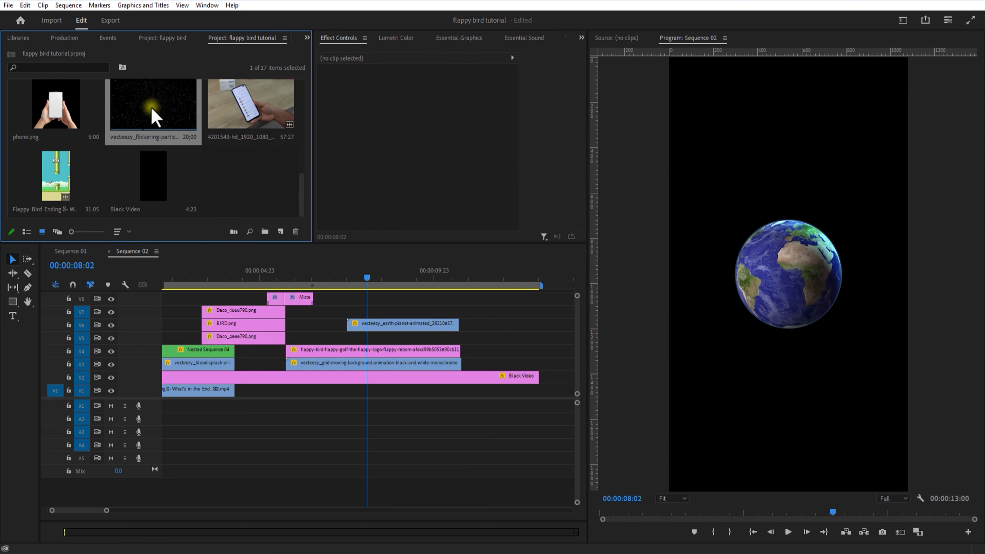
{"action": "left_click_drag", "start_coordinate": [416, 294], "coordinate": [379, 339]}
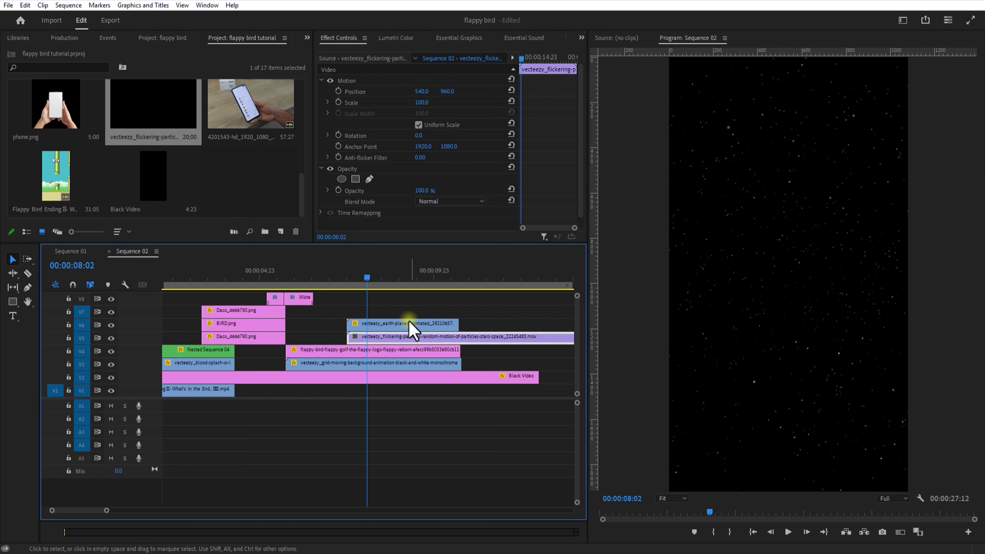
Cut the flickering particles clip at the end of the grid clip and remove the excess
{"action": "left_click_drag", "start_coordinate": [369, 280], "coordinate": [463, 296]}
{"action": "left_click", "coordinate": [27, 273]}
{"action": "left_click", "coordinate": [462, 339]}
{"action": "left_click", "coordinate": [13, 259]}
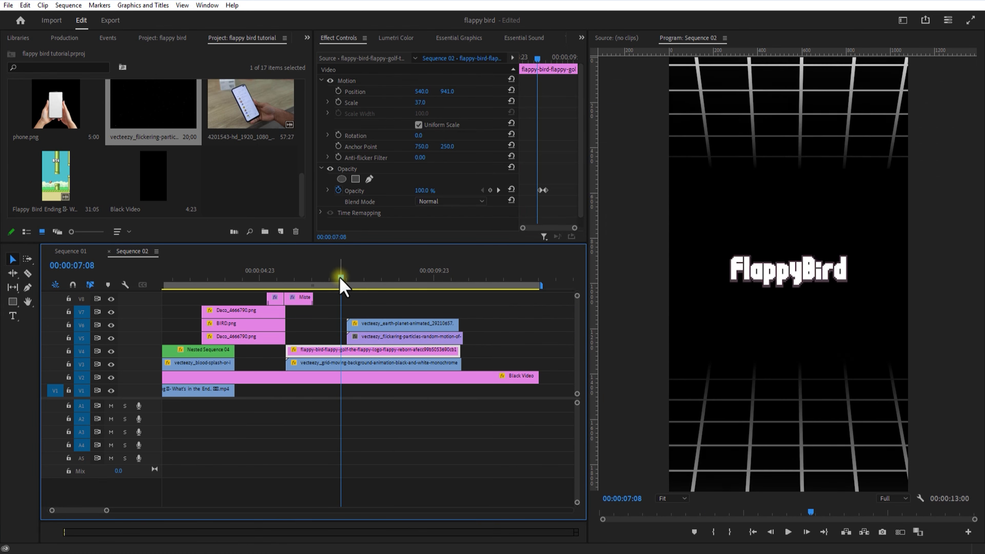
Keyframe the particles clip's Opacity from 0% at 00:00:07:20 to 100% at 00:00:08:06 and play back the fade-in
{"action": "left_click_drag", "start_coordinate": [341, 279], "coordinate": [347, 280]}
{"action": "left_click", "coordinate": [362, 337]}
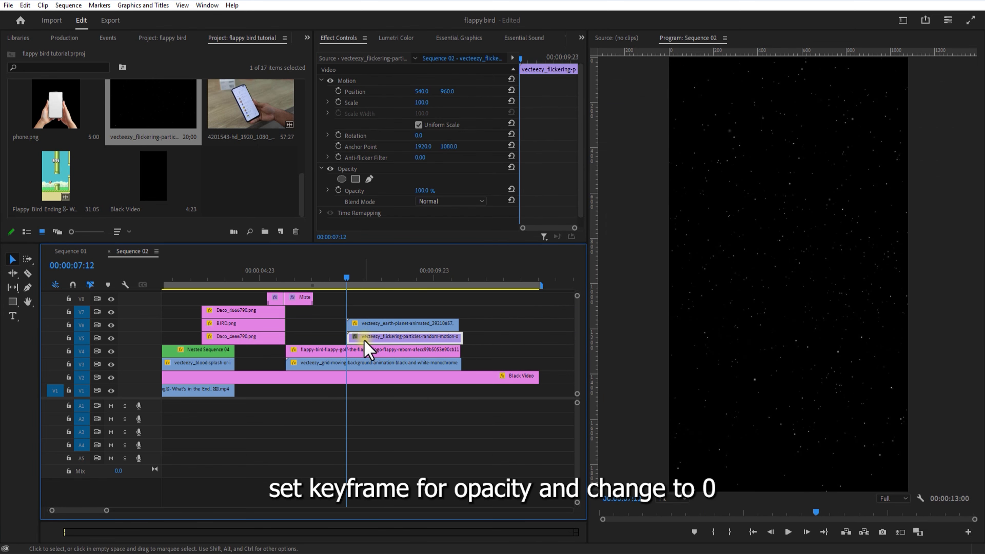
{"action": "left_click", "coordinate": [338, 190]}
{"action": "left_click_drag", "start_coordinate": [423, 191], "coordinate": [149, 211]}
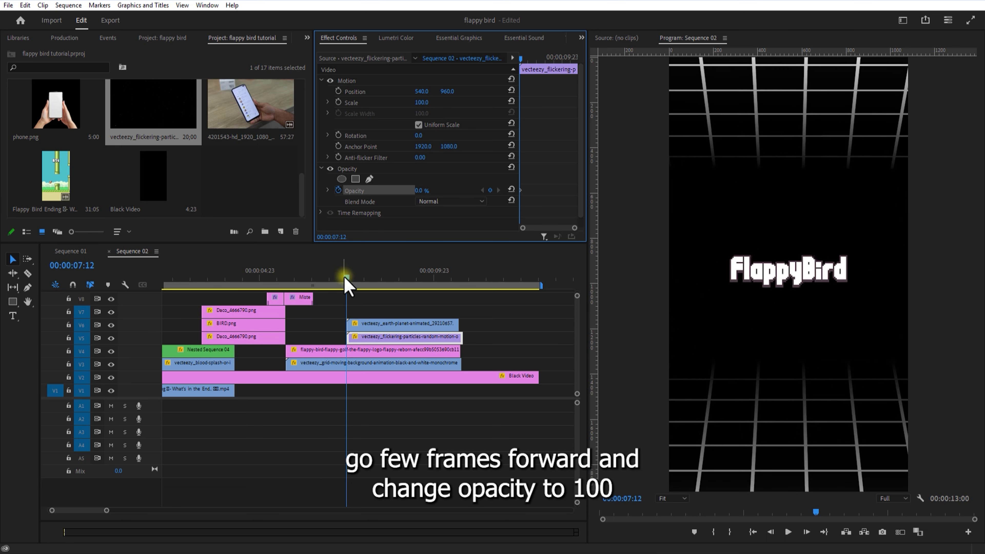
{"action": "left_click_drag", "start_coordinate": [345, 278], "coordinate": [371, 283]}
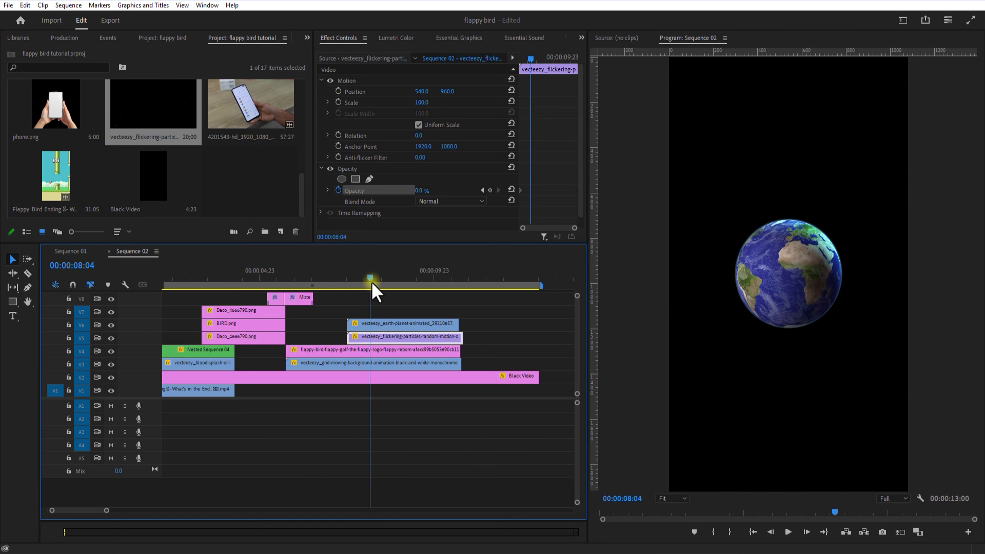
{"action": "left_click_drag", "start_coordinate": [437, 187], "coordinate": [489, 201]}
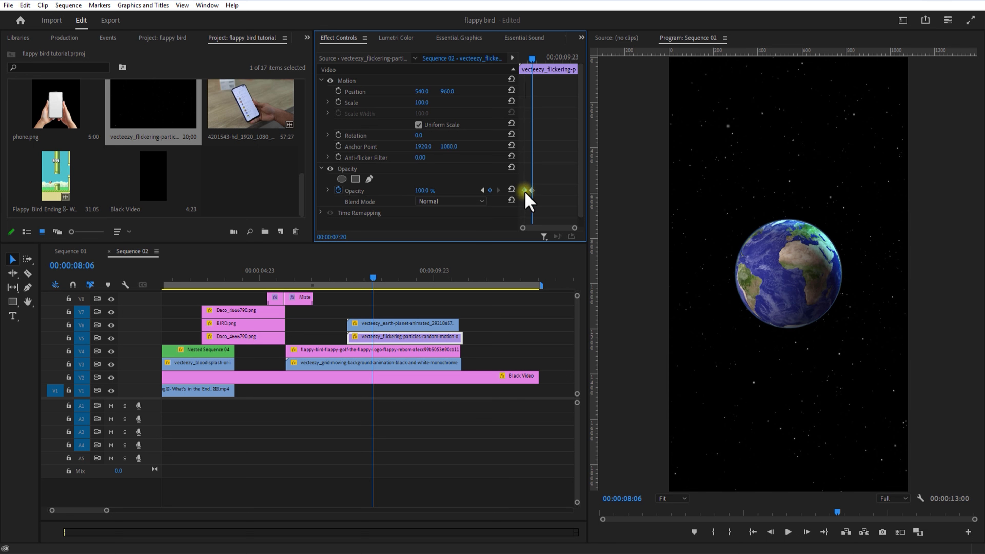
{"action": "left_click_drag", "start_coordinate": [532, 59], "coordinate": [512, 115]}
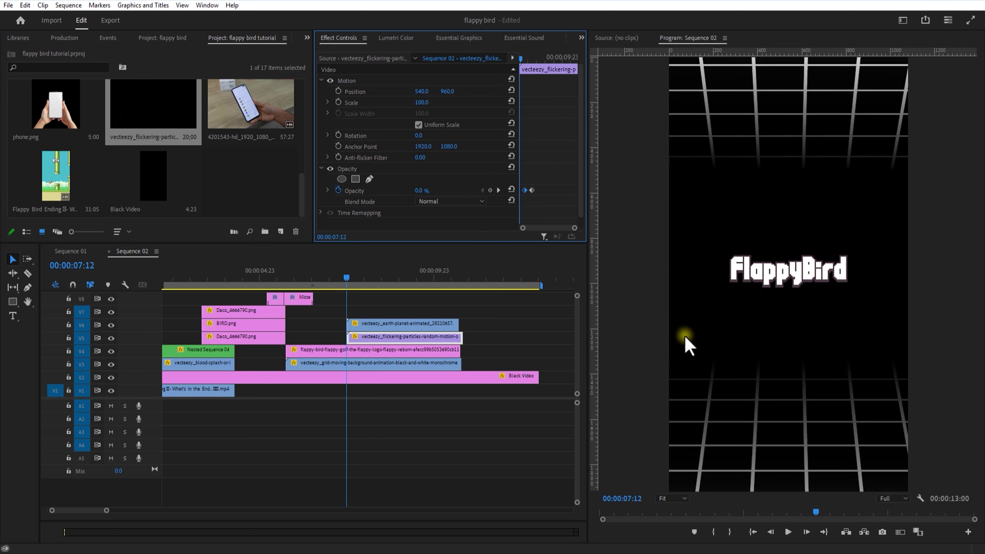
{"action": "left_click", "coordinate": [789, 532]}
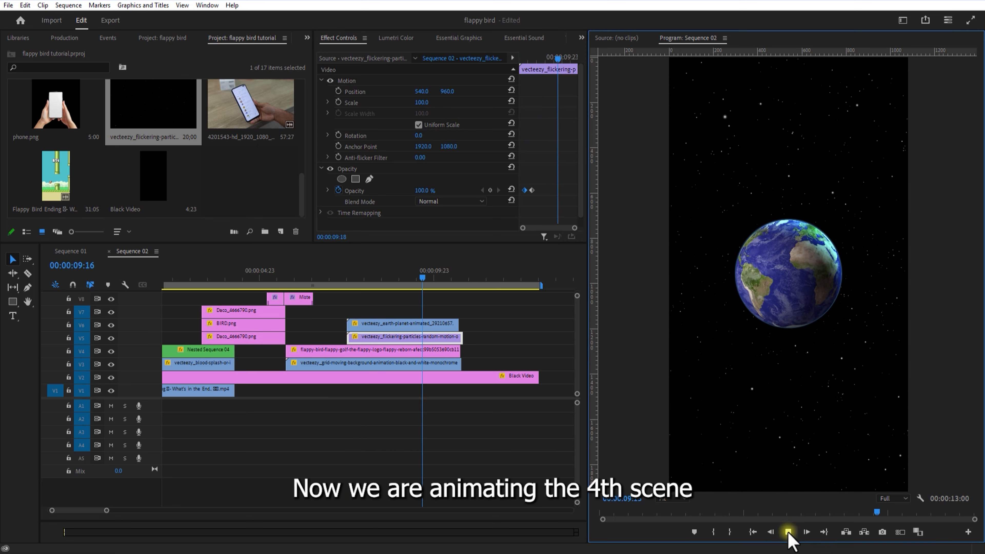
{"action": "key", "text": "space"}
Trim the ends of the earth, particles, FlappyBird logo and grid clips back to about 00:00:09:23
{"action": "left_click_drag", "start_coordinate": [457, 327], "coordinate": [432, 338]}
{"action": "left_click_drag", "start_coordinate": [458, 352], "coordinate": [434, 365]}
{"action": "left_click", "coordinate": [478, 344]}
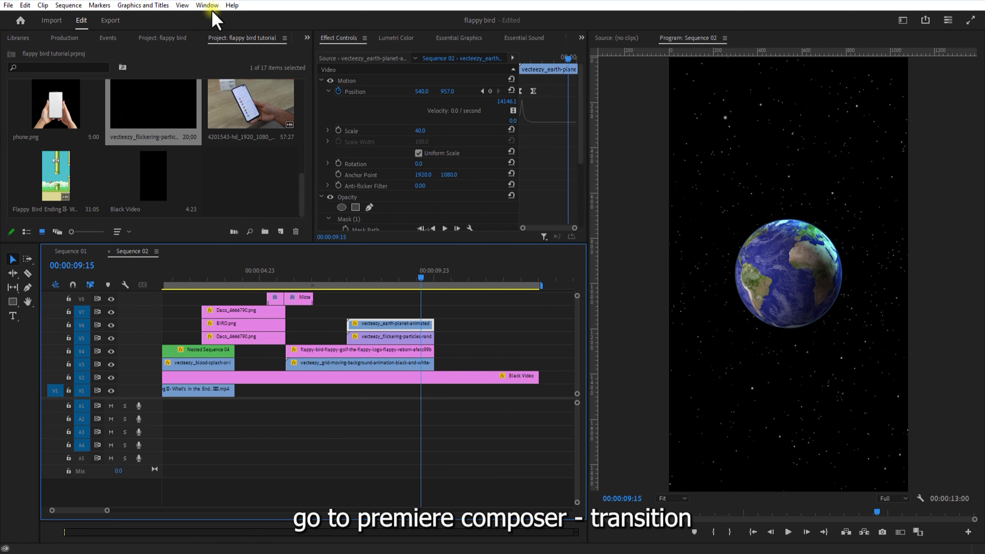
Add the Zoom In transition with sound from Premiere Composer's Starter Pack at the end of the earth scene
{"action": "left_click", "coordinate": [209, 6]}
{"action": "mouse_move", "coordinate": [296, 37]}
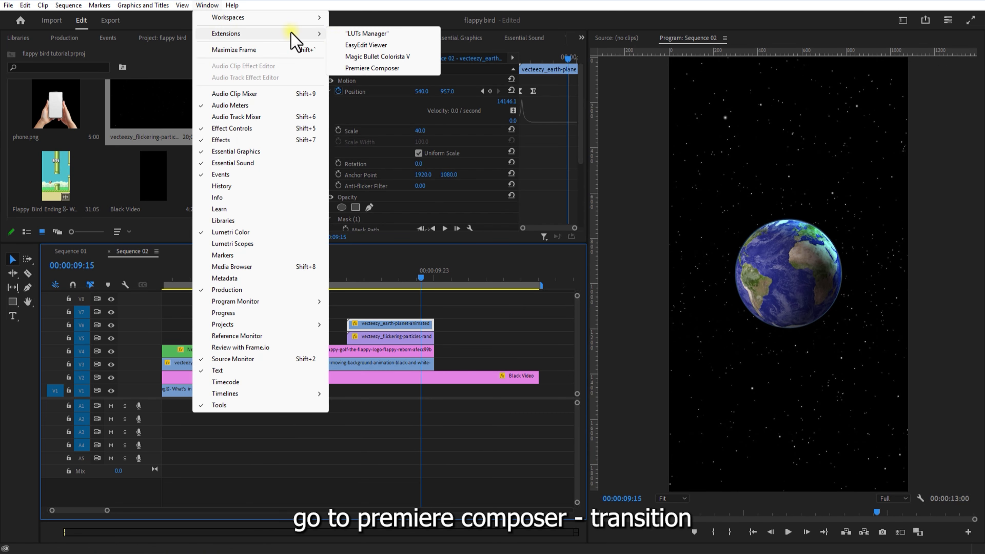
{"action": "left_click", "coordinate": [374, 68]}
{"action": "left_click", "coordinate": [273, 137]}
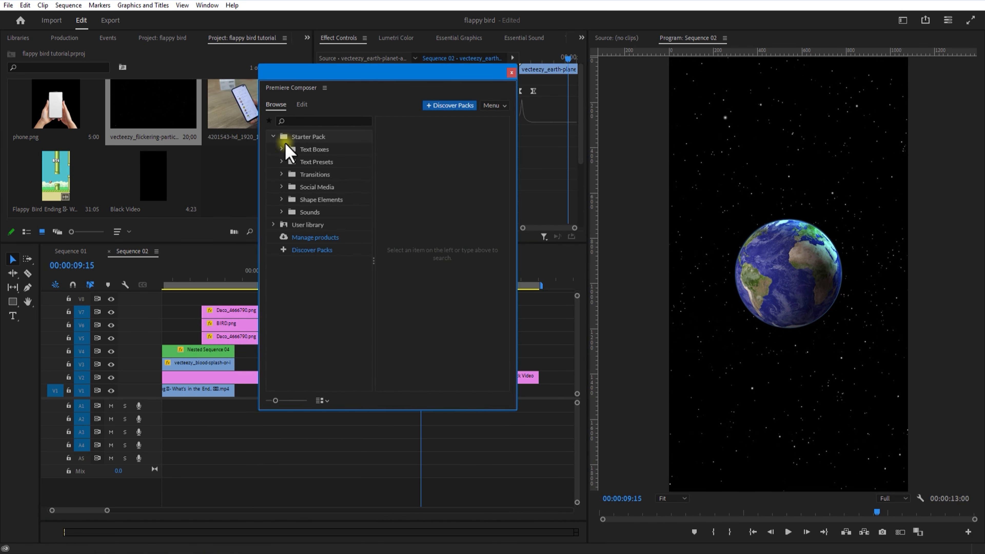
{"action": "left_click", "coordinate": [318, 175]}
{"action": "left_click", "coordinate": [396, 190]}
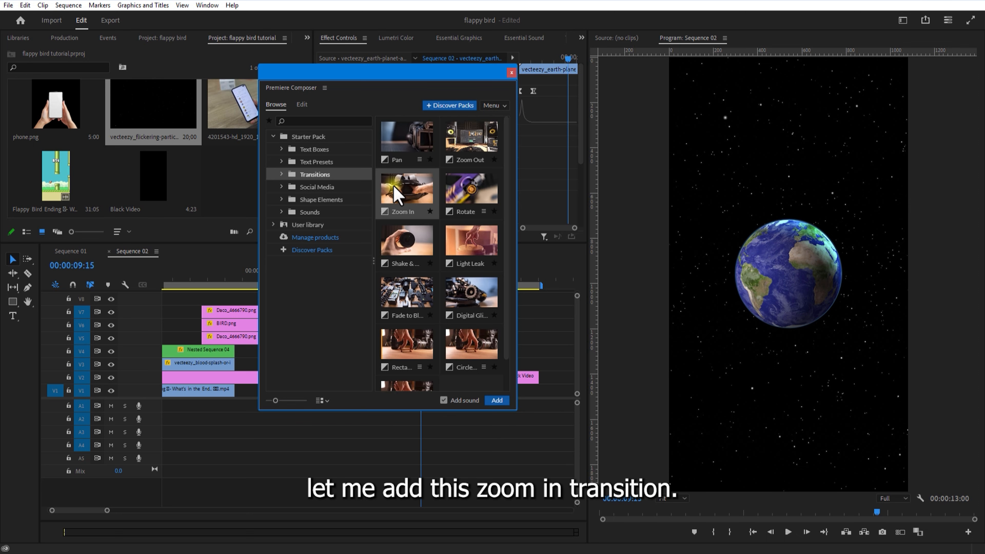
{"action": "left_click", "coordinate": [496, 400]}
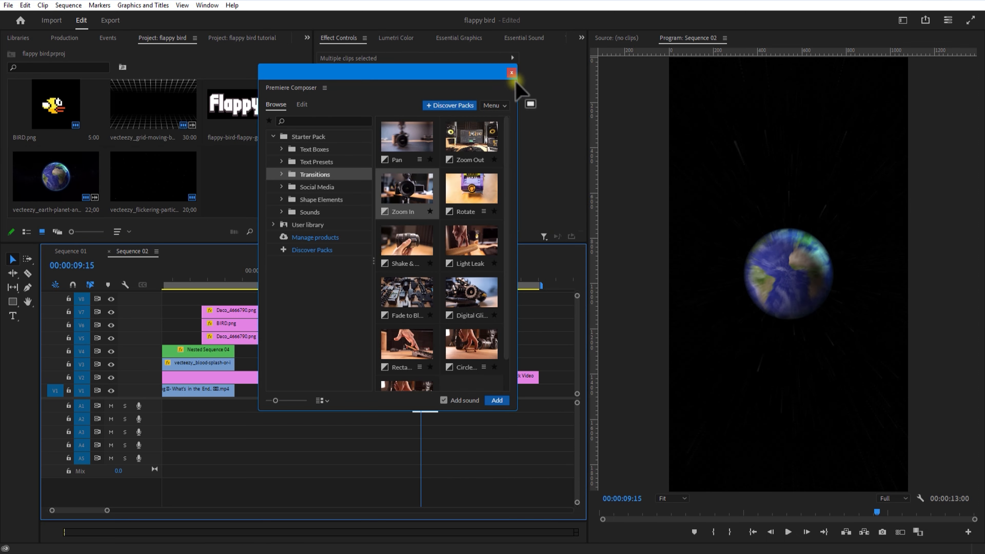
{"action": "left_click", "coordinate": [512, 73]}
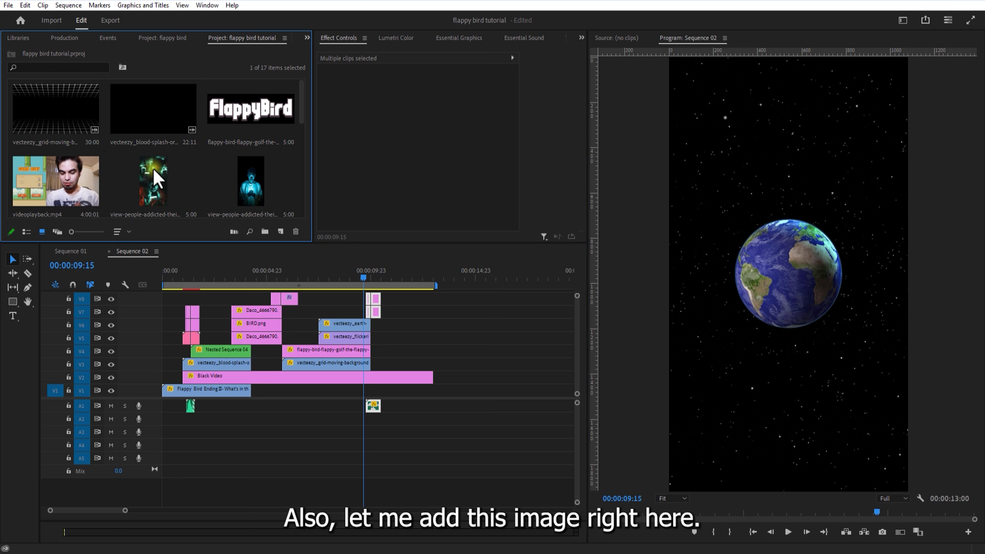
Place the image of the crowd staring at smartphones after the grid clip on V3 and set its Scale to 33
{"action": "left_click_drag", "start_coordinate": [153, 169], "coordinate": [372, 366]}
{"action": "left_click_drag", "start_coordinate": [365, 274], "coordinate": [378, 276]}
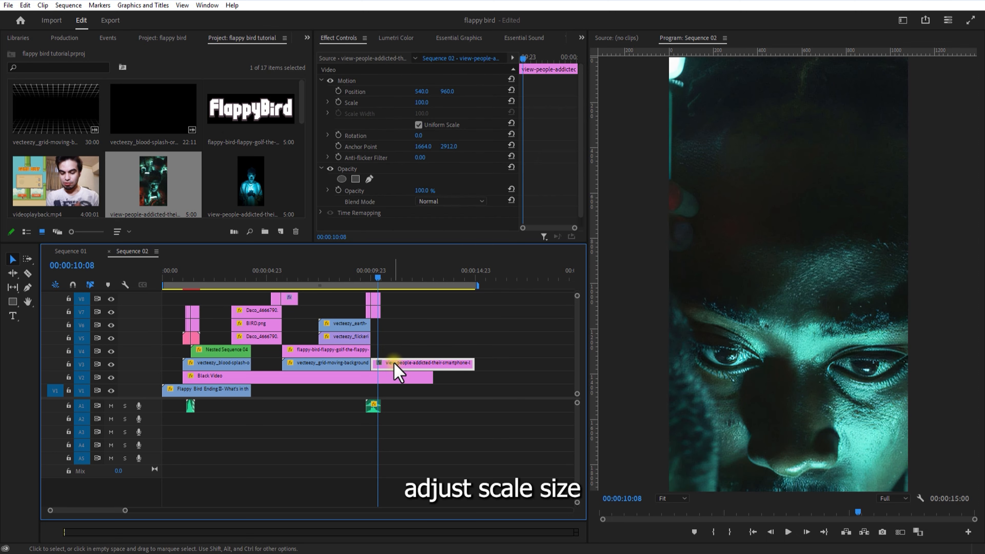
{"action": "left_click_drag", "start_coordinate": [425, 103], "coordinate": [389, 118]}
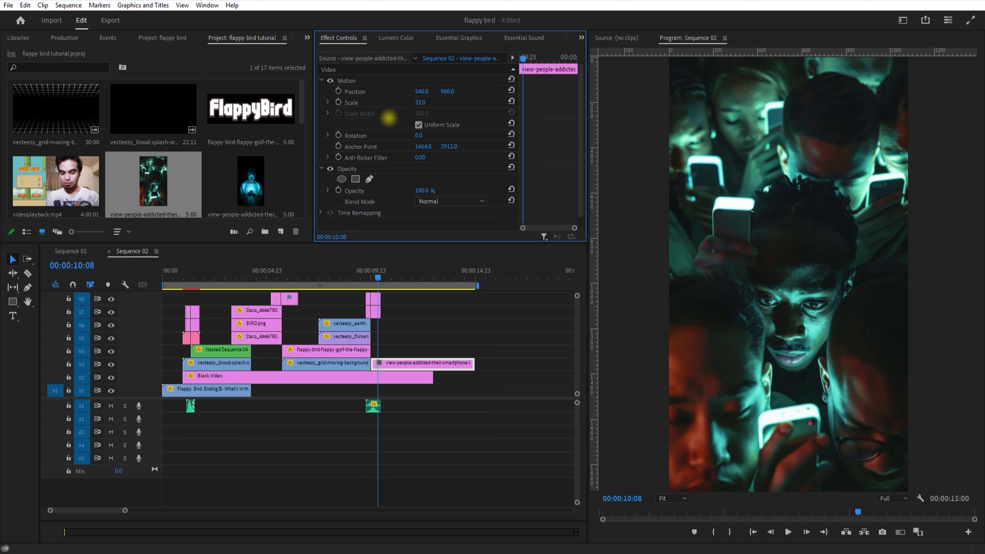
Shorten the smartphone crowd image clip on V3 to end with the Black Video clip and apply the Tint effect to it
{"action": "left_click", "coordinate": [442, 354]}
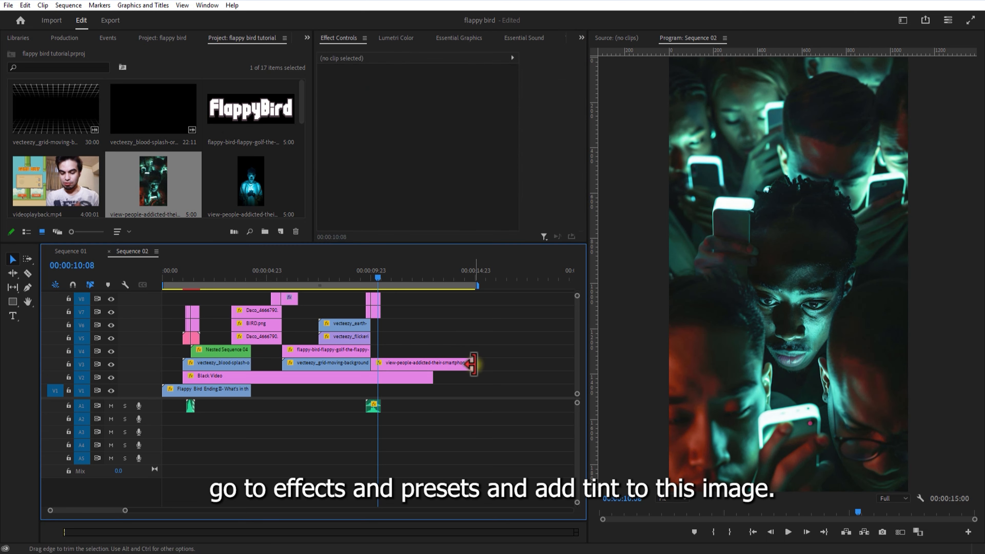
{"action": "left_click_drag", "start_coordinate": [473, 364], "coordinate": [432, 367]}
{"action": "left_click", "coordinate": [307, 38]}
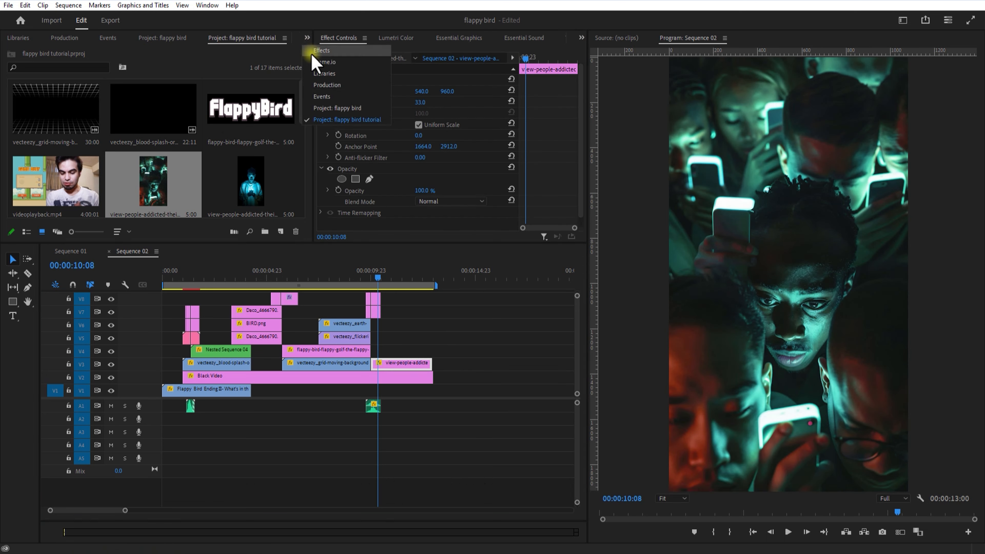
{"action": "left_click", "coordinate": [316, 48]}
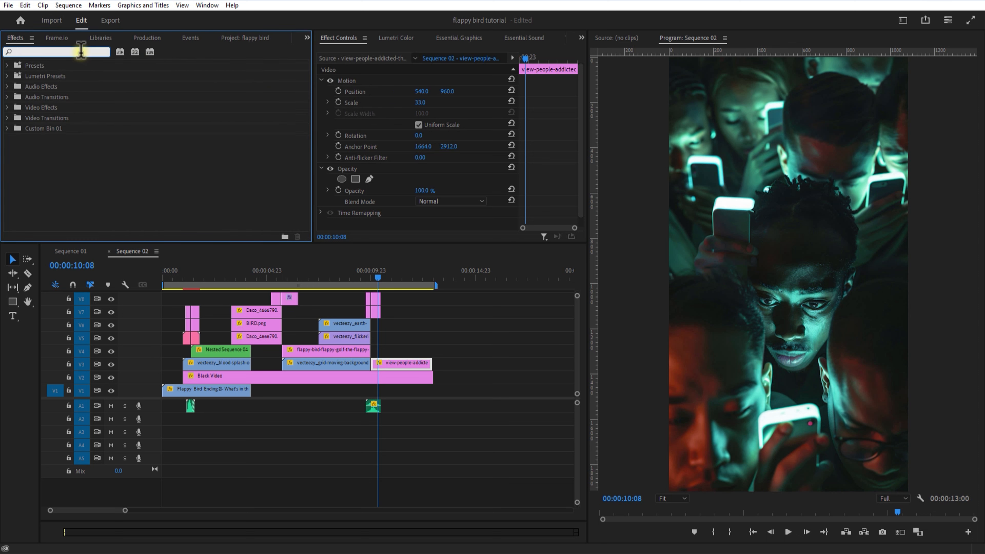
{"action": "type", "text": "TINT"}
{"action": "left_click", "coordinate": [43, 128]}
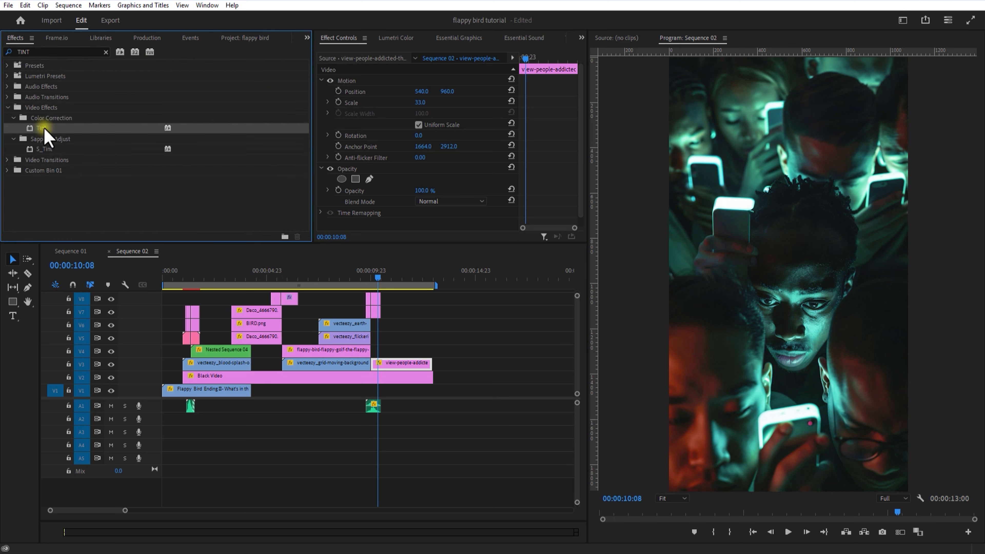
{"action": "left_click_drag", "start_coordinate": [423, 365], "coordinate": [403, 367]}
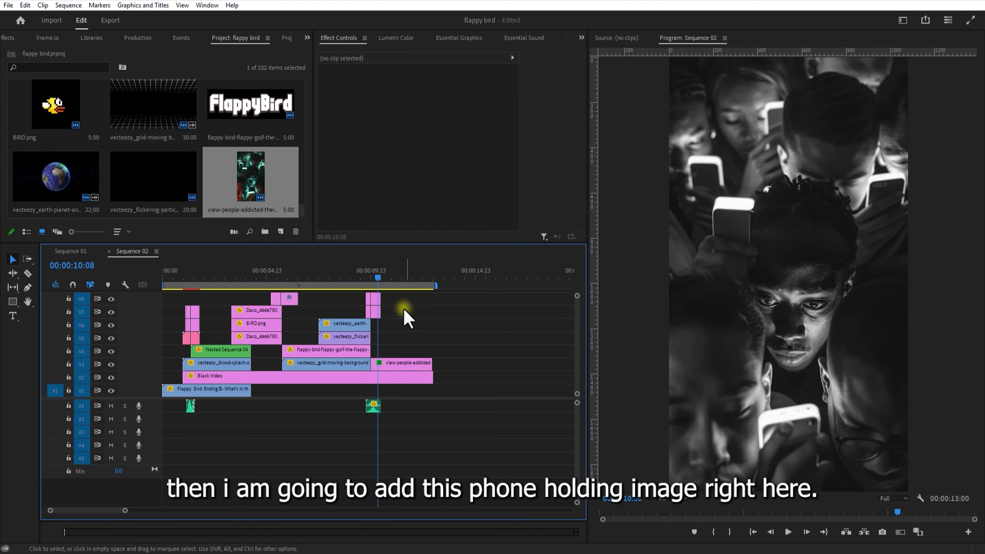
Place phone.png on V4 above the crowd image and trim it to the same end point
{"action": "left_click_drag", "start_coordinate": [377, 277], "coordinate": [367, 277]}
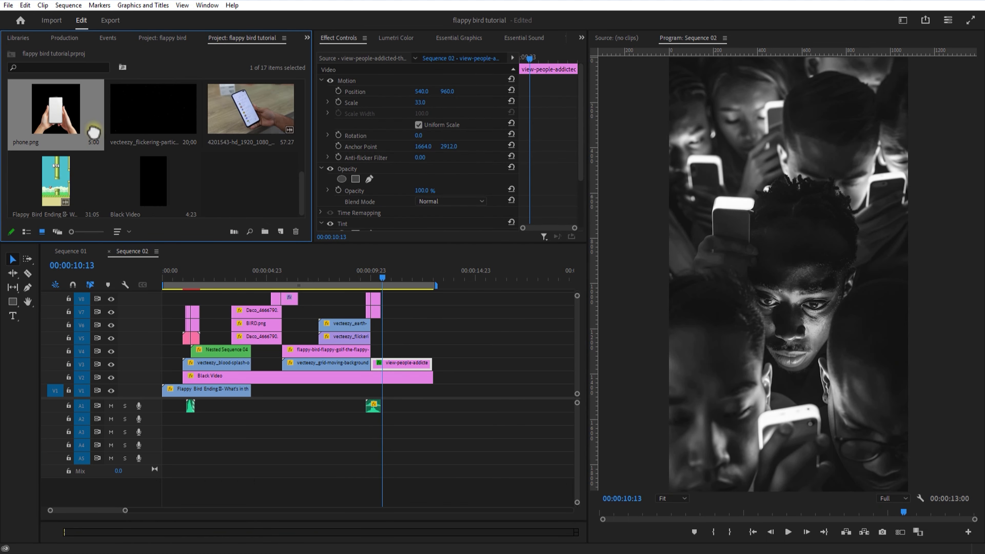
{"action": "left_click_drag", "start_coordinate": [55, 109], "coordinate": [393, 353]}
{"action": "left_click_drag", "start_coordinate": [469, 351], "coordinate": [431, 352]}
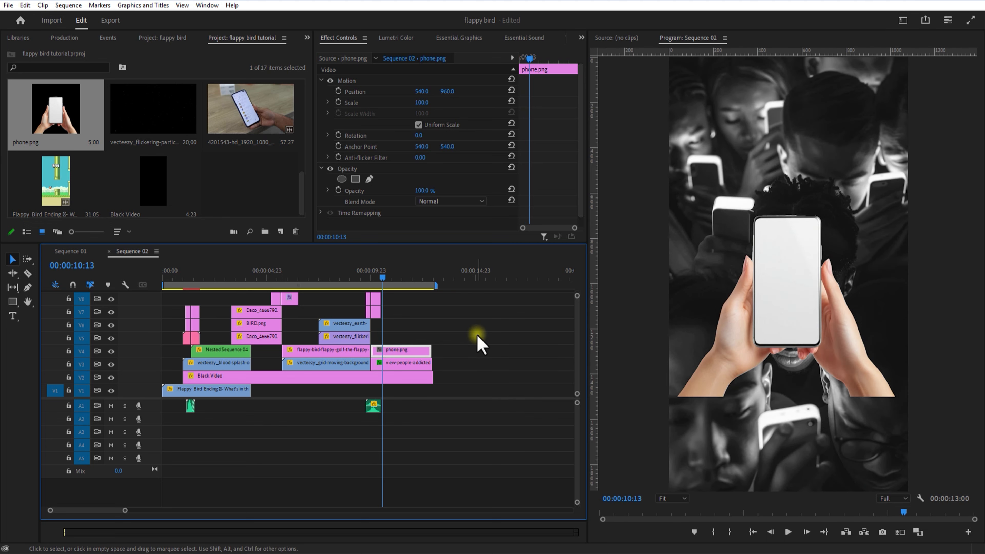
Enlarge the phone.png clip to a scale of 150 and position it at 540, 1118
{"action": "left_click_drag", "start_coordinate": [447, 91], "coordinate": [639, 96]}
{"action": "left_click_drag", "start_coordinate": [422, 102], "coordinate": [460, 97]}
{"action": "mouse_move", "coordinate": [448, 91]}
{"action": "left_mouse_down"}
{"action": "mouse_move", "coordinate": [343, 99]}
{"action": "mouse_move", "coordinate": [477, 94]}
{"action": "mouse_move", "coordinate": [460, 100]}
{"action": "left_mouse_up"}
{"action": "left_click_drag", "start_coordinate": [446, 91], "coordinate": [424, 98]}
{"action": "left_click", "coordinate": [435, 325]}
Nest the phone.png clip under the default name Nested Sequence 05 and open the nested sequence
{"action": "left_click", "coordinate": [405, 349]}
{"action": "right_click", "coordinate": [405, 350]}
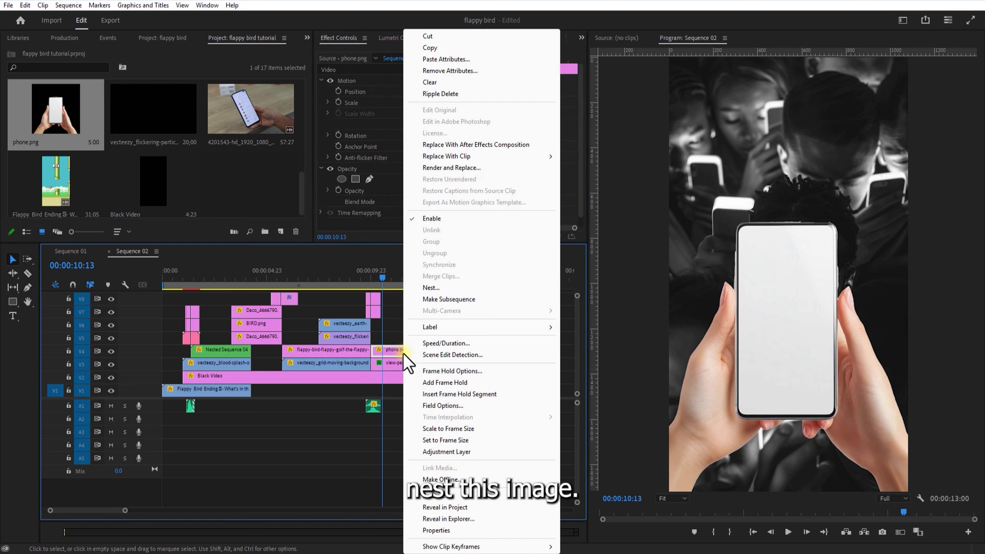
{"action": "left_click", "coordinate": [360, 286]}
{"action": "left_click", "coordinate": [468, 287]}
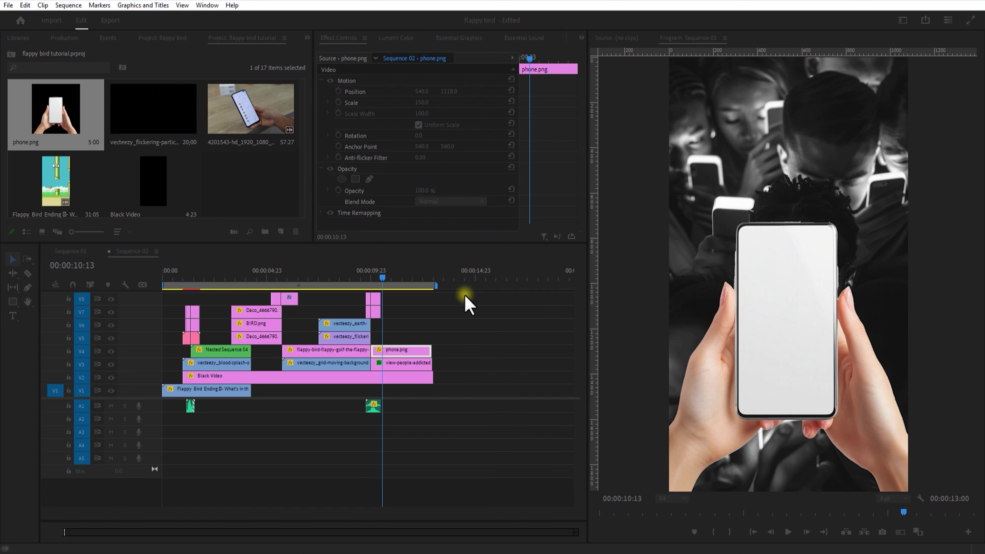
{"action": "double_click", "coordinate": [409, 348]}
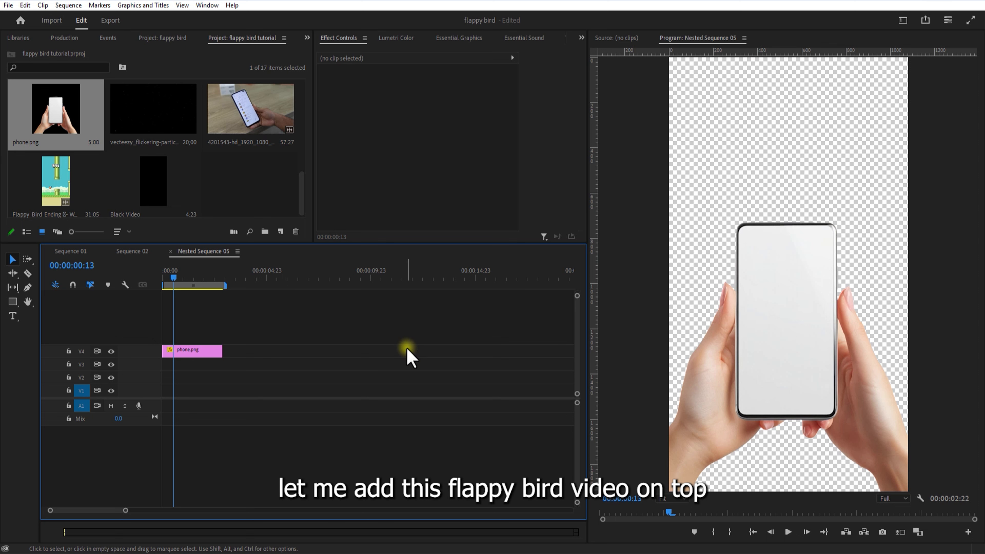
Move phone.png down to V3 and place the Flappy Bird Ending video above it on V4, starting at the sequence's beginning
{"action": "left_click_drag", "start_coordinate": [190, 350], "coordinate": [191, 372]}
{"action": "left_click", "coordinate": [325, 383]}
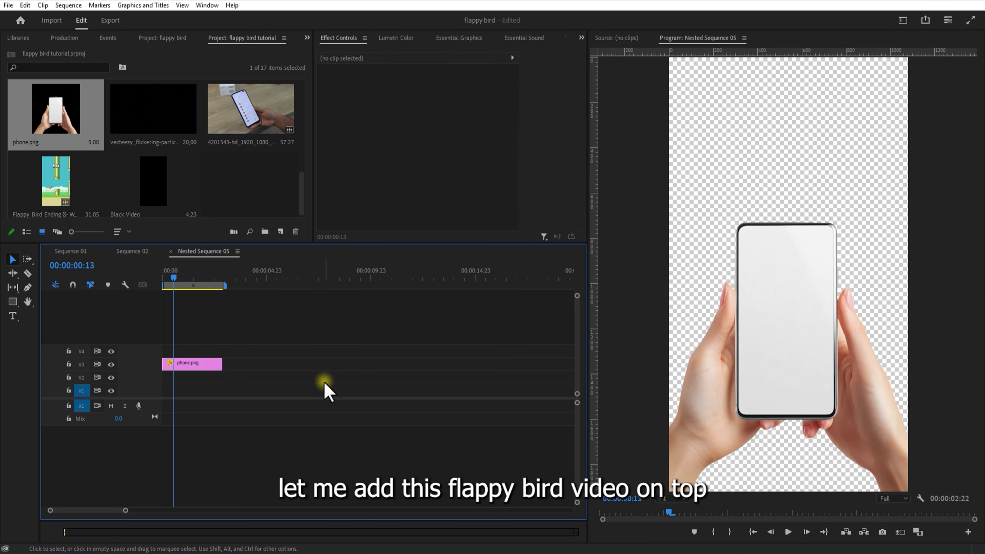
{"action": "left_click_drag", "start_coordinate": [48, 177], "coordinate": [172, 354]}
Unlink the Flappy Bird Ending video from its audio and delete the audio clip
{"action": "right_click", "coordinate": [228, 351]}
{"action": "left_click", "coordinate": [264, 198]}
{"action": "left_click", "coordinate": [210, 415]}
{"action": "key", "text": "Delete"}
{"action": "left_click", "coordinate": [199, 351]}
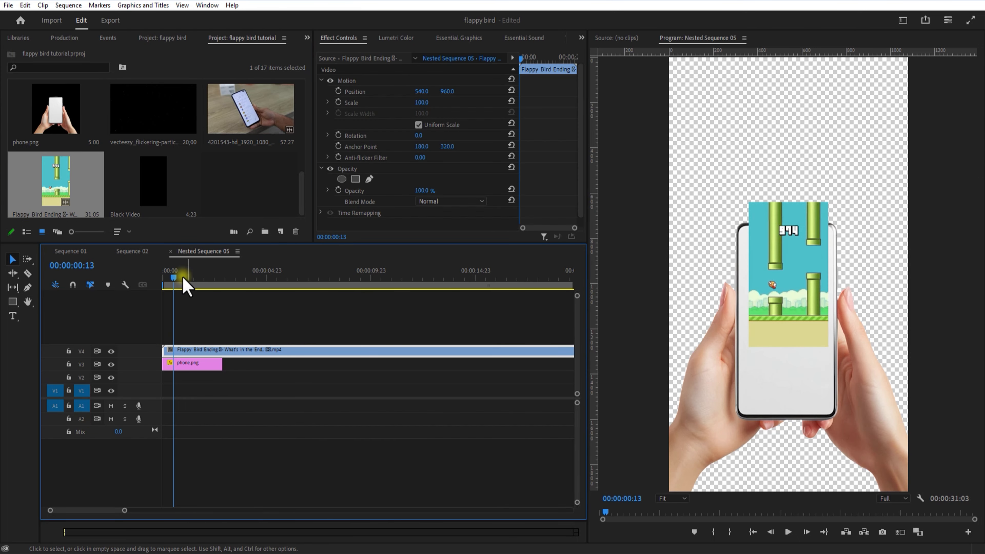
Cut the Flappy Bird Ending video where phone.png ends and delete the excess part
{"action": "mouse_move", "coordinate": [175, 278]}
{"action": "left_mouse_down"}
{"action": "mouse_move", "coordinate": [222, 278]}
{"action": "mouse_move", "coordinate": [176, 276]}
{"action": "left_mouse_up"}
{"action": "left_click", "coordinate": [27, 273]}
{"action": "left_click", "coordinate": [224, 348]}
{"action": "key", "text": "v"}
{"action": "left_click", "coordinate": [264, 351]}
{"action": "key", "text": "Delete"}
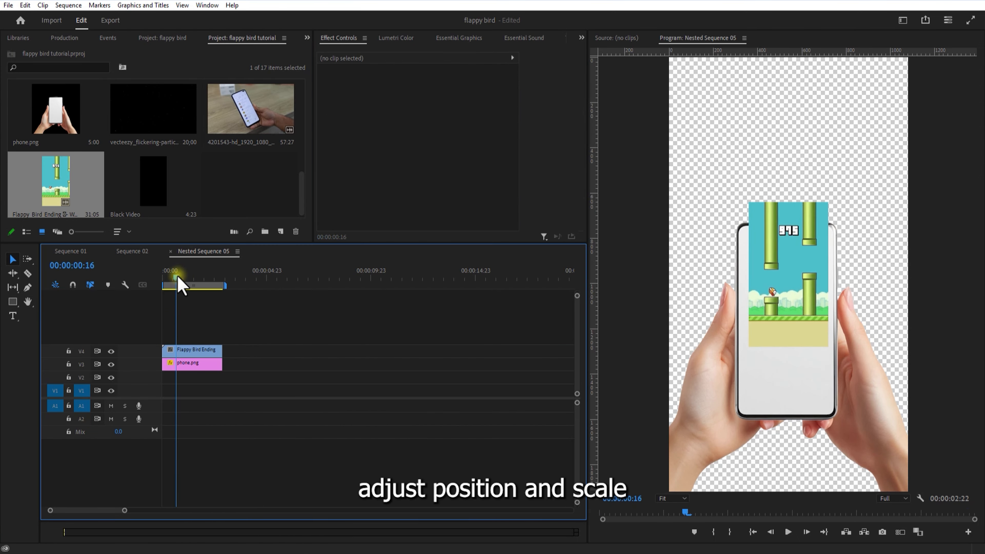
Position the Flappy Bird video over the phone screen at 529, 1167 with a scale of 134
{"action": "left_click", "coordinate": [186, 351]}
{"action": "left_click_drag", "start_coordinate": [448, 92], "coordinate": [535, 92]}
{"action": "mouse_move", "coordinate": [423, 102]}
{"action": "left_mouse_down"}
{"action": "mouse_move", "coordinate": [409, 96]}
{"action": "mouse_move", "coordinate": [444, 98]}
{"action": "mouse_move", "coordinate": [408, 95]}
{"action": "left_mouse_up"}
{"action": "left_click", "coordinate": [386, 341]}
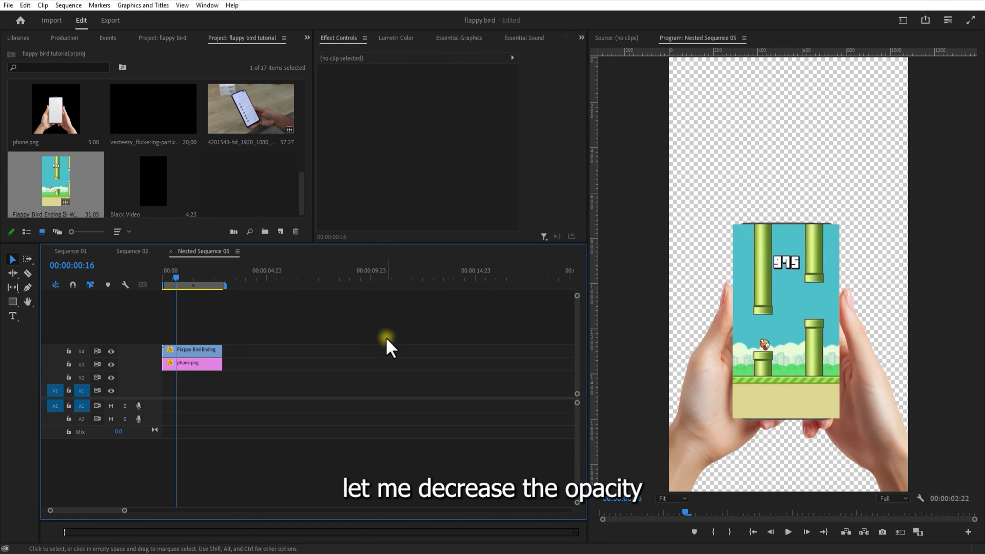
Lower the Flappy Bird video's opacity to 29% so the phone's edges can be traced through it
{"action": "left_click", "coordinate": [196, 354]}
{"action": "left_click", "coordinate": [415, 180]}
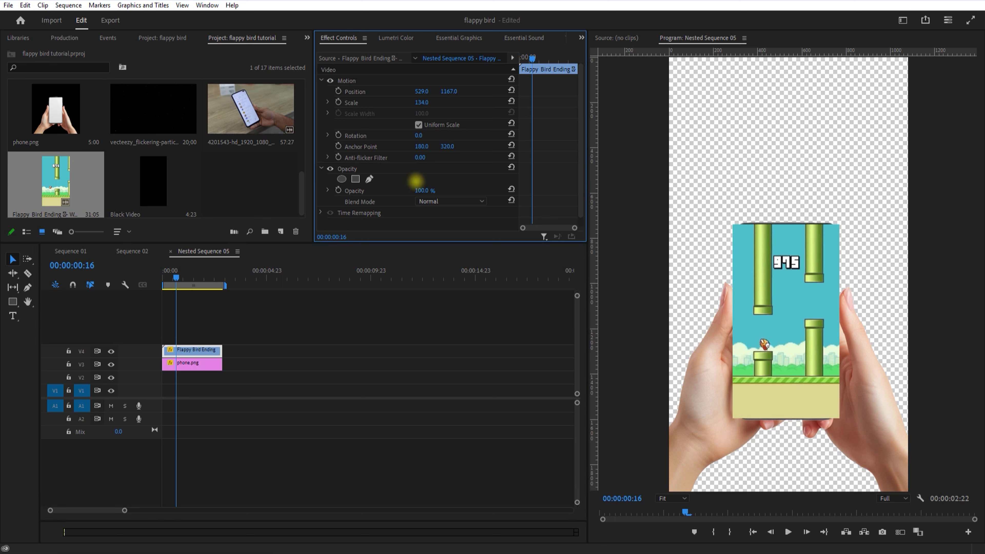
{"action": "left_click_drag", "start_coordinate": [420, 191], "coordinate": [369, 178]}
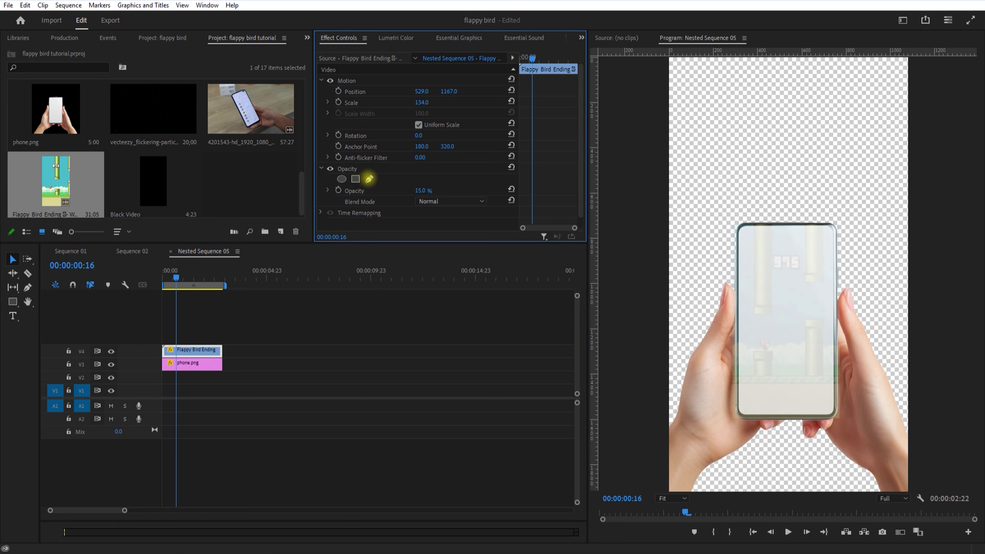
Draw a closed opacity mask on the Flappy Bird video with the Pen tool, following the rounded outline of the phone screen
{"action": "left_click", "coordinate": [373, 180]}
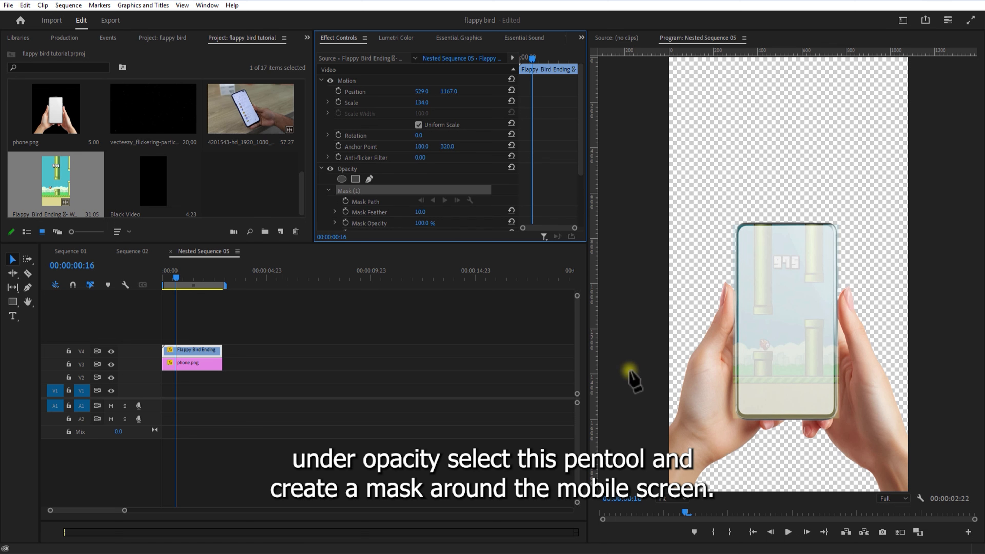
{"action": "left_click", "coordinate": [672, 498]}
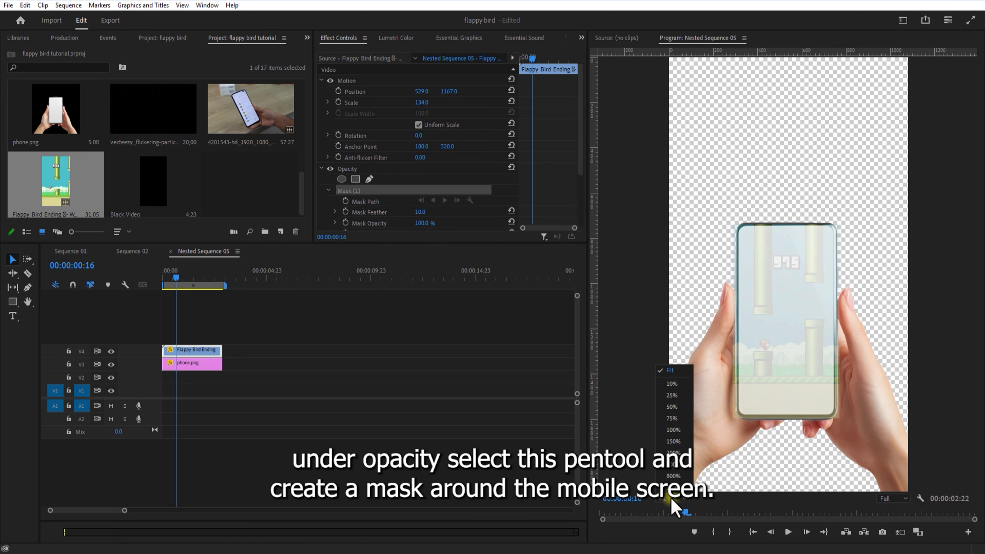
{"action": "left_click", "coordinate": [675, 438]}
{"action": "left_click", "coordinate": [672, 274]}
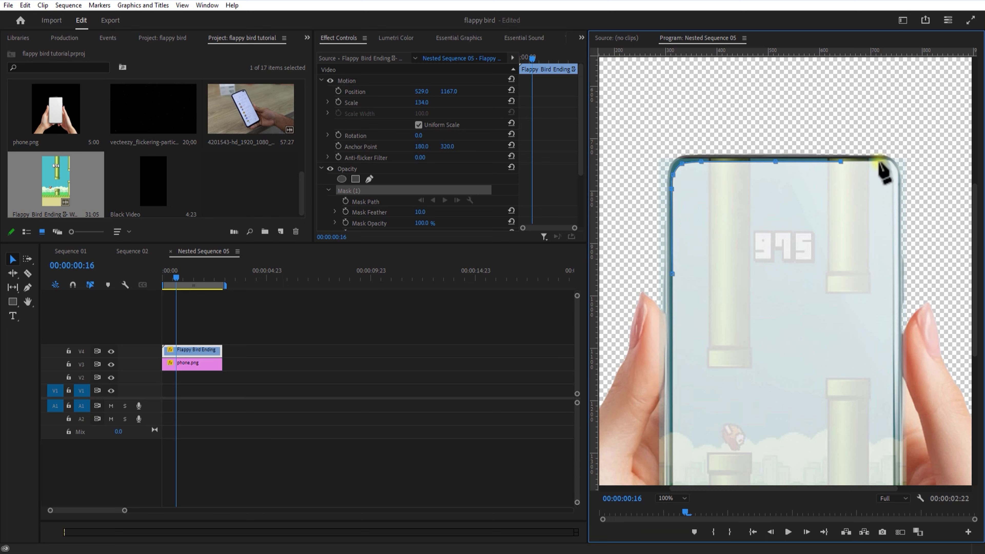
{"action": "left_click", "coordinate": [891, 359]}
{"action": "scroll", "coordinate": [892, 388], "scroll_direction": "down", "scroll_amount": 3}
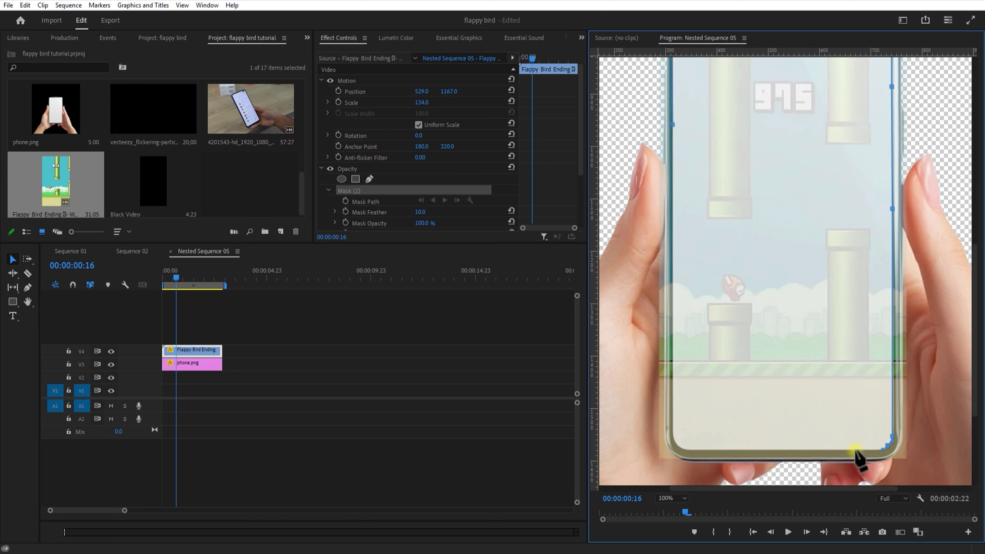
{"action": "left_click", "coordinate": [672, 125]}
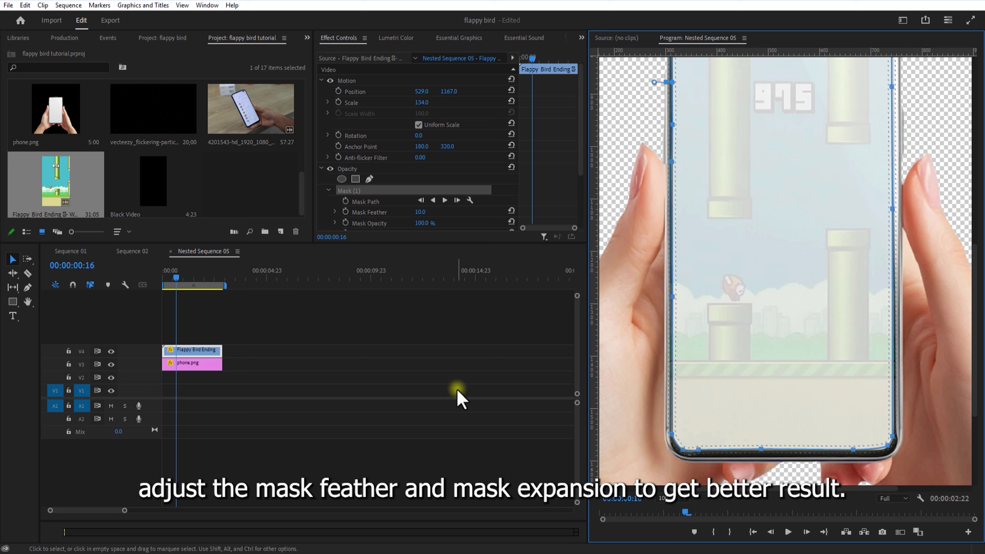
Restore the Flappy Bird video to full opacity and adjust the mask feather for a cleaner edge around the phone screen
{"action": "left_click", "coordinate": [480, 170]}
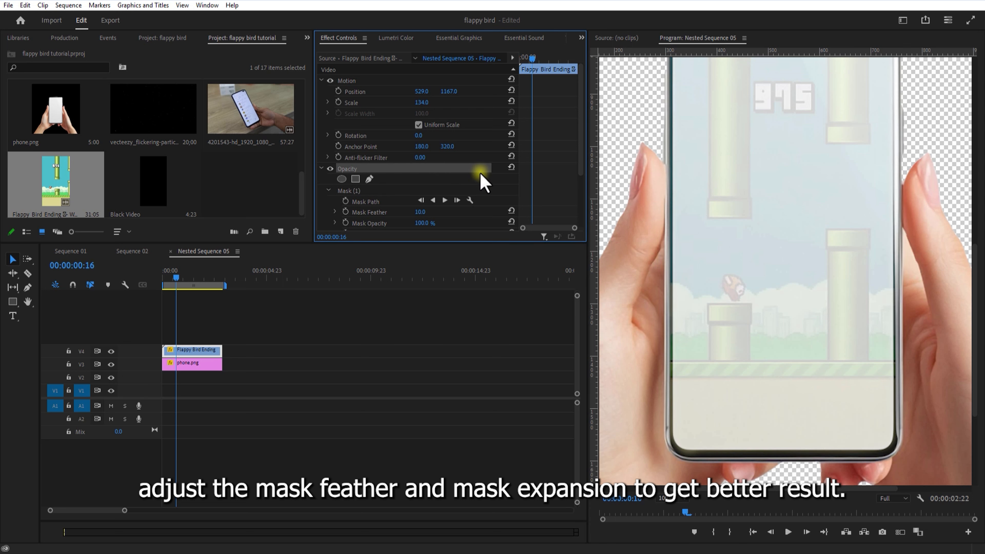
{"action": "left_click_drag", "start_coordinate": [578, 143], "coordinate": [582, 180]}
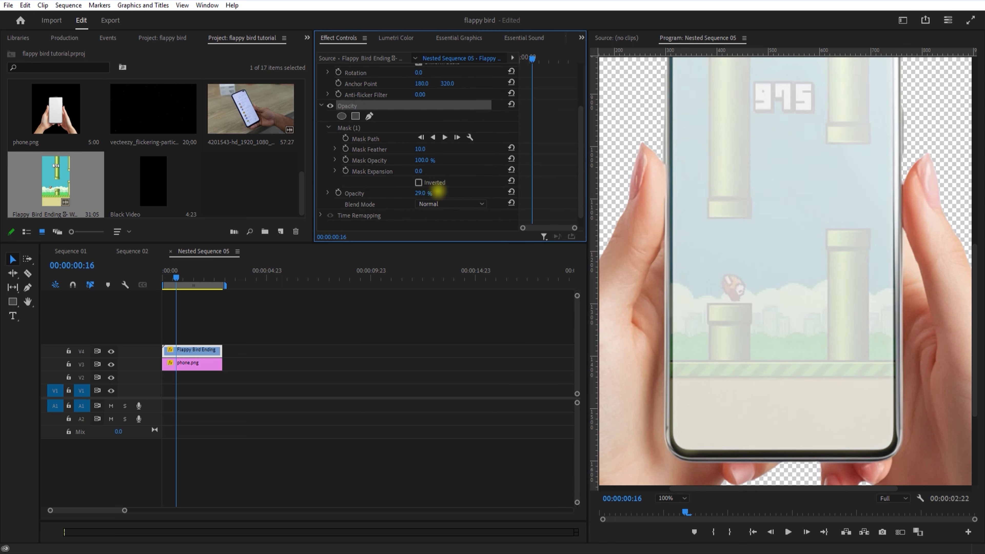
{"action": "scroll", "coordinate": [516, 191], "scroll_direction": "up", "scroll_amount": 3}
{"action": "left_click", "coordinate": [354, 191]}
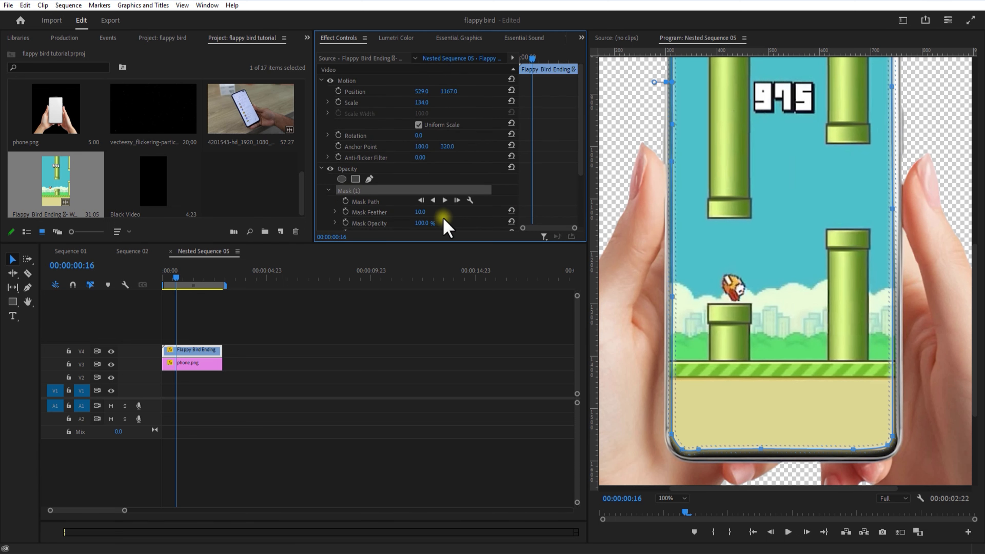
{"action": "left_click_drag", "start_coordinate": [443, 217], "coordinate": [380, 212]}
{"action": "left_click", "coordinate": [352, 397]}
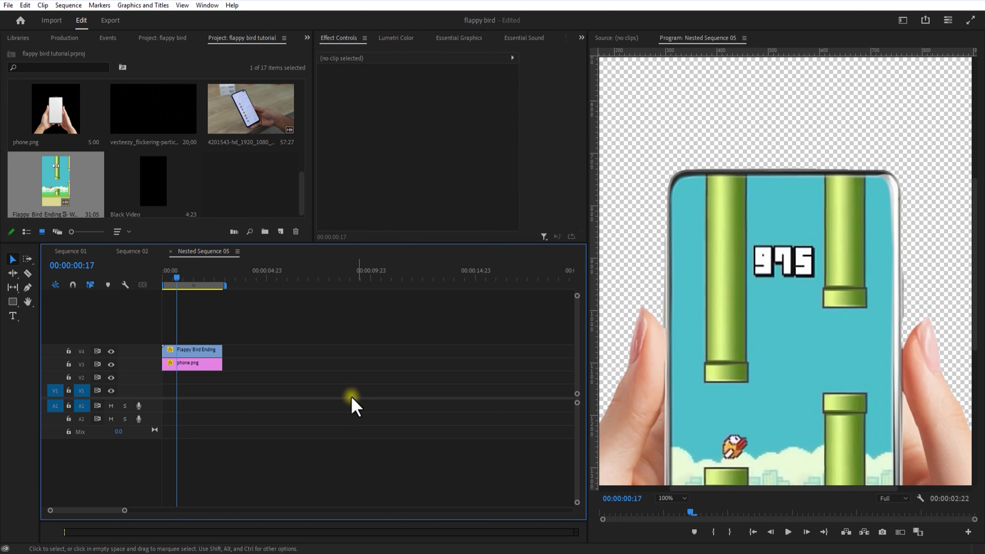
Set the preview zoom back to Fit and return from the nested sequence to Sequence 02
{"action": "left_click", "coordinate": [684, 498]}
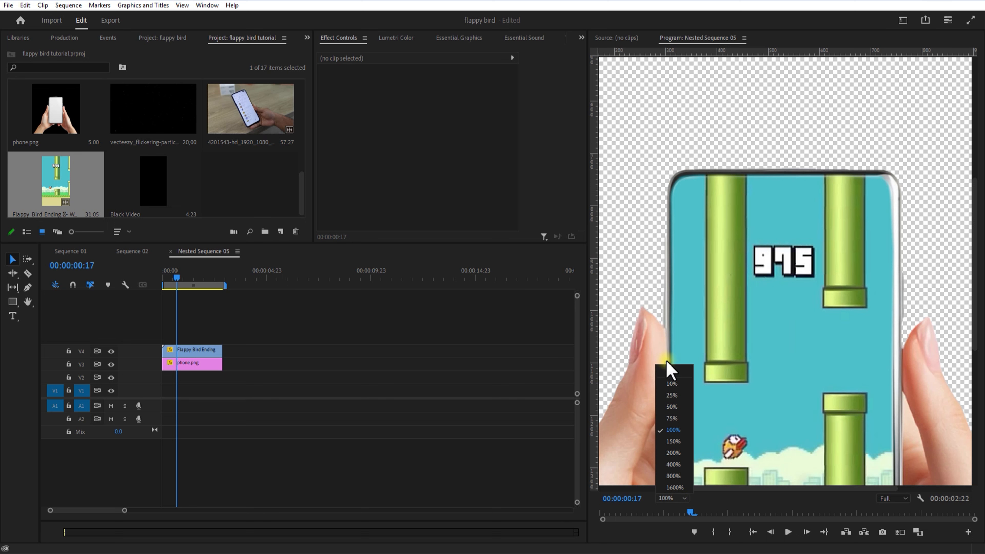
{"action": "left_click", "coordinate": [673, 374]}
{"action": "left_click", "coordinate": [660, 500]}
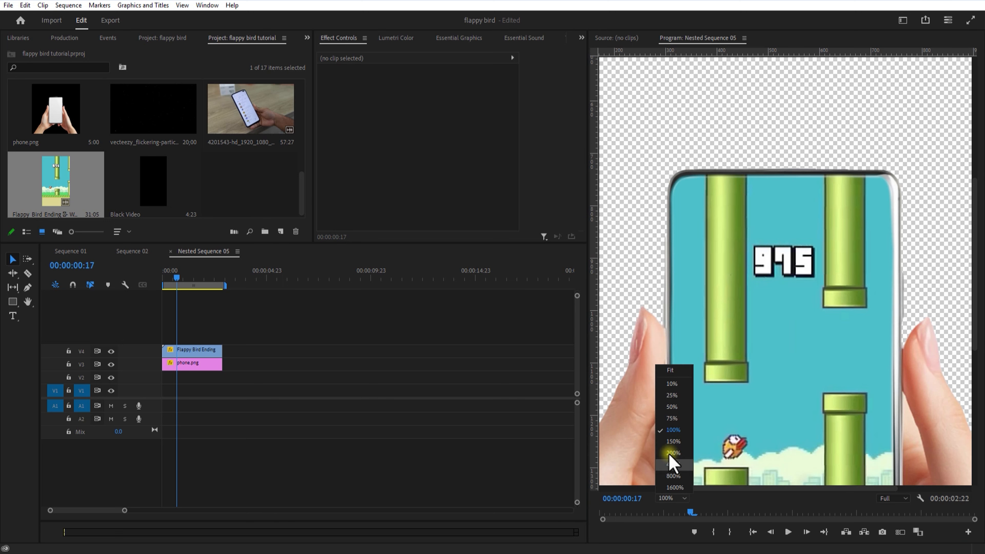
{"action": "left_click", "coordinate": [671, 371]}
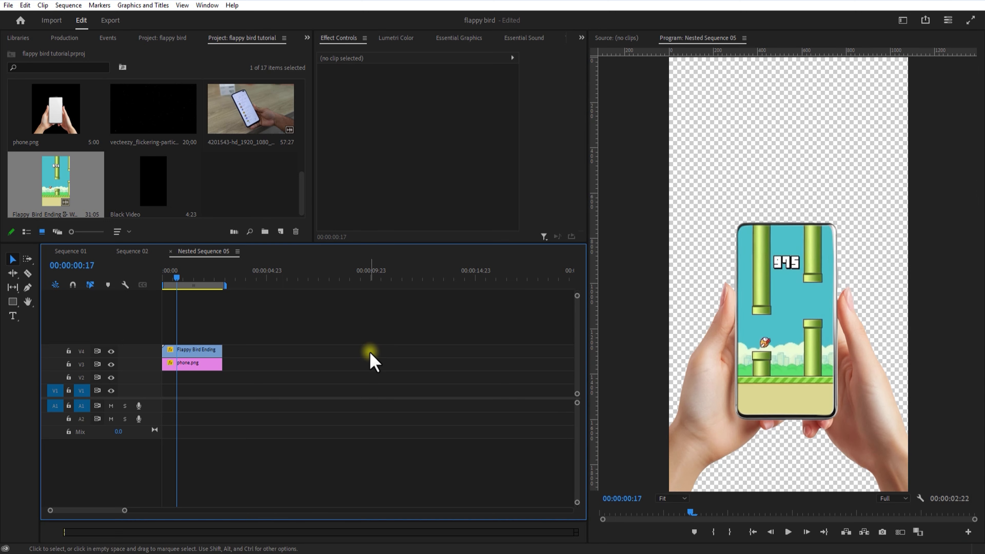
{"action": "left_click", "coordinate": [170, 253]}
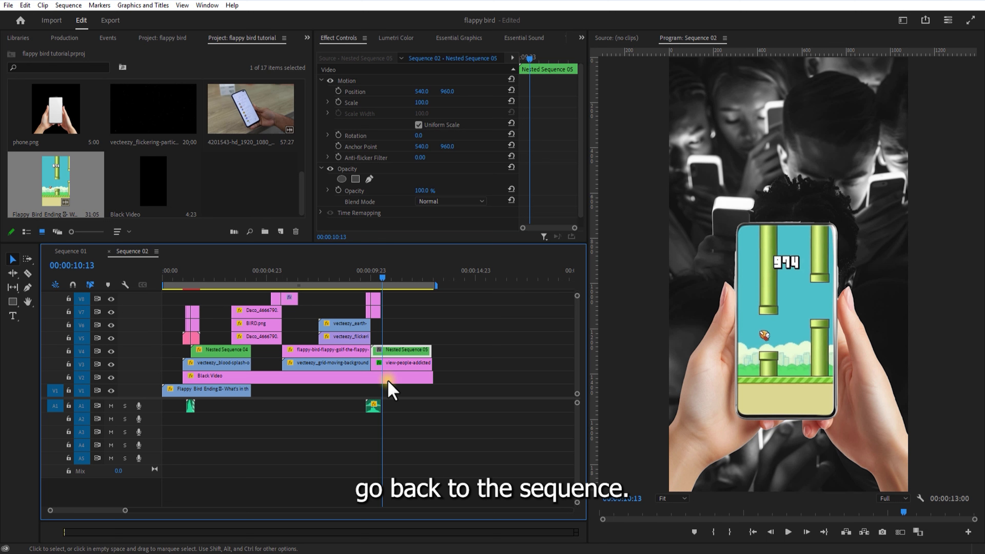
Search the effects for "TRANS" and apply the Distort Transform effect to the Nested Sequence 05 clip
{"action": "left_click", "coordinate": [305, 38]}
{"action": "left_click", "coordinate": [316, 56]}
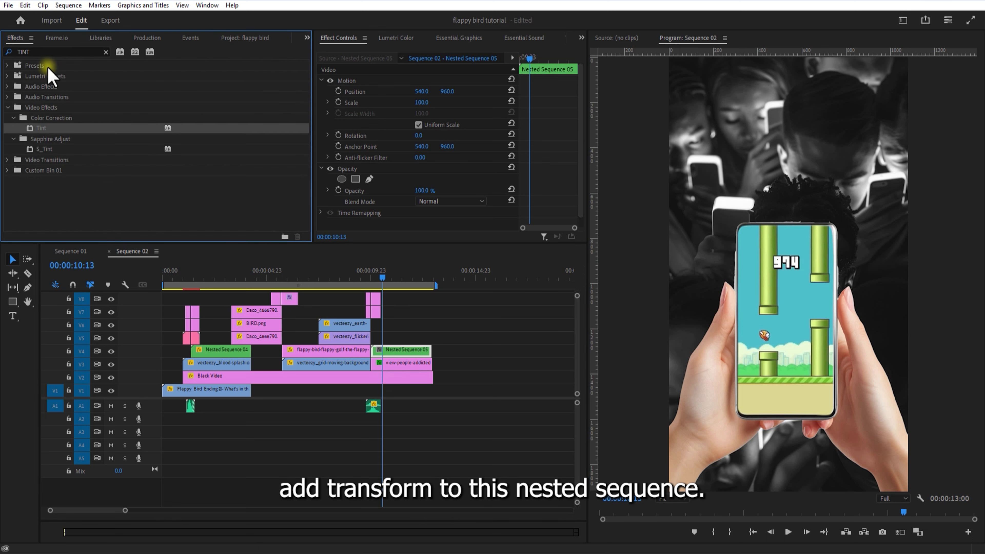
{"action": "key", "text": "BackSpace"}
{"action": "key", "text": "BackSpace"}
{"action": "key", "text": "BackSpace"}
{"action": "key", "text": "BackSpace"}
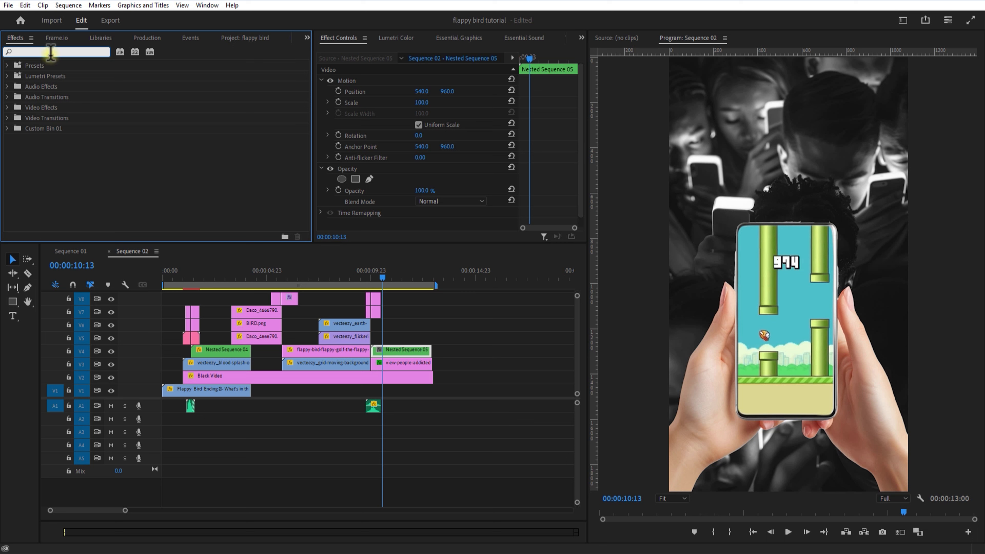
{"action": "type", "text": "TRANS"}
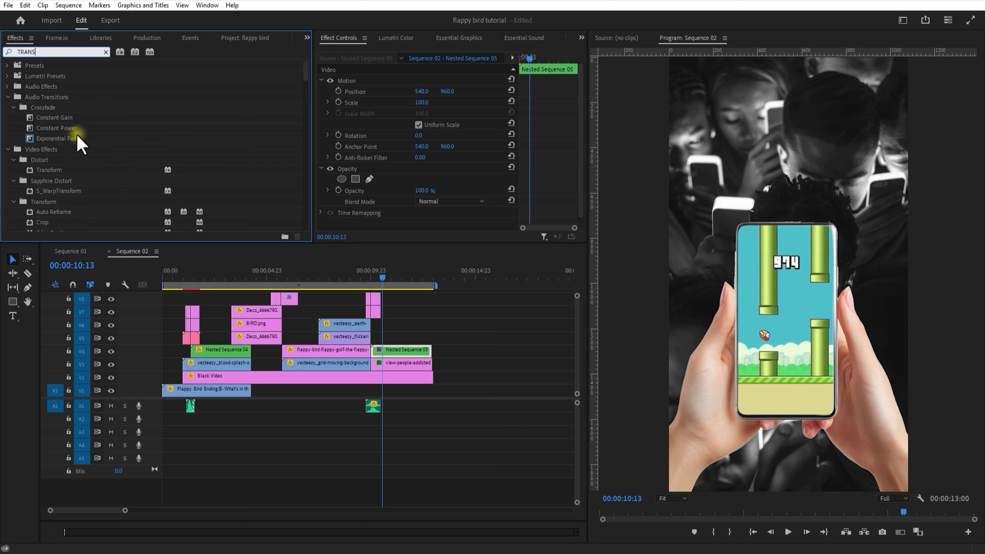
{"action": "left_click", "coordinate": [63, 171]}
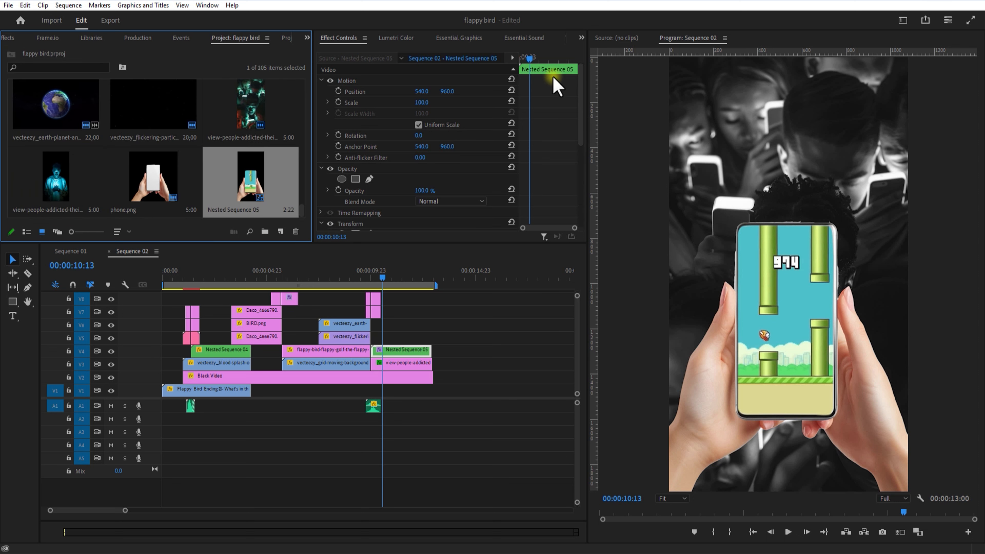
Keyframe the Nested Sequence 05 Transform position to rise from Y 2263 at 00:00:10:04 to Y 988 at 00:00:10:15
{"action": "left_click_drag", "start_coordinate": [528, 59], "coordinate": [524, 58]}
{"action": "scroll", "coordinate": [584, 148], "scroll_direction": "down", "scroll_amount": 3}
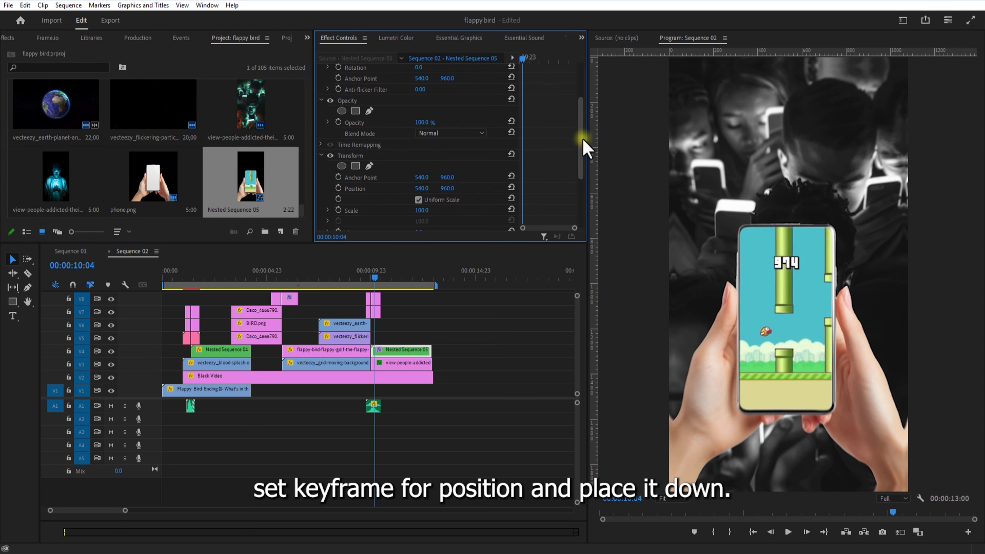
{"action": "left_click", "coordinate": [339, 189]}
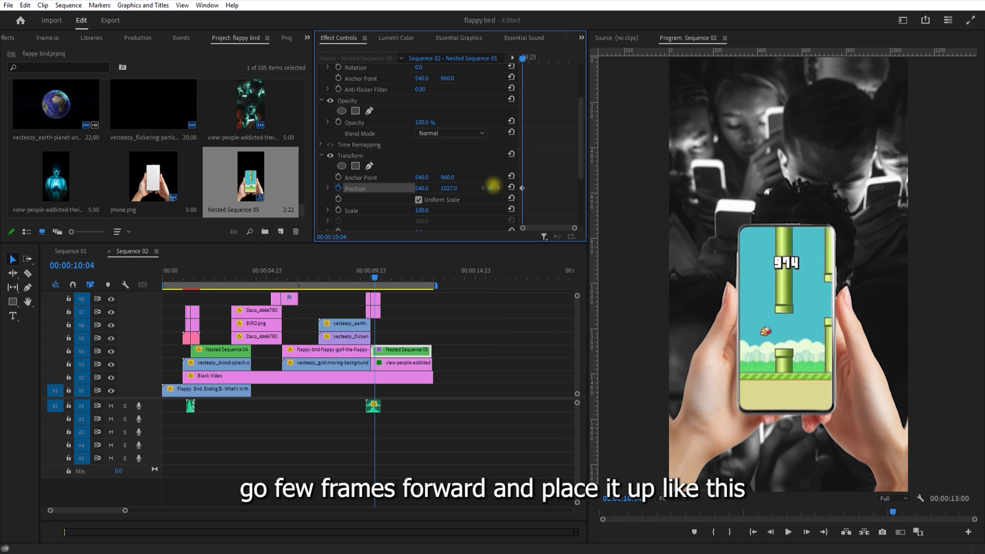
{"action": "left_click_drag", "start_coordinate": [493, 185], "coordinate": [576, 189]}
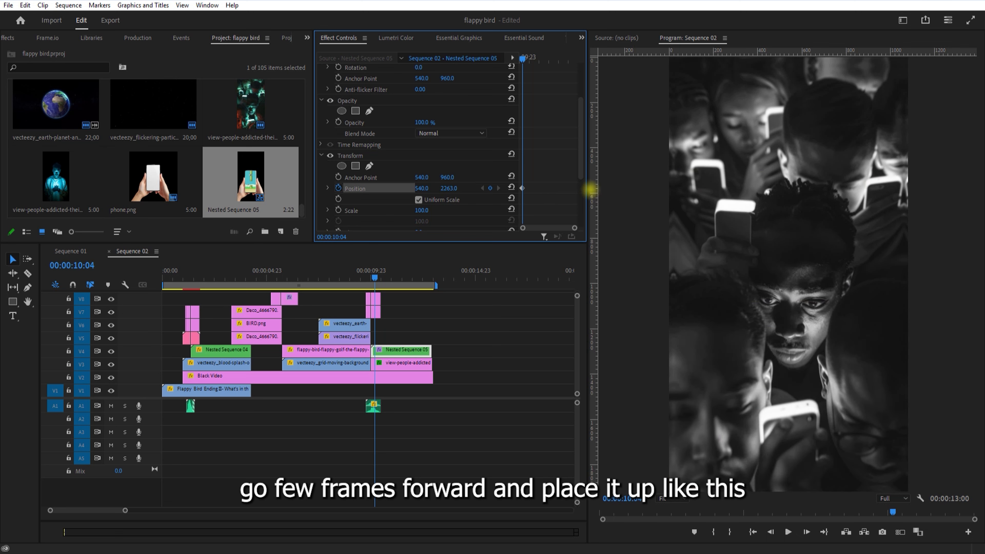
{"action": "left_click_drag", "start_coordinate": [525, 54], "coordinate": [533, 59]}
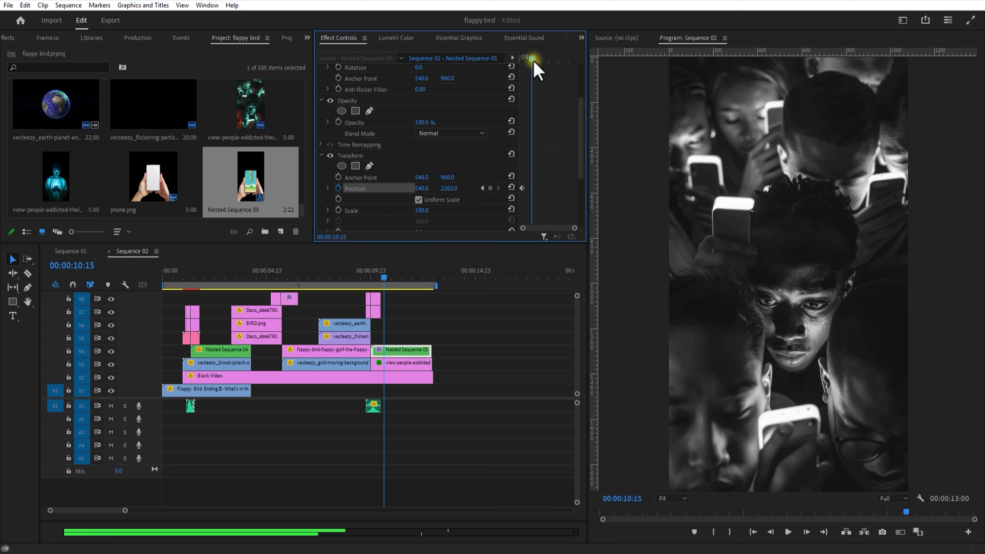
{"action": "left_click_drag", "start_coordinate": [454, 189], "coordinate": [253, 177]}
Set both position keyframes to Continuous Bezier and shape the velocity graph for a fast start that eases into the end
{"action": "left_click_drag", "start_coordinate": [547, 184], "coordinate": [515, 193]}
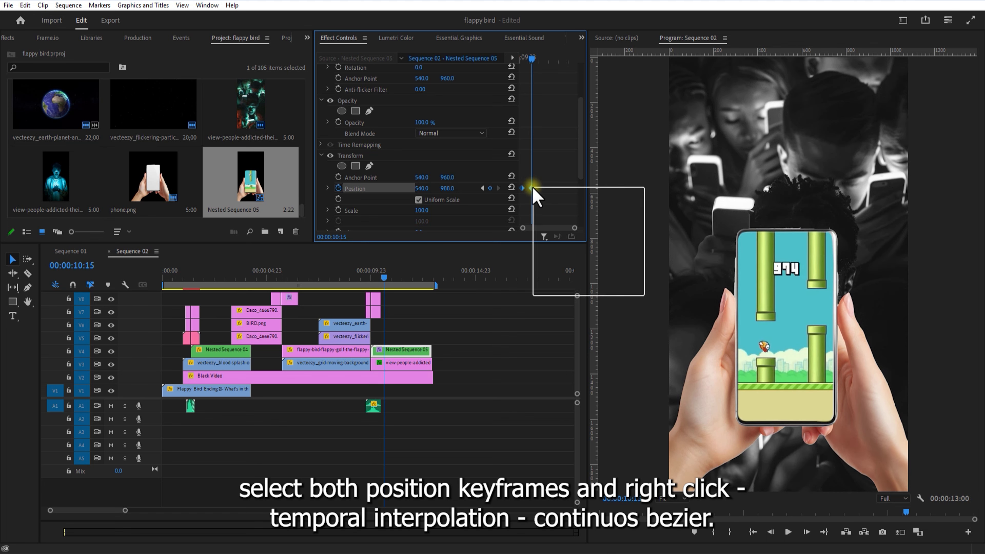
{"action": "mouse_move", "coordinate": [589, 278]}
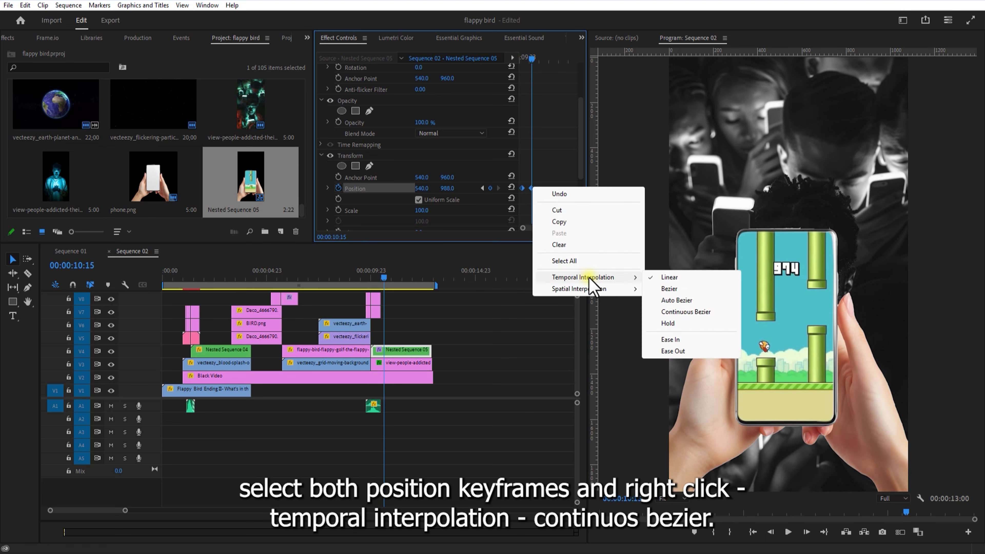
{"action": "left_click", "coordinate": [679, 312]}
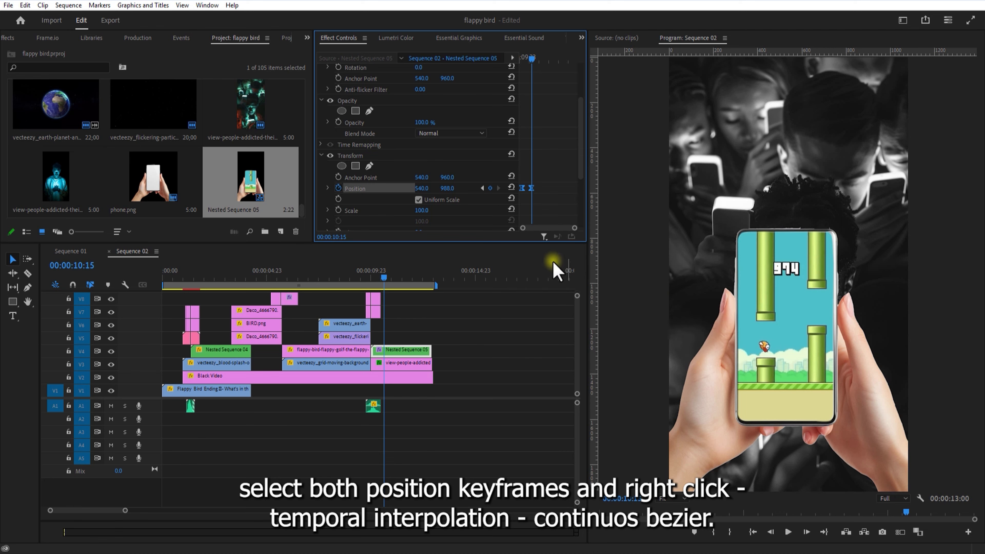
{"action": "left_click", "coordinate": [327, 188]}
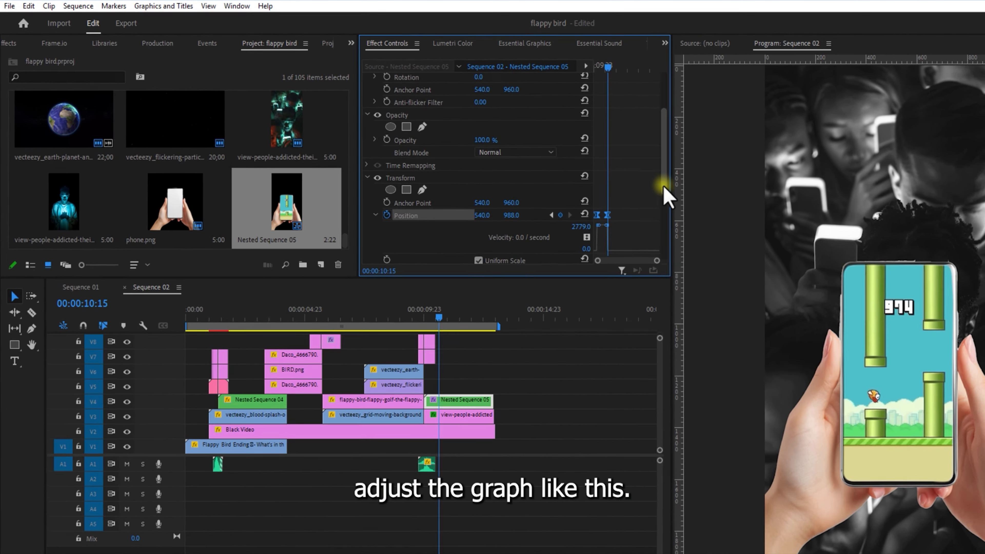
{"action": "left_click_drag", "start_coordinate": [581, 165], "coordinate": [581, 176]}
{"action": "left_click_drag", "start_coordinate": [735, 294], "coordinate": [719, 294]}
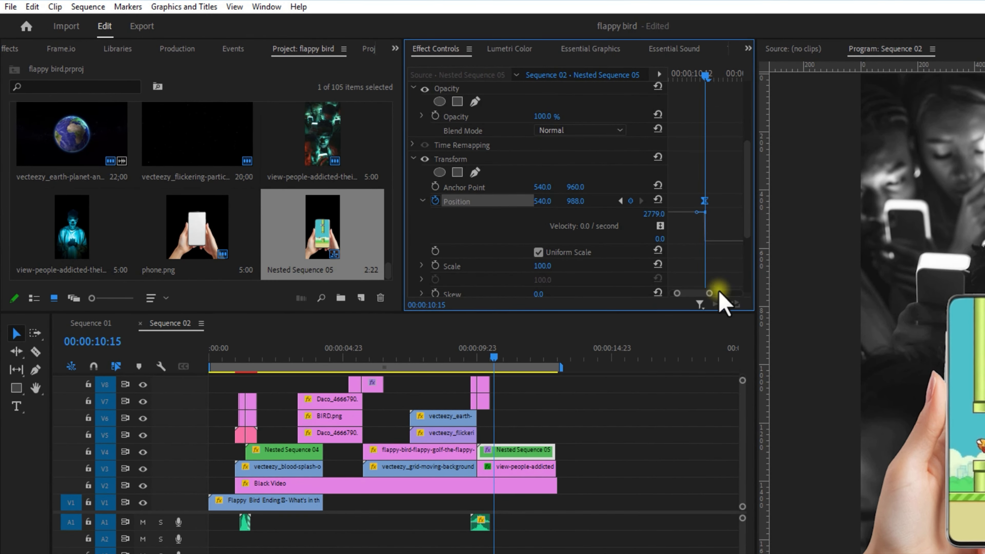
{"action": "left_click_drag", "start_coordinate": [696, 212], "coordinate": [660, 249]}
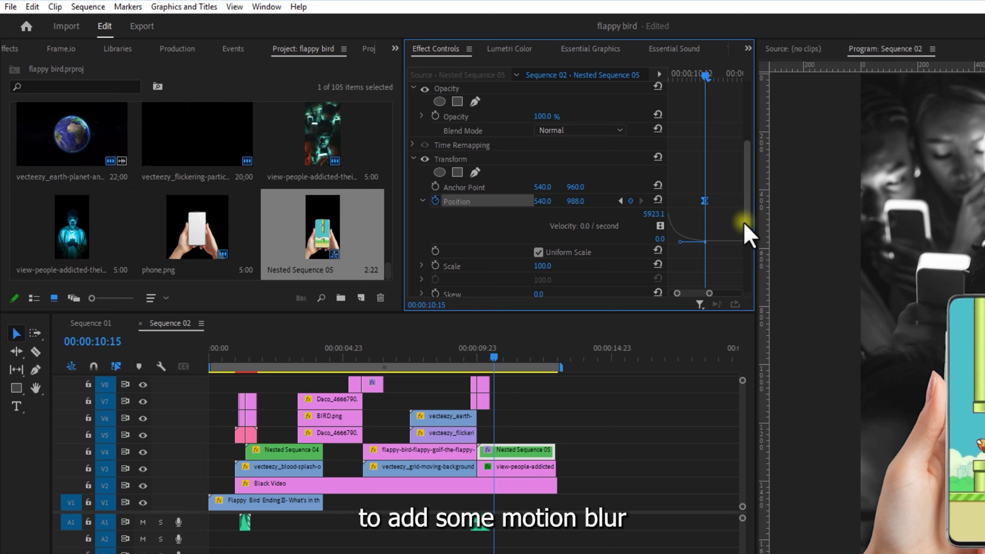
Set the Transform effect's shutter angle to 100 for motion blur and play back the phone's entrance
{"action": "left_click_drag", "start_coordinate": [745, 223], "coordinate": [744, 282]}
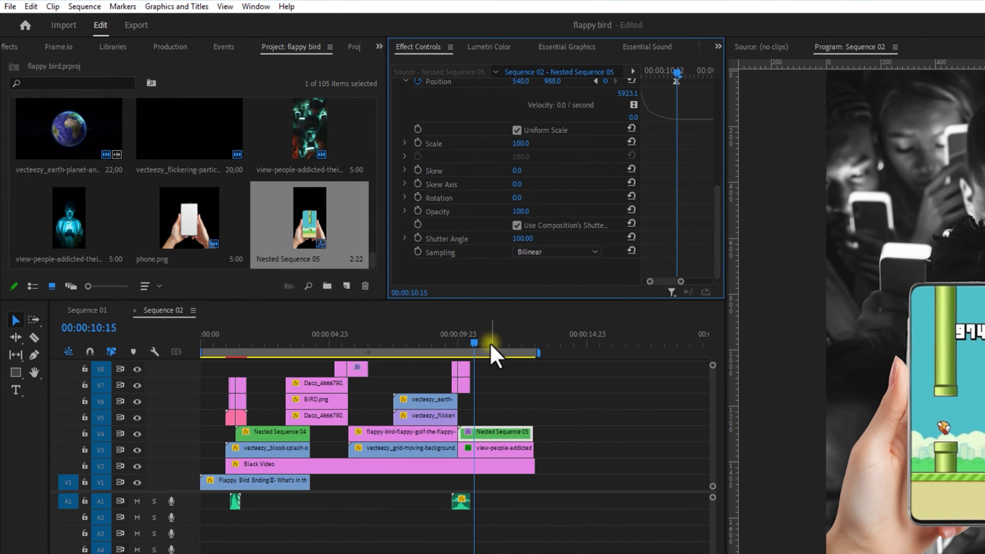
{"action": "left_click_drag", "start_coordinate": [494, 357], "coordinate": [470, 358]}
{"action": "left_click", "coordinate": [789, 532]}
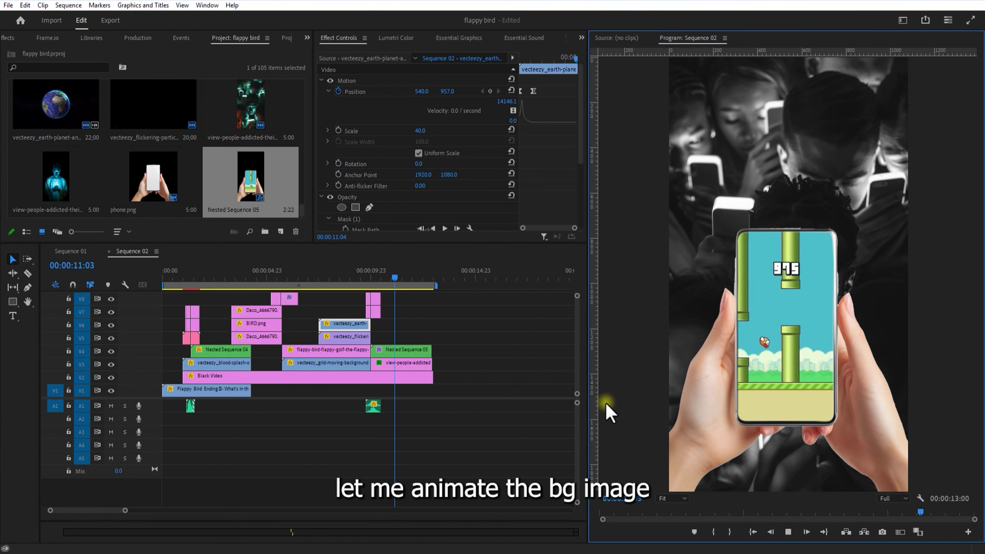
Scale the black-and-white crowd image to 40 and set a Position keyframe at its start, 00:00:10:00
{"action": "left_click", "coordinate": [406, 278]}
{"action": "mouse_move", "coordinate": [406, 277]}
{"action": "left_mouse_down"}
{"action": "mouse_move", "coordinate": [375, 280]}
{"action": "mouse_move", "coordinate": [401, 277]}
{"action": "left_mouse_up"}
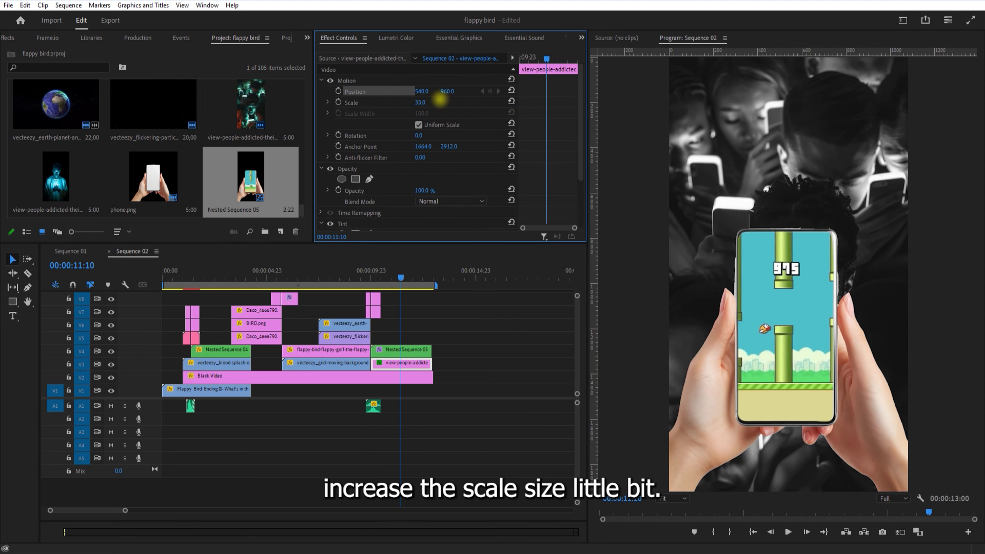
{"action": "mouse_move", "coordinate": [439, 100]}
{"action": "left_mouse_down"}
{"action": "mouse_move", "coordinate": [477, 95]}
{"action": "mouse_move", "coordinate": [451, 99]}
{"action": "left_mouse_up"}
{"action": "key", "text": "Up"}
{"action": "left_click", "coordinate": [339, 91]}
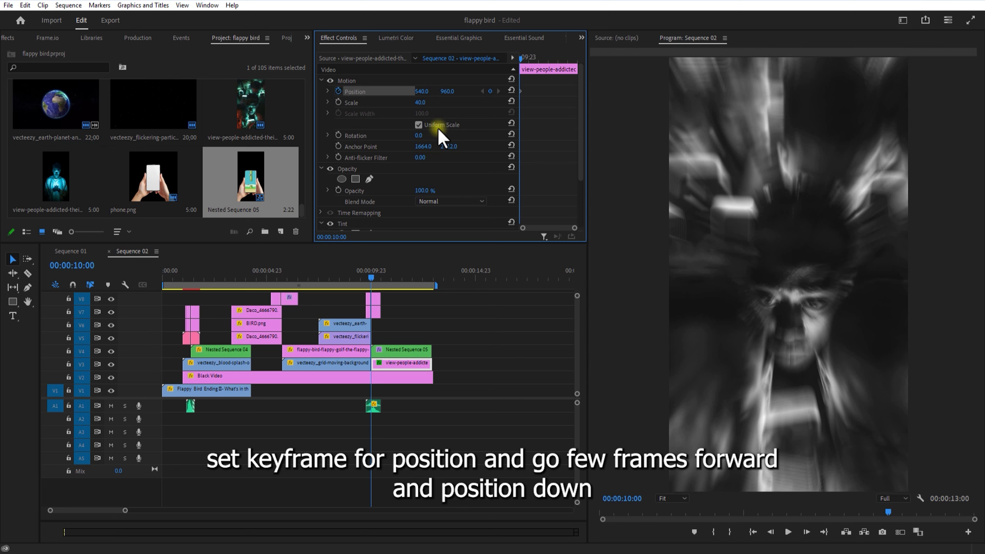
Add a second Position keyframe that moves the crowd image downward, place it at the clip's end, and play the scene
{"action": "left_click_drag", "start_coordinate": [522, 66], "coordinate": [546, 75]}
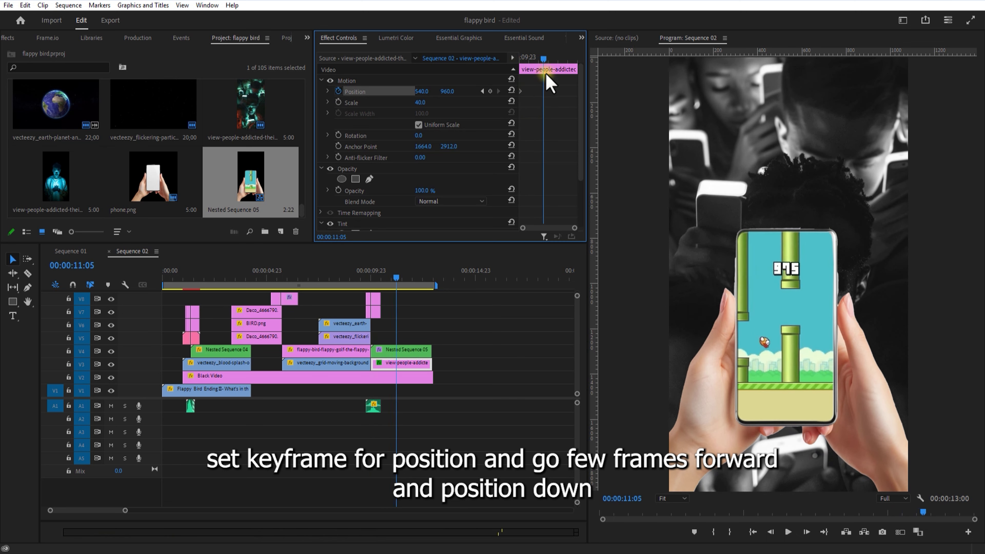
{"action": "key", "text": "Right"}
{"action": "key", "text": "Right"}
{"action": "key", "text": "Right"}
{"action": "left_click_drag", "start_coordinate": [464, 91], "coordinate": [546, 90]}
{"action": "left_click", "coordinate": [482, 91]}
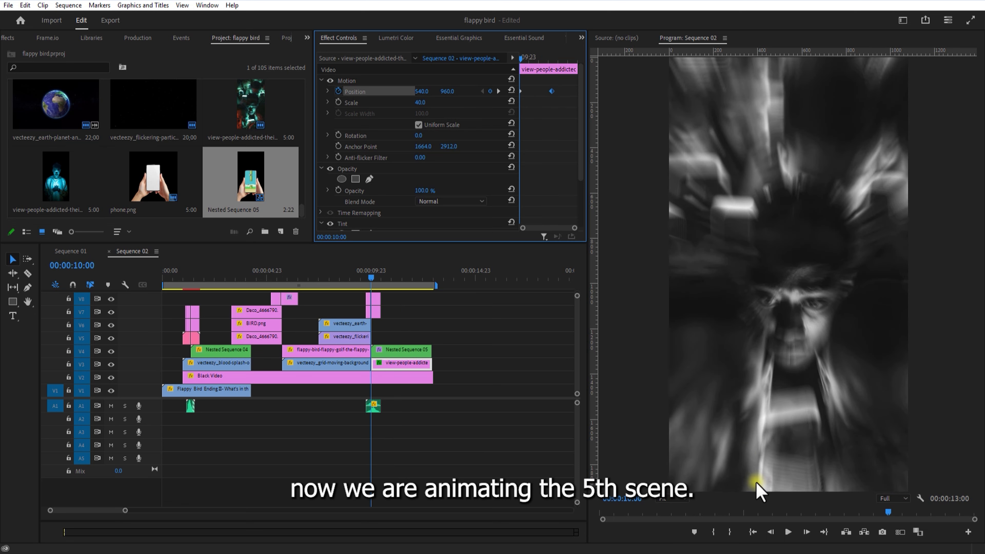
{"action": "left_click", "coordinate": [788, 532]}
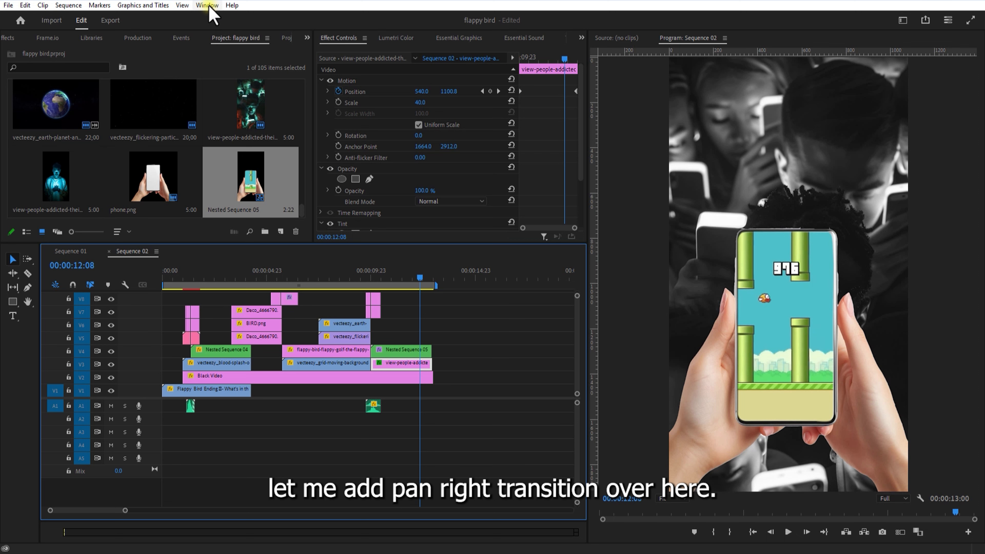
Add the Pan transition with sound from Premiere Composer's Starter Pack at 00:00:12:08
{"action": "left_click", "coordinate": [207, 5]}
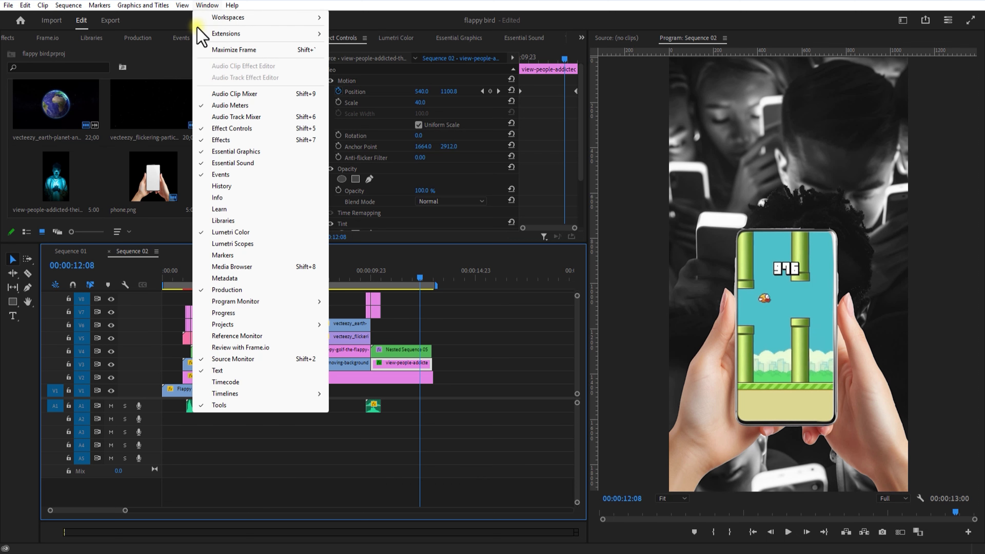
{"action": "mouse_move", "coordinate": [249, 35]}
{"action": "left_click", "coordinate": [386, 78]}
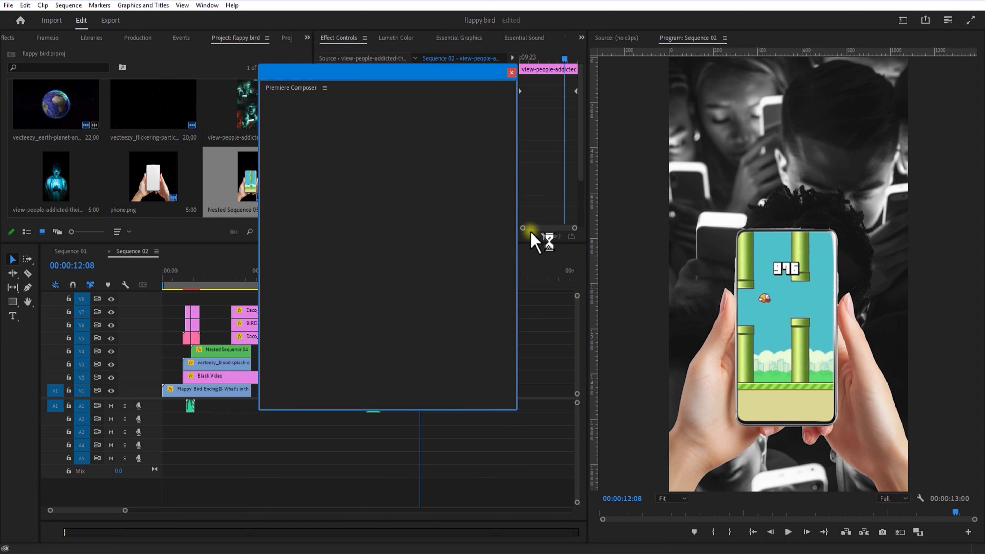
{"action": "left_click", "coordinate": [273, 137]}
{"action": "left_click", "coordinate": [315, 175]}
{"action": "left_click", "coordinate": [405, 145]}
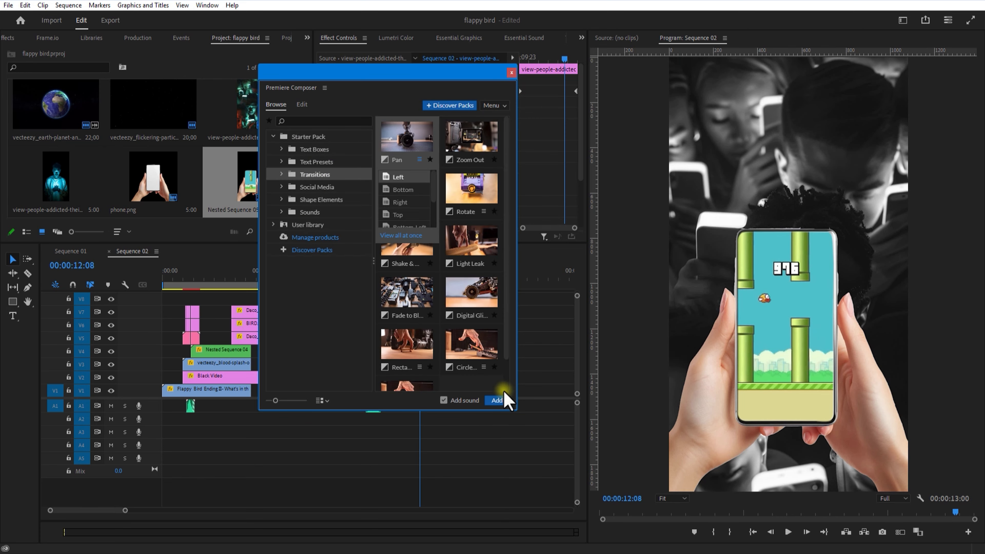
{"action": "left_click", "coordinate": [497, 400]}
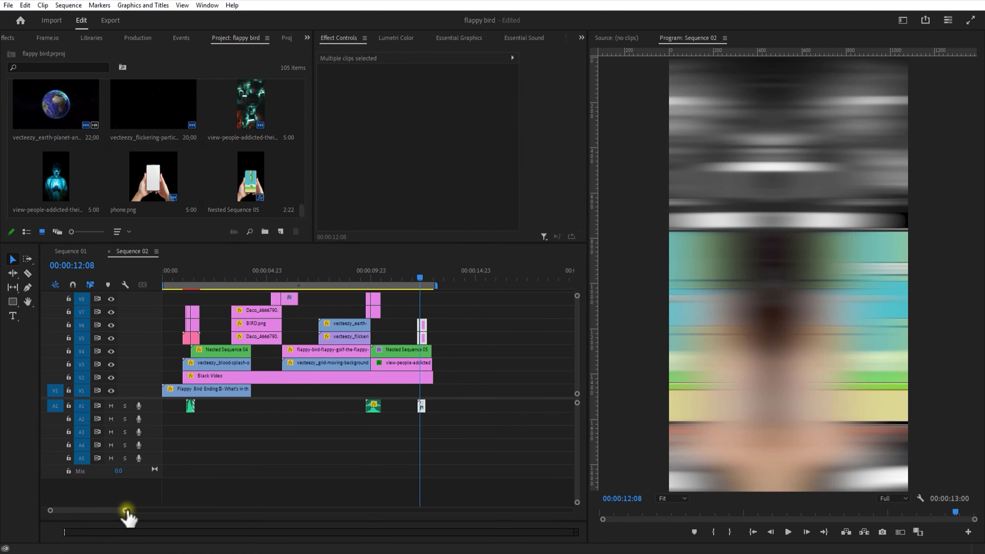
Align the Pan transition with the end of the phone scene's clips and extend the Black Video past it
{"action": "left_click_drag", "start_coordinate": [125, 511], "coordinate": [93, 510]}
{"action": "left_click_drag", "start_coordinate": [365, 338], "coordinate": [441, 378]}
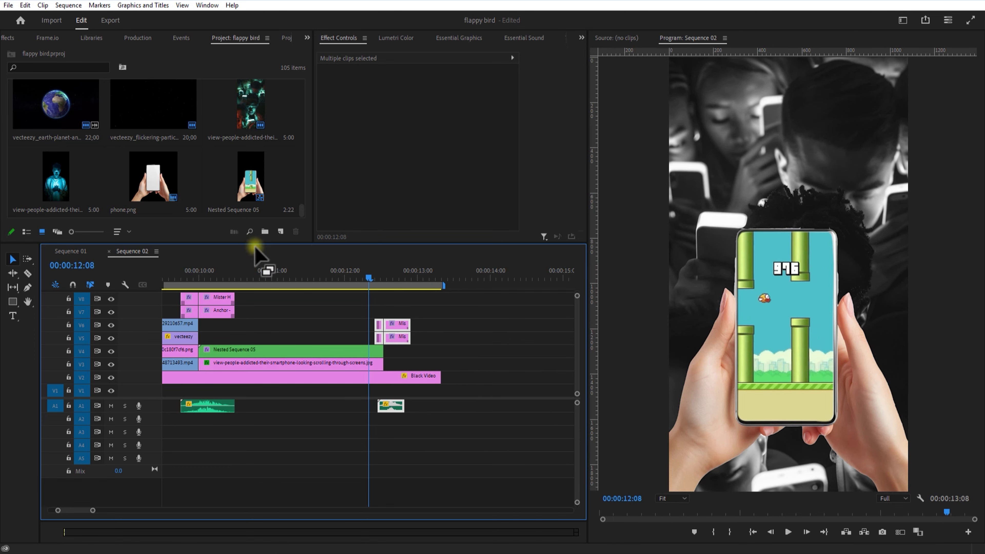
{"action": "left_click_drag", "start_coordinate": [369, 280], "coordinate": [381, 284]}
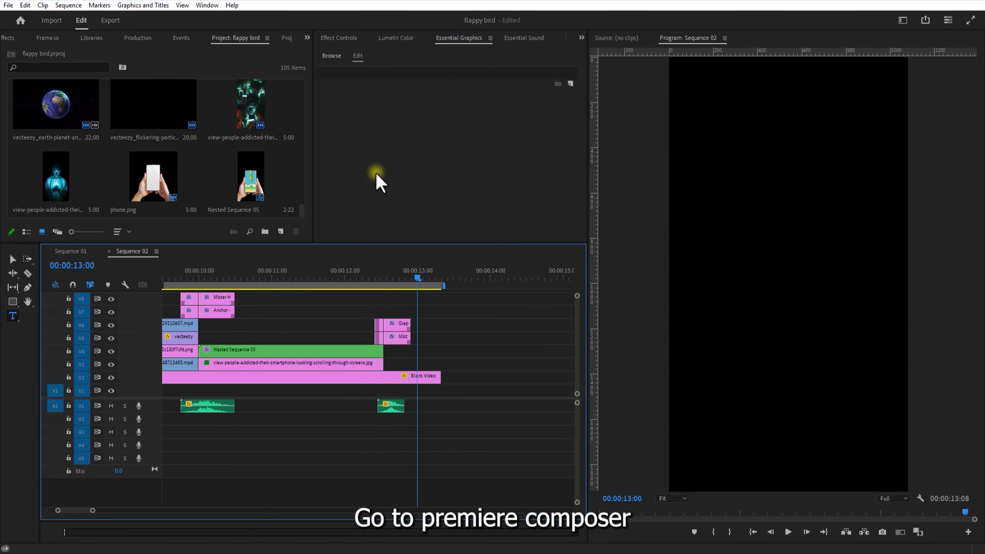
Insert the Fade Characters Separately text preset from Premiere Composer's Starter Pack at 00:00:13:00
{"action": "left_click", "coordinate": [206, 5]}
{"action": "mouse_move", "coordinate": [244, 31]}
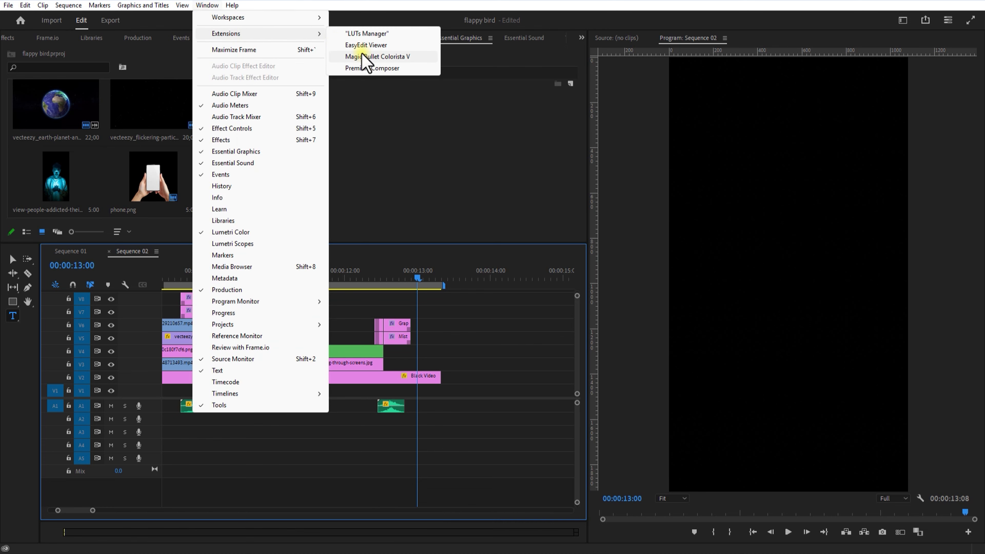
{"action": "left_click", "coordinate": [399, 58]}
{"action": "left_click", "coordinate": [272, 136]}
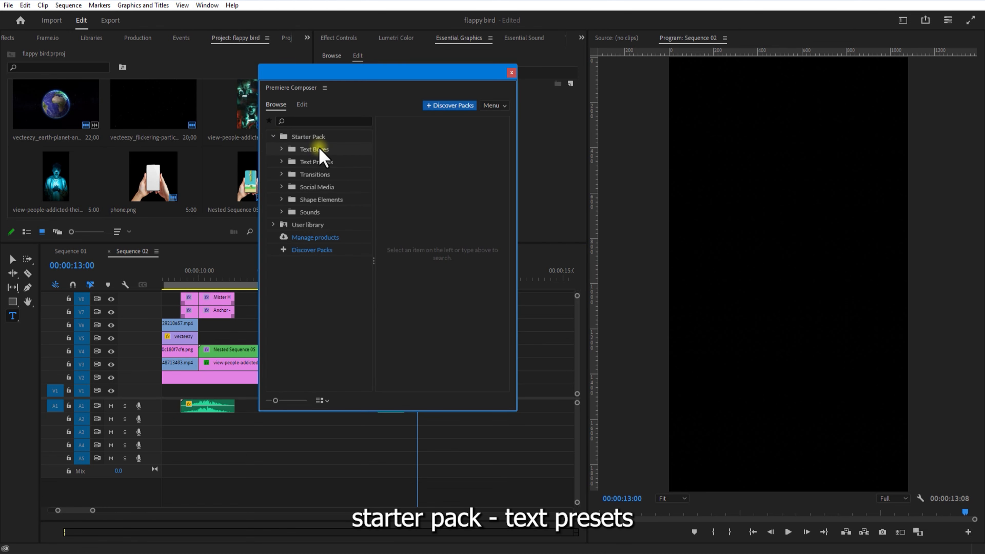
{"action": "left_click", "coordinate": [321, 161]}
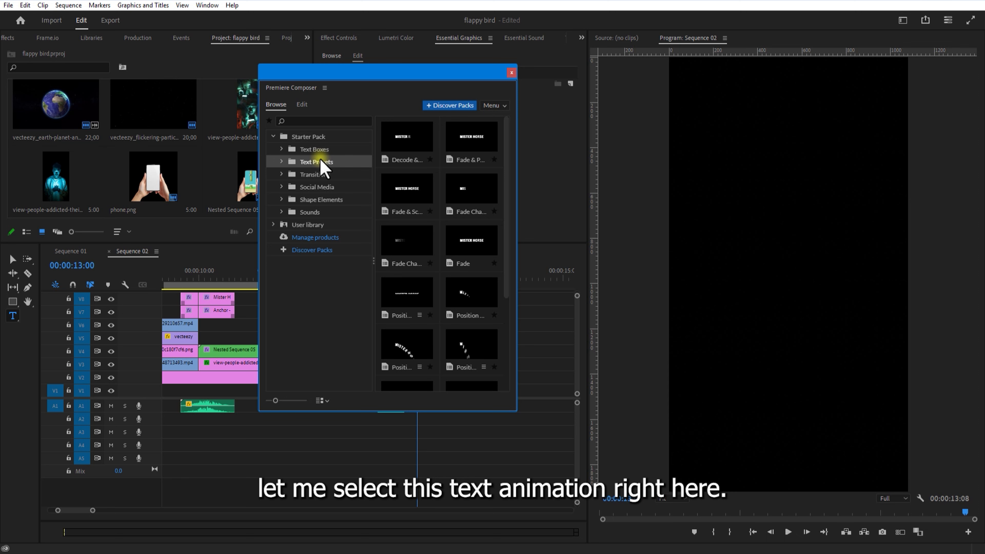
{"action": "left_click", "coordinate": [488, 194]}
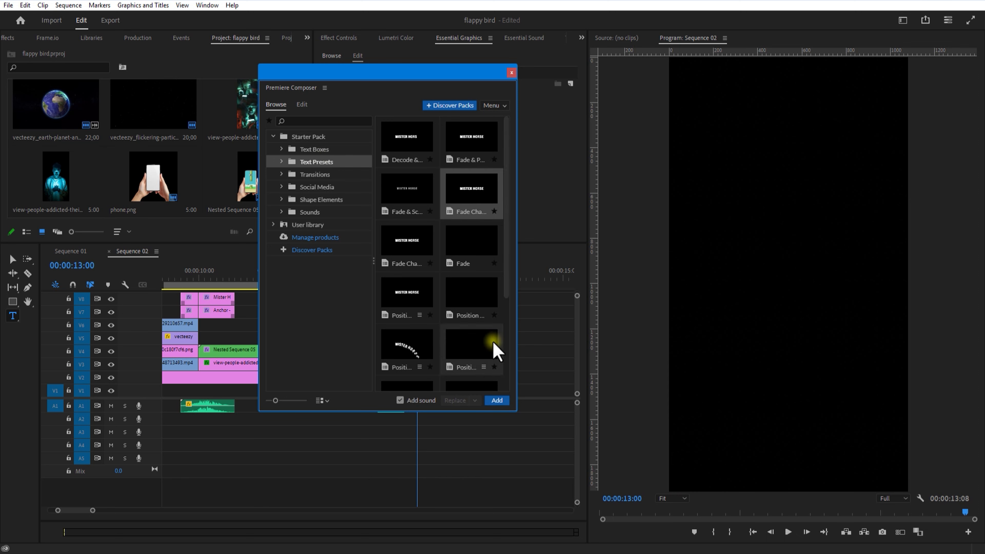
{"action": "left_click", "coordinate": [487, 402]}
Change the preset's text to "Simple? Yes", set its font to Edwardian Script ITC, and close Premiere Composer
{"action": "left_click", "coordinate": [276, 199]}
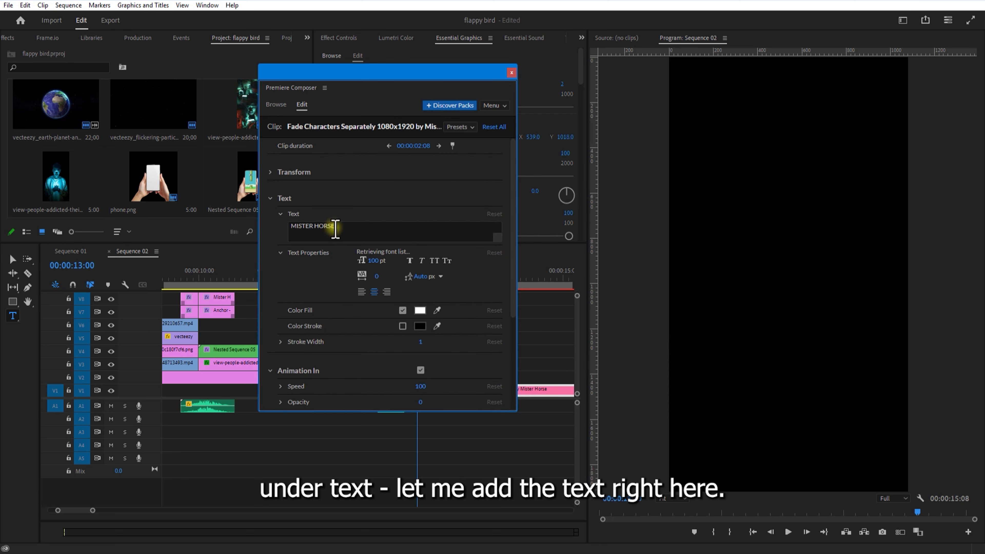
{"action": "left_click", "coordinate": [335, 229]}
{"action": "key", "text": "ctrl+a"}
{"action": "key", "text": "BackSpace"}
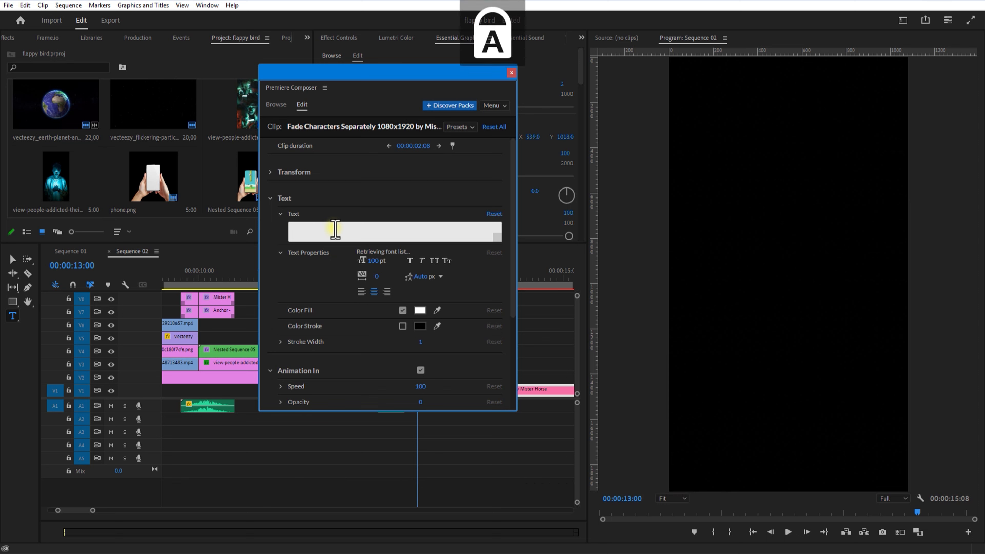
{"action": "type", "text": "Simple? Yes"}
{"action": "left_click", "coordinate": [382, 253]}
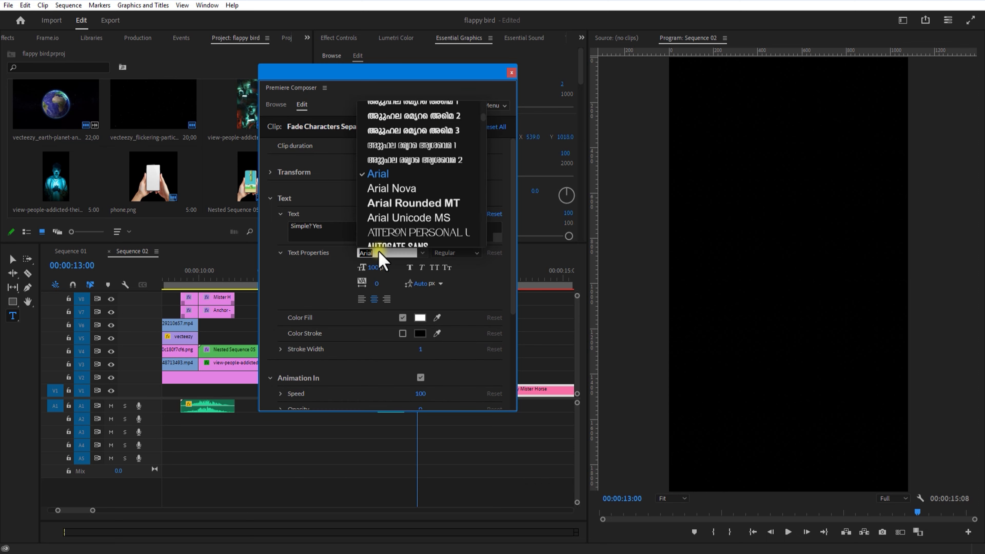
{"action": "type", "text": "edwa"}
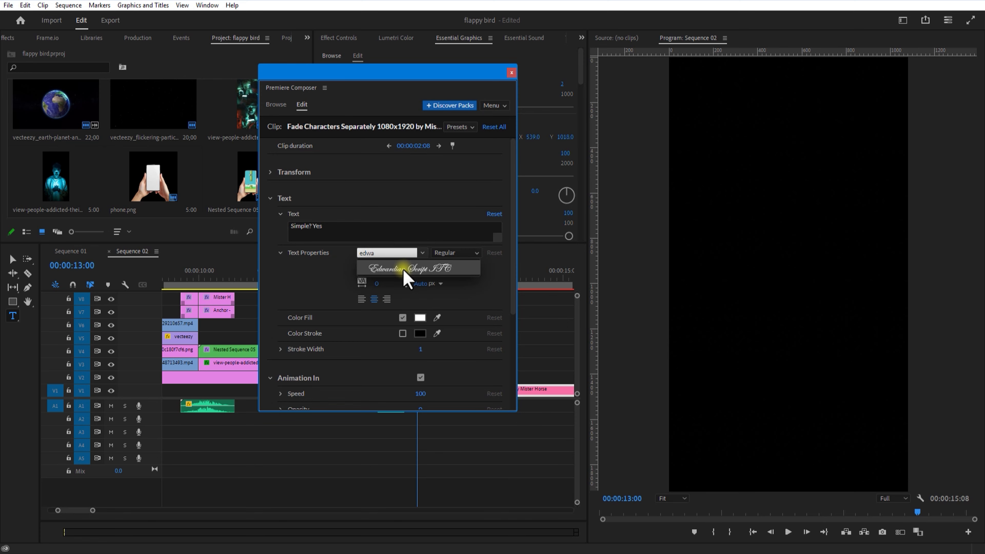
{"action": "left_click", "coordinate": [402, 268]}
{"action": "left_click", "coordinate": [511, 72]}
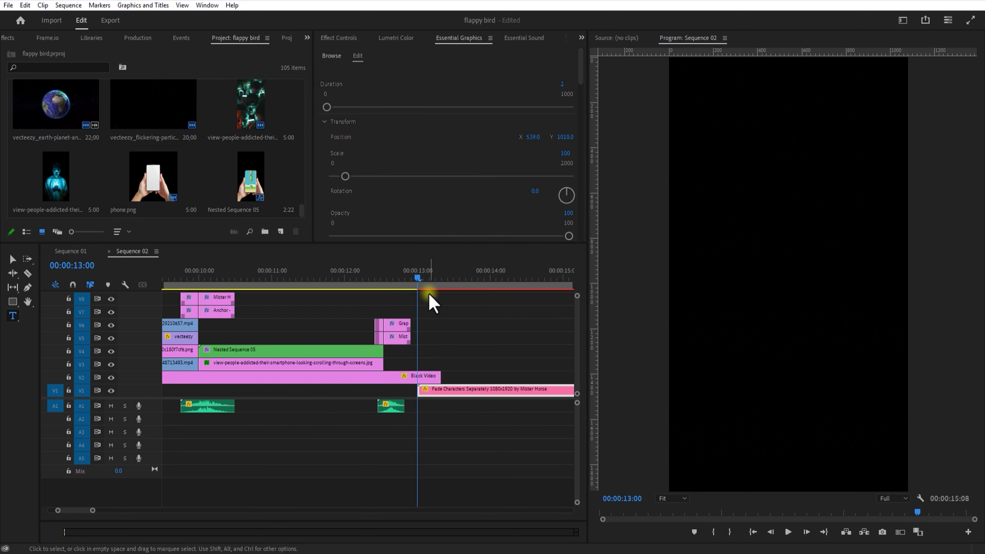
Move the text clip to V3 directly after the crowd image and extend the Black Video beneath its full length
{"action": "left_click_drag", "start_coordinate": [428, 281], "coordinate": [442, 293]}
{"action": "left_click_drag", "start_coordinate": [422, 390], "coordinate": [416, 363]}
{"action": "left_click", "coordinate": [418, 287]}
{"action": "left_click_drag", "start_coordinate": [417, 286], "coordinate": [429, 286]}
{"action": "left_click_drag", "start_coordinate": [442, 364], "coordinate": [558, 377]}
{"action": "left_click_drag", "start_coordinate": [423, 285], "coordinate": [437, 328]}
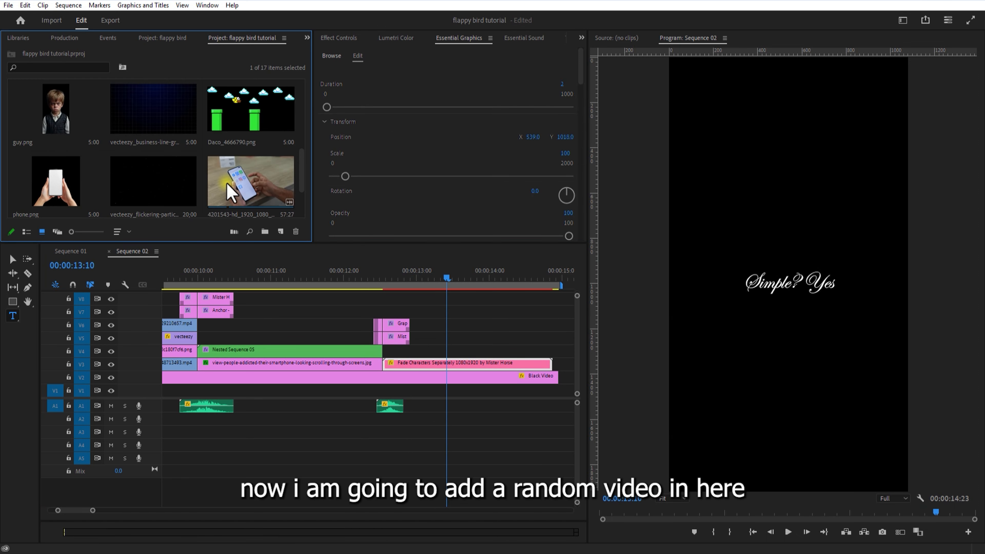
Place the 4201543-hd phone video on V4 above the text, cut it into three short clips, and remove the excess
{"action": "left_click_drag", "start_coordinate": [231, 187], "coordinate": [416, 350]}
{"action": "left_click_drag", "start_coordinate": [92, 510], "coordinate": [148, 510]}
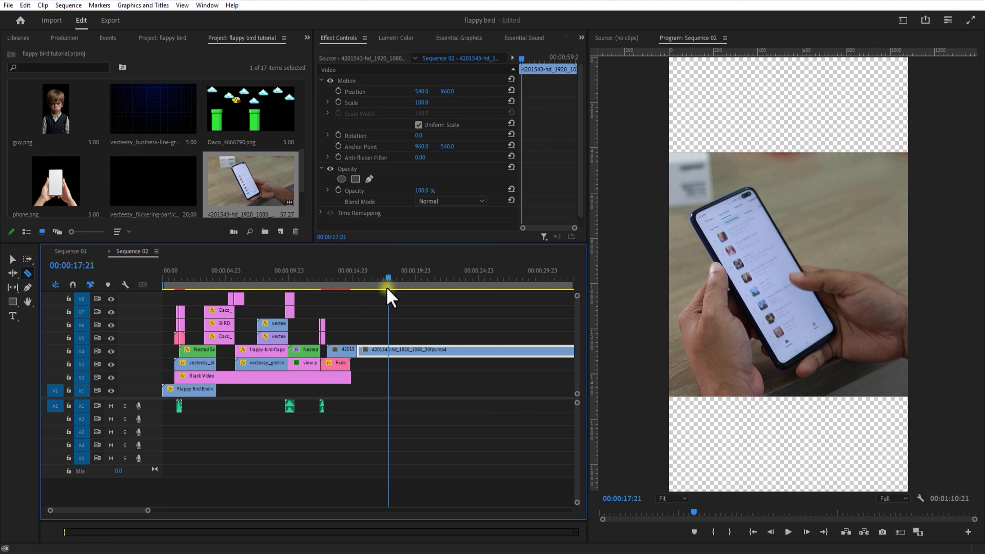
{"action": "left_click", "coordinate": [478, 348]}
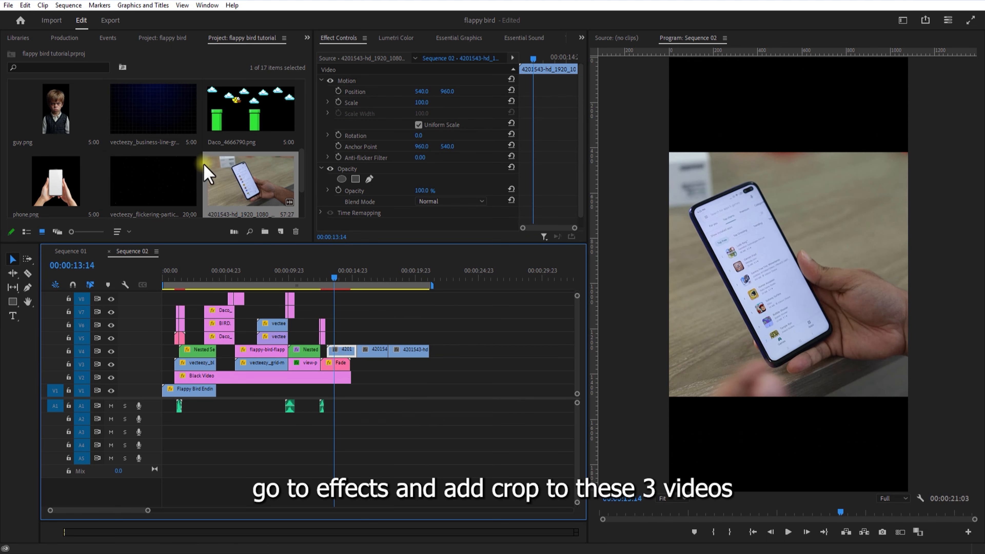
Find the Crop effect and apply it to the first phone video clip on V4
{"action": "left_click", "coordinate": [307, 38]}
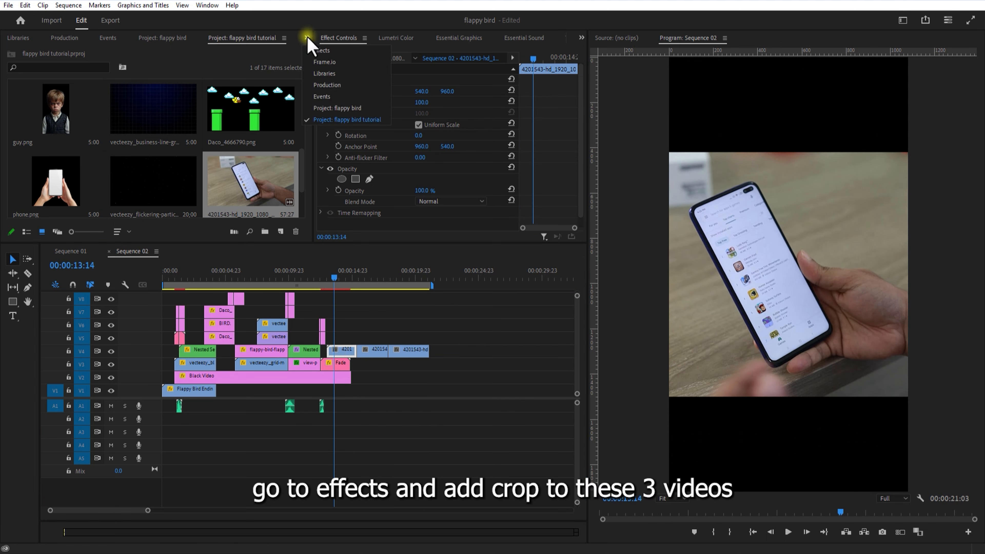
{"action": "left_click", "coordinate": [321, 51]}
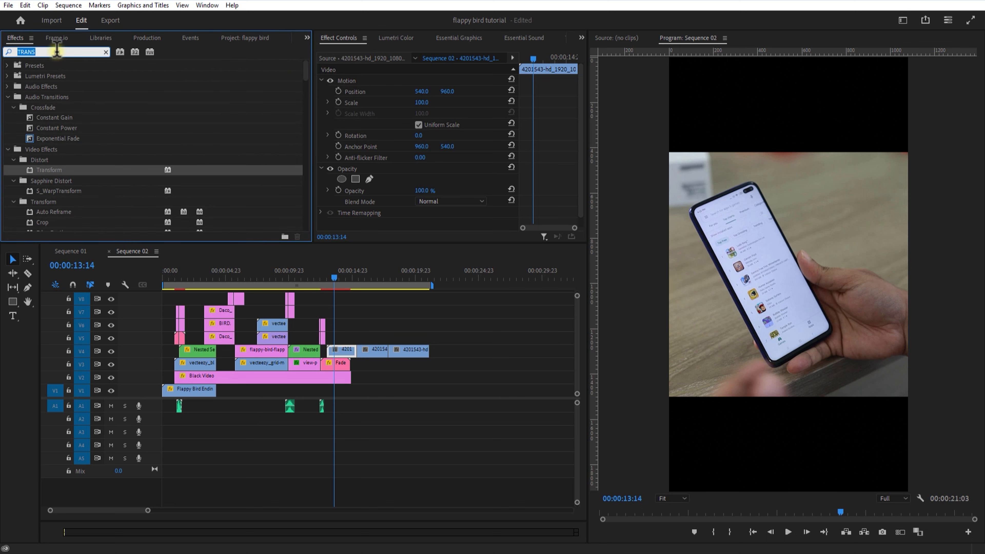
{"action": "type", "text": "crop"}
{"action": "left_click", "coordinate": [38, 128]}
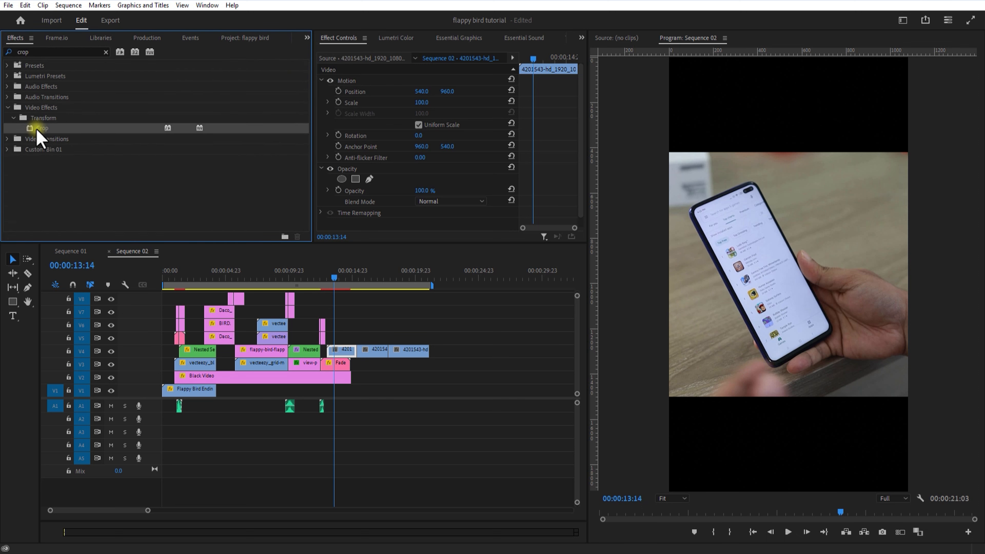
{"action": "left_click_drag", "start_coordinate": [342, 352], "coordinate": [342, 351]}
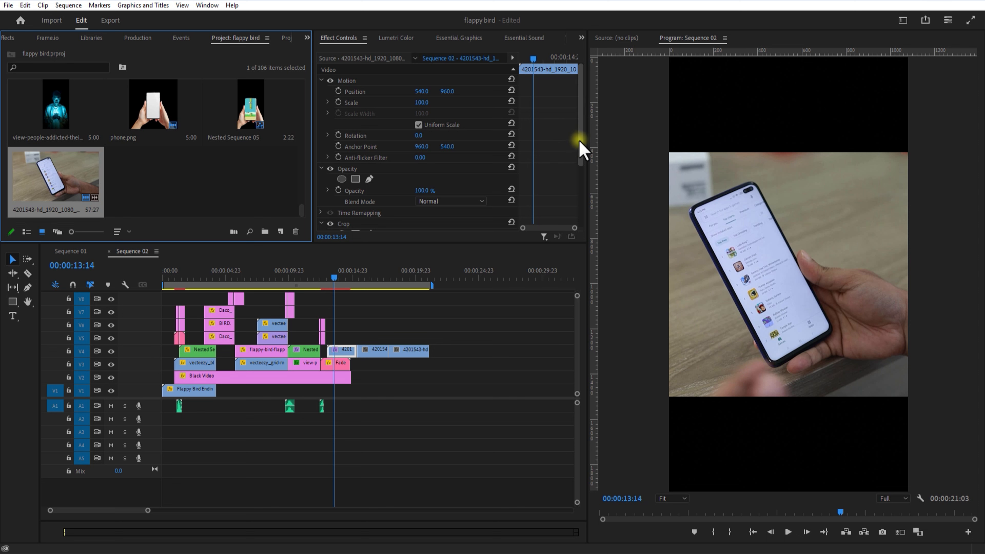
Crop the V4 phone clip's top and bottom by 20% each and raise the clip to the upper third of the frame
{"action": "left_click_drag", "start_coordinate": [581, 148], "coordinate": [586, 207]}
{"action": "left_click_drag", "start_coordinate": [421, 167], "coordinate": [411, 187]}
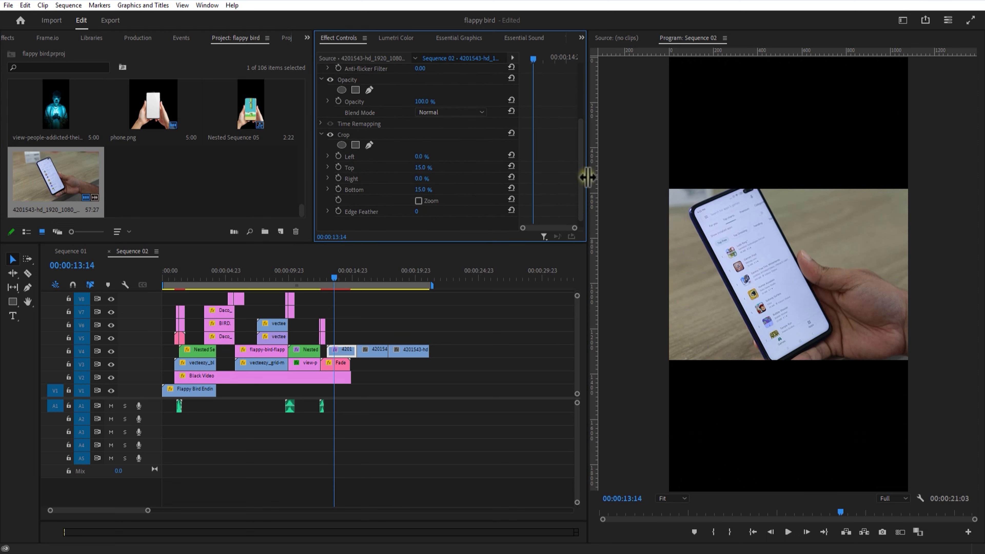
{"action": "left_click_drag", "start_coordinate": [582, 177], "coordinate": [585, 64]}
{"action": "left_click_drag", "start_coordinate": [450, 90], "coordinate": [155, 84]}
{"action": "left_click_drag", "start_coordinate": [581, 149], "coordinate": [579, 217]}
{"action": "left_click_drag", "start_coordinate": [421, 180], "coordinate": [371, 179]}
{"action": "left_click_drag", "start_coordinate": [424, 158], "coordinate": [444, 158]}
{"action": "left_click_drag", "start_coordinate": [581, 175], "coordinate": [582, 78]}
{"action": "left_click_drag", "start_coordinate": [447, 91], "coordinate": [438, 90]}
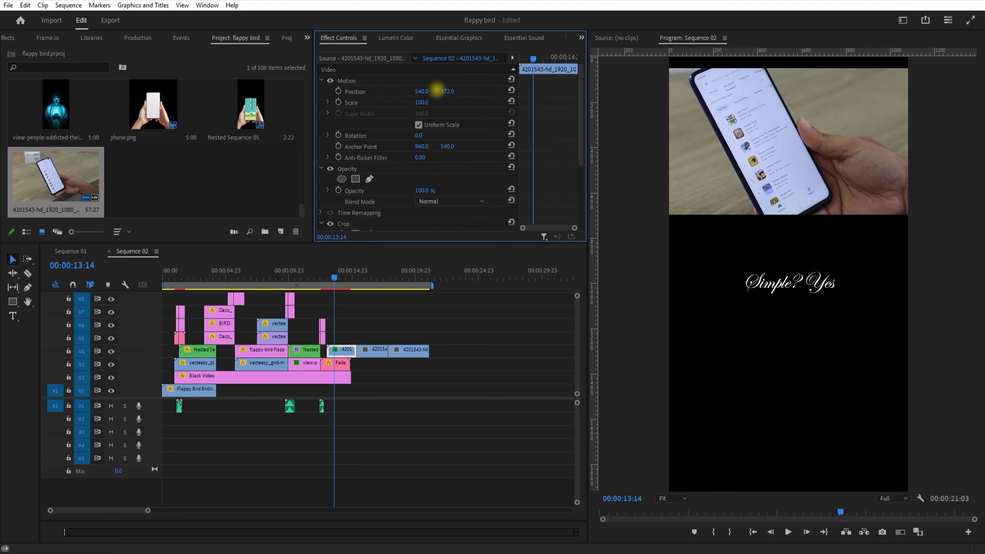
Stack the second phone clip on V5 with a copy of the first clip's Crop, positioned in the middle third at Y 970
{"action": "mouse_move", "coordinate": [373, 351]}
{"action": "left_mouse_down"}
{"action": "mouse_move", "coordinate": [347, 342]}
{"action": "mouse_move", "coordinate": [382, 340]}
{"action": "left_mouse_up"}
{"action": "key", "text": "="}
{"action": "key", "text": "="}
{"action": "left_click", "coordinate": [384, 350]}
{"action": "scroll", "coordinate": [483, 174], "scroll_direction": "down", "scroll_amount": 3}
{"action": "left_click", "coordinate": [367, 181]}
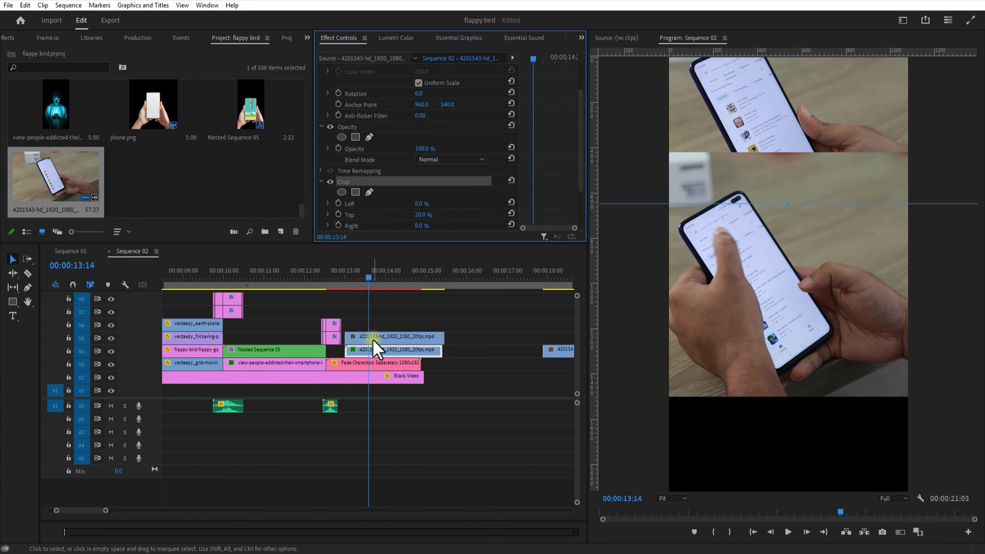
{"action": "left_click", "coordinate": [373, 341]}
{"action": "key", "text": "ctrl+v"}
{"action": "left_click_drag", "start_coordinate": [449, 92], "coordinate": [461, 93]}
Stack the third phone clip on V6 with the same Crop at Y position 1619, and trim the stacked clips to equal length
{"action": "left_click_drag", "start_coordinate": [555, 347], "coordinate": [358, 325]}
{"action": "key", "text": "ctrl+v"}
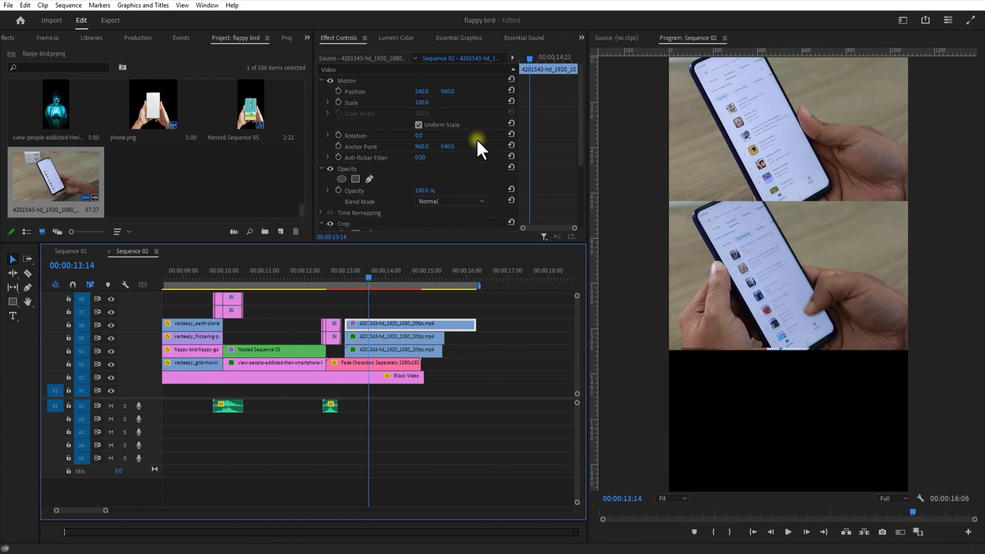
{"action": "left_click_drag", "start_coordinate": [449, 92], "coordinate": [794, 100]}
{"action": "left_click_drag", "start_coordinate": [444, 339], "coordinate": [441, 327]}
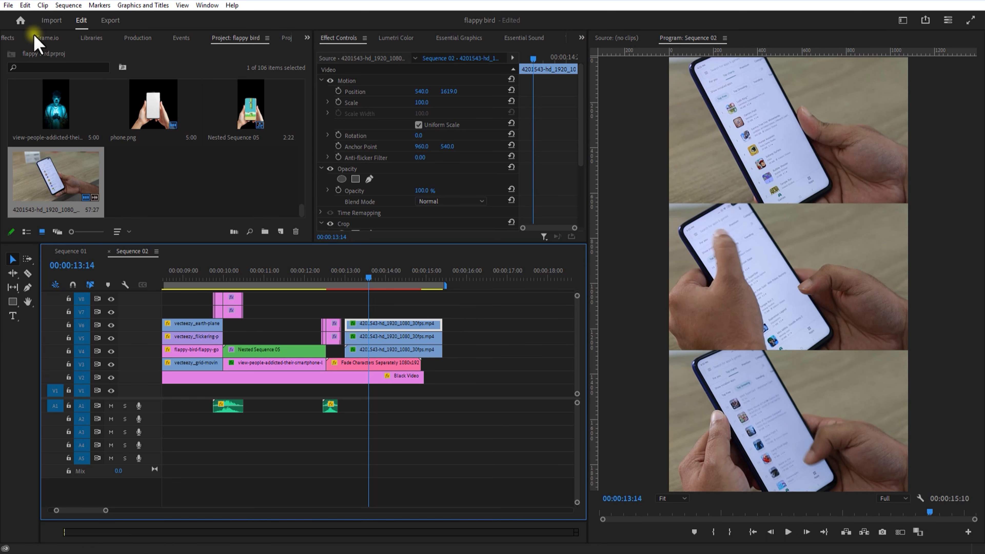
Apply the Horizontal Flip effect to the middle phone video on V5
{"action": "left_click", "coordinate": [14, 38]}
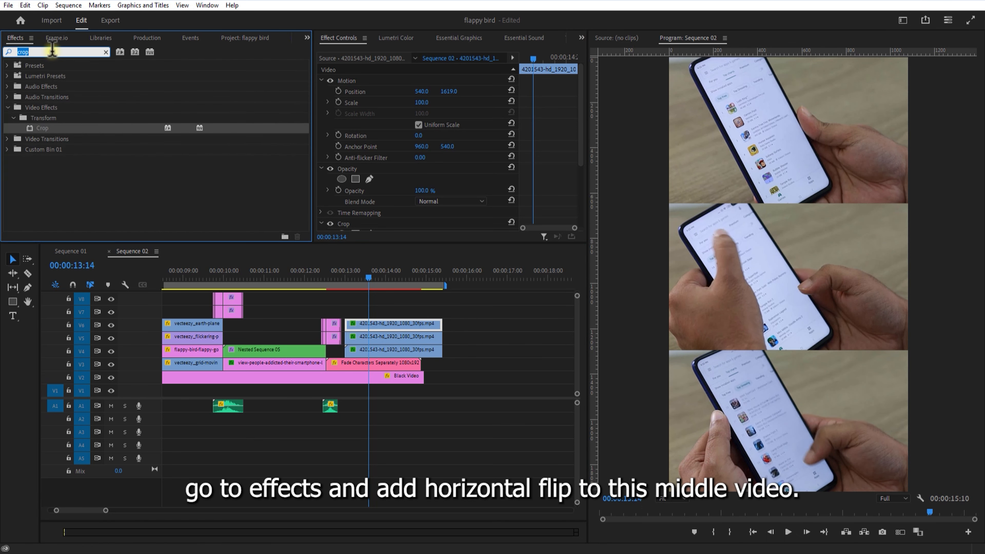
{"action": "type", "text": "hori"}
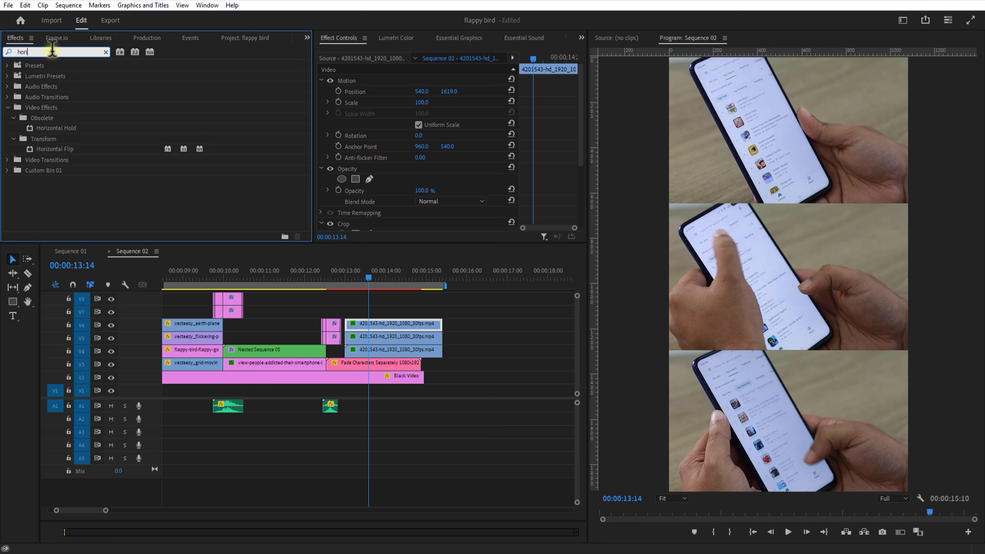
{"action": "left_click", "coordinate": [76, 150]}
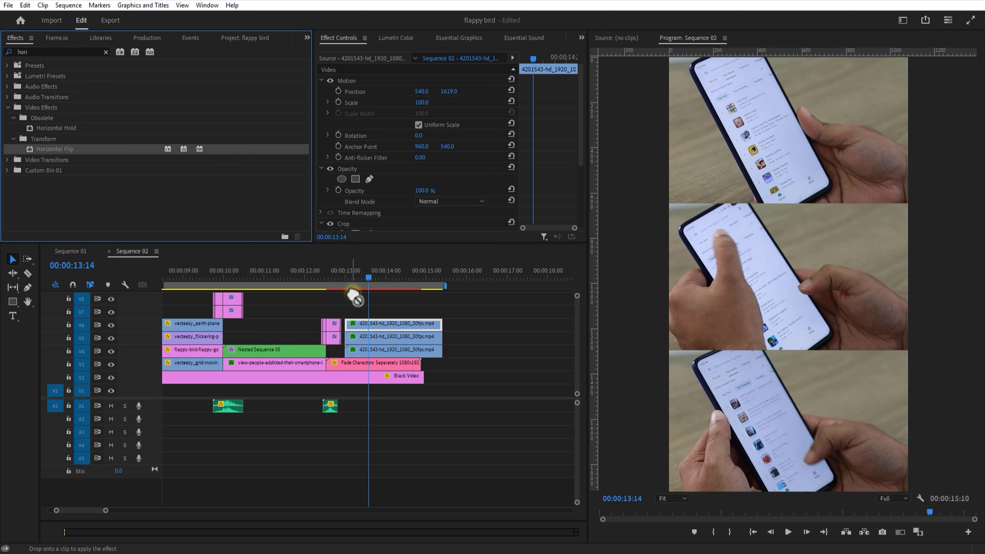
{"action": "left_click_drag", "start_coordinate": [354, 296], "coordinate": [396, 338]}
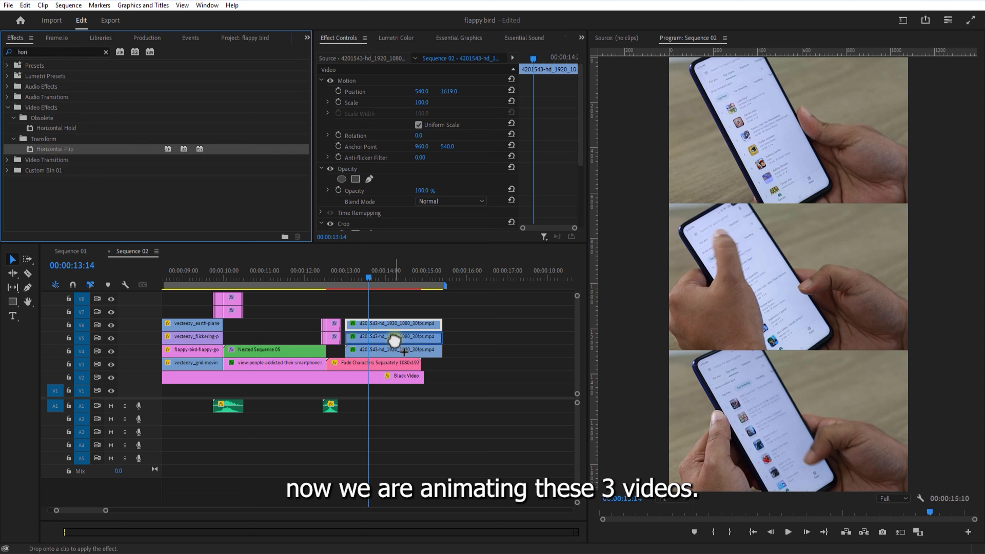
{"action": "left_click", "coordinate": [494, 322]}
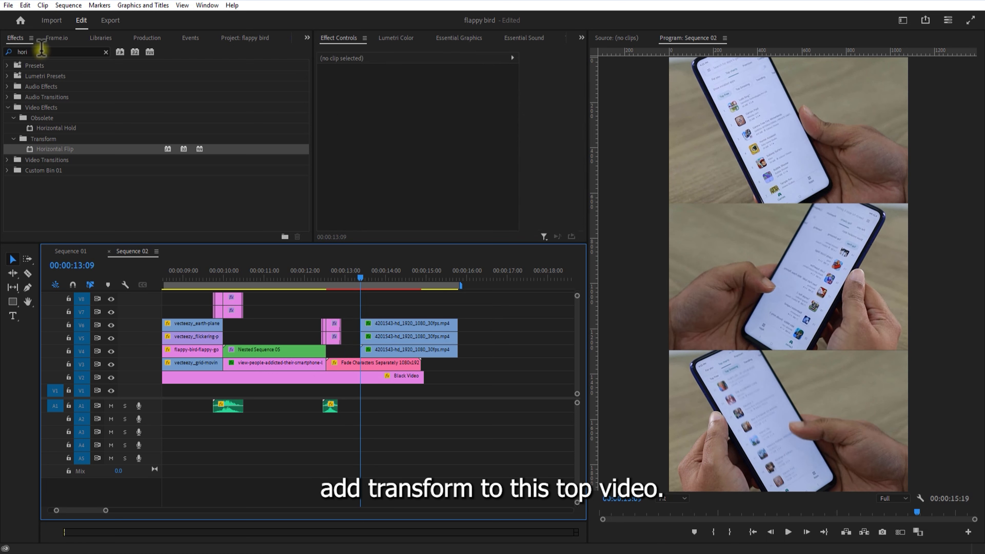
Find the Transform effect and apply it to the phone clip on V6
{"action": "double_click", "coordinate": [41, 50]}
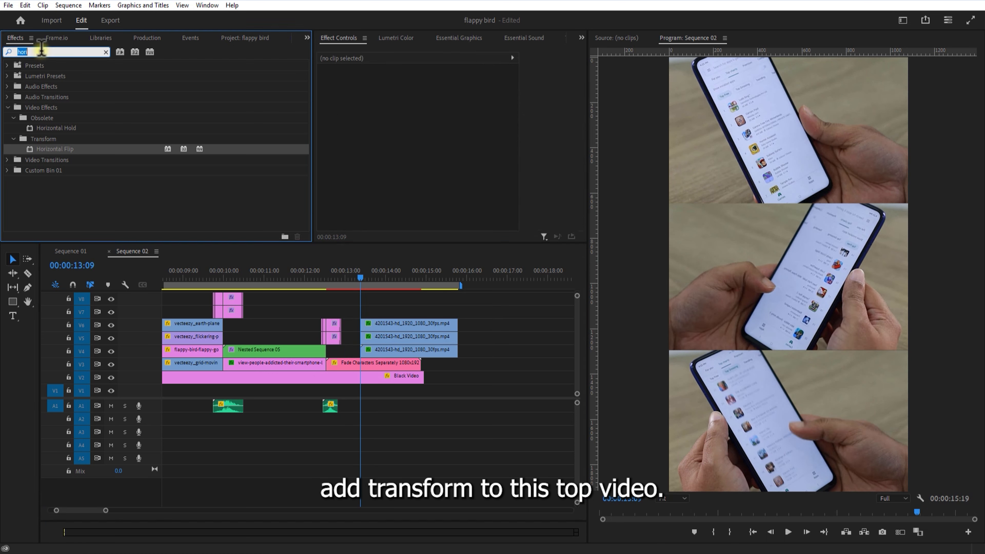
{"action": "type", "text": "trans"}
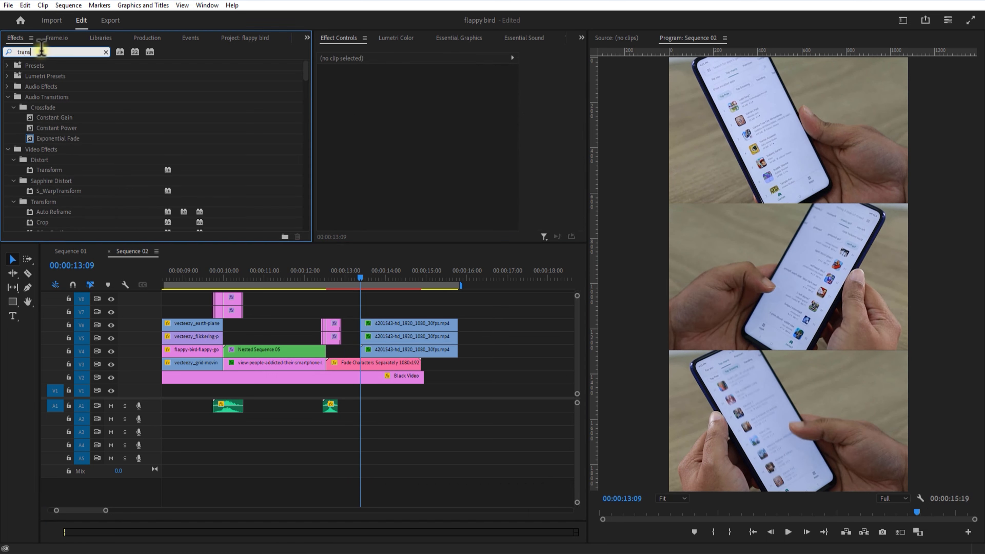
{"action": "type", "text": "fo"}
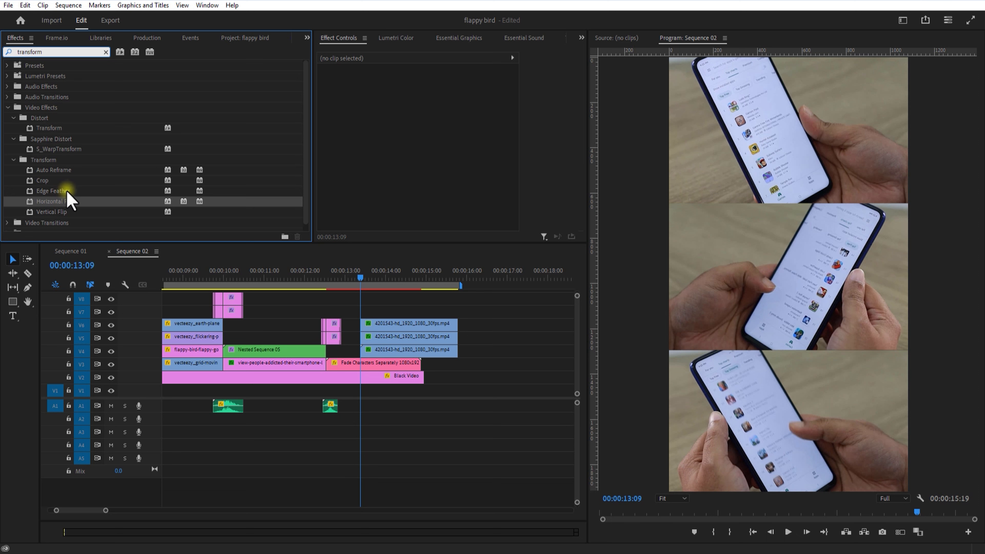
{"action": "type", "text": "rm"}
{"action": "left_click", "coordinate": [56, 128]}
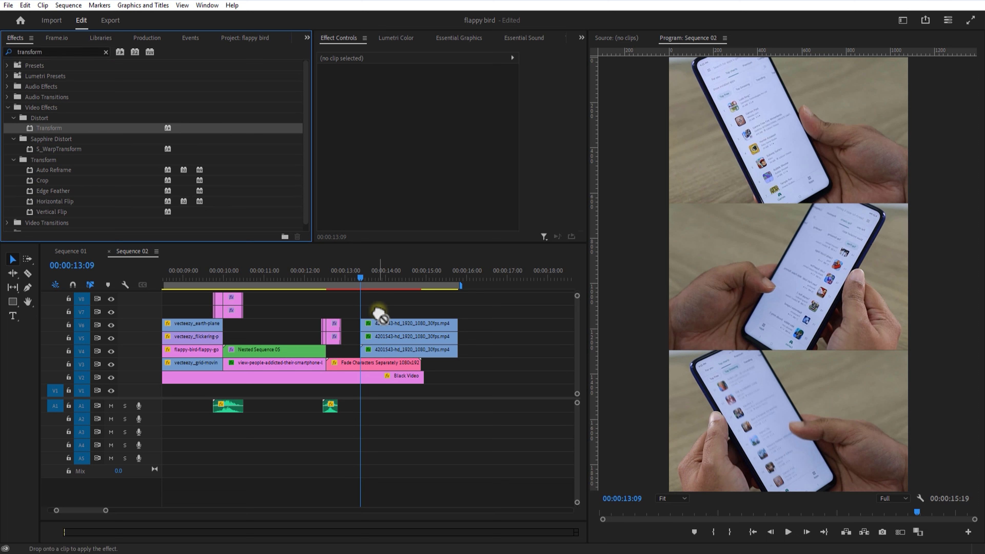
{"action": "left_click_drag", "start_coordinate": [378, 322], "coordinate": [378, 324]}
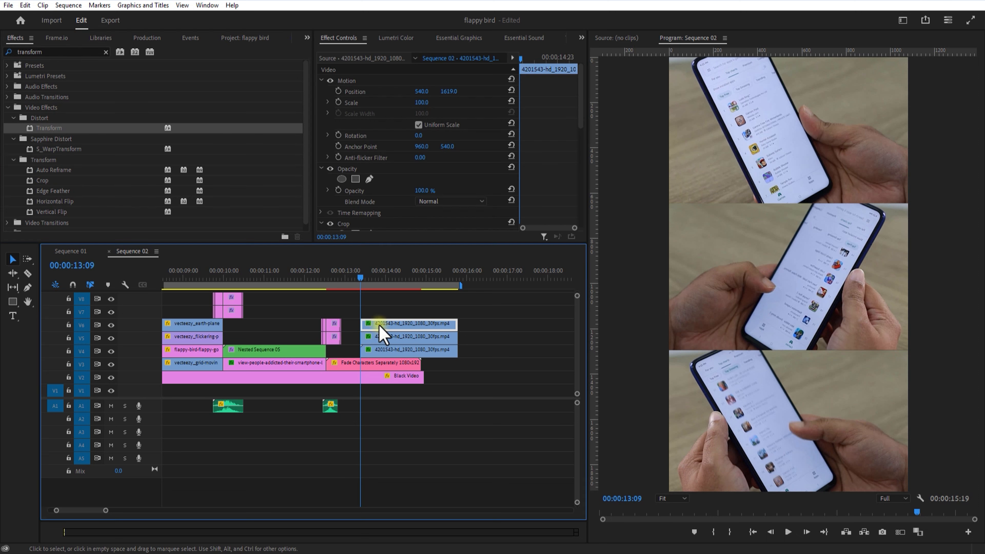
Keyframe the V6 clip's Transform position horizontally from 2701 at 00:00:13:09 to 1094 at 00:00:14:00
{"action": "scroll", "coordinate": [392, 180], "scroll_direction": "down", "scroll_amount": 5}
{"action": "left_click", "coordinate": [321, 108]}
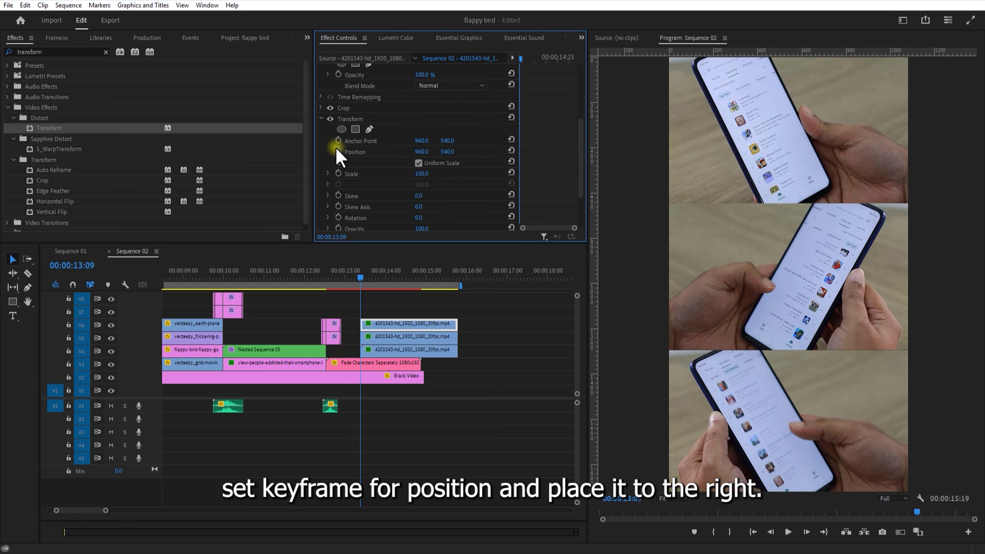
{"action": "left_click_drag", "start_coordinate": [422, 151], "coordinate": [753, 147]}
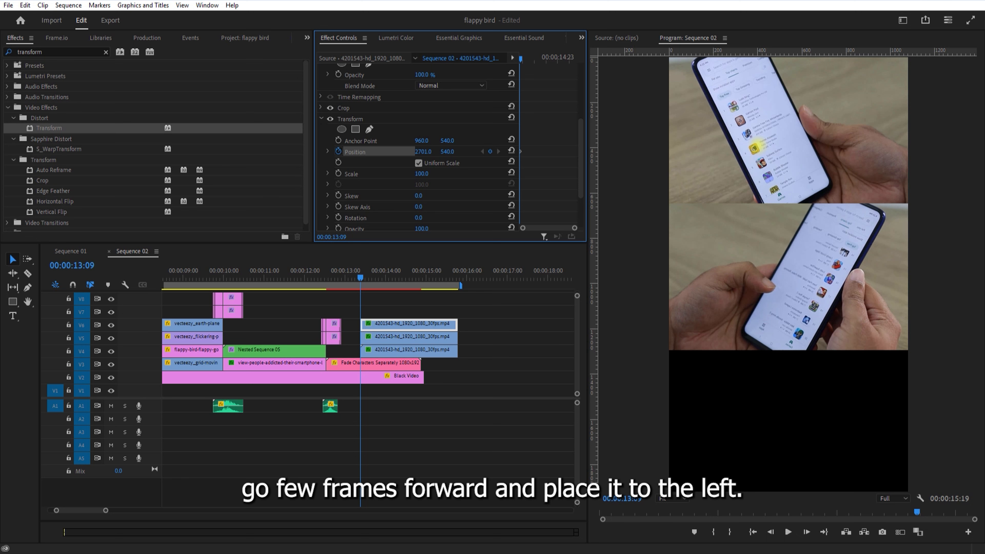
{"action": "left_click_drag", "start_coordinate": [363, 276], "coordinate": [387, 288]}
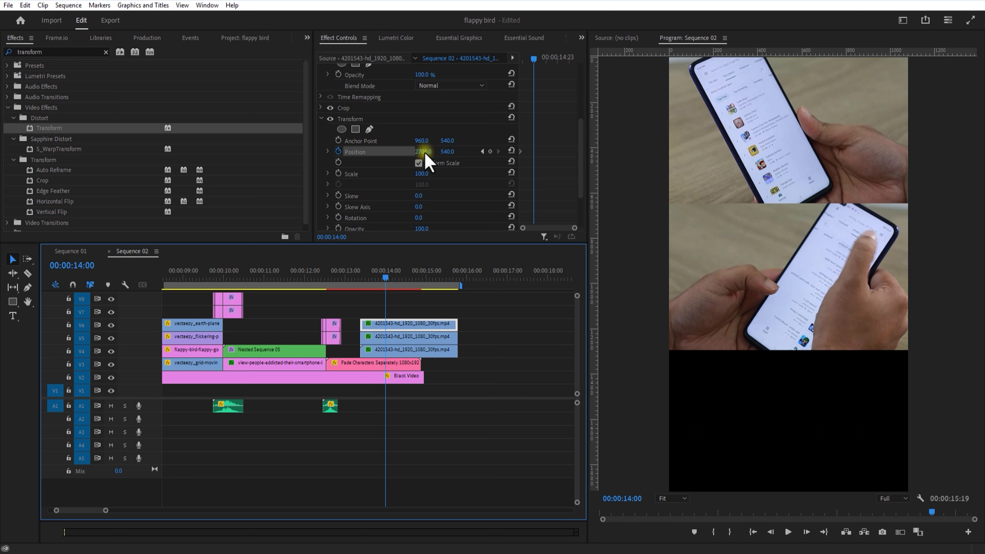
{"action": "left_click_drag", "start_coordinate": [423, 152], "coordinate": [446, 151]}
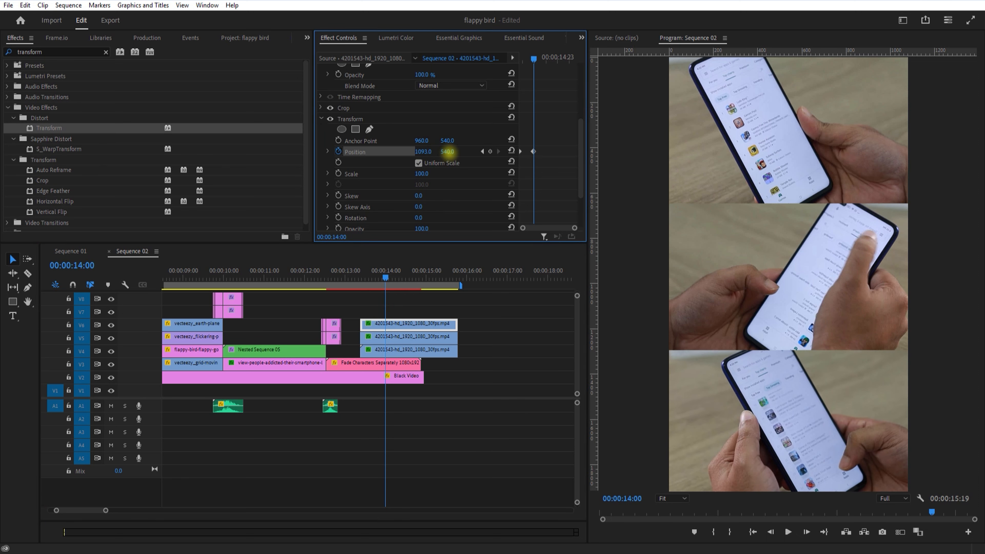
Smooth both Transform position keyframes with Bezier temporal interpolation and set the shutter angle to 100
{"action": "right_click", "coordinate": [534, 152]}
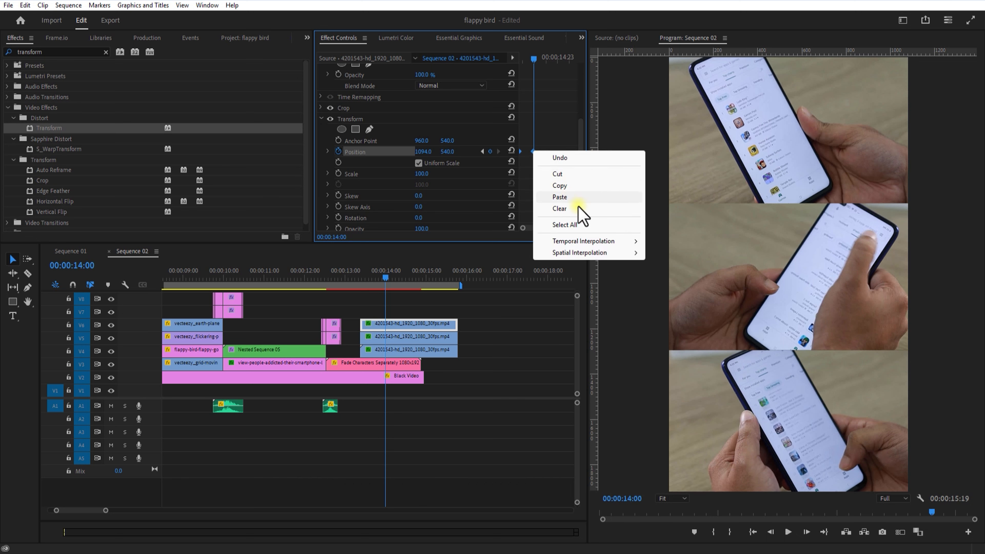
{"action": "mouse_move", "coordinate": [588, 242]}
{"action": "left_click", "coordinate": [659, 264]}
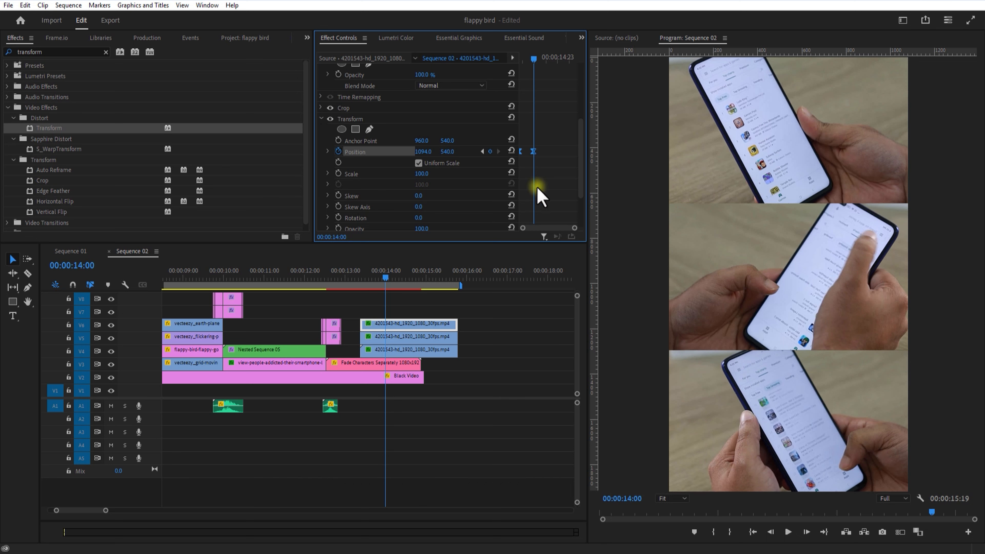
{"action": "scroll", "coordinate": [444, 220], "scroll_direction": "down", "scroll_amount": 3}
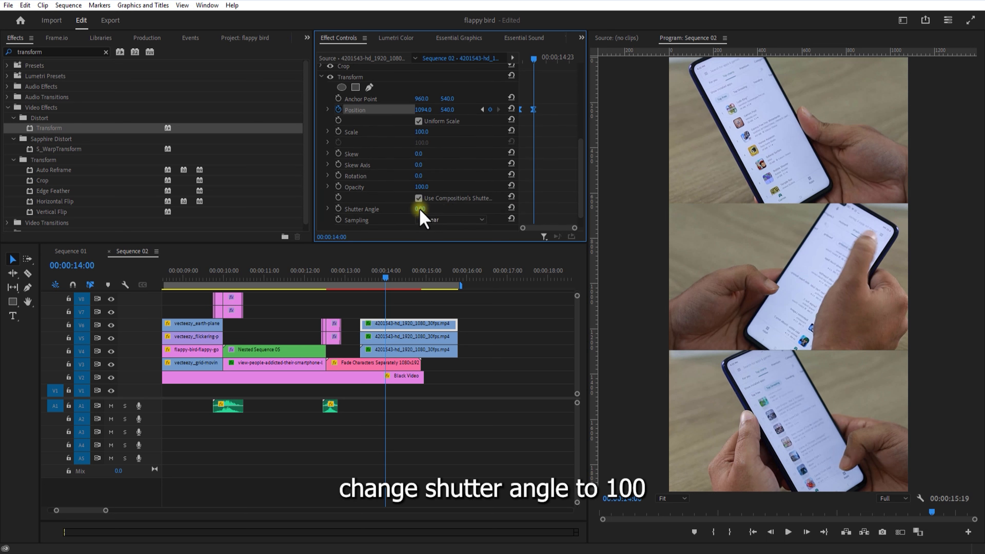
{"action": "type", "text": "10"}
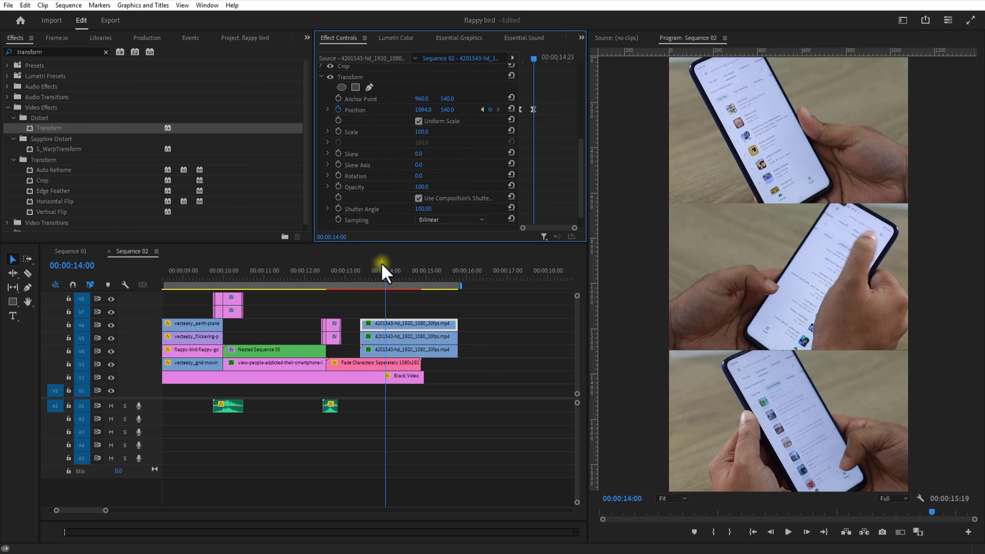
Preview the slide-in and reshape its position velocity graph so the motion starts fast and slows toward the end
{"action": "left_click", "coordinate": [360, 278]}
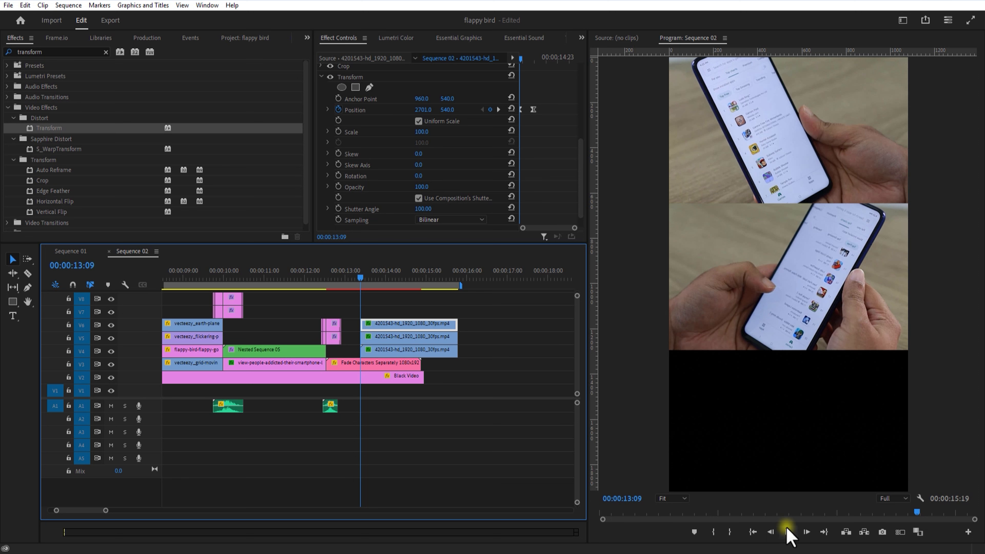
{"action": "left_click", "coordinate": [788, 532]}
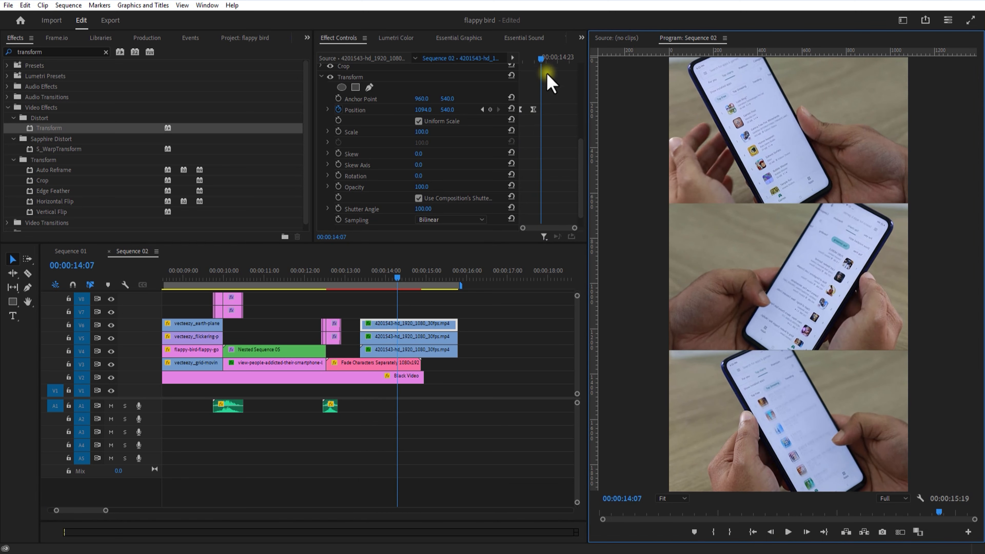
{"action": "left_click_drag", "start_coordinate": [553, 103], "coordinate": [498, 119]}
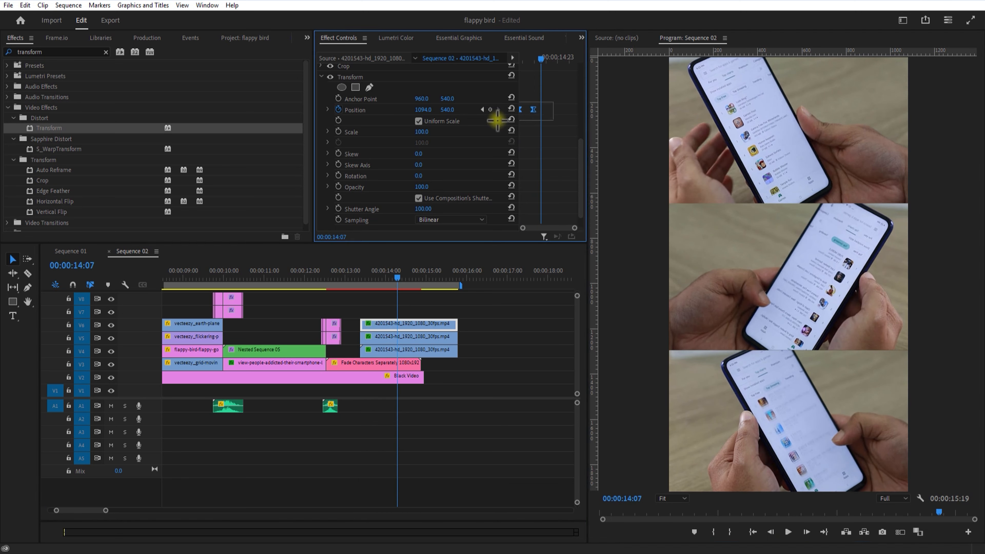
{"action": "left_click", "coordinate": [328, 110]}
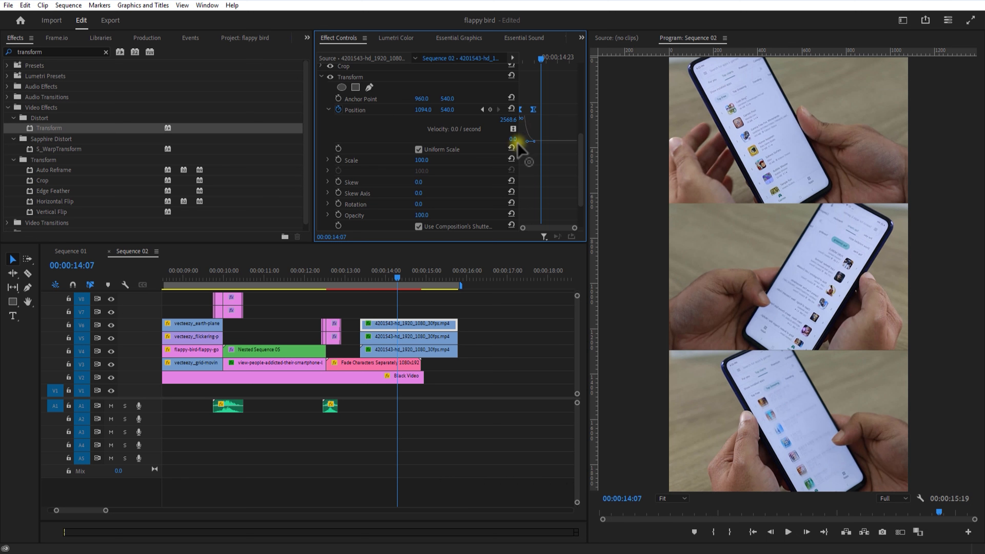
Copy the V6 clip's animated Transform effect onto the phone clip on V4
{"action": "left_click", "coordinate": [356, 77]}
{"action": "key", "text": "ctrl+c"}
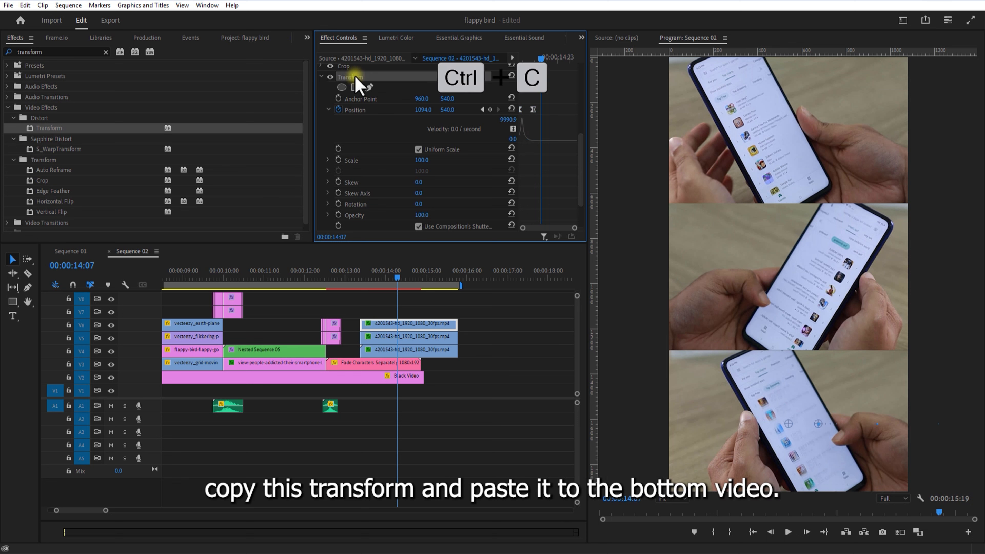
{"action": "left_click", "coordinate": [403, 350]}
{"action": "key", "text": "ctrl+v"}
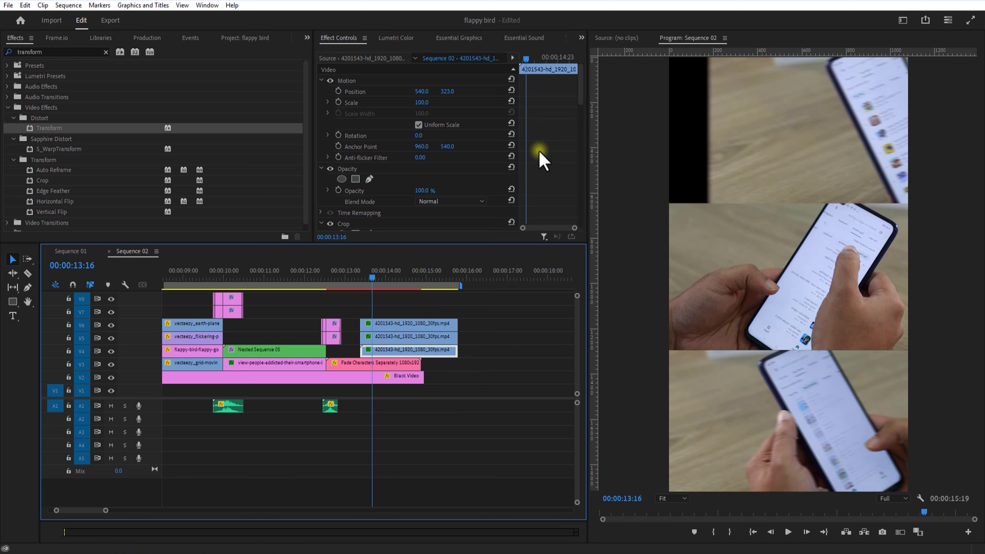
Adjust the pasted Transform position animation on the V4 clip and select the middle phone clip on V5
{"action": "left_click_drag", "start_coordinate": [578, 95], "coordinate": [580, 170]}
{"action": "left_click", "coordinate": [520, 58]}
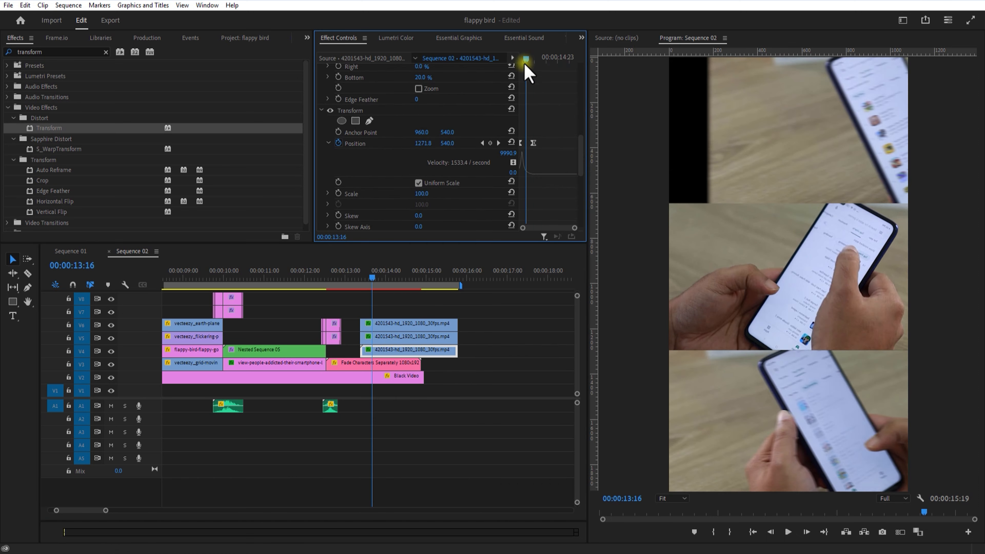
{"action": "left_click_drag", "start_coordinate": [365, 283], "coordinate": [387, 303]}
{"action": "left_click", "coordinate": [390, 337]}
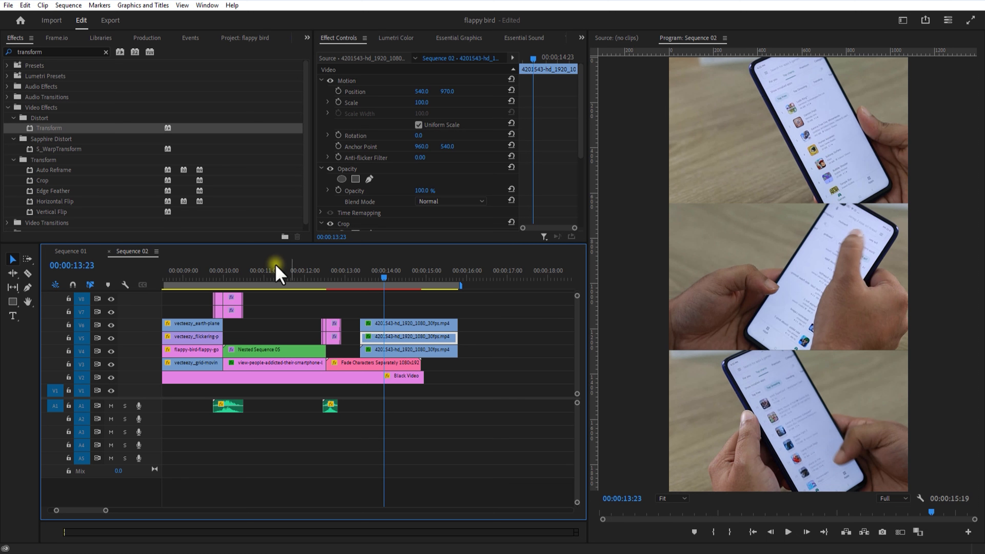
Apply the Transform effect to the middle phone clip on V5 and keyframe its Transform position at X -756 at 00:00:13:09
{"action": "left_click_drag", "start_coordinate": [71, 130], "coordinate": [381, 341]}
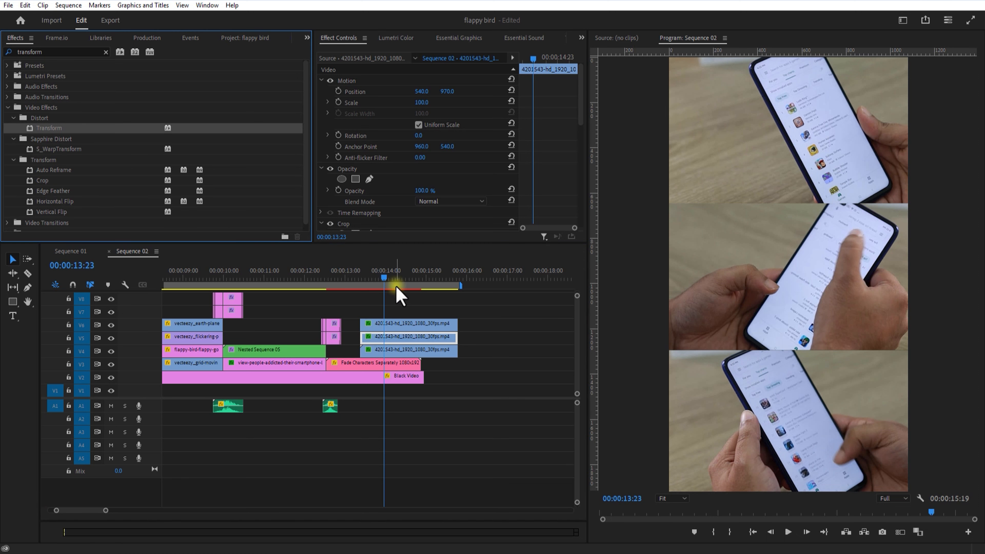
{"action": "left_click", "coordinate": [361, 278]}
{"action": "scroll", "coordinate": [461, 134], "scroll_direction": "down", "scroll_amount": 5}
{"action": "left_click", "coordinate": [321, 73]}
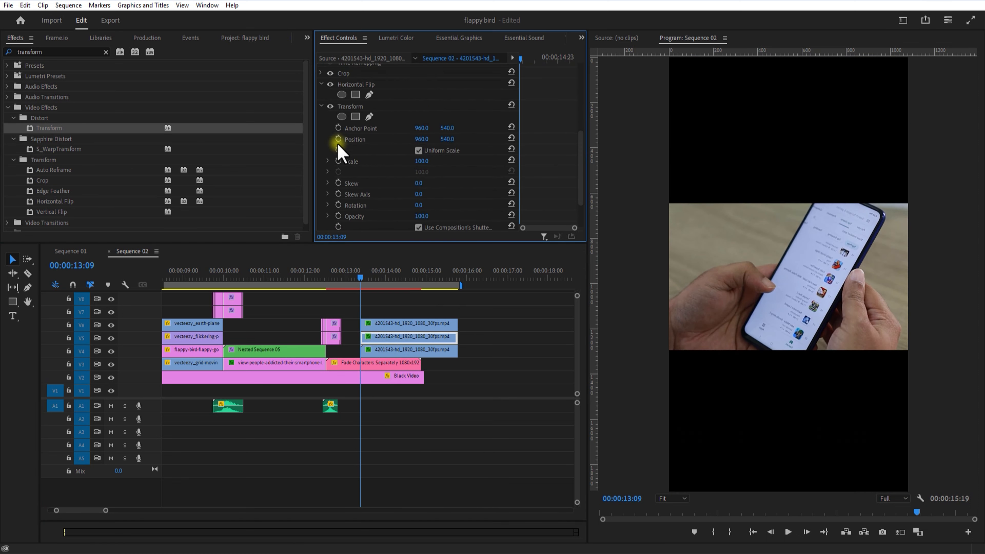
{"action": "left_click_drag", "start_coordinate": [437, 146], "coordinate": [166, 143]}
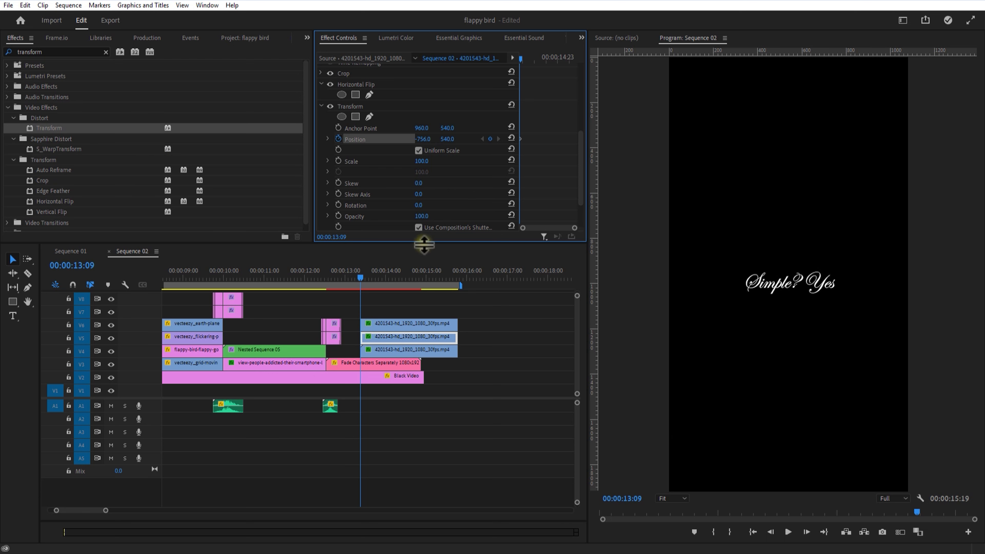
Keyframe the V5 clip's Transform position at X 805 at 00:00:14:00 so the phone slides into frame
{"action": "left_click_drag", "start_coordinate": [360, 278], "coordinate": [373, 278]}
{"action": "left_click", "coordinate": [409, 324]}
{"action": "left_click_drag", "start_coordinate": [580, 103], "coordinate": [580, 158]}
{"action": "left_click", "coordinate": [498, 166]}
{"action": "left_click", "coordinate": [409, 338]}
{"action": "left_click_drag", "start_coordinate": [581, 103], "coordinate": [580, 157]}
{"action": "left_click_drag", "start_coordinate": [426, 167], "coordinate": [523, 173]}
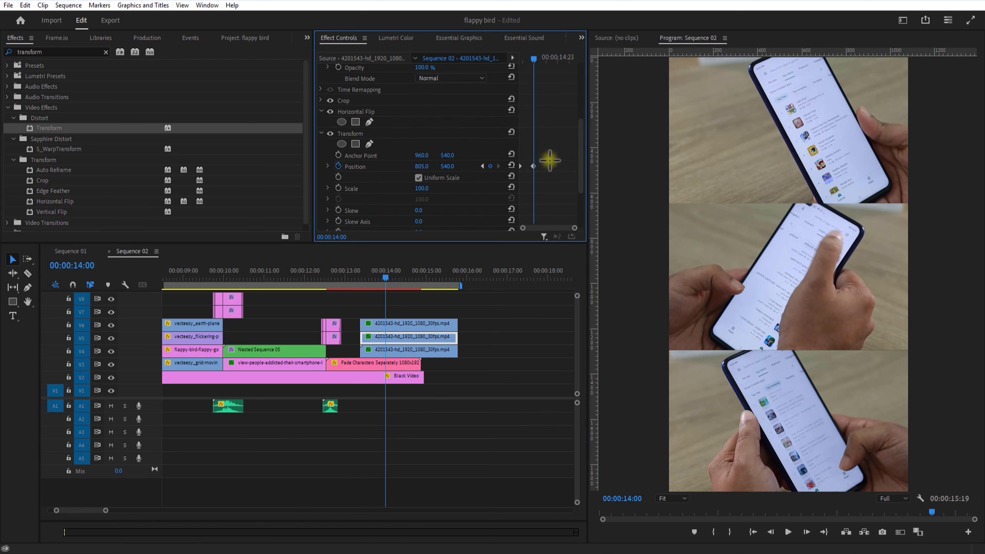
Set the V5 clip's Transform position keyframes to Continuous Bezier temporal interpolation and expand the position velocity graph
{"action": "right_click", "coordinate": [533, 167]}
{"action": "mouse_move", "coordinate": [593, 258]}
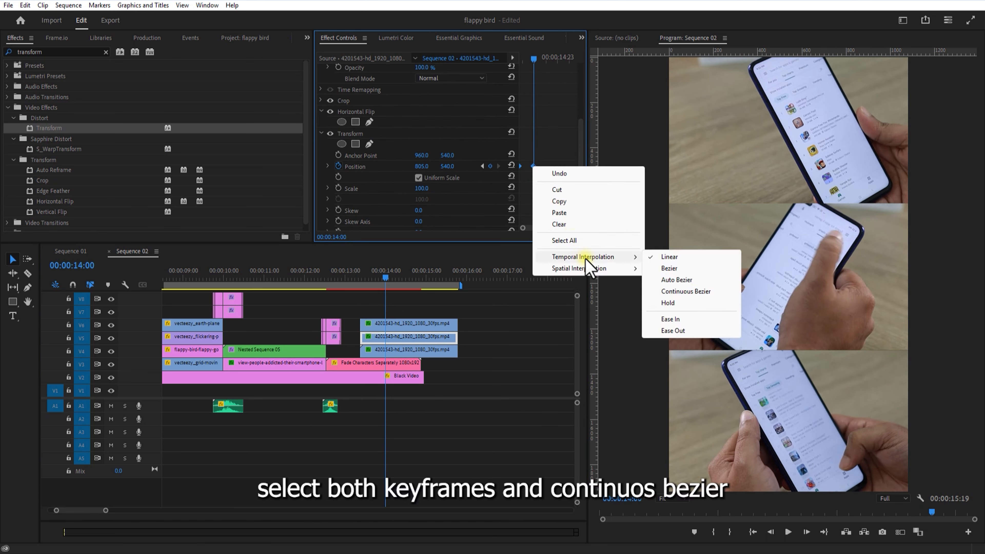
{"action": "left_click", "coordinate": [675, 291]}
{"action": "left_click", "coordinate": [327, 166]}
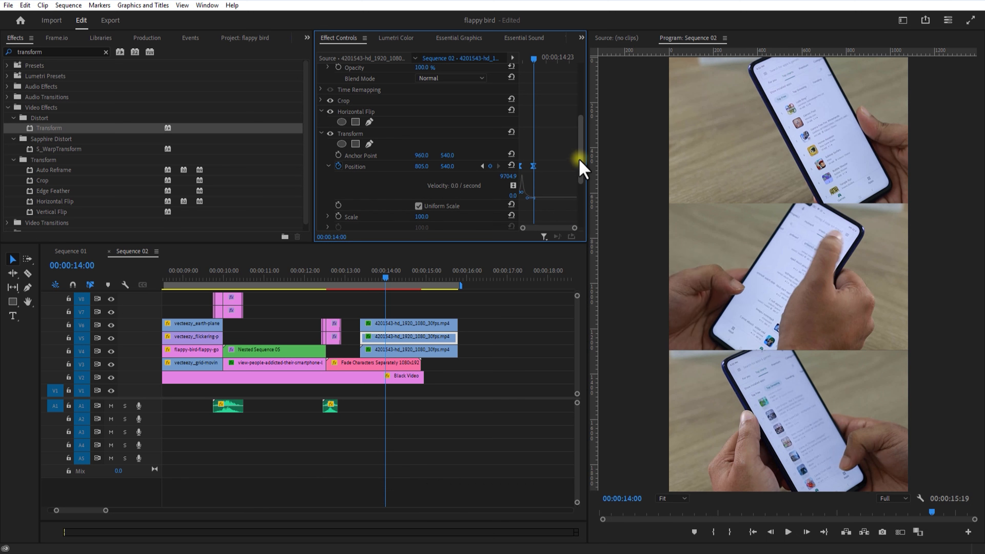
Set the V5 clip's Transform shutter angle to 100 and play back the slide-in
{"action": "left_click_drag", "start_coordinate": [580, 160], "coordinate": [581, 199]}
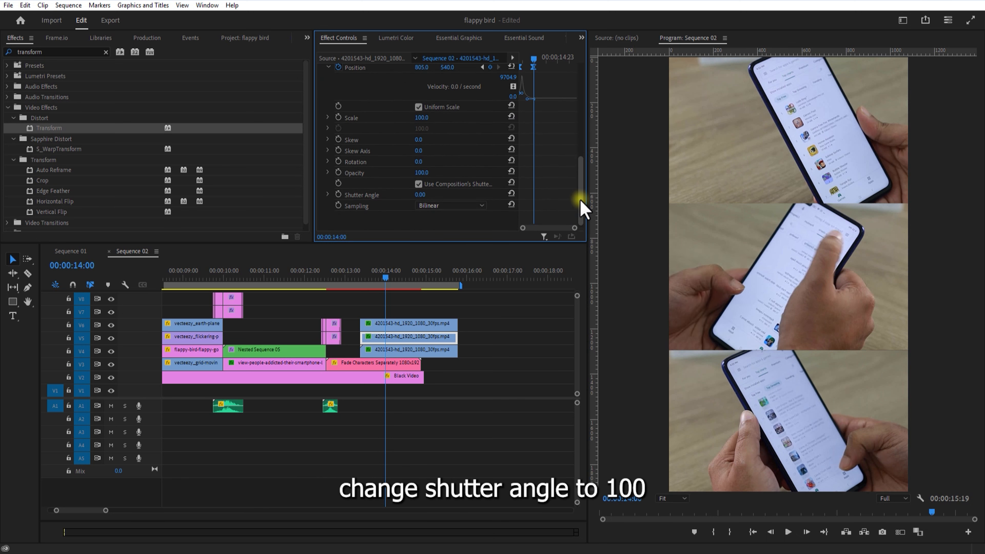
{"action": "left_click", "coordinate": [420, 195]}
{"action": "type", "text": "100"}
{"action": "key", "text": "Return"}
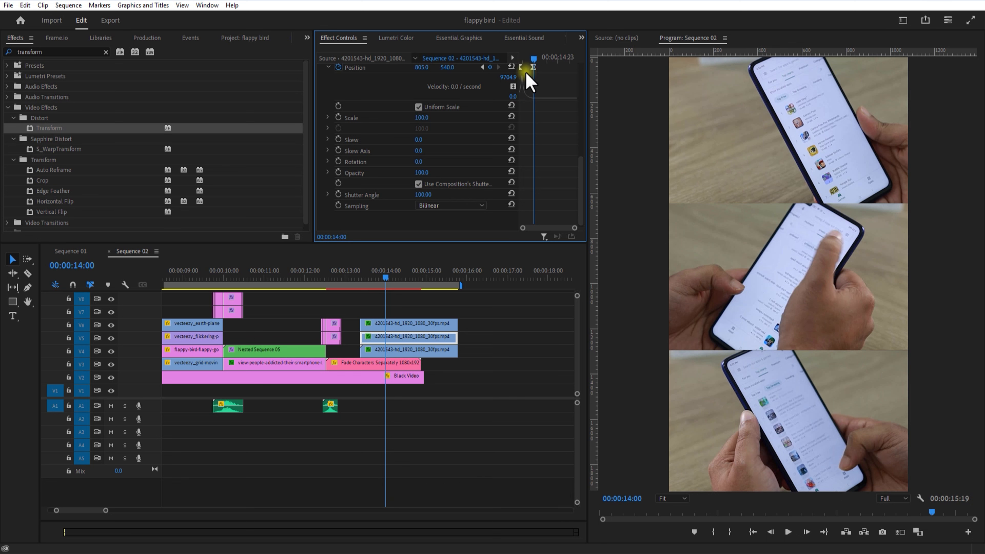
{"action": "left_click_drag", "start_coordinate": [531, 59], "coordinate": [517, 59]}
{"action": "left_click", "coordinate": [788, 532]}
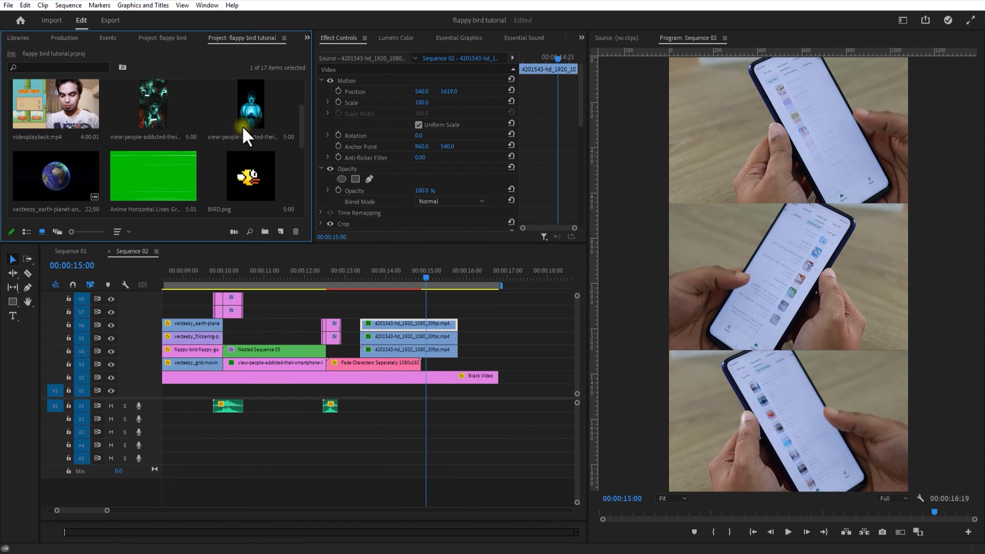
Place the image of the man holding a phone on V7 at 00:00:15:00 and apply the Transform effect to it
{"action": "left_click_drag", "start_coordinate": [244, 136], "coordinate": [428, 316]}
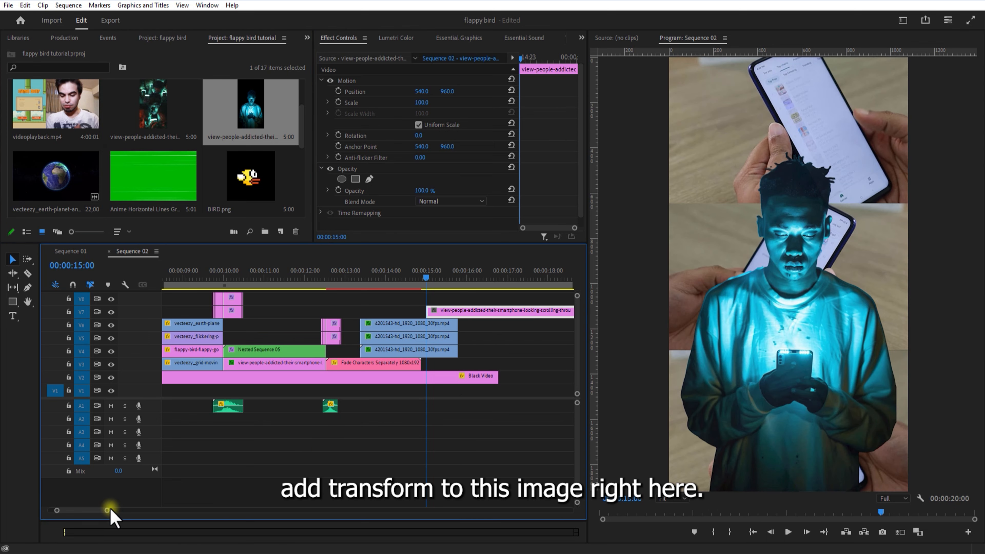
{"action": "left_click_drag", "start_coordinate": [109, 510], "coordinate": [143, 511]}
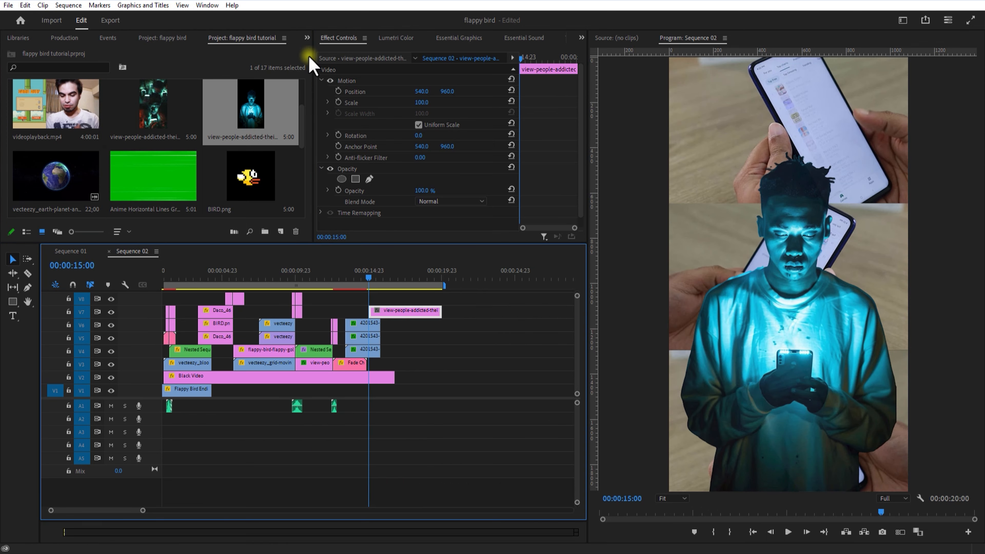
{"action": "left_click", "coordinate": [306, 38]}
{"action": "left_click", "coordinate": [320, 50]}
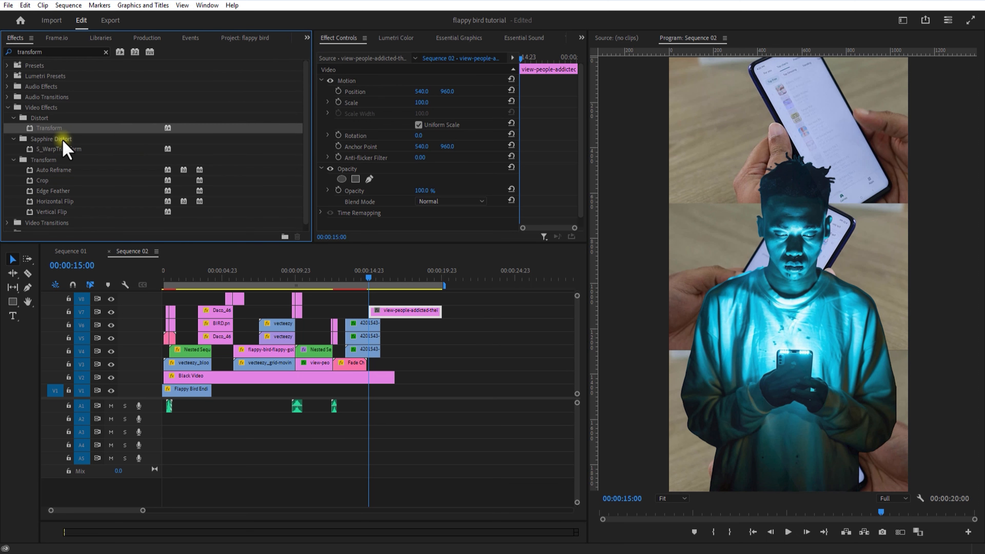
{"action": "left_click_drag", "start_coordinate": [379, 314], "coordinate": [380, 312]}
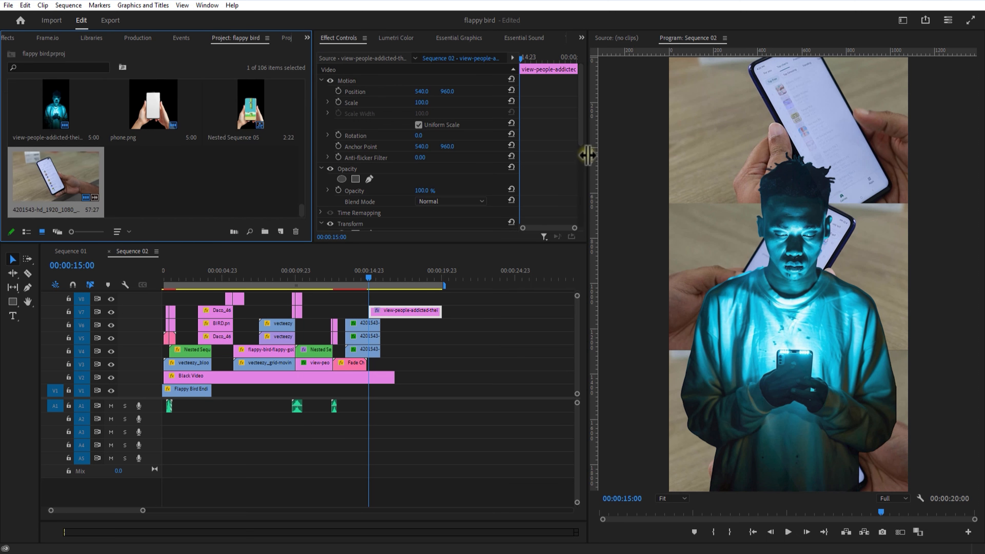
Keyframe the man image's Transform position Y at 2550 at 00:00:15:00 and 972 at 00:00:15:16 so it rises into frame
{"action": "left_click_drag", "start_coordinate": [578, 163], "coordinate": [580, 196]}
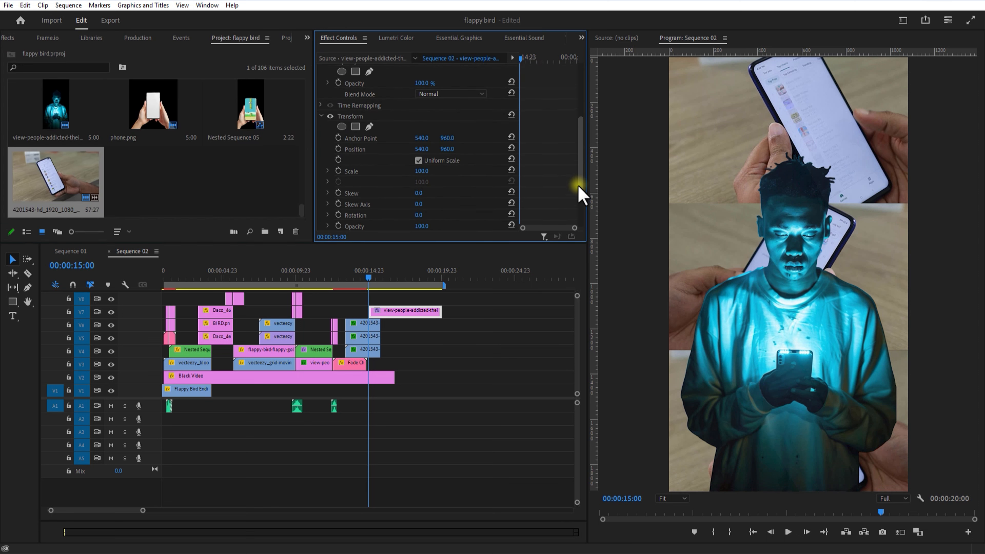
{"action": "left_click", "coordinate": [338, 137]}
{"action": "left_click_drag", "start_coordinate": [446, 137], "coordinate": [726, 173]}
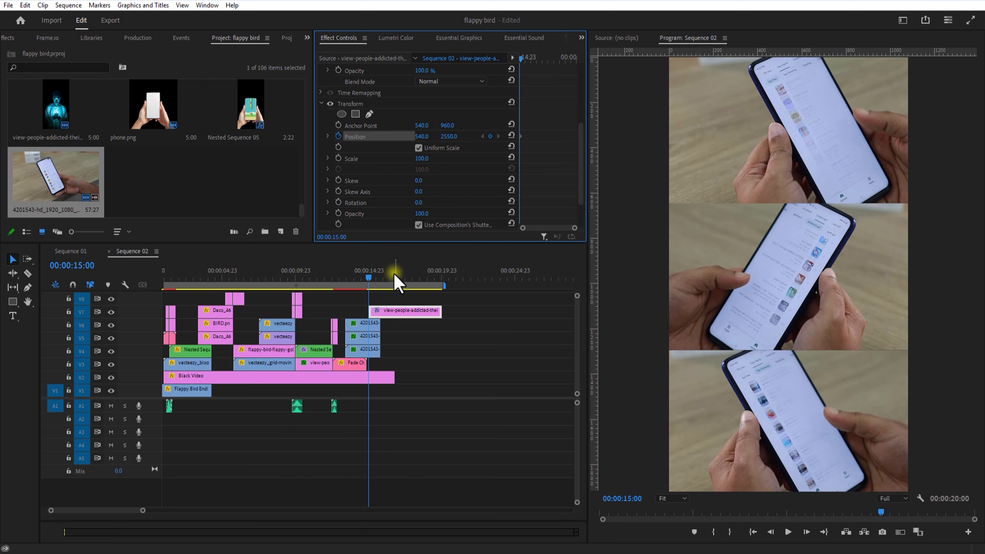
{"action": "left_click_drag", "start_coordinate": [396, 277], "coordinate": [376, 284]}
{"action": "left_click_drag", "start_coordinate": [448, 136], "coordinate": [511, 133]}
Apply Continuous Bezier temporal interpolation to the man image's position keyframes and set its Transform shutter angle to 100
{"action": "right_click", "coordinate": [526, 136]}
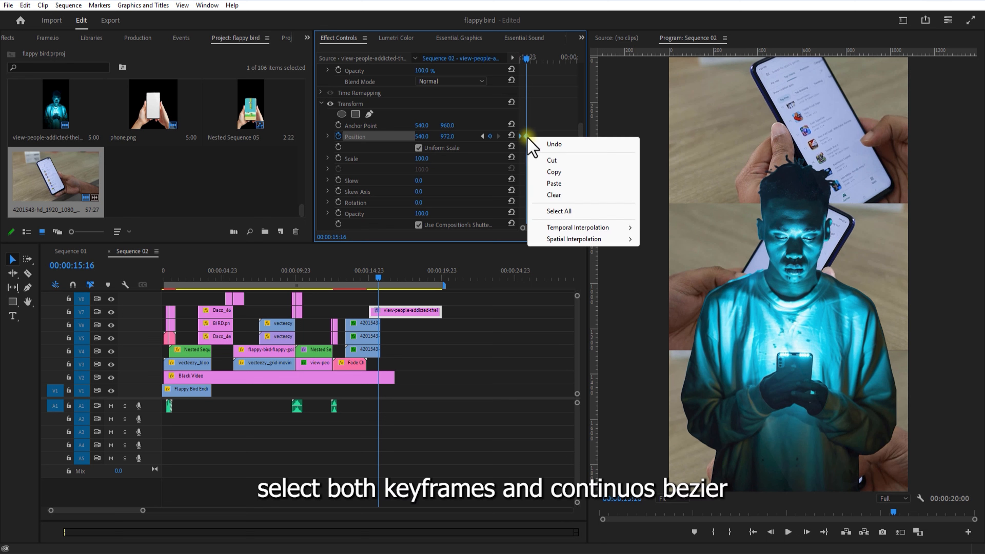
{"action": "mouse_move", "coordinate": [621, 227]}
{"action": "left_click", "coordinate": [660, 261]}
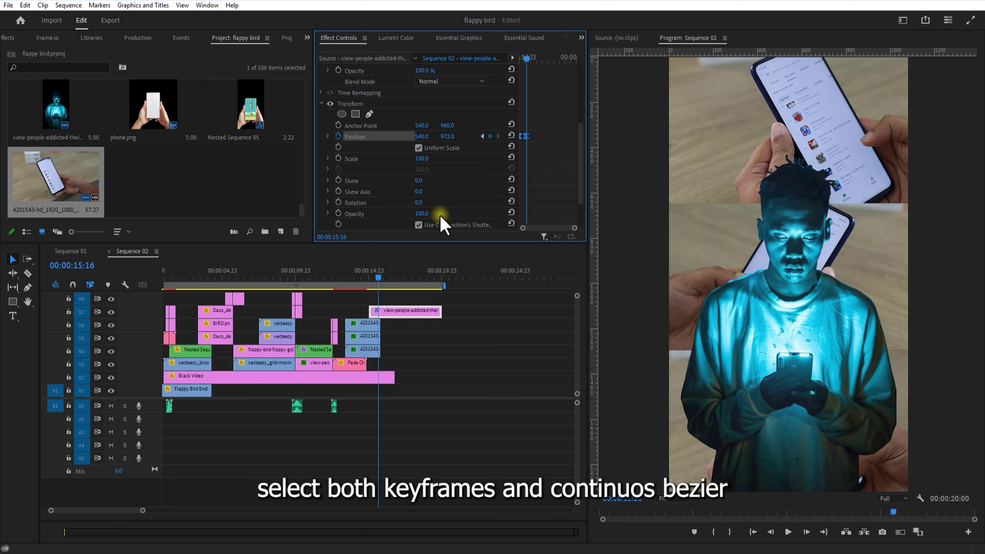
{"action": "scroll", "coordinate": [442, 224], "scroll_direction": "down", "scroll_amount": 3}
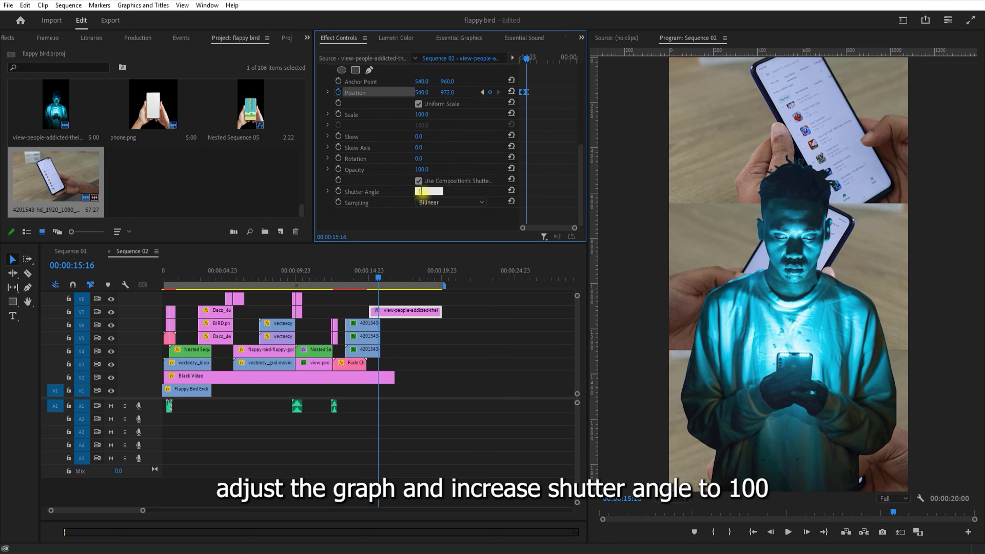
{"action": "key", "text": "Return"}
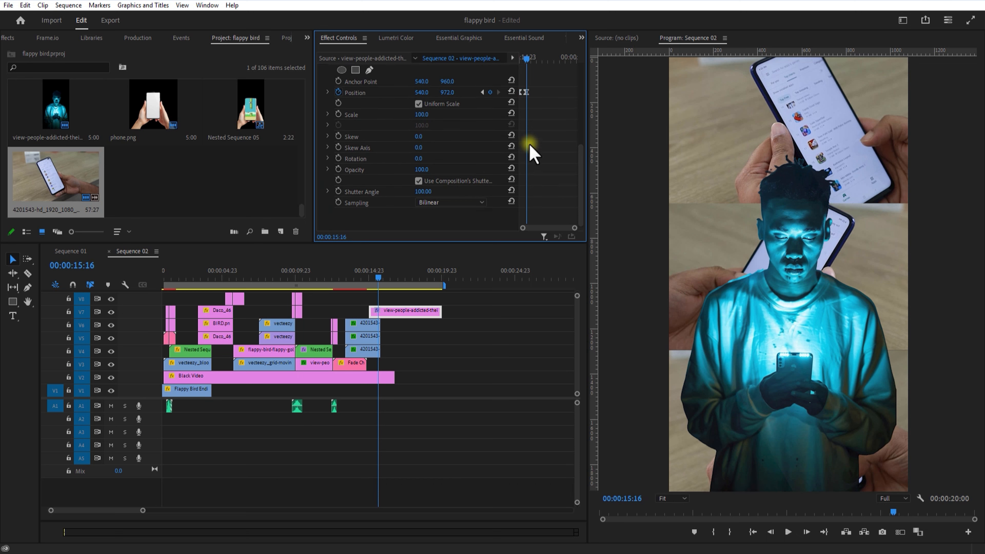
Reshape the man image's position velocity graph for a fast start and slow finish, and preview the motion
{"action": "left_click", "coordinate": [329, 93]}
{"action": "left_click_drag", "start_coordinate": [573, 228], "coordinate": [562, 227]}
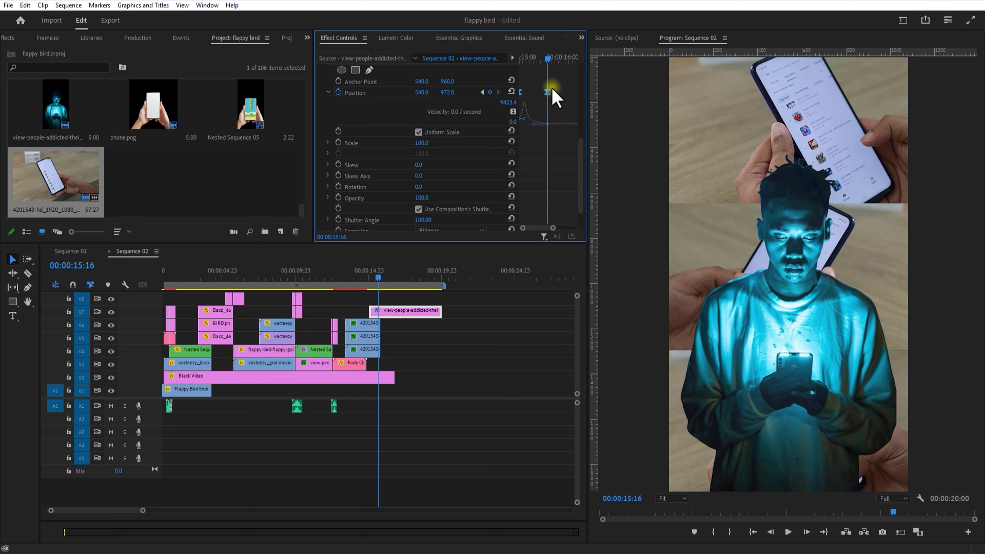
{"action": "left_click_drag", "start_coordinate": [550, 58], "coordinate": [499, 93]}
{"action": "left_click", "coordinate": [790, 517]}
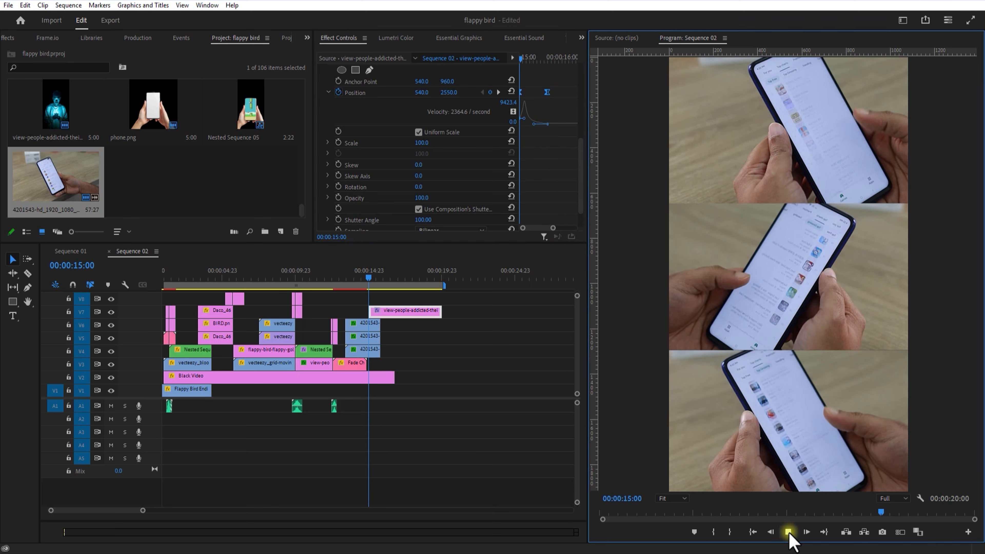
Move the man image up to V8 and place the business line graph video beneath it on V7
{"action": "left_click_drag", "start_coordinate": [388, 311], "coordinate": [388, 305]}
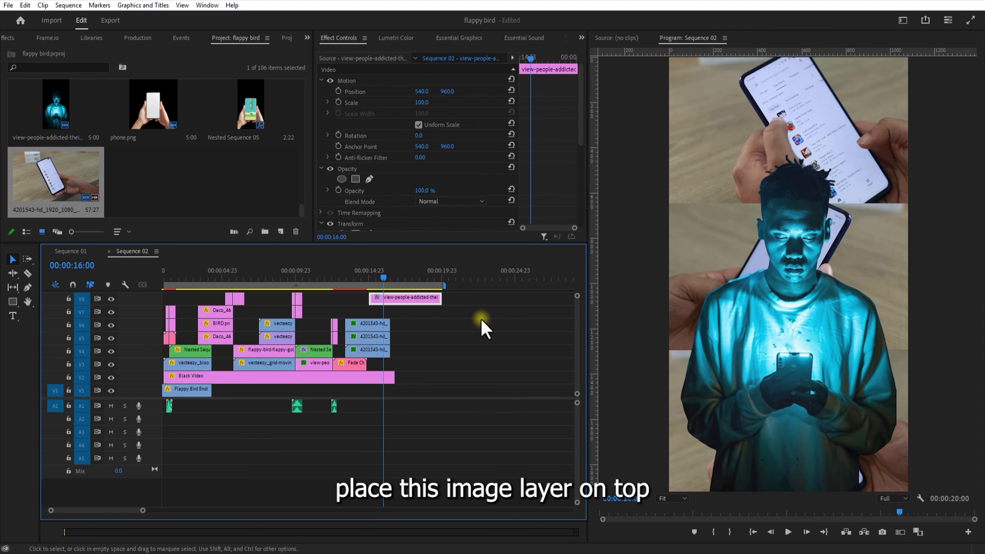
{"action": "left_click", "coordinate": [506, 341]}
{"action": "scroll", "coordinate": [180, 186], "scroll_direction": "down", "scroll_amount": 2}
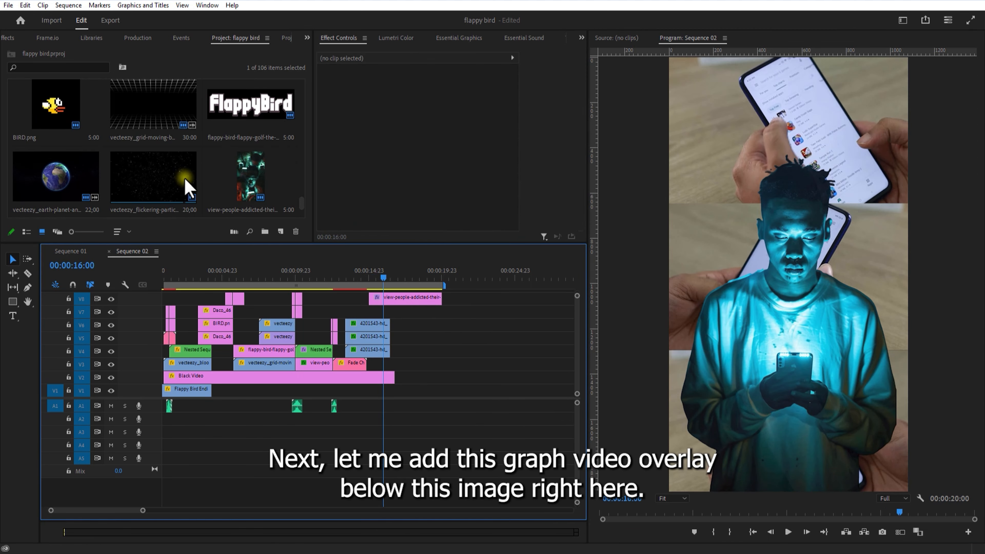
{"action": "scroll", "coordinate": [188, 188], "scroll_direction": "down", "scroll_amount": 2}
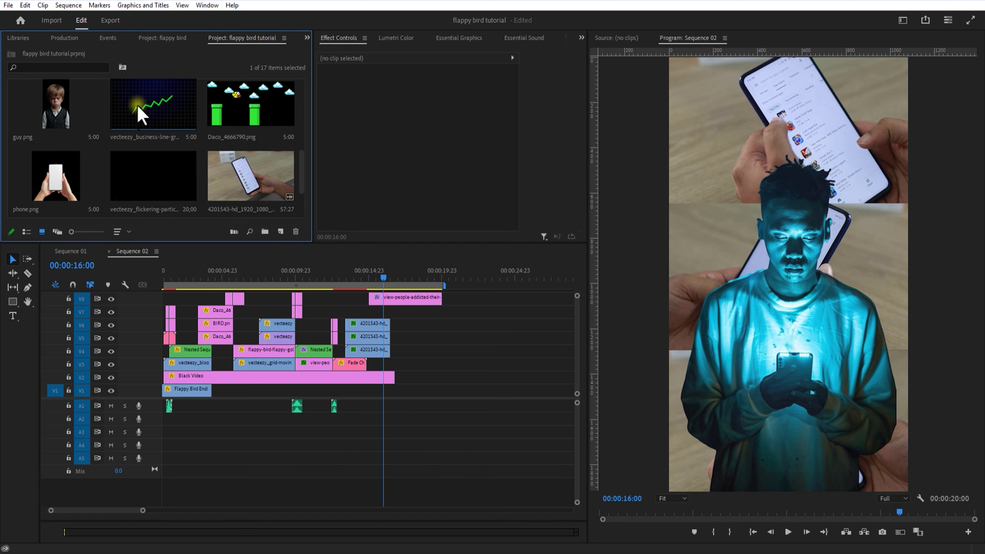
{"action": "left_click_drag", "start_coordinate": [153, 104], "coordinate": [369, 319]}
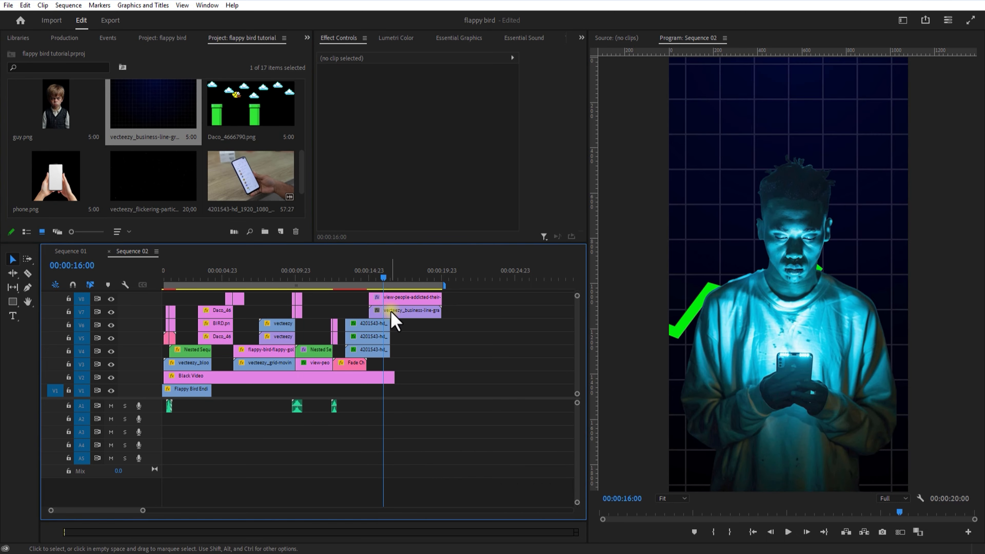
Keyframe the graph video's opacity at 0% at 00:00:15:05 and 100% at 00:00:16:01, and play back the fade-in
{"action": "left_click", "coordinate": [339, 190]}
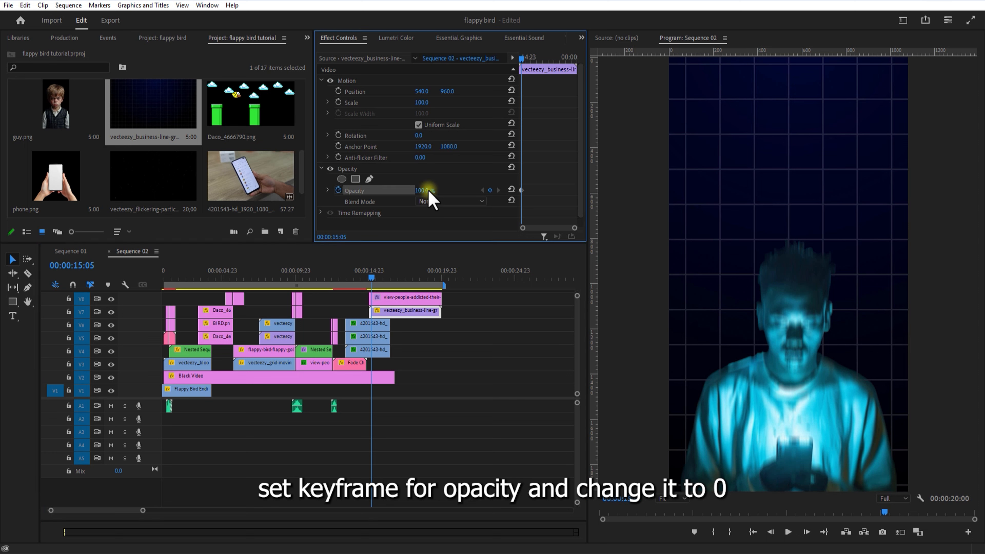
{"action": "left_click_drag", "start_coordinate": [426, 191], "coordinate": [193, 204]}
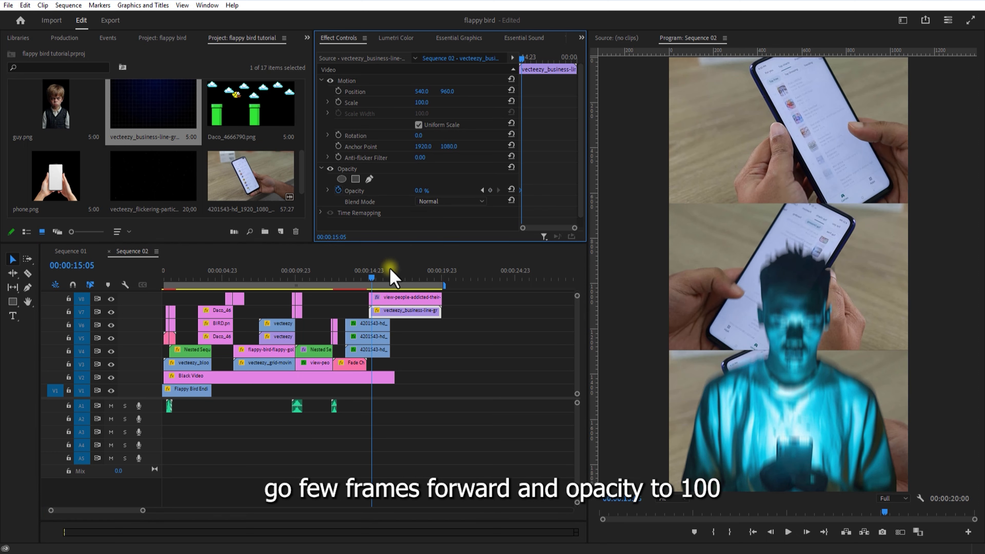
{"action": "left_click_drag", "start_coordinate": [378, 275], "coordinate": [385, 279]}
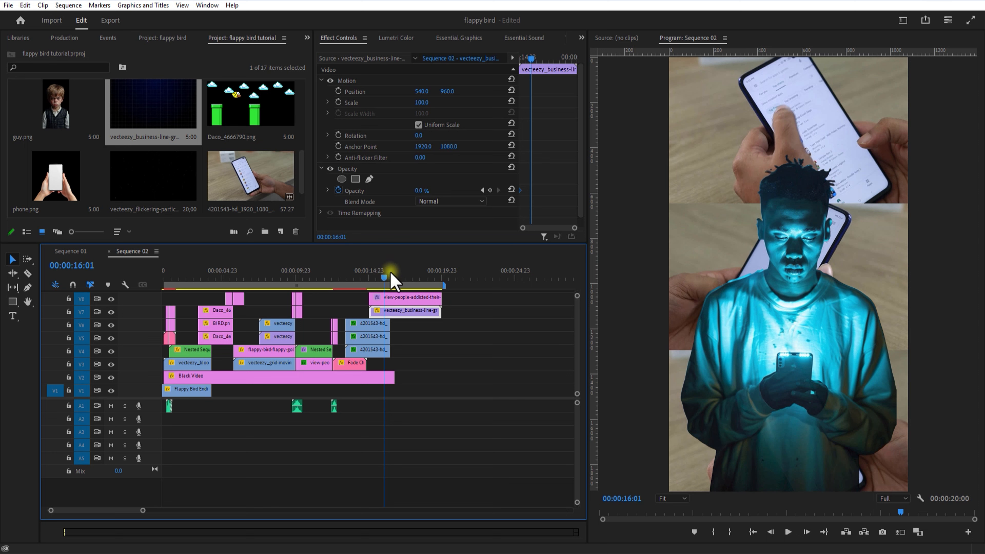
{"action": "left_click_drag", "start_coordinate": [422, 191], "coordinate": [521, 195]}
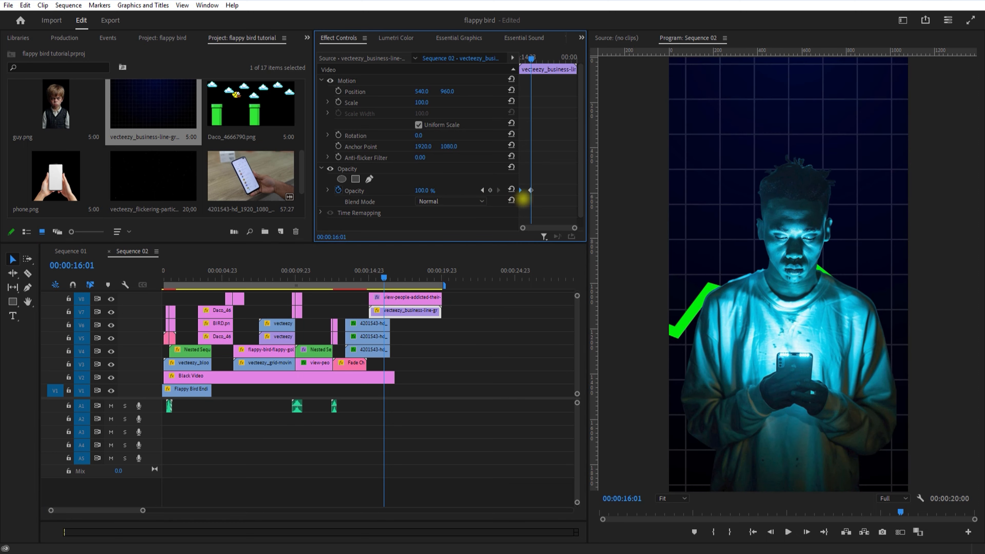
{"action": "left_click_drag", "start_coordinate": [388, 273], "coordinate": [365, 277]}
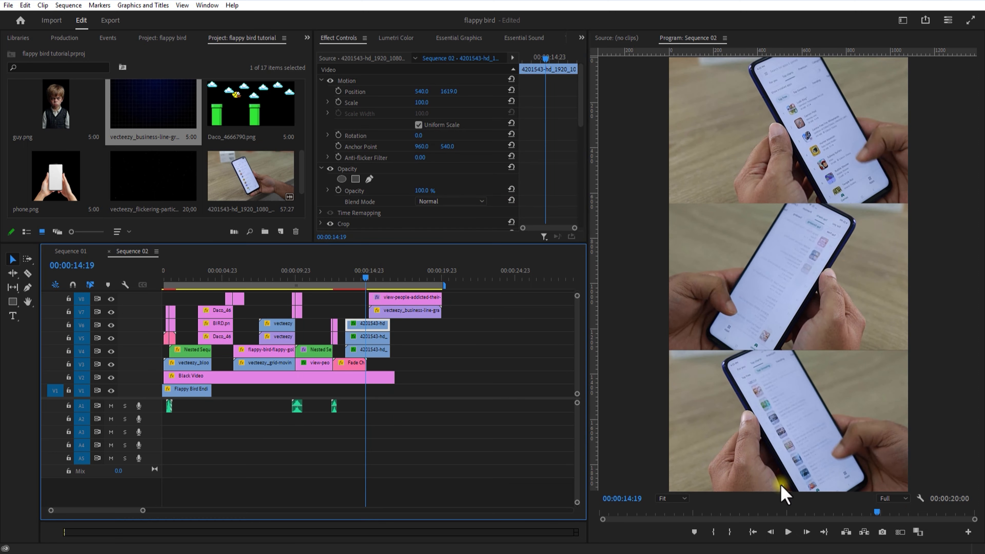
{"action": "left_click", "coordinate": [790, 536]}
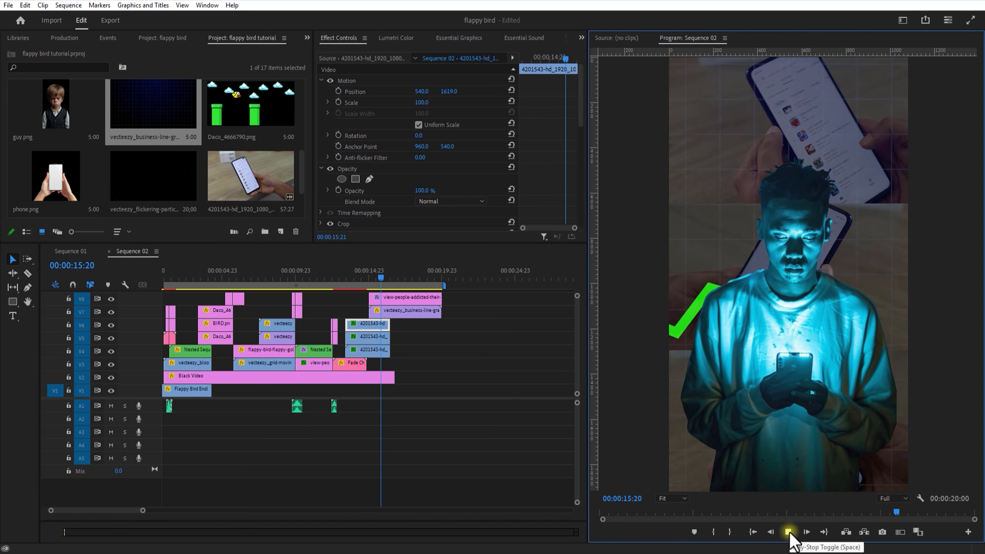
{"action": "left_click", "coordinate": [789, 532]}
Shift the graph video horizontally to position X -93 and scrub back to check the framing
{"action": "left_click", "coordinate": [411, 312]}
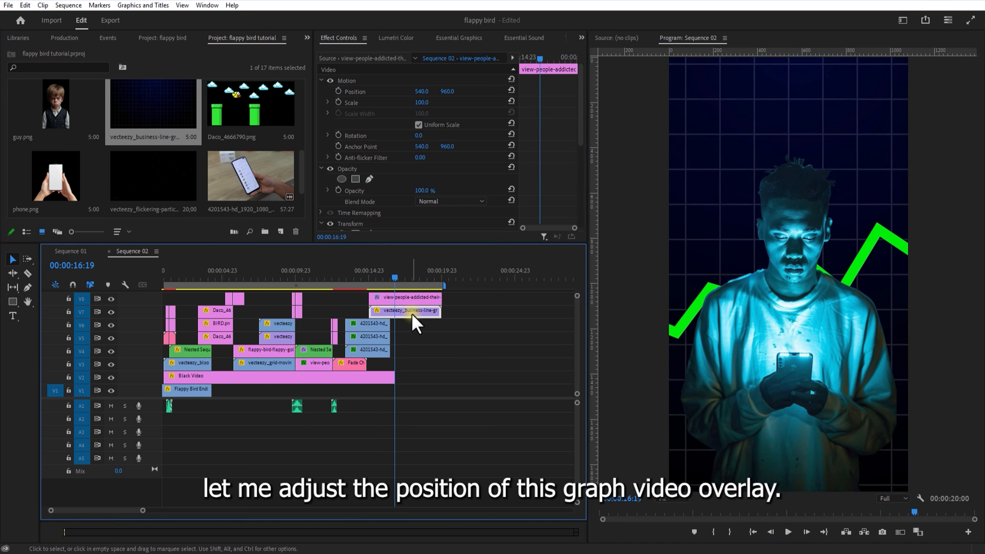
{"action": "left_click_drag", "start_coordinate": [421, 92], "coordinate": [96, 104]}
{"action": "left_click_drag", "start_coordinate": [397, 274], "coordinate": [371, 275]}
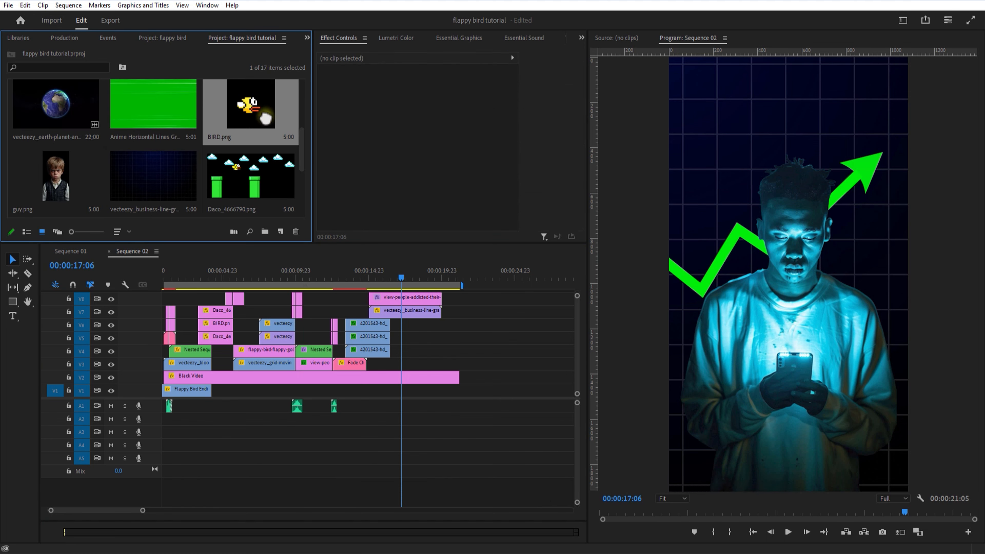
Add BIRD.png at 00:00:17:06 on a new top track above the man image and scale it down to about 37
{"action": "left_click_drag", "start_coordinate": [251, 109], "coordinate": [403, 344]}
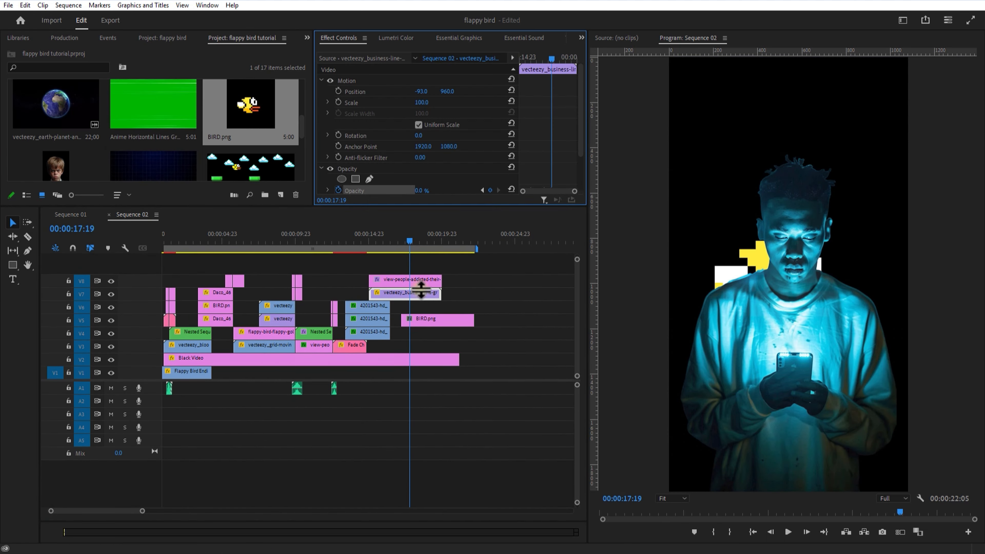
{"action": "left_click", "coordinate": [419, 324]}
{"action": "left_click_drag", "start_coordinate": [420, 326], "coordinate": [403, 245]}
{"action": "left_click", "coordinate": [407, 243]}
{"action": "left_click_drag", "start_coordinate": [421, 102], "coordinate": [390, 112]}
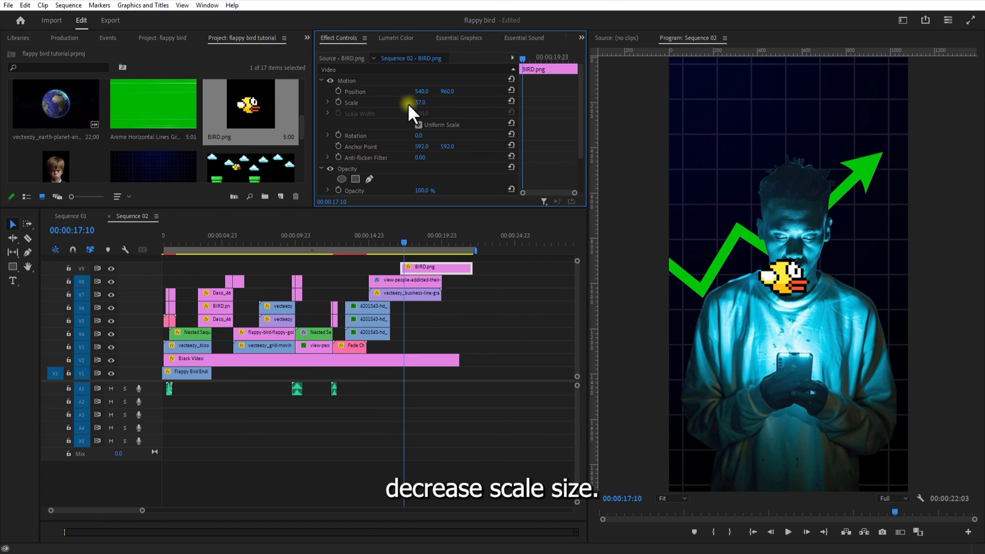
Find the Transform effect in the video effects and apply it to the BIRD.png clip
{"action": "left_click", "coordinate": [306, 38]}
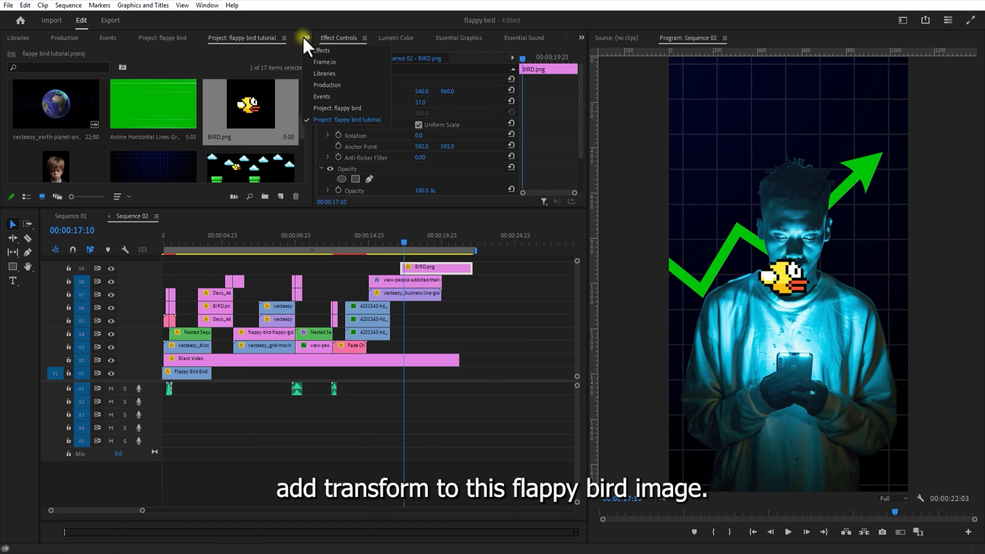
{"action": "left_click", "coordinate": [323, 59]}
{"action": "left_click_drag", "start_coordinate": [53, 130], "coordinate": [417, 273]}
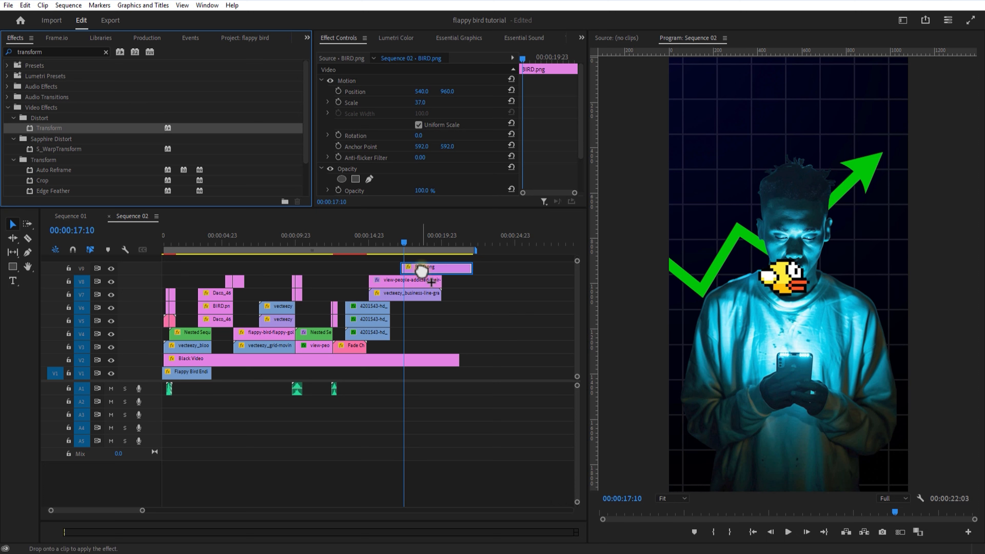
{"action": "left_click_drag", "start_coordinate": [418, 273], "coordinate": [419, 268]}
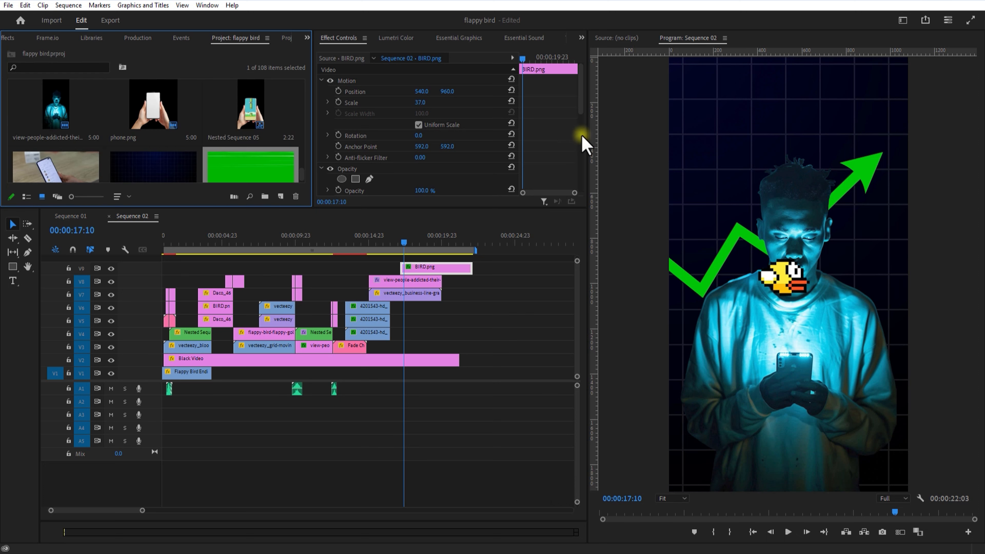
Turn on position keyframing in the bird's Transform effect and set the effect's rotation to -40°
{"action": "left_click_drag", "start_coordinate": [581, 111], "coordinate": [581, 159]}
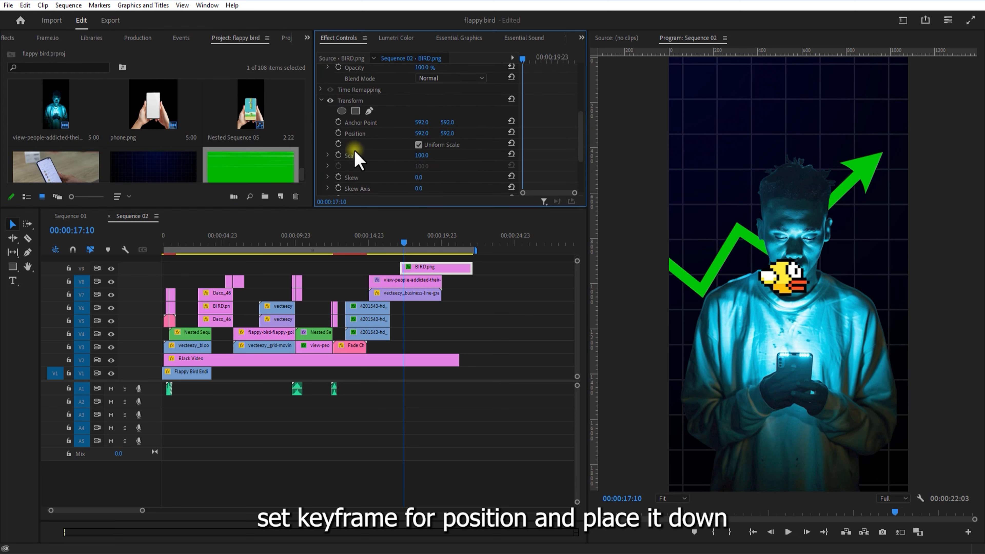
{"action": "left_click", "coordinate": [338, 133]}
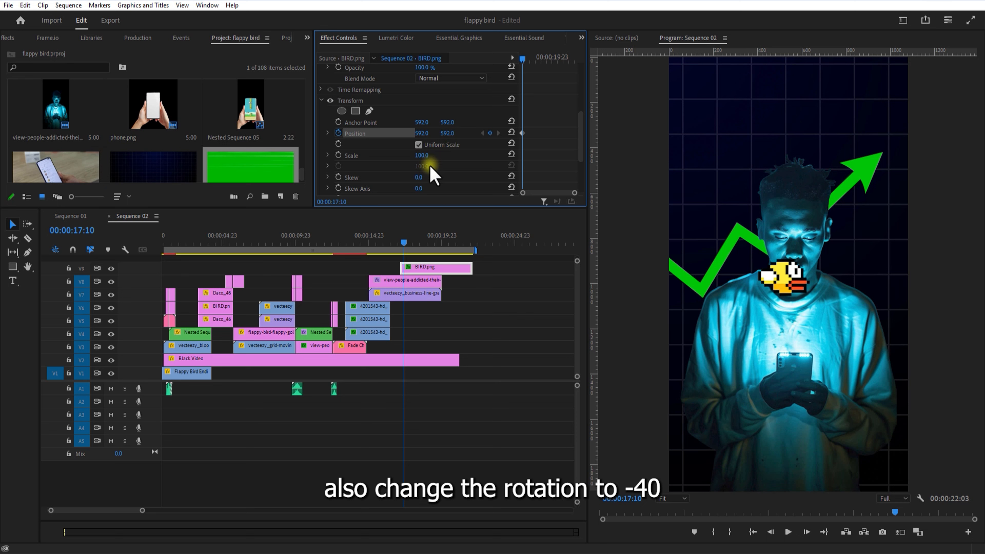
{"action": "scroll", "coordinate": [460, 172], "scroll_direction": "down", "scroll_amount": 2}
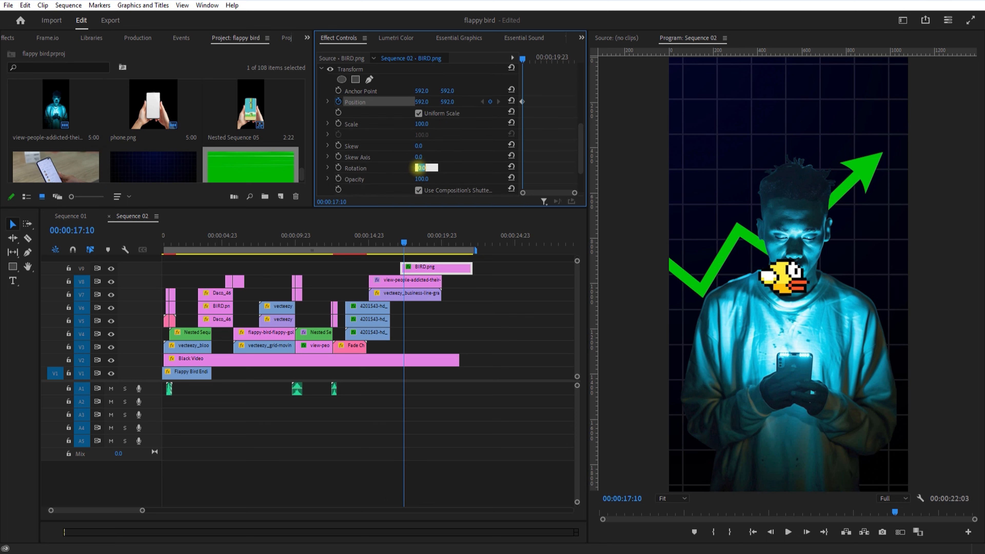
{"action": "left_click", "coordinate": [430, 163]}
{"action": "type", "text": "-40"}
{"action": "key", "text": "Return"}
Keyframe the bird's Transform position from Y 3453 at the clip's start to Y 277 at 00:00:17:20
{"action": "left_click_drag", "start_coordinate": [447, 104], "coordinate": [846, 103]}
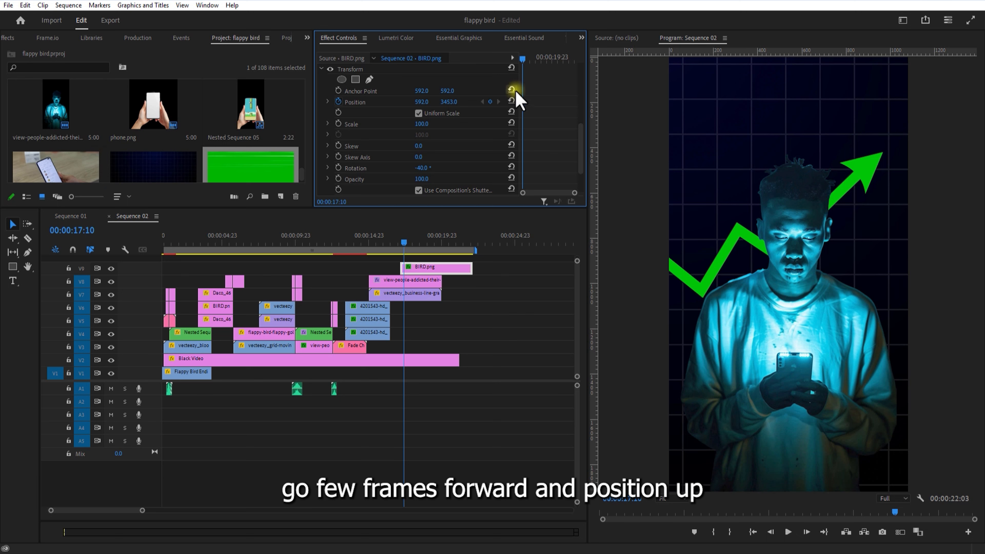
{"action": "left_click_drag", "start_coordinate": [524, 58], "coordinate": [527, 59]}
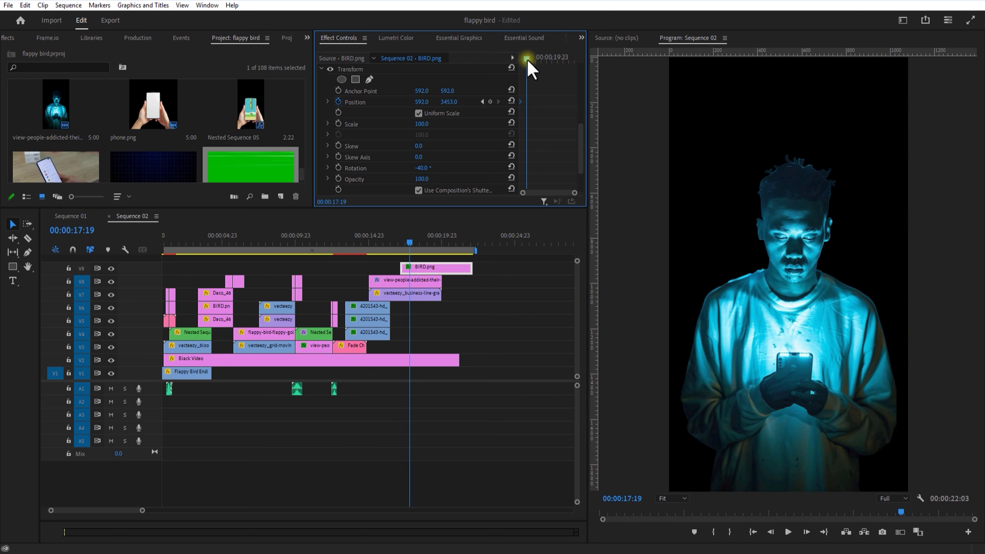
{"action": "left_click_drag", "start_coordinate": [453, 107], "coordinate": [174, 99]}
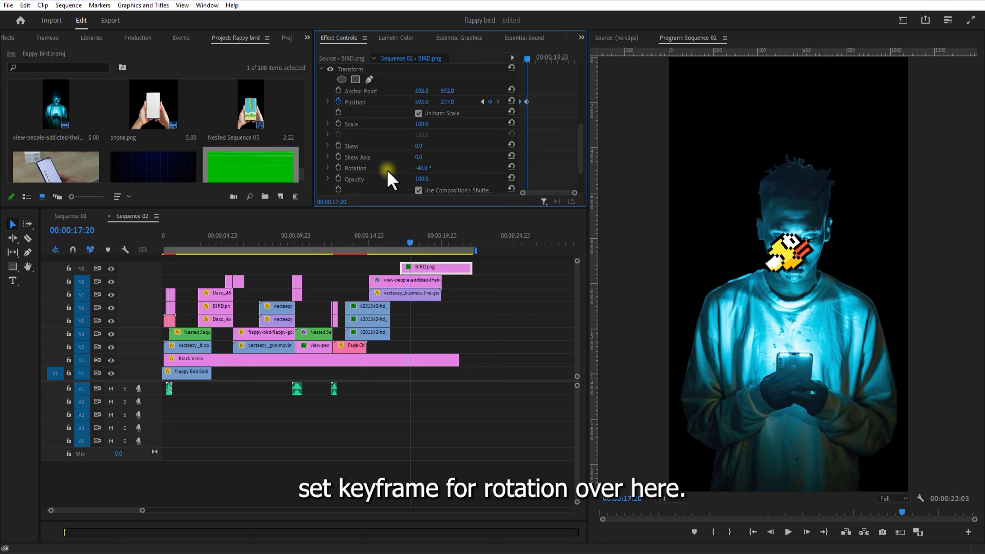
Keyframe the bird's Transform rotation at -40° at 00:00:17:20 and 0° at 00:00:18:07, and play back the move
{"action": "left_click", "coordinate": [338, 168]}
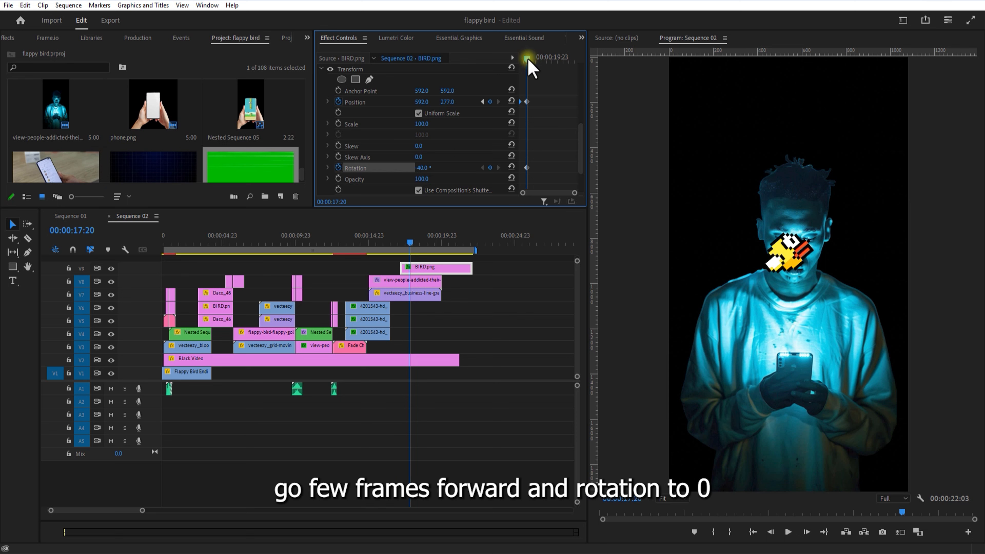
{"action": "left_click_drag", "start_coordinate": [528, 60], "coordinate": [533, 61]}
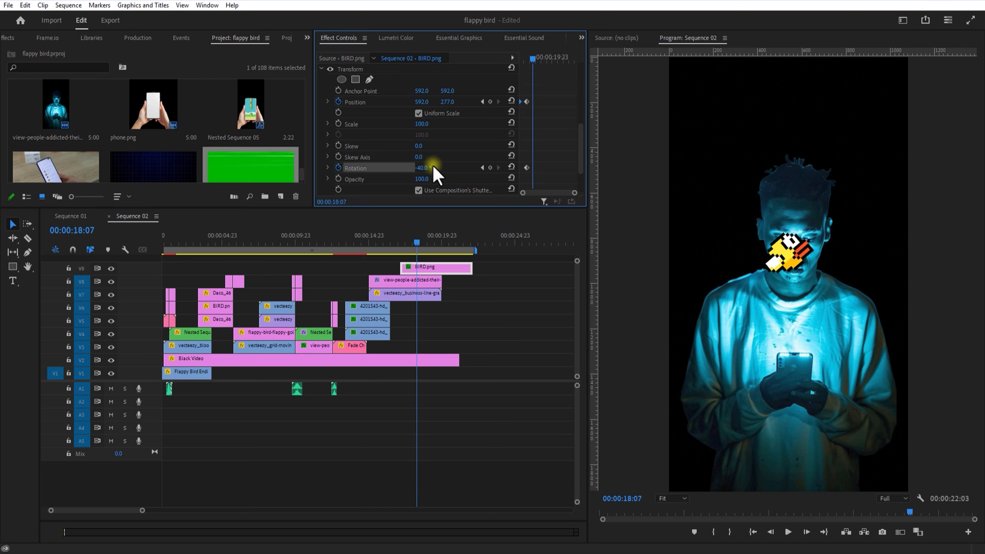
{"action": "key", "text": "Return"}
{"action": "left_click_drag", "start_coordinate": [532, 59], "coordinate": [521, 59]}
{"action": "left_click", "coordinate": [789, 532]}
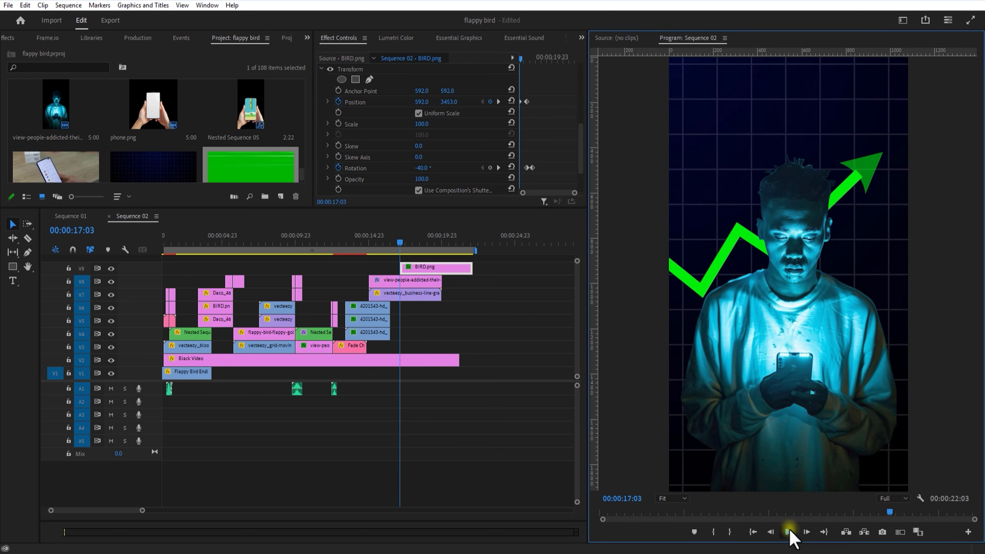
Select all the bird's Transform position and rotation keyframes and smooth their temporal interpolation
{"action": "left_click", "coordinate": [548, 126]}
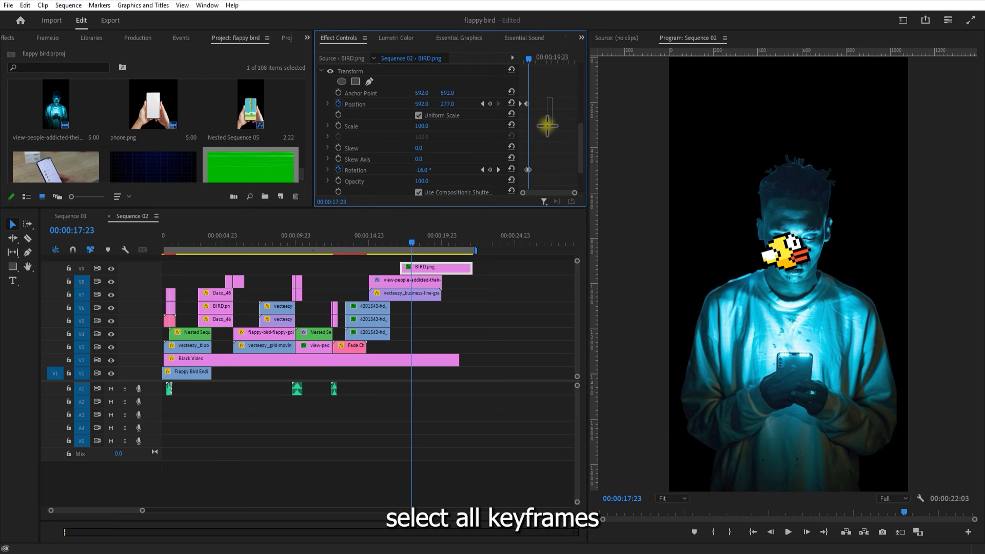
{"action": "left_click_drag", "start_coordinate": [512, 157], "coordinate": [528, 99]}
{"action": "right_click", "coordinate": [528, 102]}
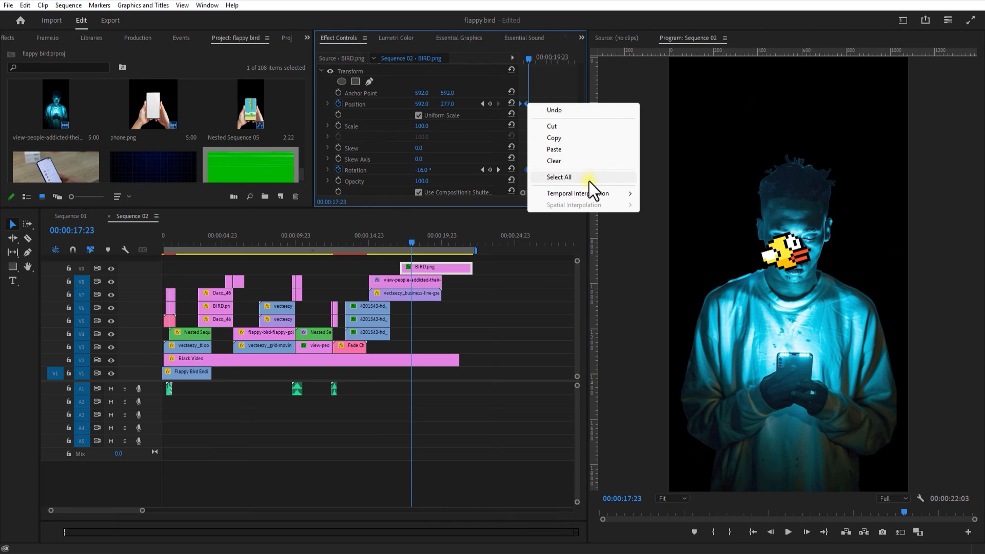
{"action": "mouse_move", "coordinate": [594, 193]}
{"action": "left_click", "coordinate": [672, 217]}
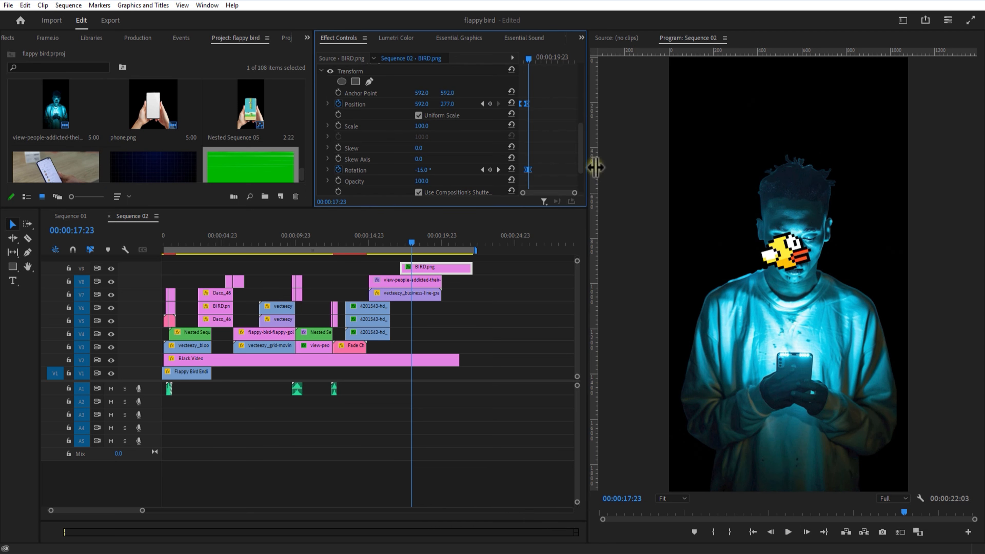
Set the shutter angle of the bird's Transform effect to 100
{"action": "scroll", "coordinate": [474, 155], "scroll_direction": "down", "scroll_amount": 2}
{"action": "left_click", "coordinate": [422, 161]}
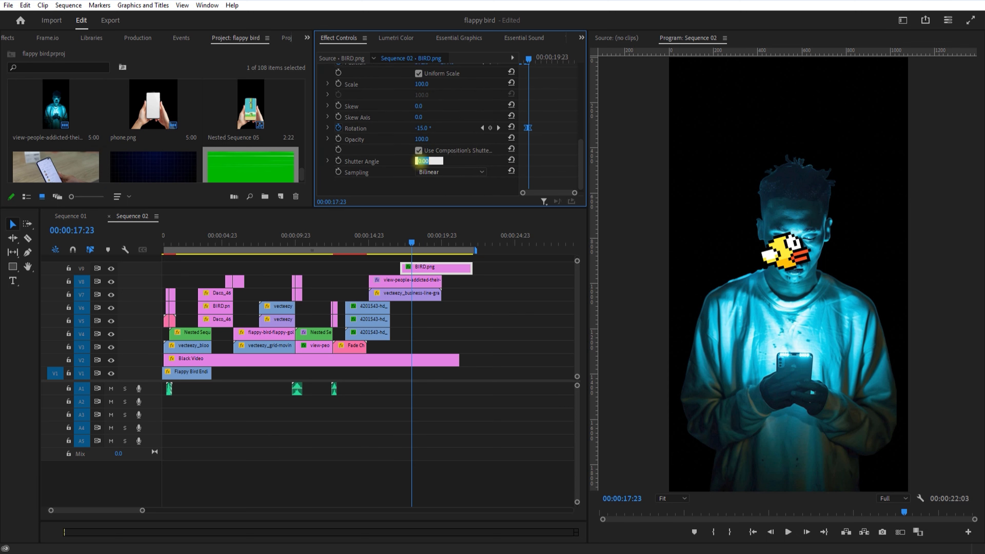
{"action": "left_click", "coordinate": [462, 159]}
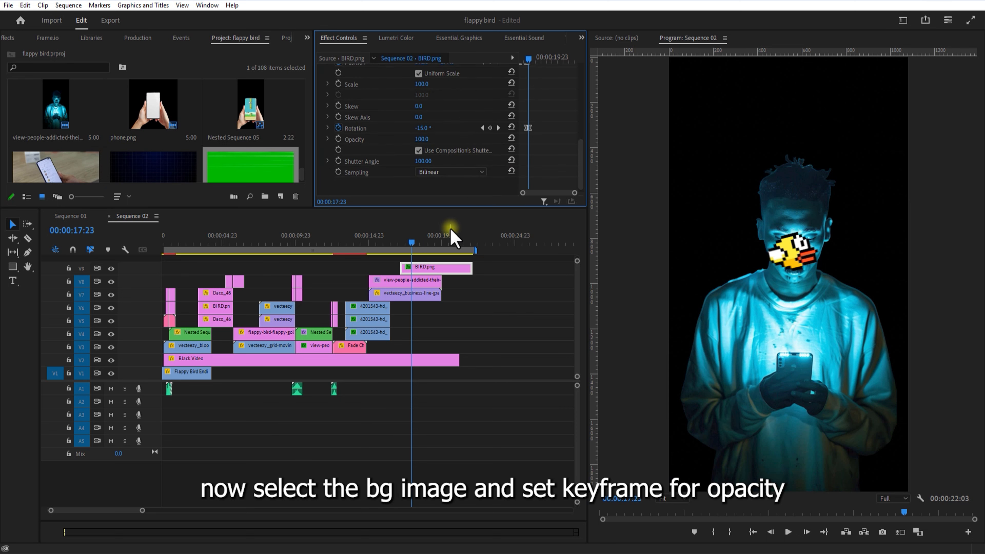
Keyframe the man image's opacity at 100% at 00:00:17:03 and 0% at 00:00:18:01, and scrub back over the fade-out
{"action": "left_click", "coordinate": [400, 244]}
{"action": "left_click", "coordinate": [404, 295]}
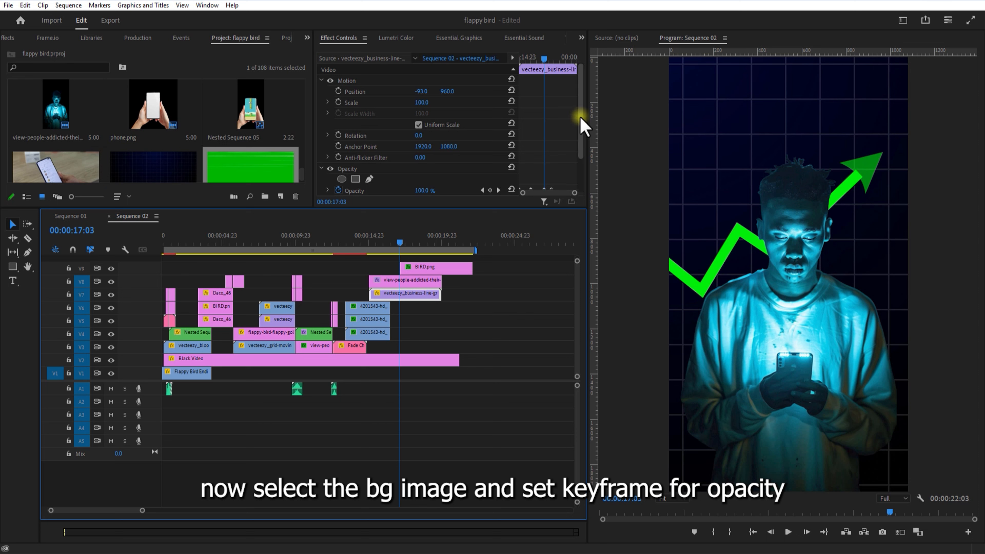
{"action": "scroll", "coordinate": [581, 132], "scroll_direction": "down", "scroll_amount": 2}
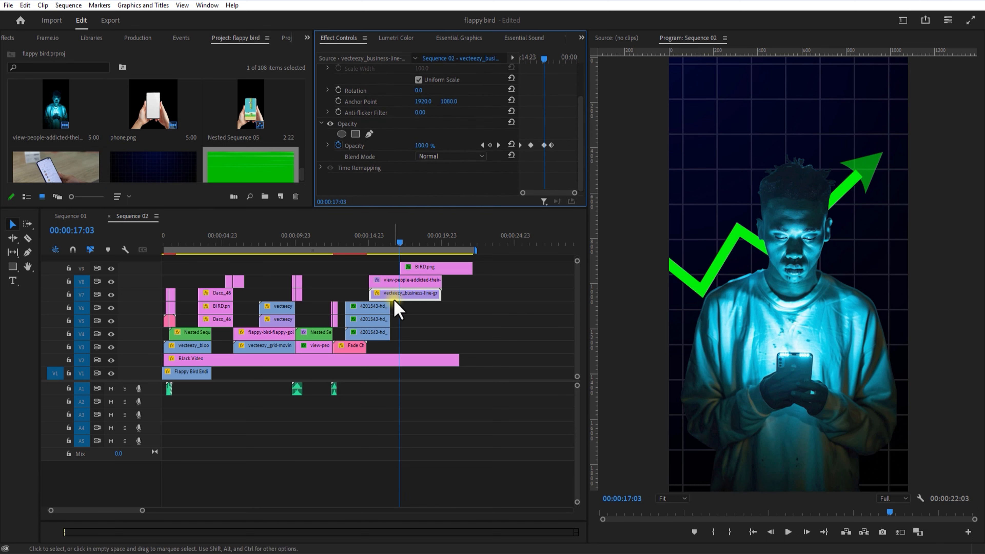
{"action": "left_click", "coordinate": [406, 285]}
{"action": "scroll", "coordinate": [580, 124], "scroll_direction": "down", "scroll_amount": 2}
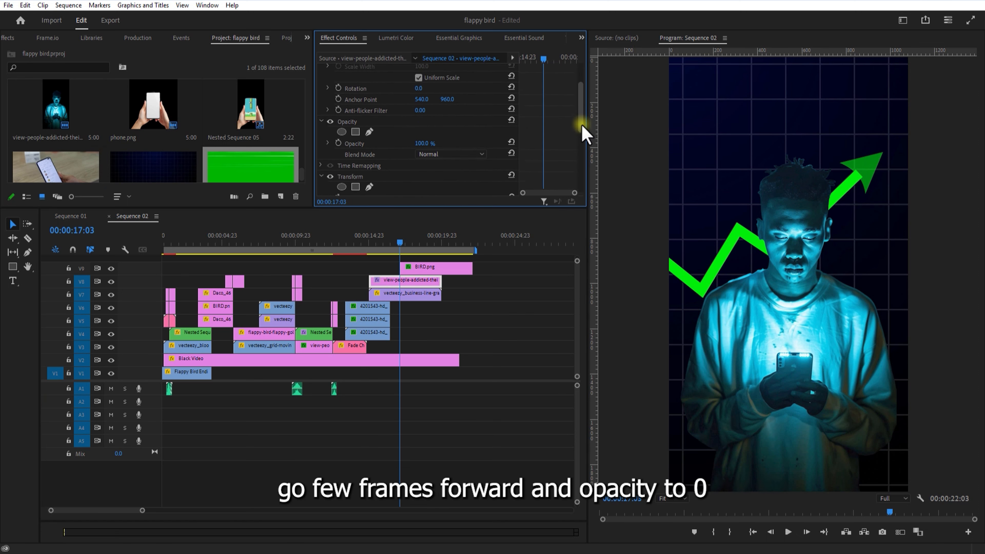
{"action": "left_click", "coordinate": [338, 127]}
{"action": "left_click_drag", "start_coordinate": [402, 245], "coordinate": [415, 247]}
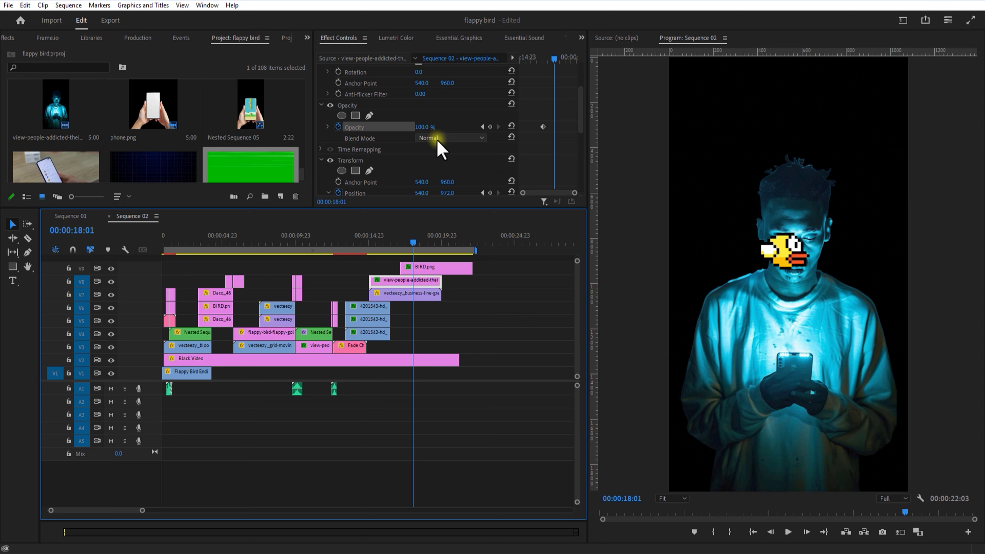
{"action": "left_click_drag", "start_coordinate": [423, 127], "coordinate": [282, 139]}
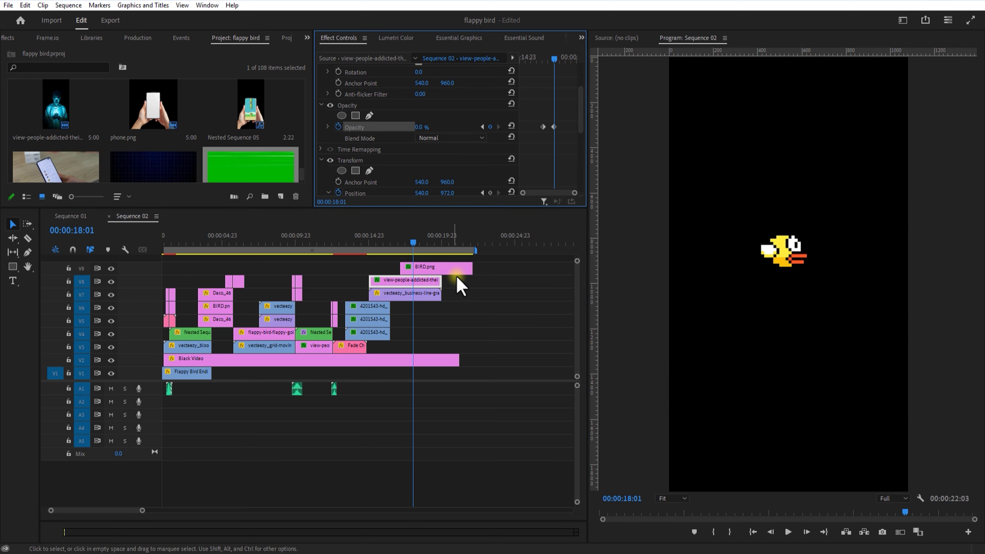
{"action": "left_click_drag", "start_coordinate": [409, 243], "coordinate": [410, 246]}
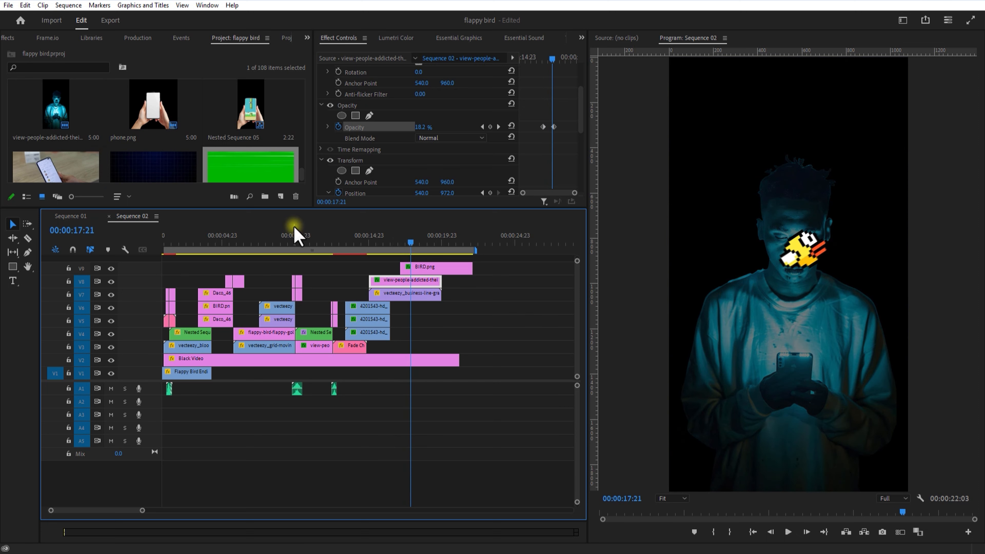
Move BIRD.png up to V10 and place the 4201543-hd phone video beneath it on V9
{"action": "left_click", "coordinate": [417, 270]}
{"action": "left_click_drag", "start_coordinate": [417, 272], "coordinate": [408, 259]}
{"action": "left_click_drag", "start_coordinate": [56, 169], "coordinate": [401, 271]}
Unlink the V9 phone video's audio, delete it, and scale the video up to 180
{"action": "right_click", "coordinate": [480, 268]}
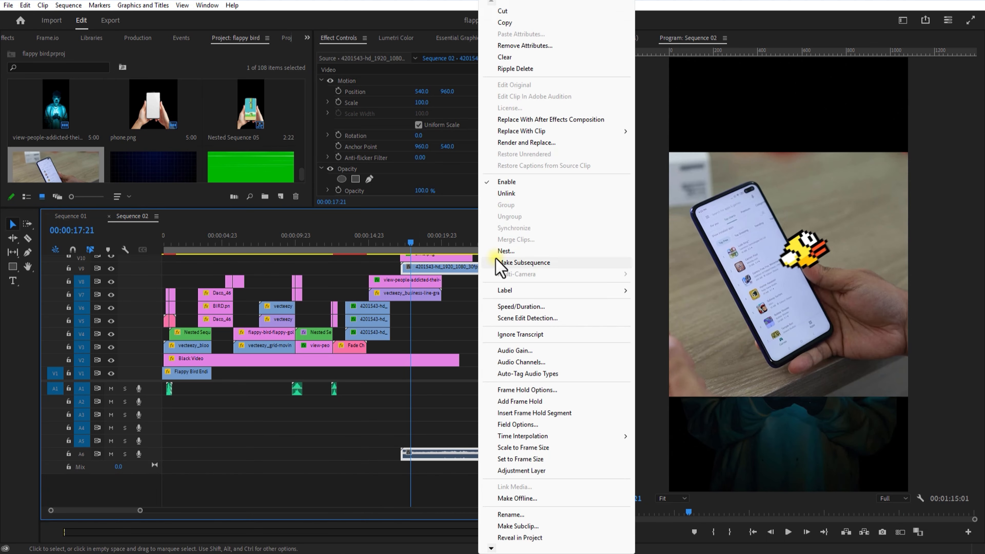
{"action": "left_click", "coordinate": [507, 192]}
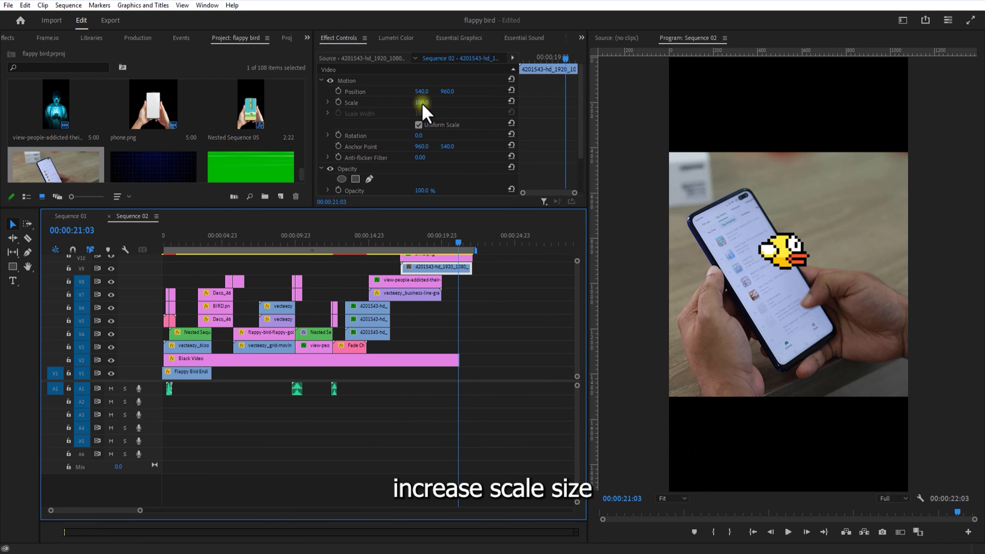
{"action": "left_click_drag", "start_coordinate": [422, 103], "coordinate": [473, 103]}
Keyframe the V9 phone video's opacity at 0% at 00:00:17:05 and raise it to a faint level at 00:00:18:01
{"action": "left_click_drag", "start_coordinate": [450, 238], "coordinate": [401, 242]}
{"action": "left_click", "coordinate": [338, 190]}
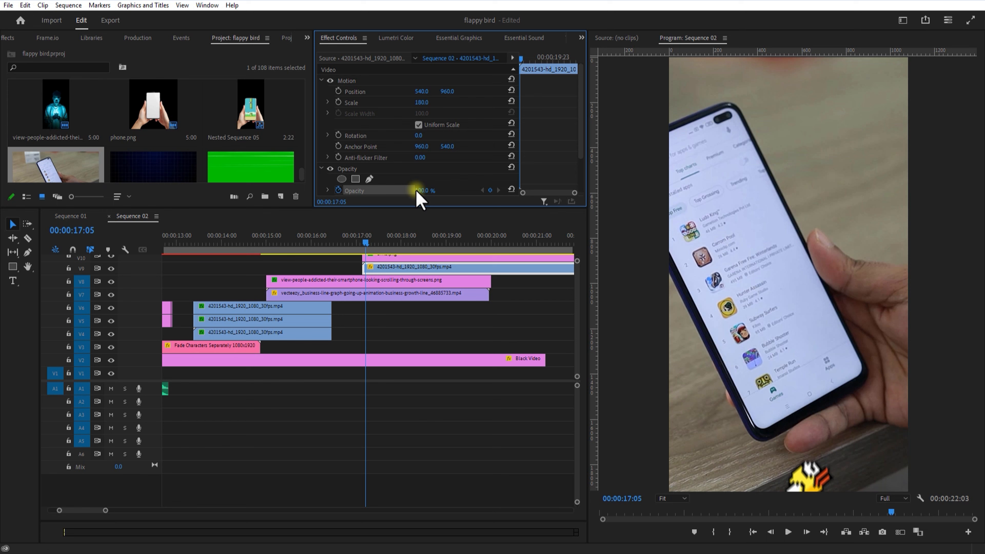
{"action": "left_click_drag", "start_coordinate": [417, 191], "coordinate": [131, 233]}
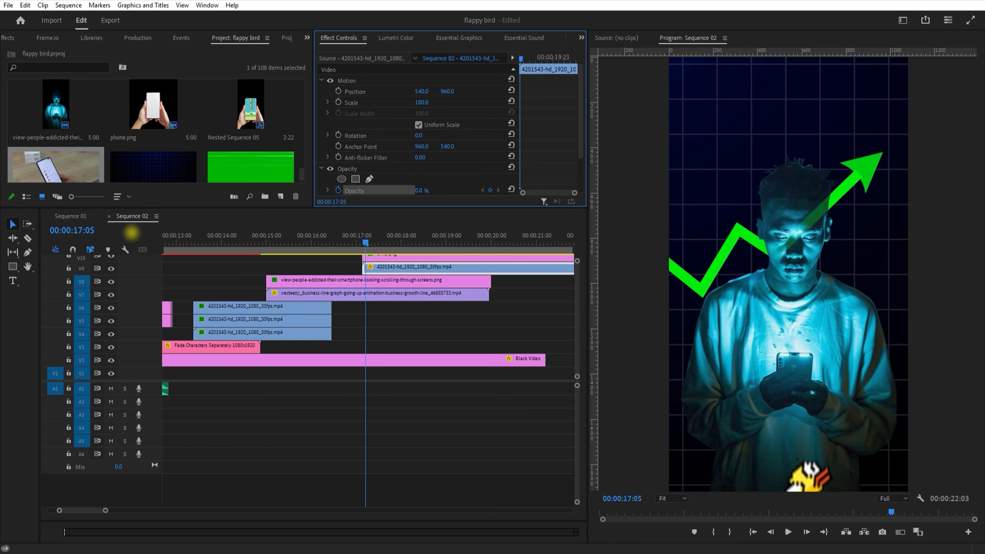
{"action": "left_click_drag", "start_coordinate": [371, 248], "coordinate": [421, 236]}
{"action": "left_click_drag", "start_coordinate": [428, 190], "coordinate": [436, 190]}
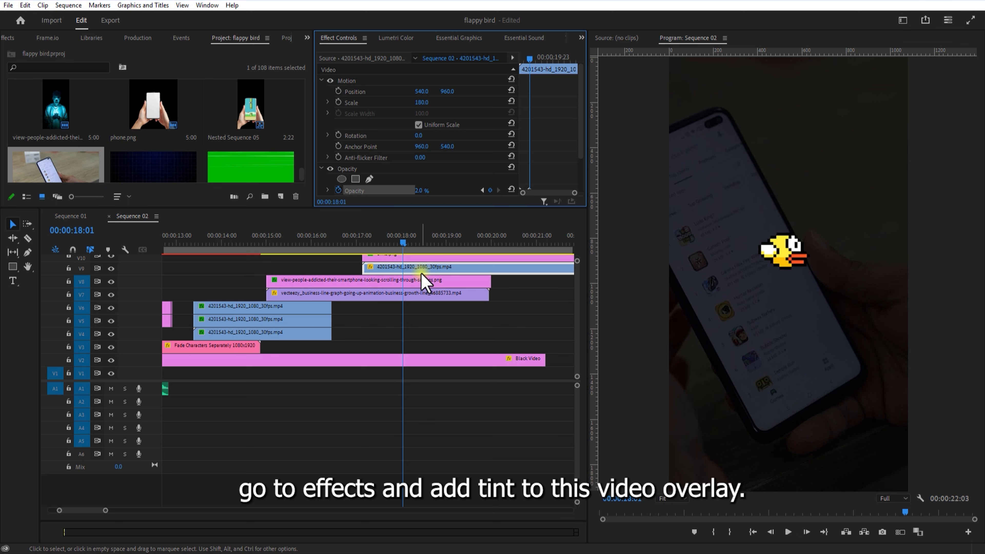
Search the effects for "tint" and apply Tint to the phone video overlay on V9
{"action": "left_click", "coordinate": [307, 38]}
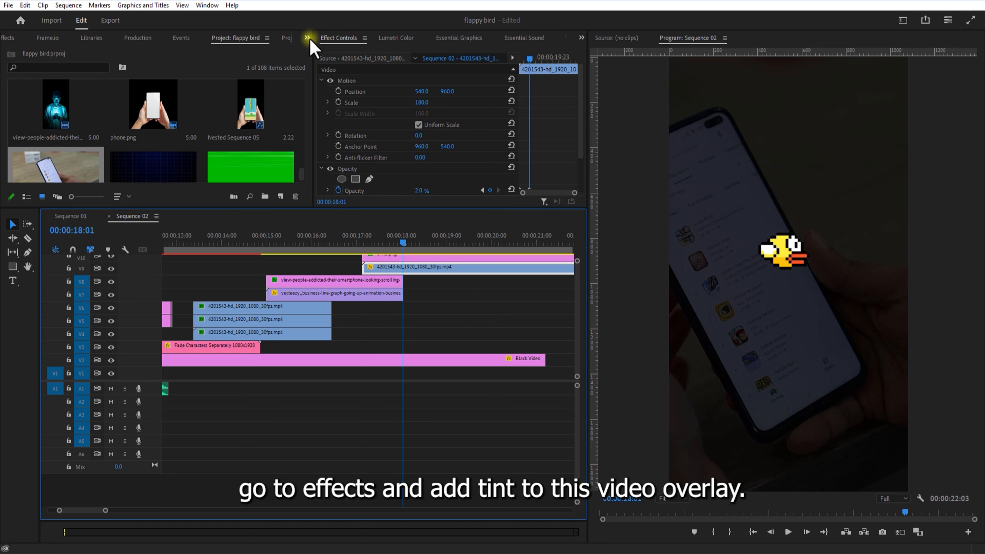
{"action": "left_click", "coordinate": [323, 59]}
{"action": "left_click", "coordinate": [56, 52]}
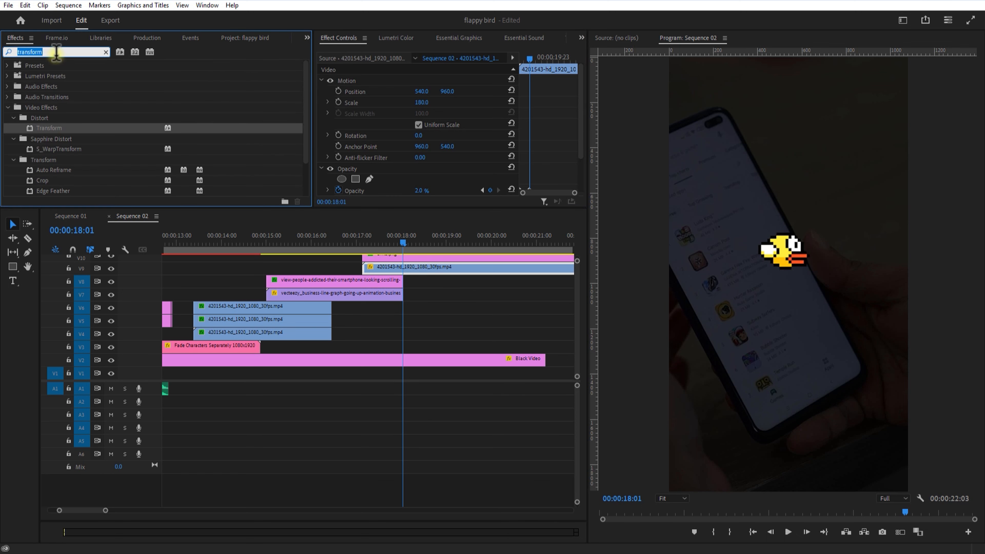
{"action": "type", "text": "tint"}
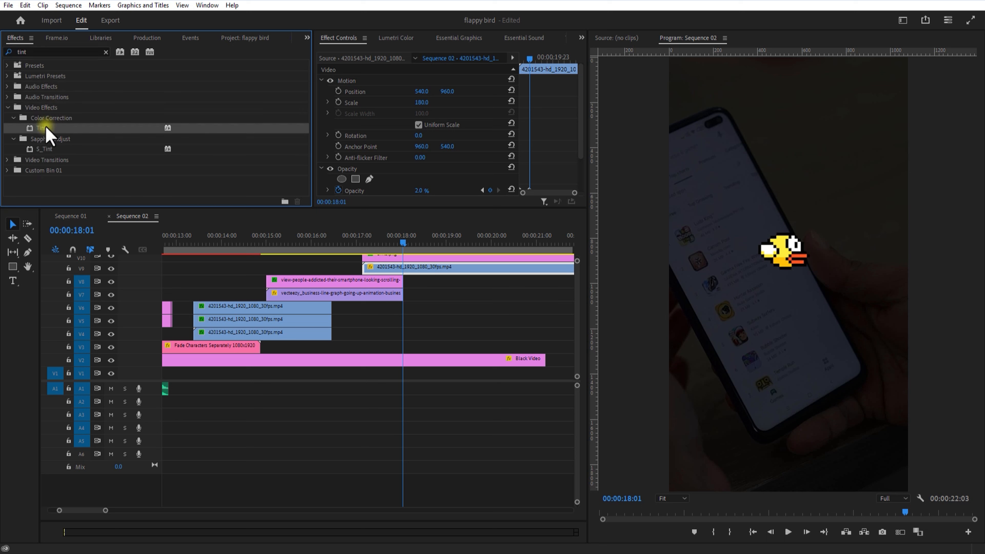
{"action": "left_click_drag", "start_coordinate": [409, 279], "coordinate": [414, 269]}
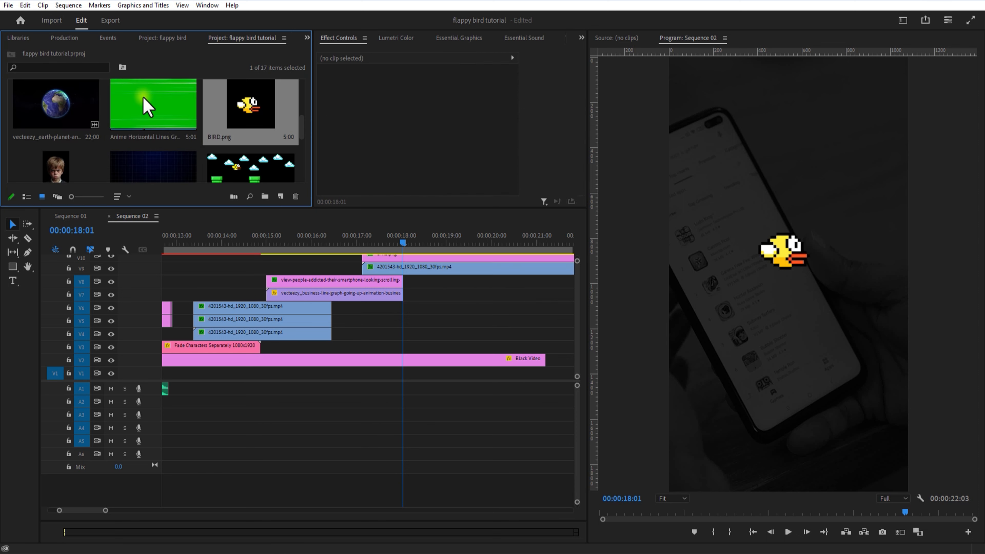
Add the Anime Horizontal Lines green-screen clip on V6 beneath the phone video, rotated 90° and scaled to 160
{"action": "left_click_drag", "start_coordinate": [153, 104], "coordinate": [365, 311]}
{"action": "left_click", "coordinate": [417, 314]}
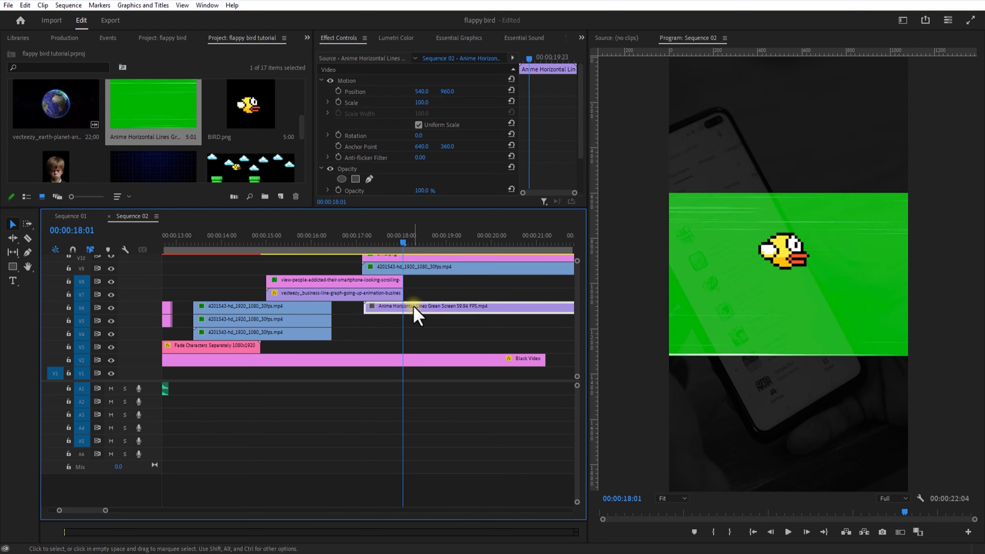
{"action": "left_click_drag", "start_coordinate": [422, 136], "coordinate": [472, 128]}
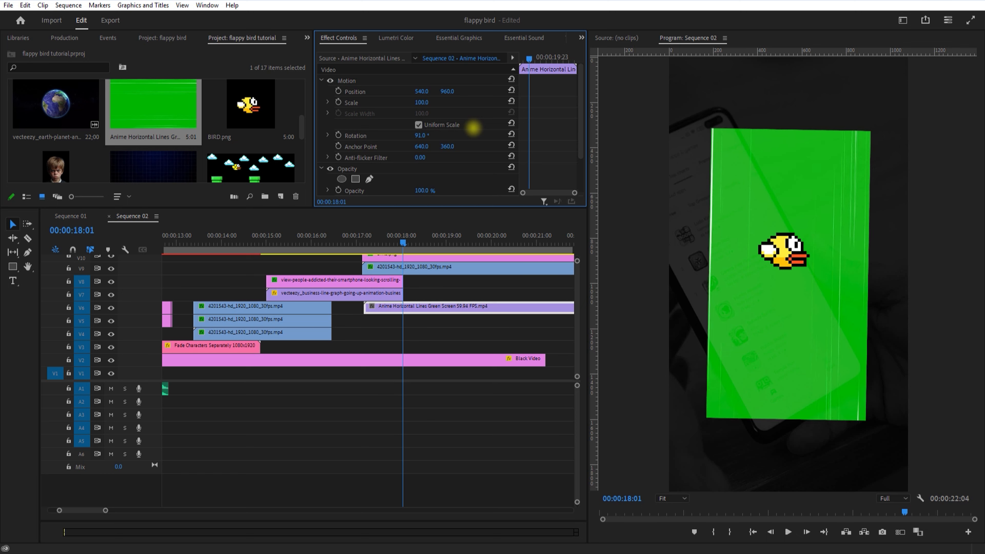
{"action": "left_click_drag", "start_coordinate": [422, 102], "coordinate": [459, 103]}
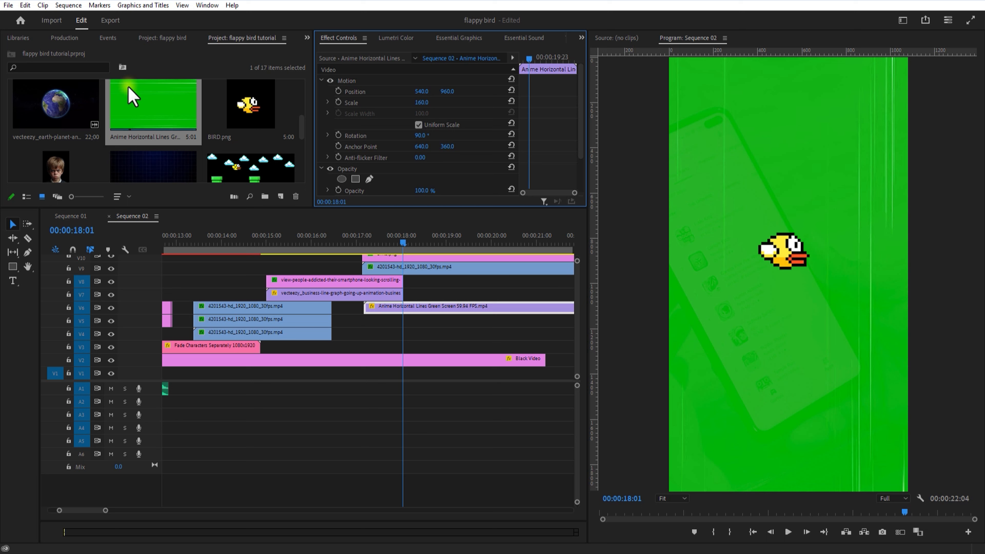
Apply Ultra Key to the Anime Horizontal Lines clip on V6 and sample its green background as the key color
{"action": "left_click", "coordinate": [307, 38]}
{"action": "left_click", "coordinate": [322, 49]}
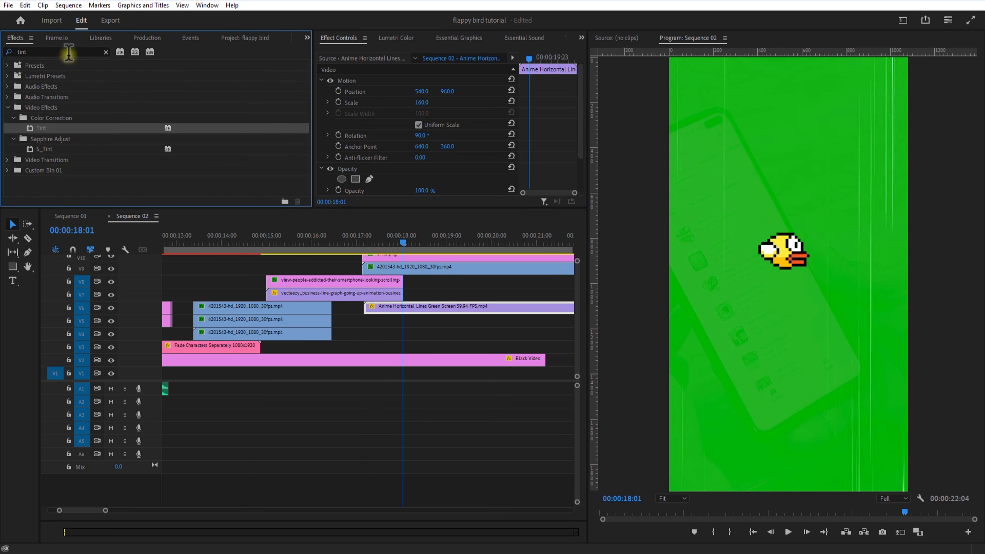
{"action": "double_click", "coordinate": [68, 51]}
{"action": "key", "text": "BackSpace"}
{"action": "type", "text": "ultr"}
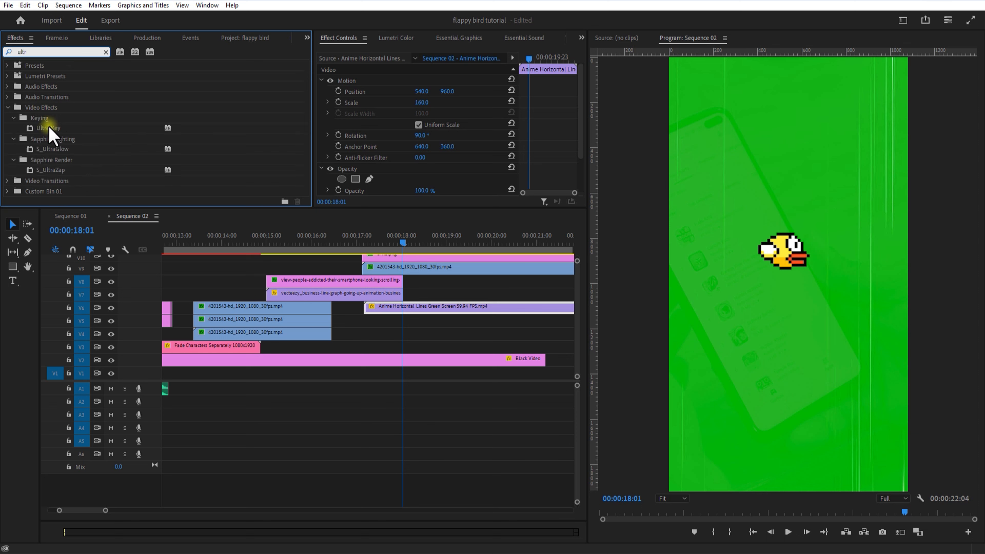
{"action": "left_click_drag", "start_coordinate": [51, 134], "coordinate": [395, 309]}
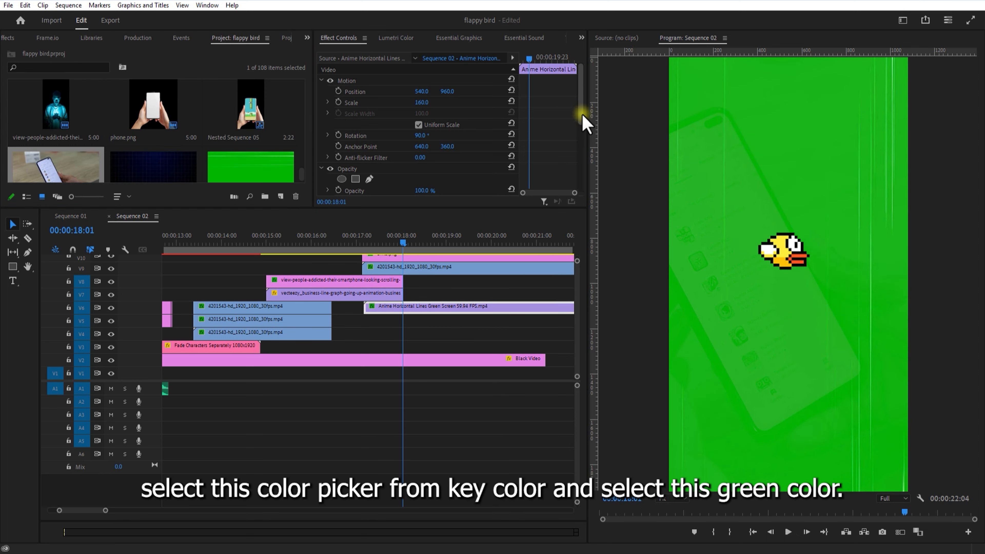
{"action": "left_click_drag", "start_coordinate": [586, 123], "coordinate": [582, 177]}
{"action": "left_click_drag", "start_coordinate": [523, 140], "coordinate": [739, 134]}
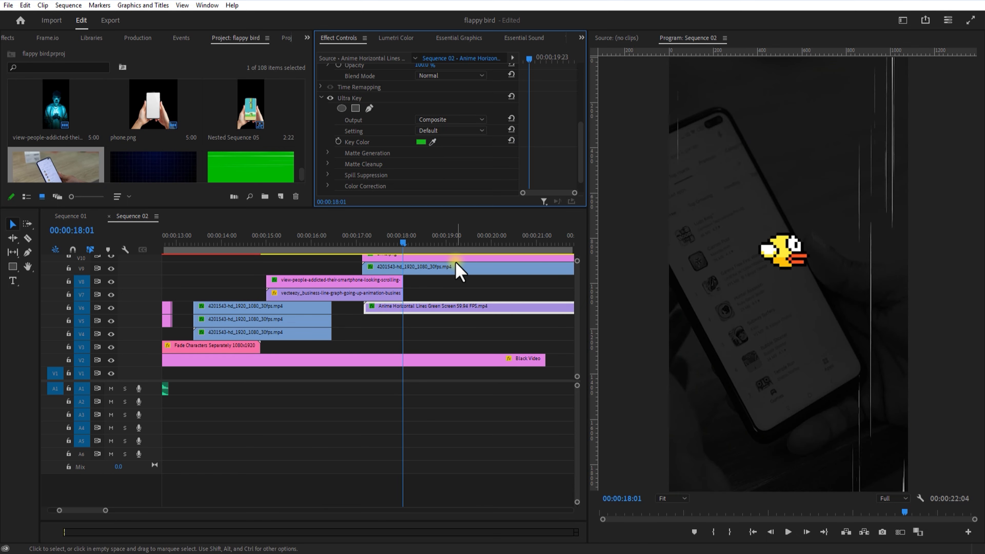
Fade in the Anime Horizontal Lines clip with opacity keyframes from 0% at 00:00:17:05 to 100% a few frames ahead, and play the result
{"action": "left_click_drag", "start_coordinate": [403, 242], "coordinate": [364, 246]}
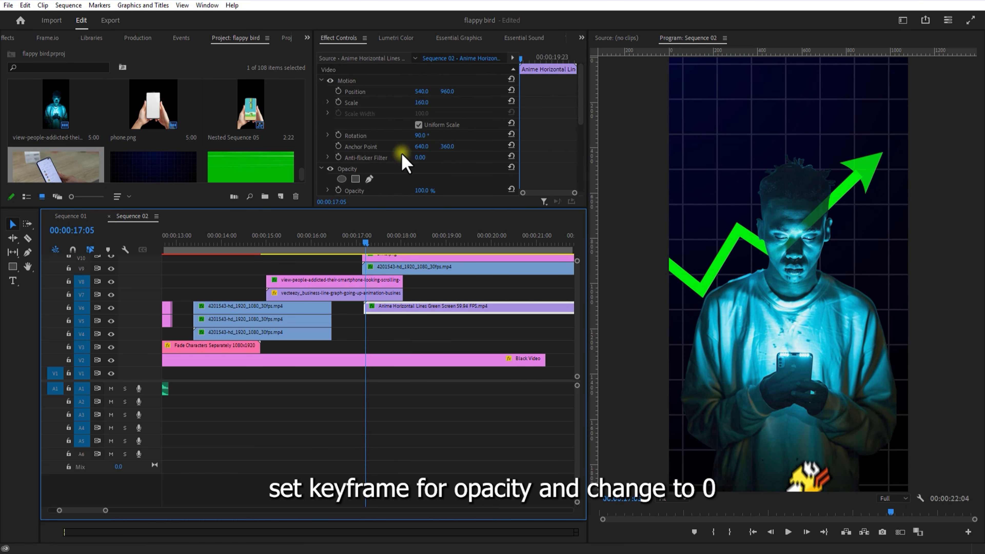
{"action": "left_click", "coordinate": [338, 190]}
{"action": "left_click_drag", "start_coordinate": [419, 190], "coordinate": [259, 197]}
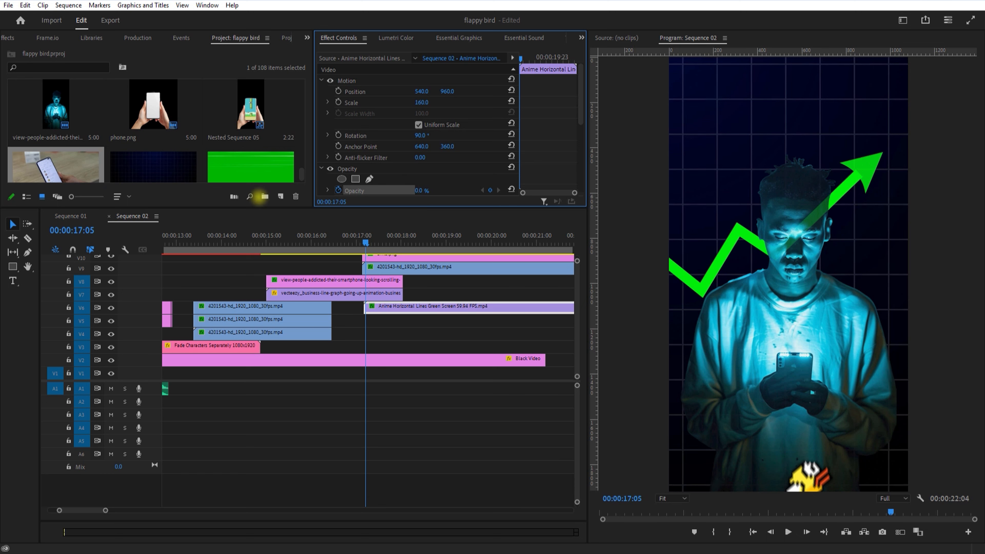
{"action": "left_click_drag", "start_coordinate": [366, 241], "coordinate": [379, 241]}
{"action": "left_click_drag", "start_coordinate": [422, 190], "coordinate": [531, 186]}
{"action": "left_click", "coordinate": [364, 242]}
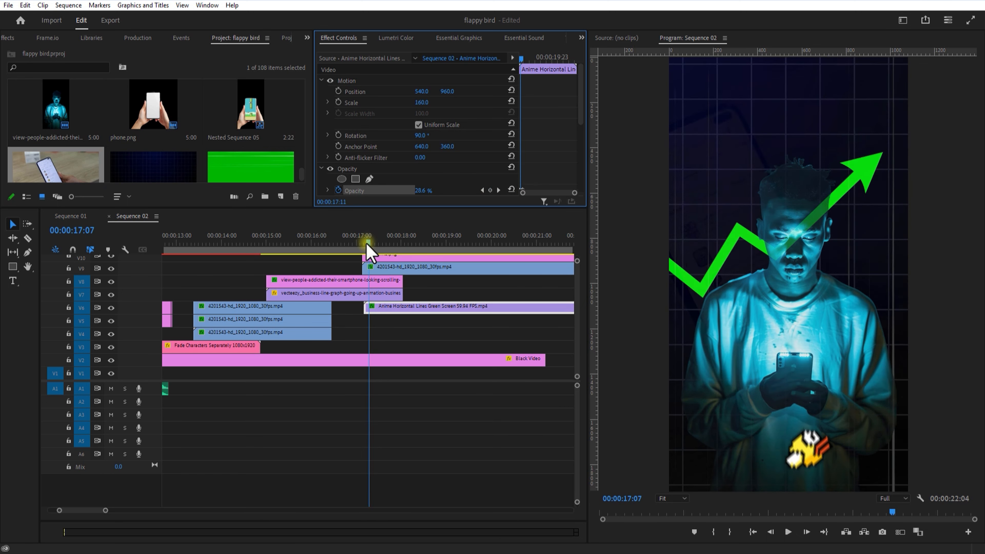
{"action": "left_click", "coordinate": [788, 532]}
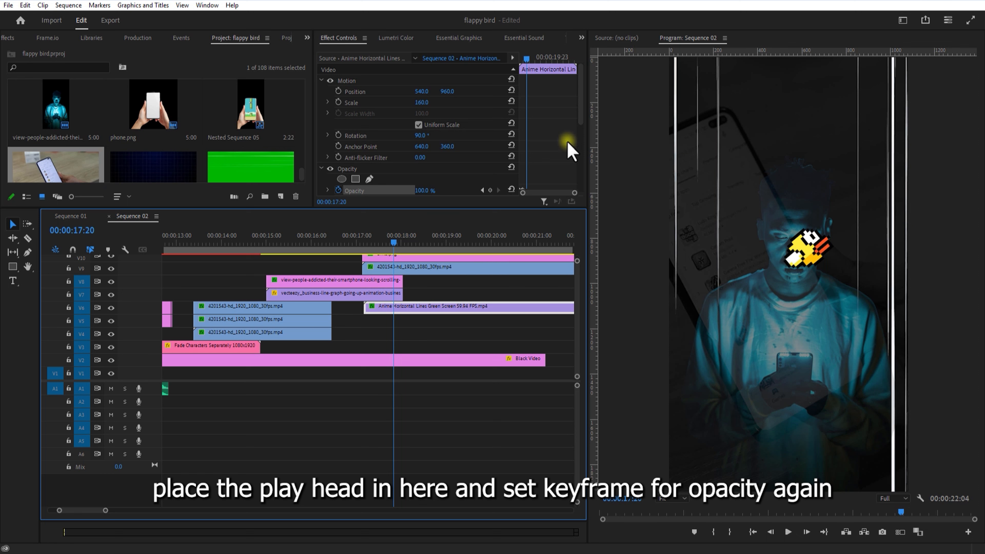
Fade out the Anime Horizontal Lines clip with opacity keyframes from 100% at 00:00:17:20 to 0% a few frames ahead
{"action": "left_click", "coordinate": [489, 191]}
{"action": "left_click", "coordinate": [395, 243]}
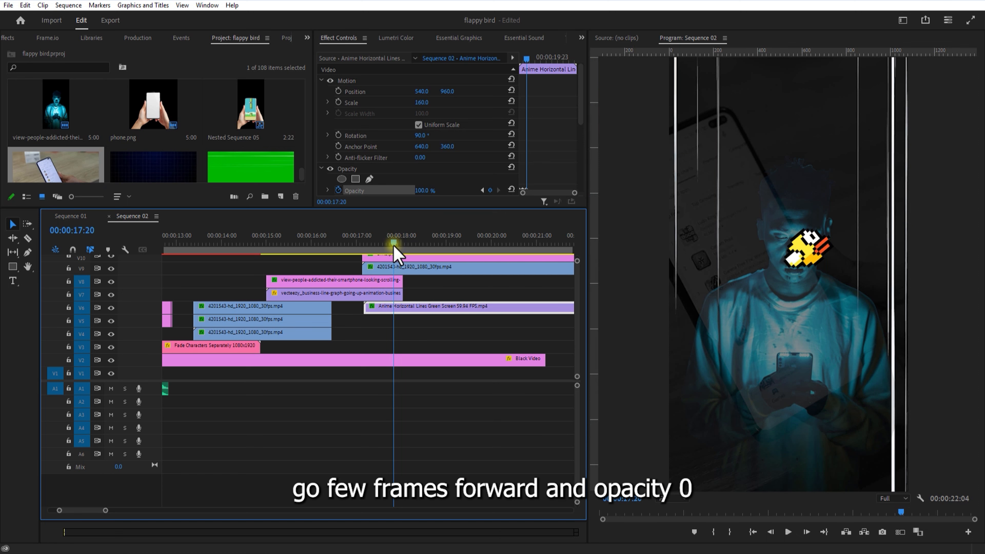
{"action": "left_click_drag", "start_coordinate": [396, 245], "coordinate": [403, 246]}
{"action": "left_click_drag", "start_coordinate": [420, 191], "coordinate": [327, 192]}
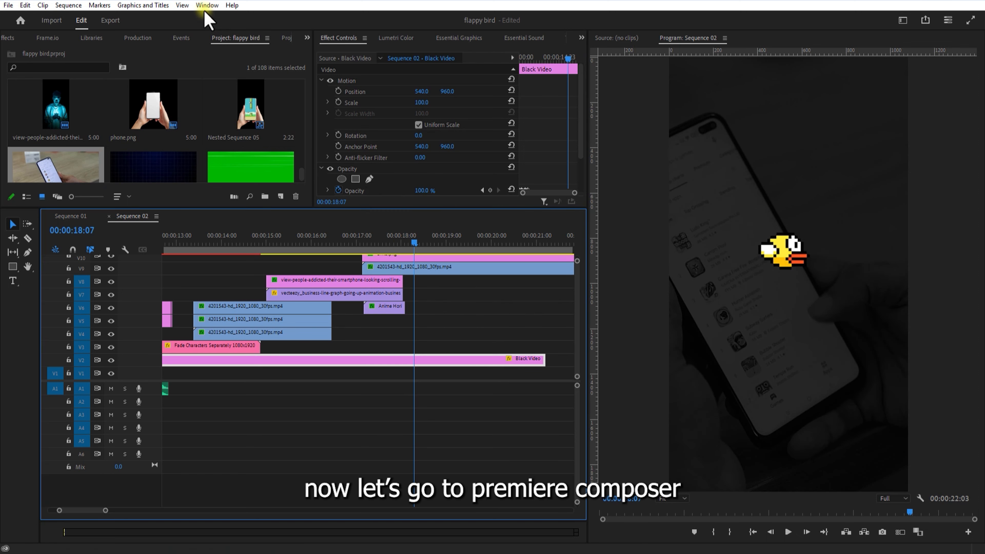
Open Premiere Composer and add the Decode & Fade Characters Separately text preset from the Starter Pack to the sequence
{"action": "left_click", "coordinate": [206, 5]}
{"action": "mouse_move", "coordinate": [228, 38]}
{"action": "left_click", "coordinate": [378, 67]}
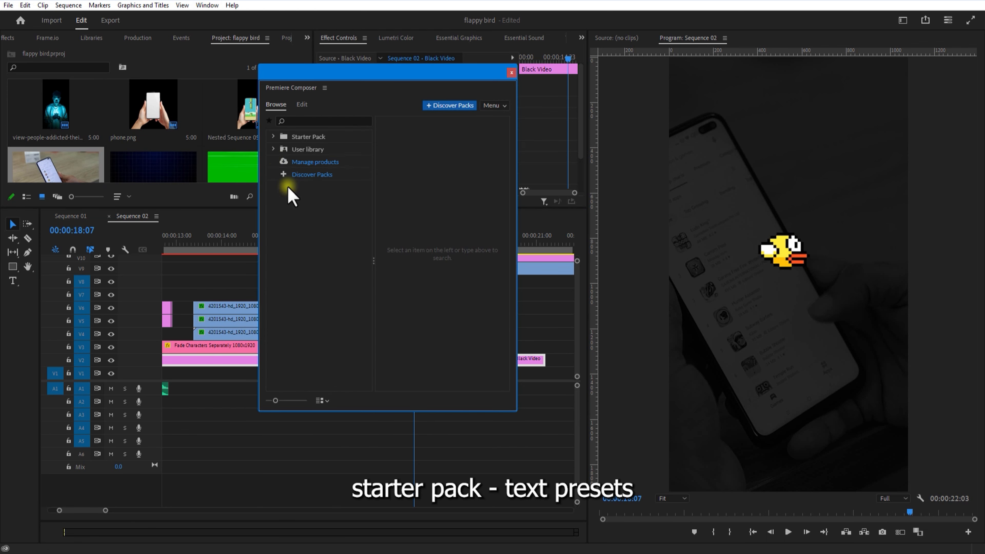
{"action": "left_click", "coordinate": [273, 137]}
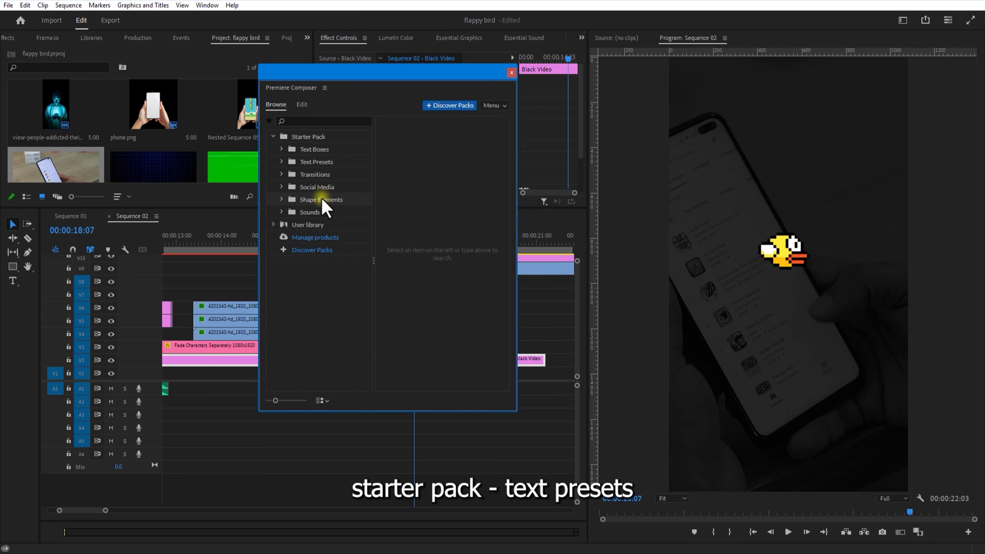
{"action": "left_click", "coordinate": [322, 162]}
{"action": "left_click", "coordinate": [407, 149]}
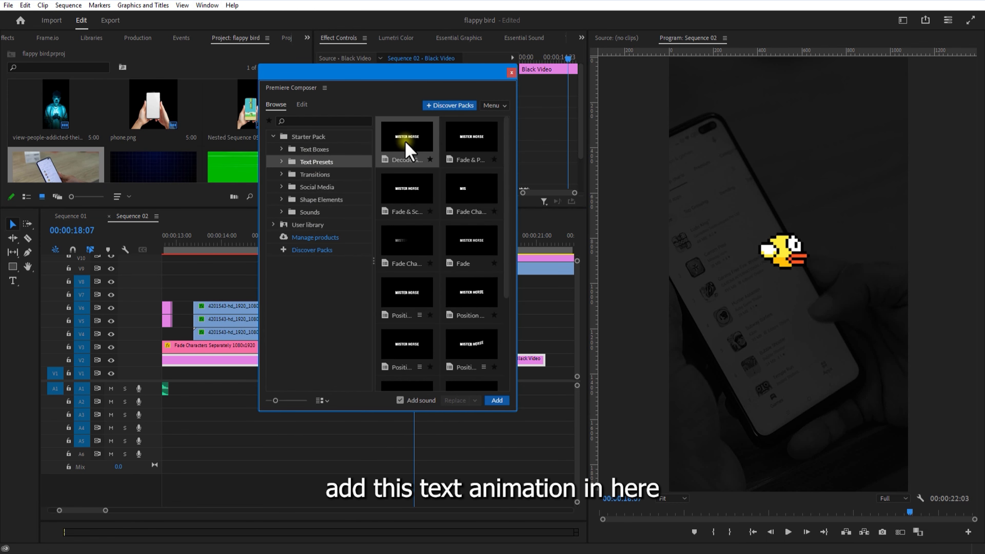
{"action": "left_click", "coordinate": [497, 400]}
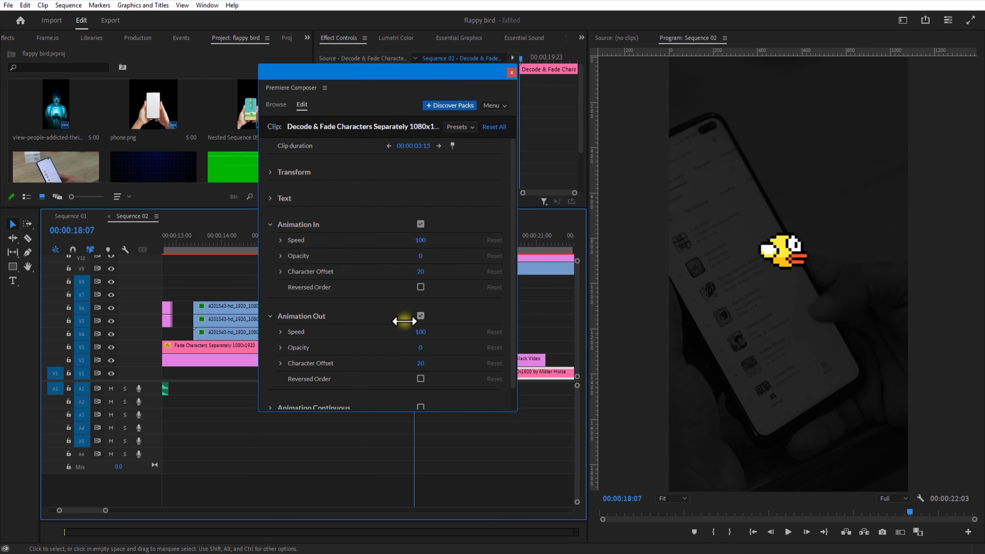
Replace the preset's text with "TOP DOWNLOADED APP" and set its font to Bebas Neue
{"action": "left_click", "coordinate": [271, 198]}
{"action": "left_click", "coordinate": [352, 226]}
{"action": "key", "text": "BackSpace"}
{"action": "key", "text": "BackSpace"}
{"action": "key", "text": "BackSpace"}
{"action": "key", "text": "BackSpace"}
{"action": "key", "text": "BackSpace"}
{"action": "key", "text": "BackSpace"}
{"action": "key", "text": "BackSpace"}
{"action": "key", "text": "BackSpace"}
{"action": "key", "text": "BackSpace"}
{"action": "key", "text": "BackSpace"}
{"action": "key", "text": "BackSpace"}
{"action": "key", "text": "BackSpace"}
{"action": "key", "text": "Caps_Lock"}
{"action": "type", "text": "TOP DO"}
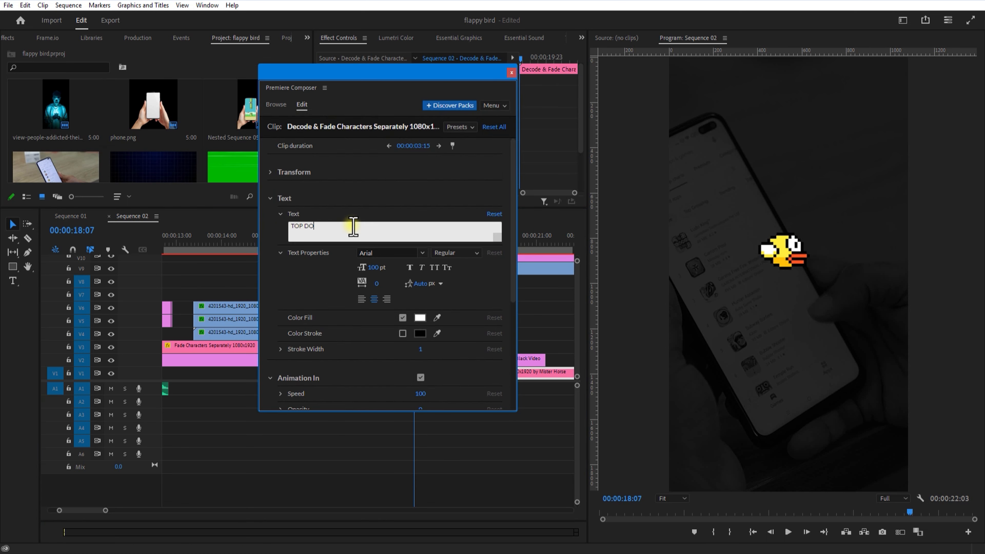
{"action": "type", "text": "WNLOADED APP"}
{"action": "left_click", "coordinate": [389, 255]}
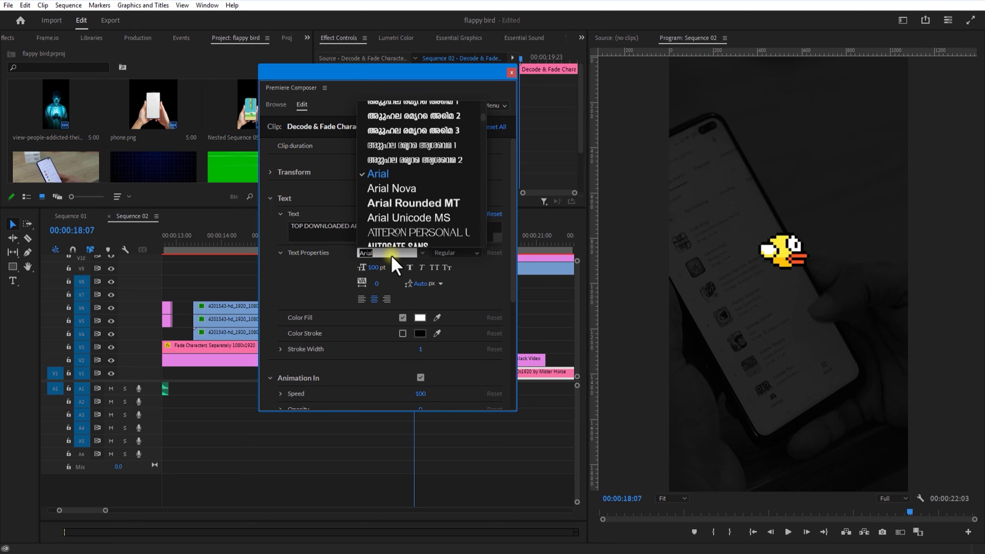
{"action": "type", "text": "BEBAS"}
{"action": "key", "text": "Return"}
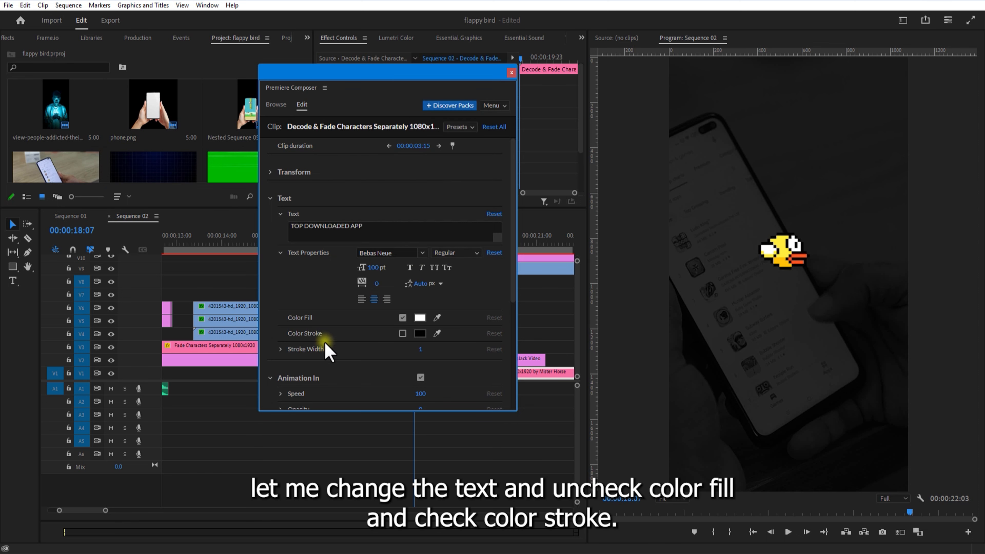
Turn off the text's color fill, enable its color stroke in green 00ff26, and close Premiere Composer
{"action": "left_click", "coordinate": [403, 318]}
{"action": "left_click", "coordinate": [403, 333]}
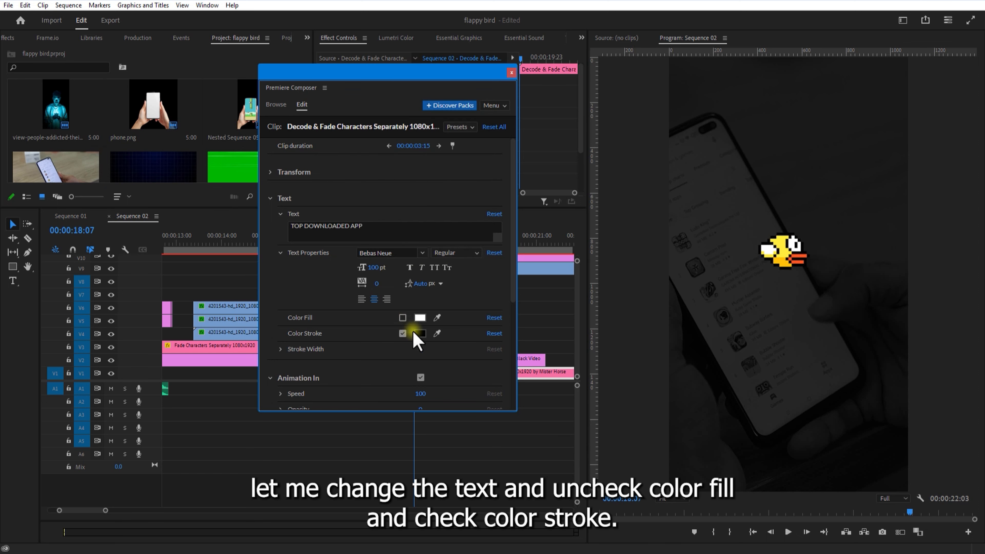
{"action": "left_click", "coordinate": [418, 333]}
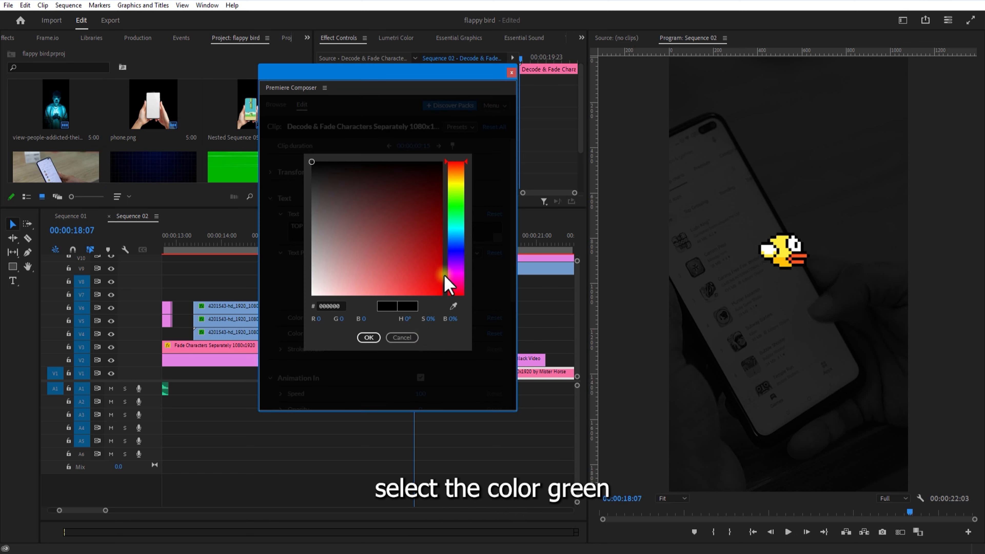
{"action": "left_click", "coordinate": [456, 209]}
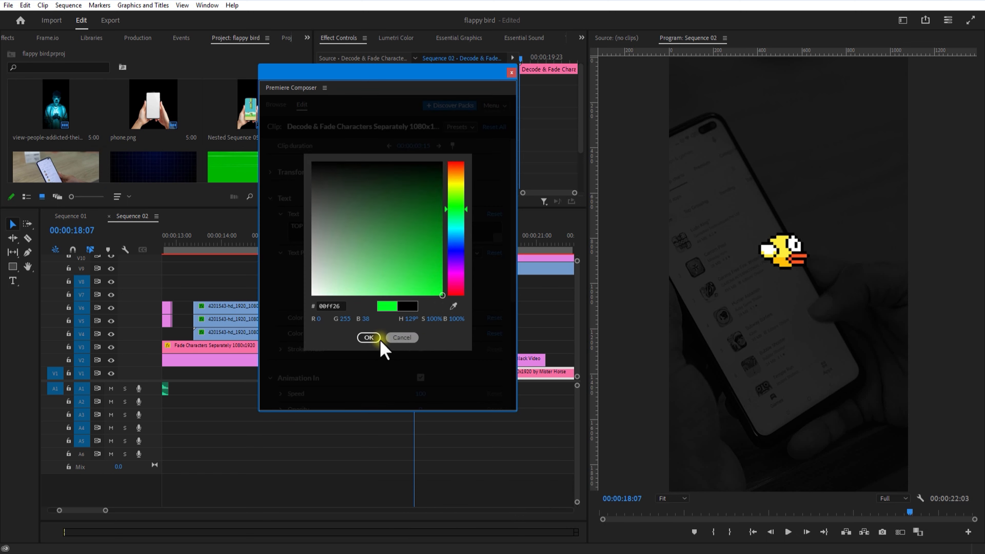
{"action": "left_click", "coordinate": [368, 337]}
{"action": "left_click", "coordinate": [512, 72]}
Move the text clip to V5, aligned with the start of the Anime Horizontal Lines clip
{"action": "left_click_drag", "start_coordinate": [414, 241], "coordinate": [407, 241]}
{"action": "left_click_drag", "start_coordinate": [397, 375], "coordinate": [387, 322]}
{"action": "left_click", "coordinate": [433, 241]}
Scale the "TOP DOWNLOADED APP" text down to 57 and change its font to Poppins in Essential Graphics
{"action": "left_click", "coordinate": [462, 38]}
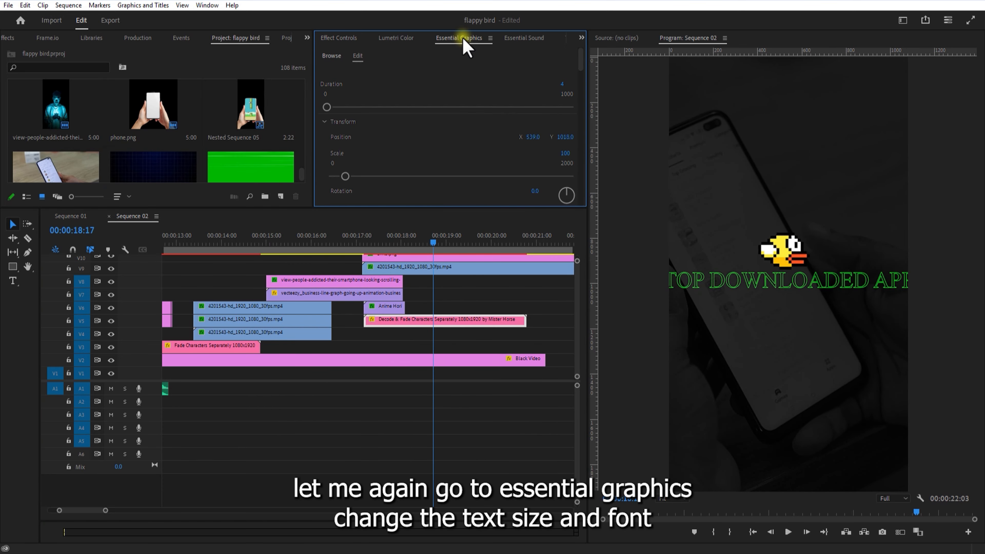
{"action": "left_click_drag", "start_coordinate": [576, 70], "coordinate": [580, 74]}
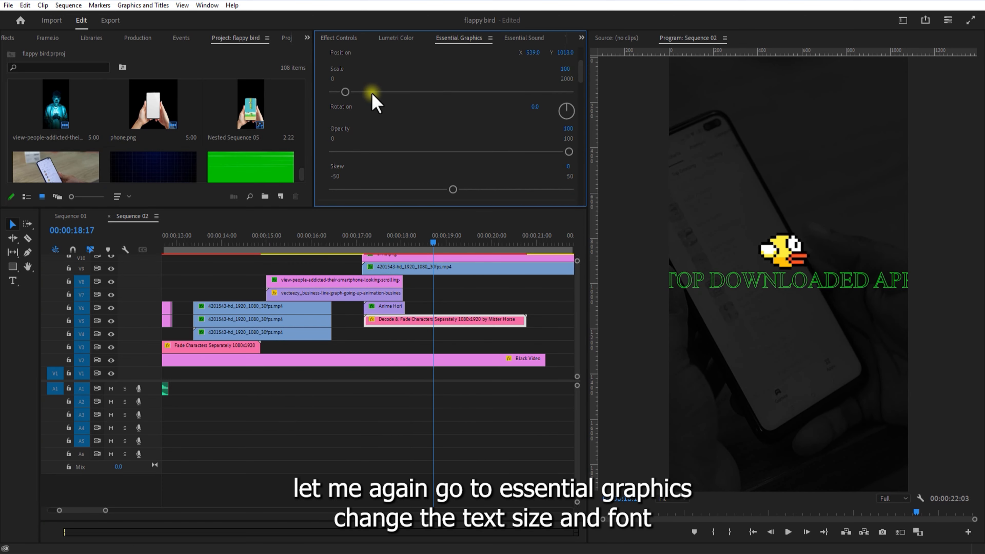
{"action": "left_click_drag", "start_coordinate": [345, 92], "coordinate": [337, 92]}
{"action": "left_click_drag", "start_coordinate": [580, 73], "coordinate": [582, 96]}
{"action": "left_click", "coordinate": [397, 138]}
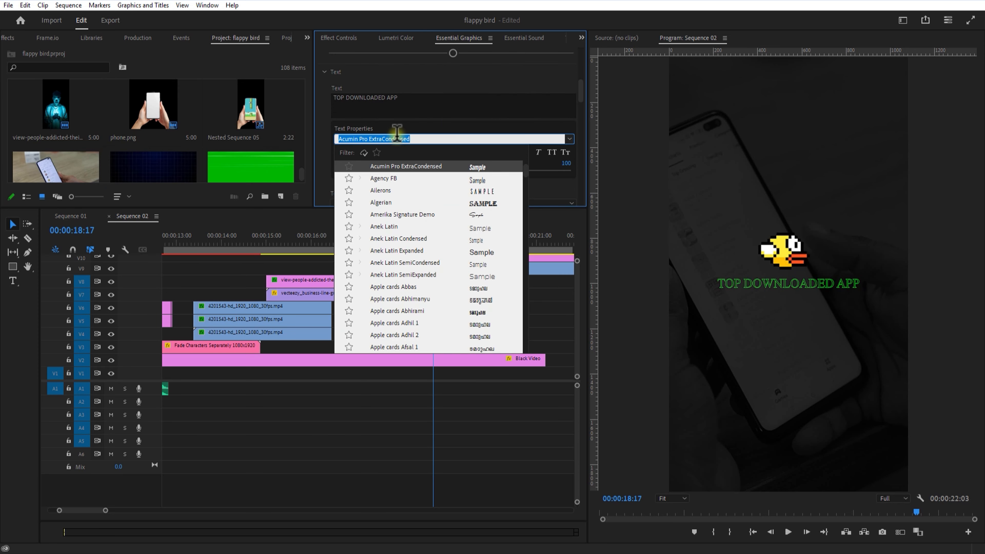
{"action": "type", "text": "beb"}
{"action": "left_click", "coordinate": [402, 167]}
{"action": "left_click", "coordinate": [387, 138]}
{"action": "type", "text": "popp"}
{"action": "left_click", "coordinate": [401, 263]}
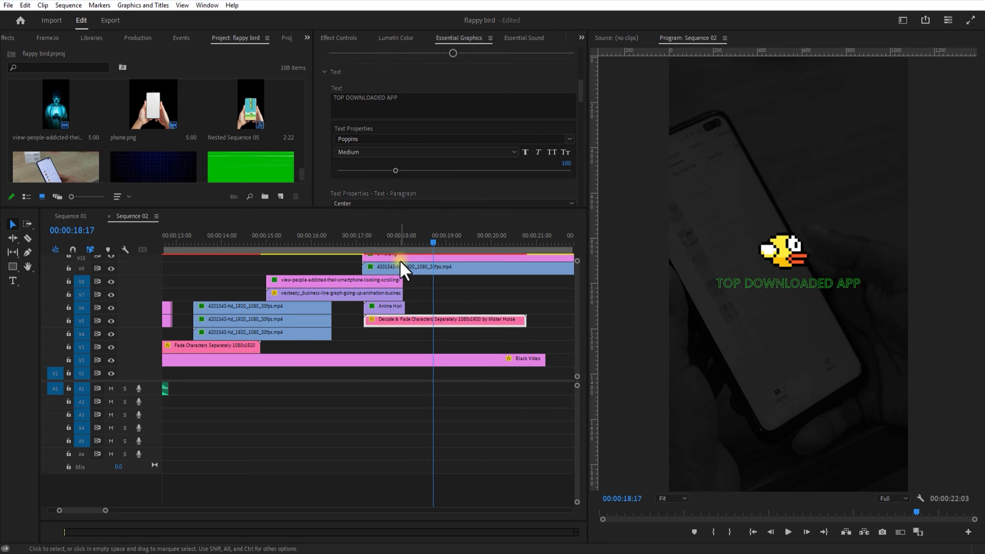
{"action": "mouse_move", "coordinate": [581, 90]}
{"action": "left_mouse_down"}
{"action": "mouse_move", "coordinate": [576, 132]}
{"action": "mouse_move", "coordinate": [591, 103]}
{"action": "mouse_move", "coordinate": [580, 81]}
{"action": "left_mouse_up"}
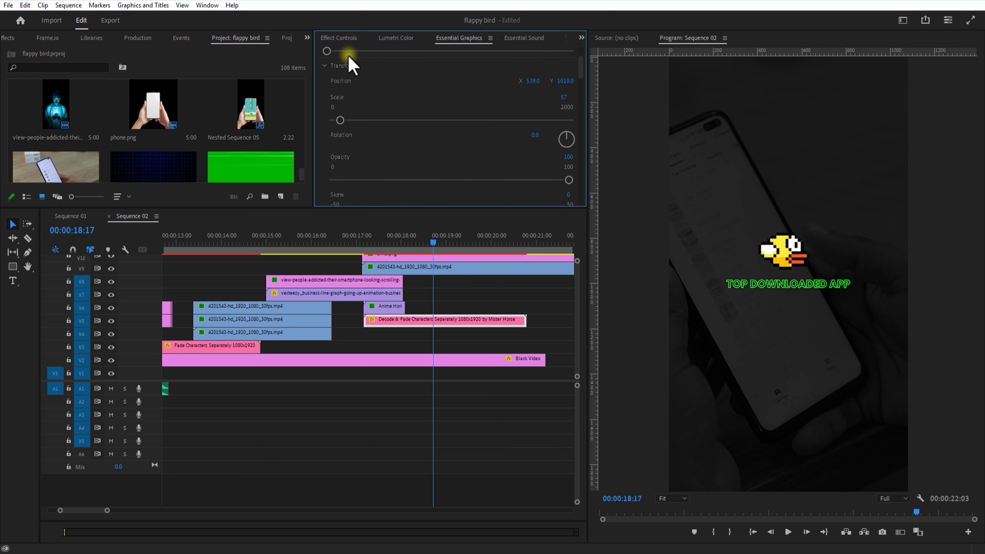
Move the "TOP DOWNLOADED APP" text above the bird by setting its vertical position to 649
{"action": "left_click", "coordinate": [343, 41]}
{"action": "left_click_drag", "start_coordinate": [450, 103], "coordinate": [286, 101]}
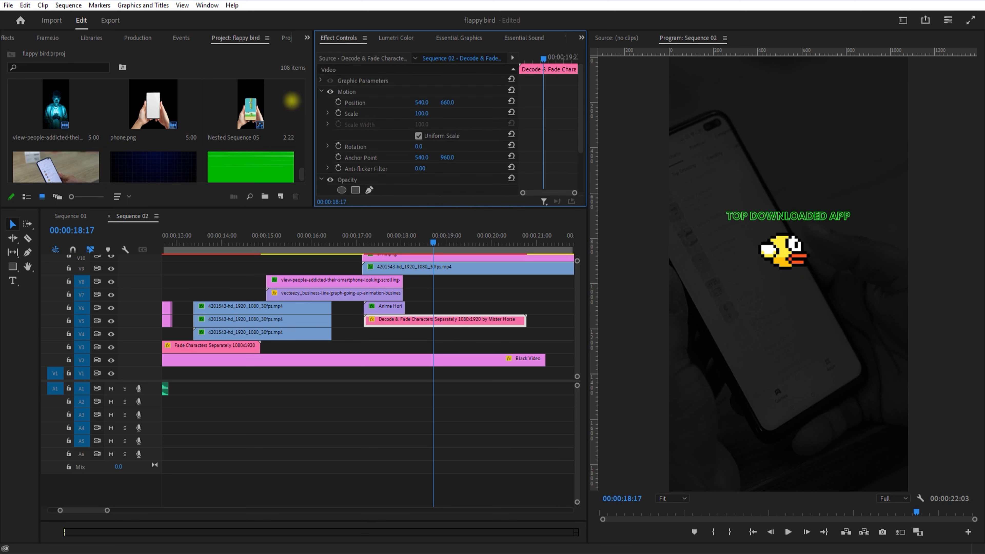
{"action": "left_click_drag", "start_coordinate": [429, 249], "coordinate": [382, 256]}
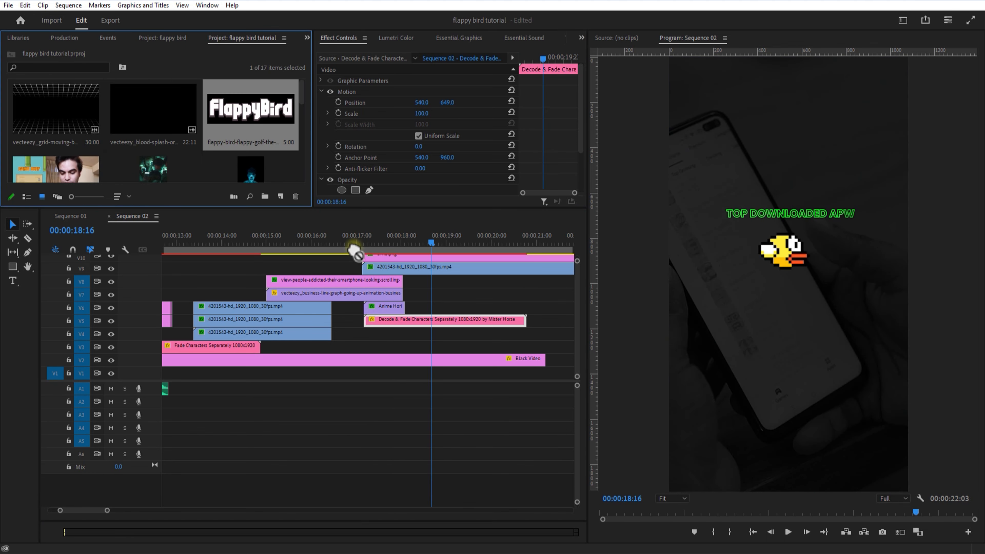
Add the FlappyBird logo image on V4 beneath the text clip, scale it to 33 and position it at 540, 1121 below the bird
{"action": "left_click_drag", "start_coordinate": [354, 252], "coordinate": [368, 336]}
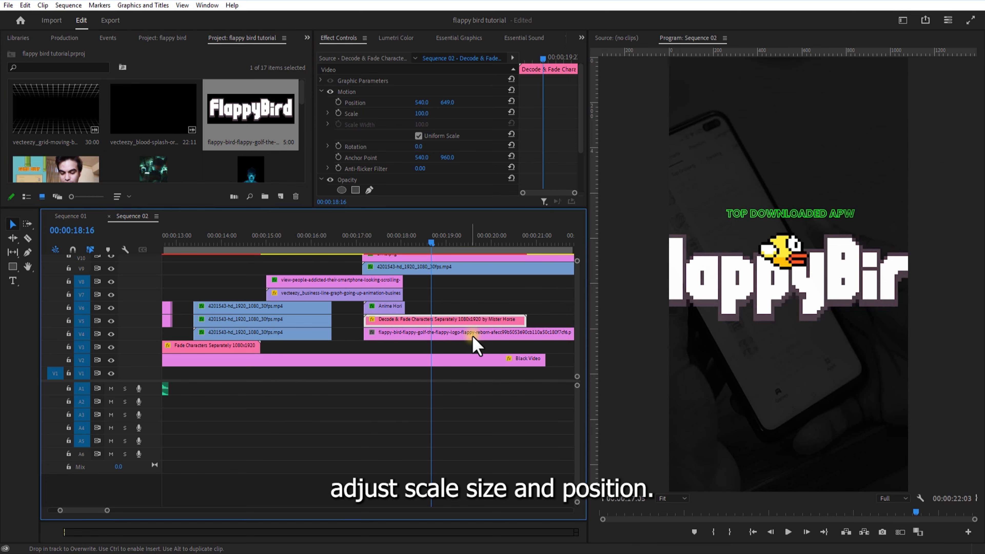
{"action": "left_click_drag", "start_coordinate": [437, 259], "coordinate": [445, 261]}
{"action": "left_click", "coordinate": [430, 335]}
{"action": "left_click_drag", "start_coordinate": [420, 102], "coordinate": [390, 119]}
{"action": "left_click_drag", "start_coordinate": [448, 92], "coordinate": [512, 93]}
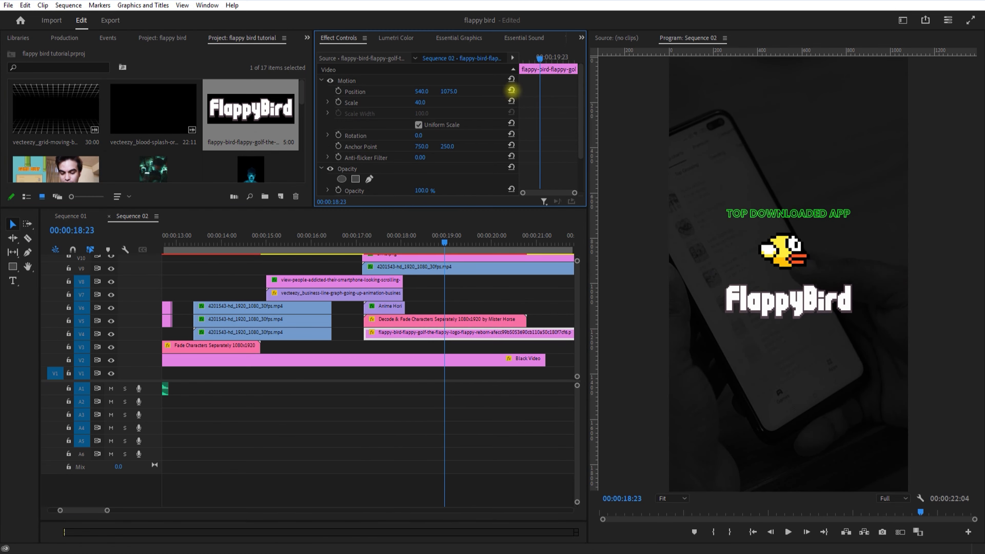
{"action": "left_click", "coordinate": [431, 322]}
{"action": "left_click", "coordinate": [431, 335]}
{"action": "left_click_drag", "start_coordinate": [450, 92], "coordinate": [470, 93]}
{"action": "left_click_drag", "start_coordinate": [420, 103], "coordinate": [354, 113]}
Fade in the FlappyBird logo with opacity keyframes from 0% at 00:00:17:07 to 100% at 00:00:17:22
{"action": "left_click_drag", "start_coordinate": [371, 259], "coordinate": [363, 258]}
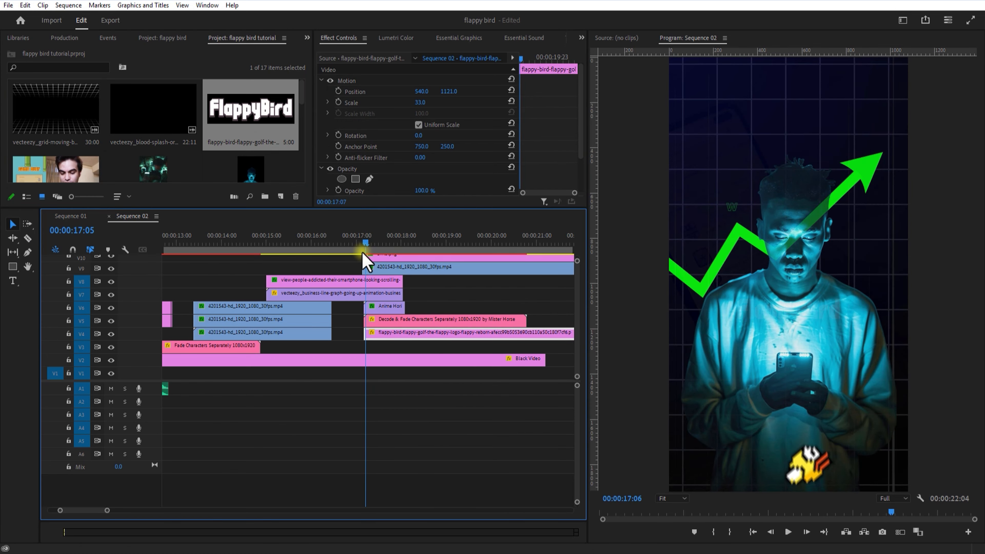
{"action": "left_click", "coordinate": [391, 333]}
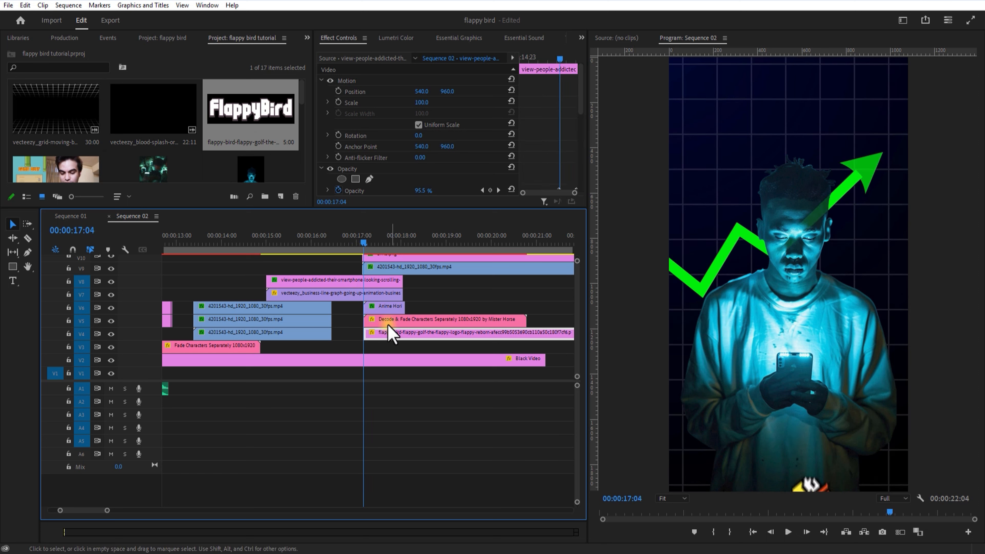
{"action": "left_click", "coordinate": [369, 243]}
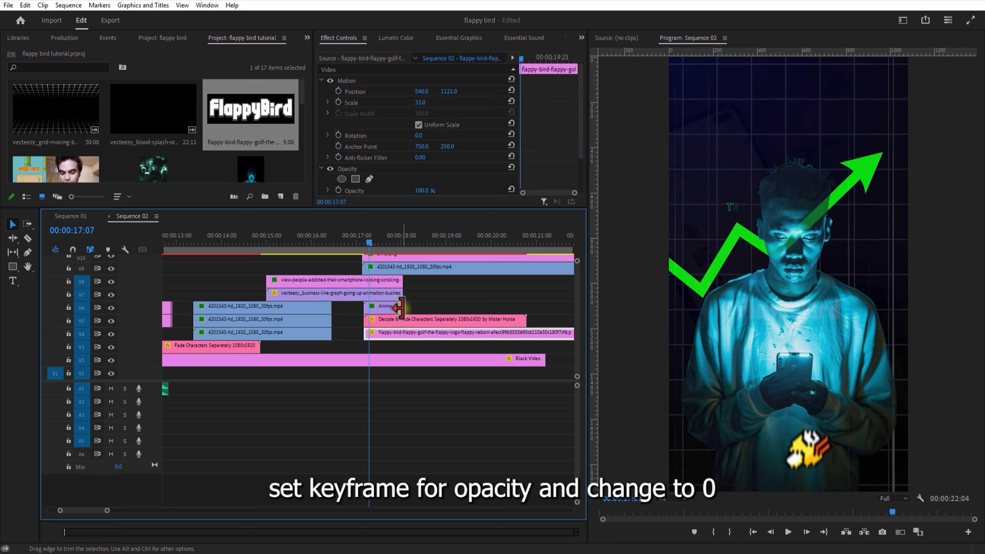
{"action": "left_click", "coordinate": [338, 190]}
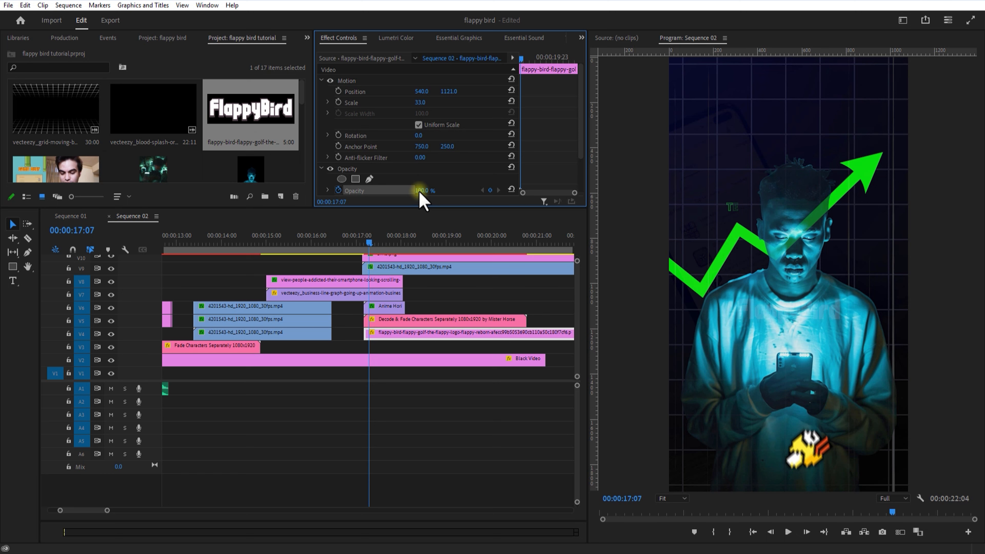
{"action": "left_click_drag", "start_coordinate": [370, 244], "coordinate": [399, 245]}
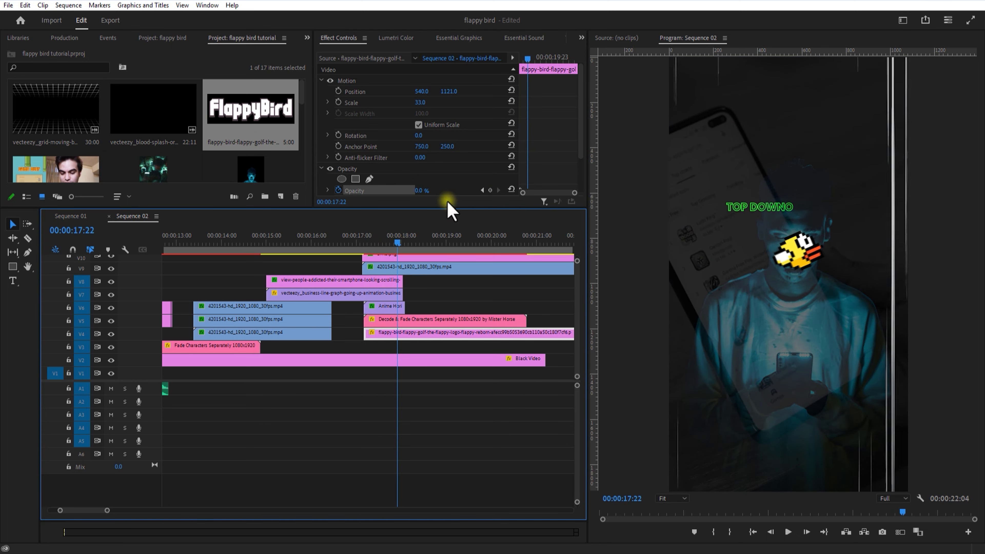
{"action": "left_click_drag", "start_coordinate": [421, 193], "coordinate": [502, 187]}
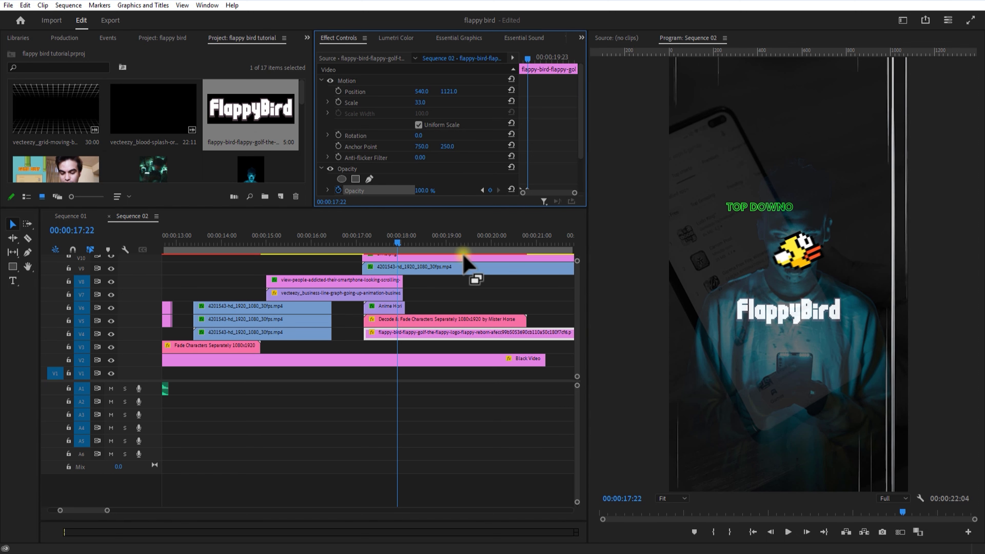
Cut the clips on all tracks at 00:00:19:09 and delete everything after the cut
{"action": "left_click_drag", "start_coordinate": [407, 246], "coordinate": [462, 244]}
{"action": "key", "text": "c"}
{"action": "left_click", "coordinate": [462, 358]}
{"action": "left_click", "coordinate": [463, 333]}
{"action": "left_click_drag", "start_coordinate": [465, 208], "coordinate": [465, 166]}
{"action": "key", "text": "v"}
{"action": "left_click_drag", "start_coordinate": [554, 222], "coordinate": [517, 354]}
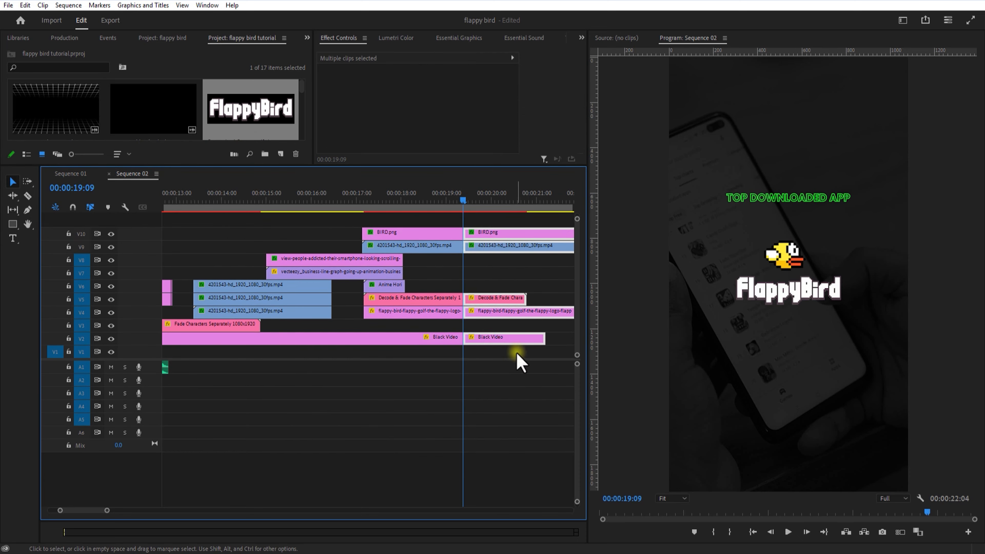
{"action": "key", "text": "Delete"}
Open Nested Sequence 04, the clip on V4 near the start of Sequence 02
{"action": "left_click_drag", "start_coordinate": [108, 510], "coordinate": [159, 515]}
{"action": "left_click", "coordinate": [163, 197]}
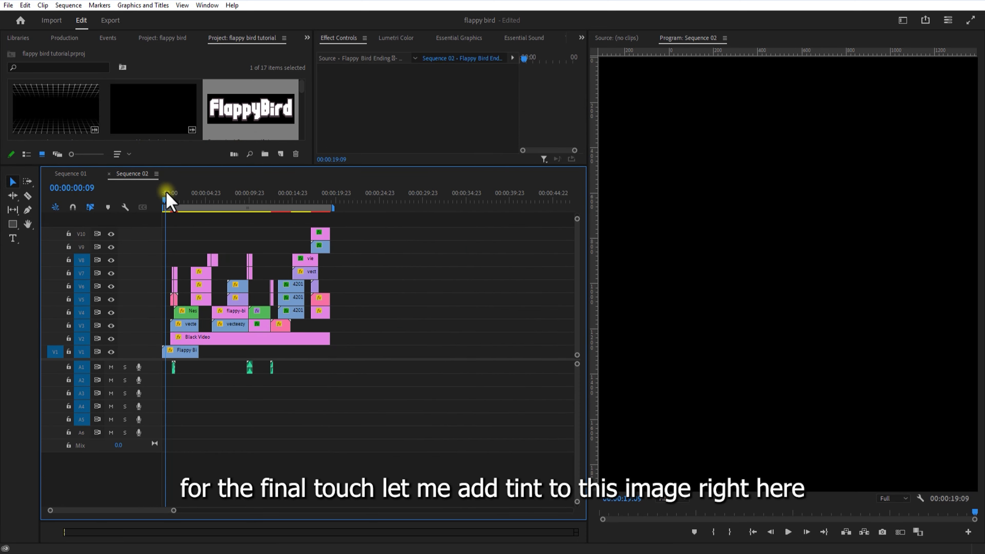
{"action": "left_click_drag", "start_coordinate": [173, 511], "coordinate": [135, 511]}
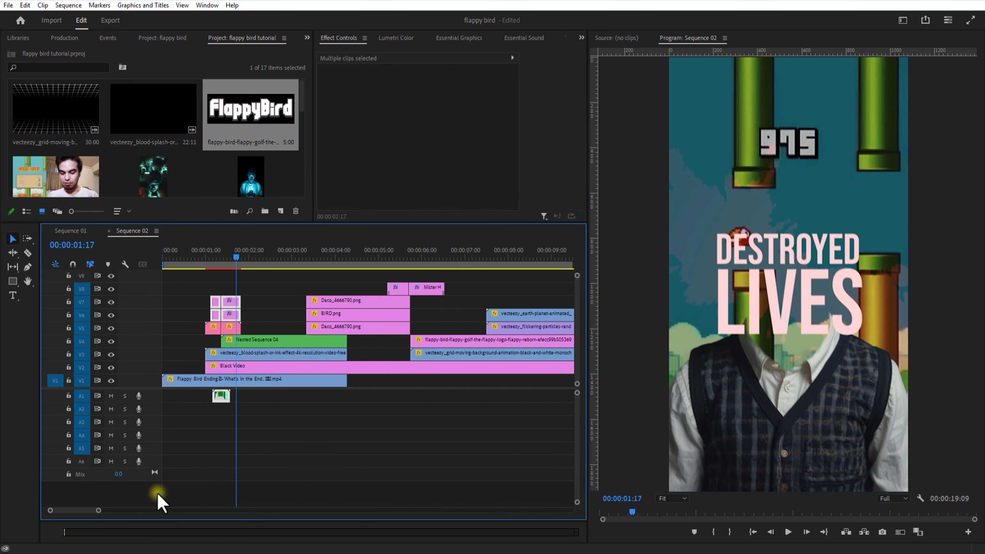
{"action": "left_click", "coordinate": [258, 340]}
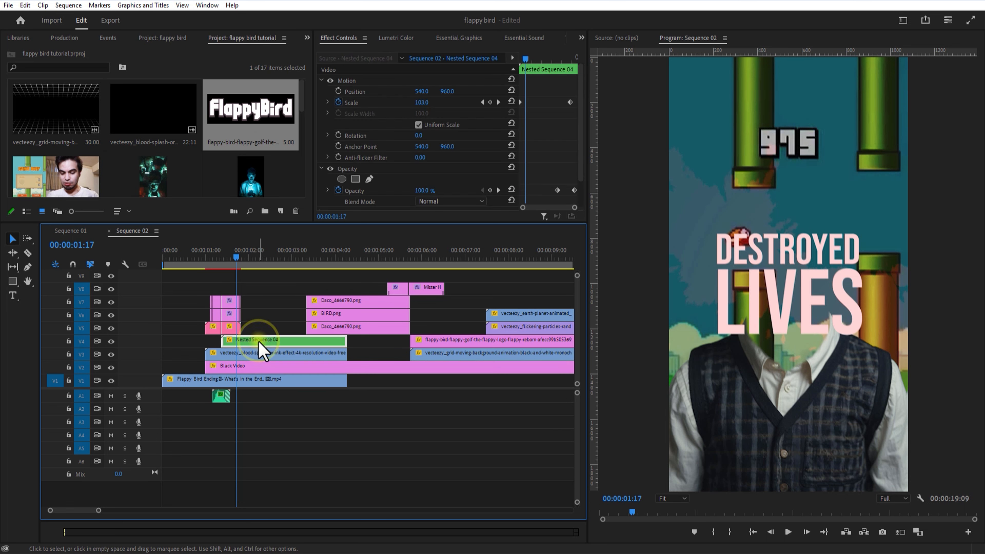
{"action": "double_click", "coordinate": [258, 342]}
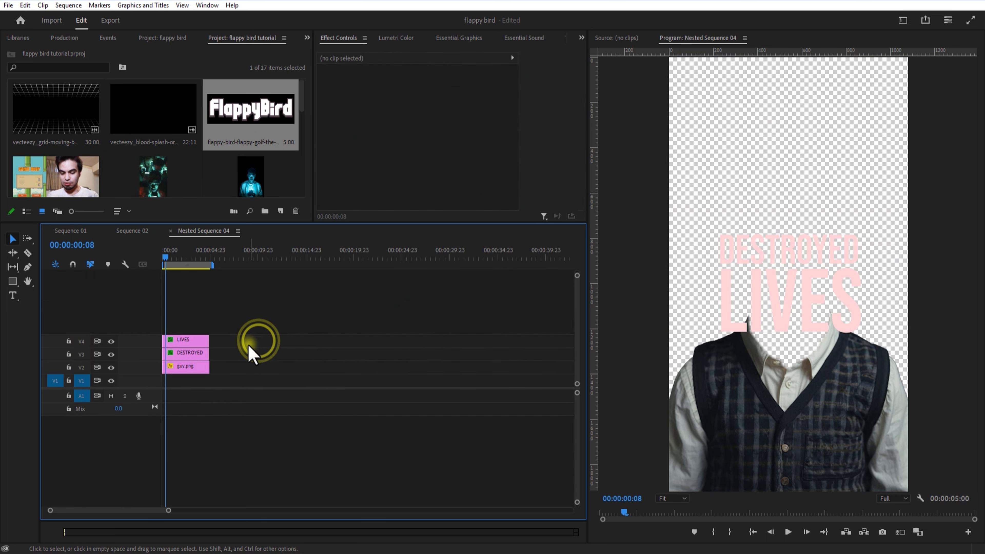
Apply the Tint video effect to guy.png on V2 in the nested sequence and return to Sequence 02
{"action": "left_click", "coordinate": [188, 367]}
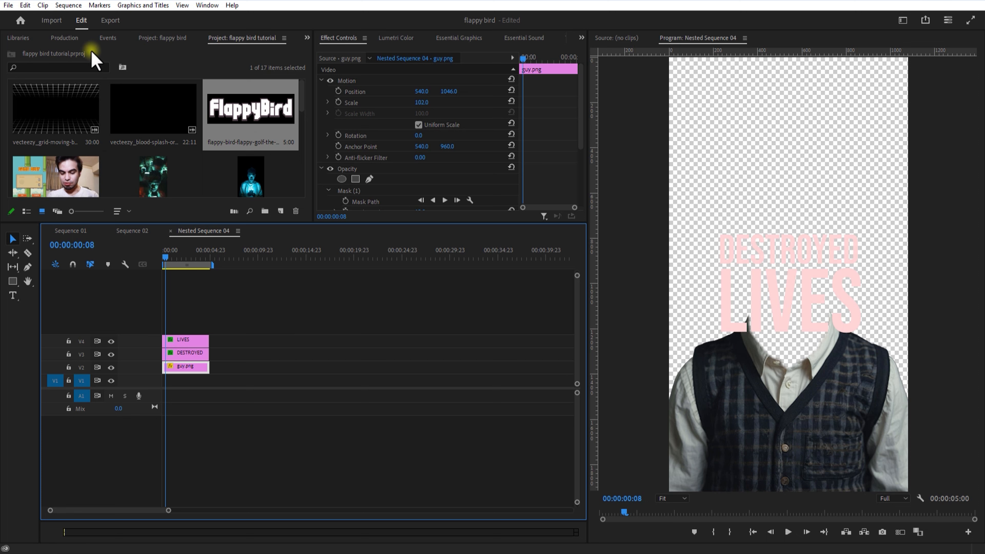
{"action": "left_click", "coordinate": [307, 38]}
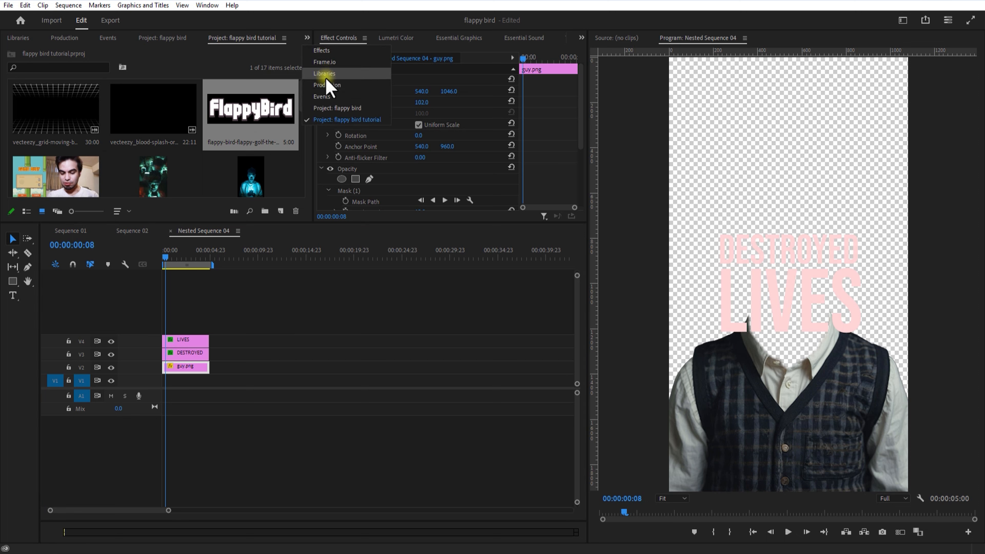
{"action": "left_click", "coordinate": [326, 66]}
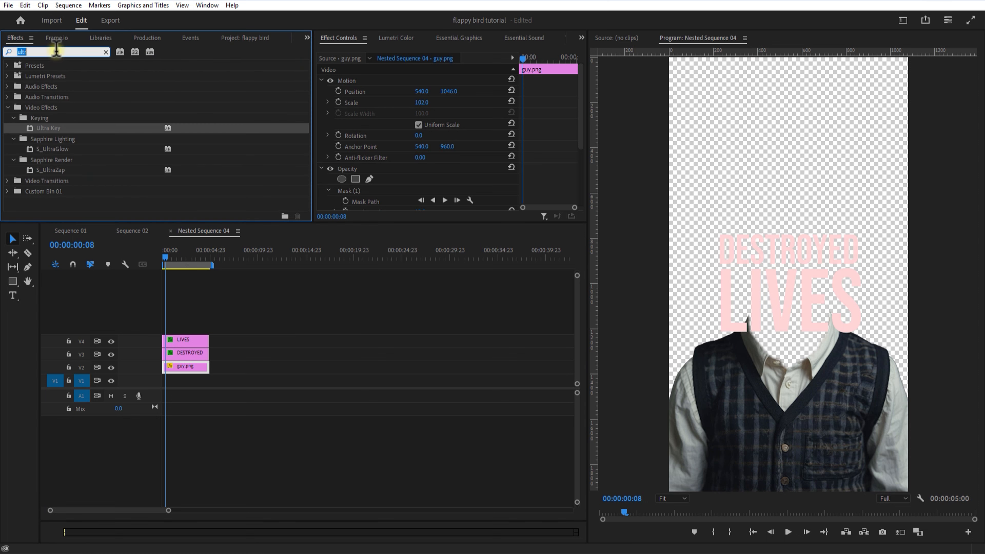
{"action": "type", "text": "TINT"}
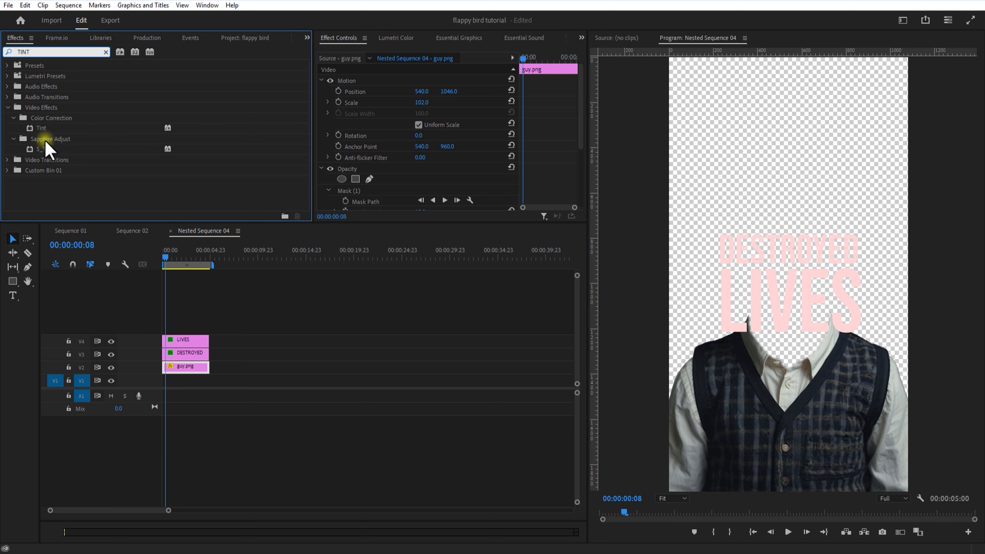
{"action": "left_click_drag", "start_coordinate": [41, 128], "coordinate": [160, 218]}
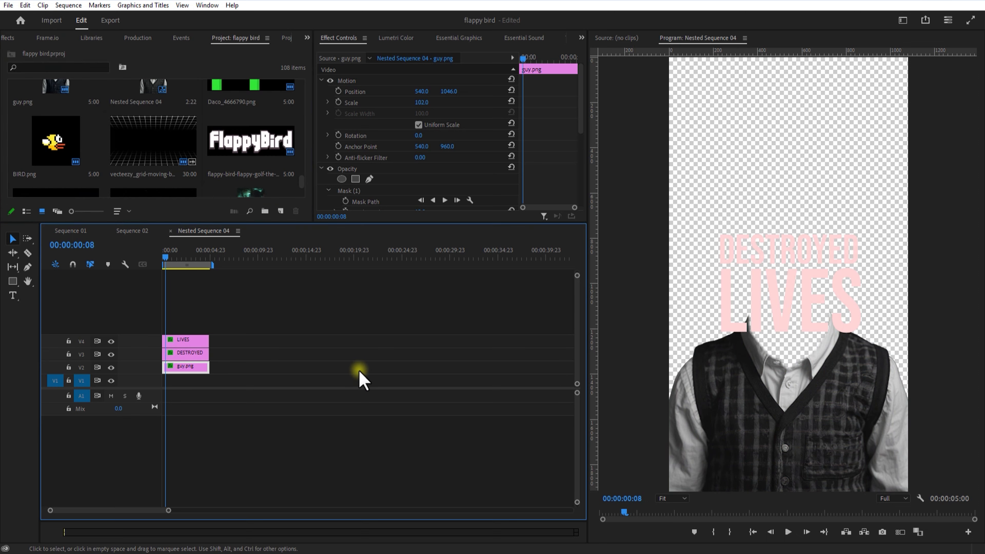
{"action": "left_click", "coordinate": [180, 307]}
{"action": "left_click", "coordinate": [170, 231]}
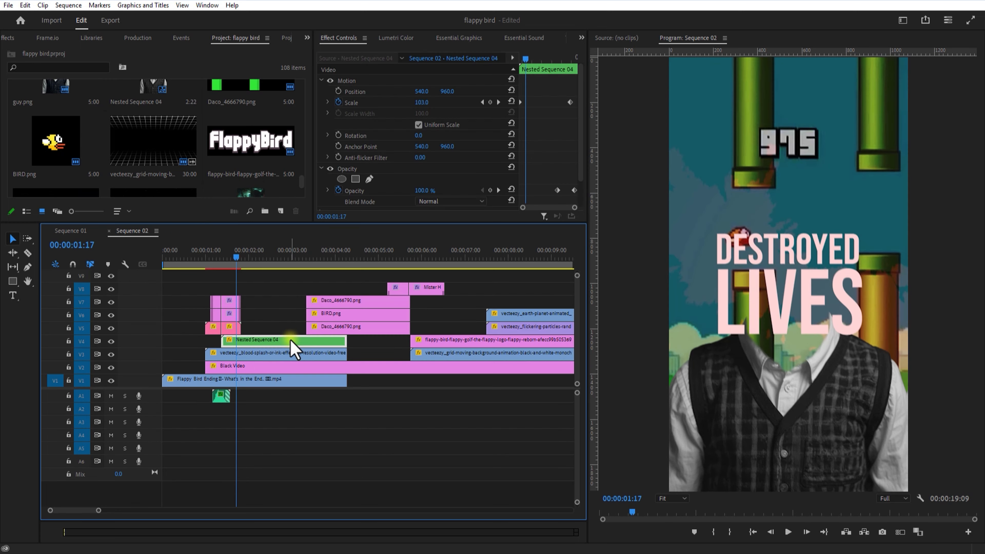
Split the Flappy Bird Ending clip on V1 at 00:00:01:09, where Nested Sequence 04 starts
{"action": "left_click", "coordinate": [230, 259]}
{"action": "left_click_drag", "start_coordinate": [229, 259], "coordinate": [259, 290]}
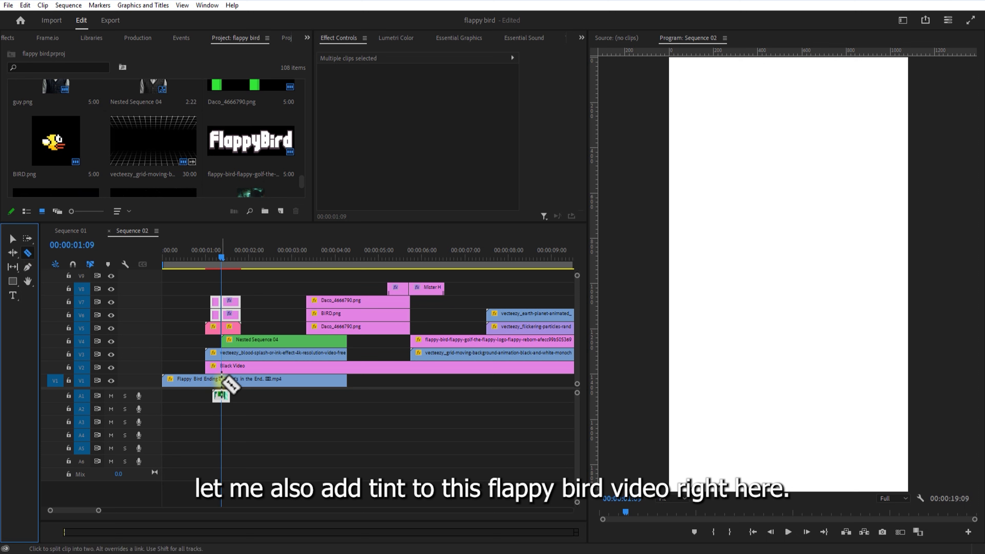
{"action": "left_click", "coordinate": [221, 383]}
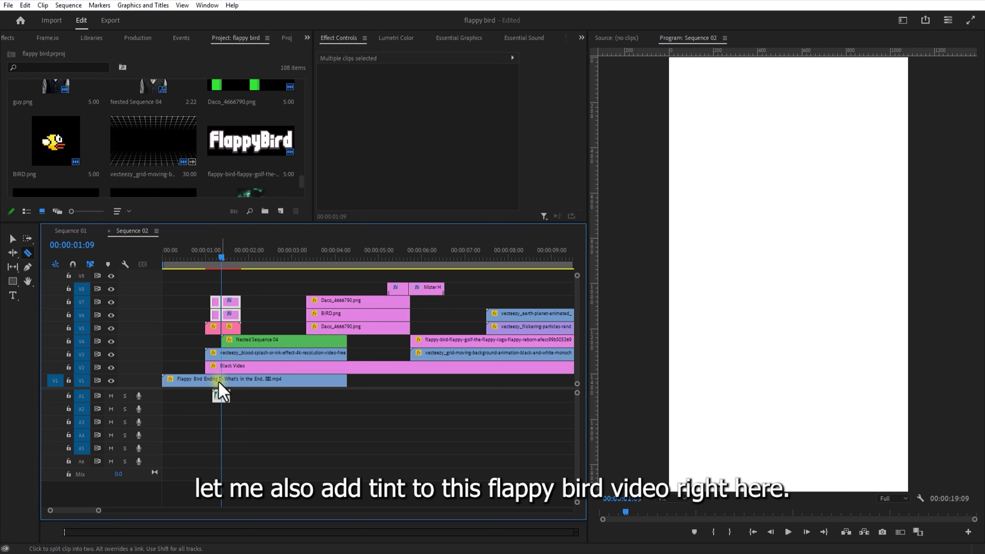
Apply the Tint effect to the second part of the Flappy Bird Ending clip on V1
{"action": "left_click", "coordinate": [226, 265]}
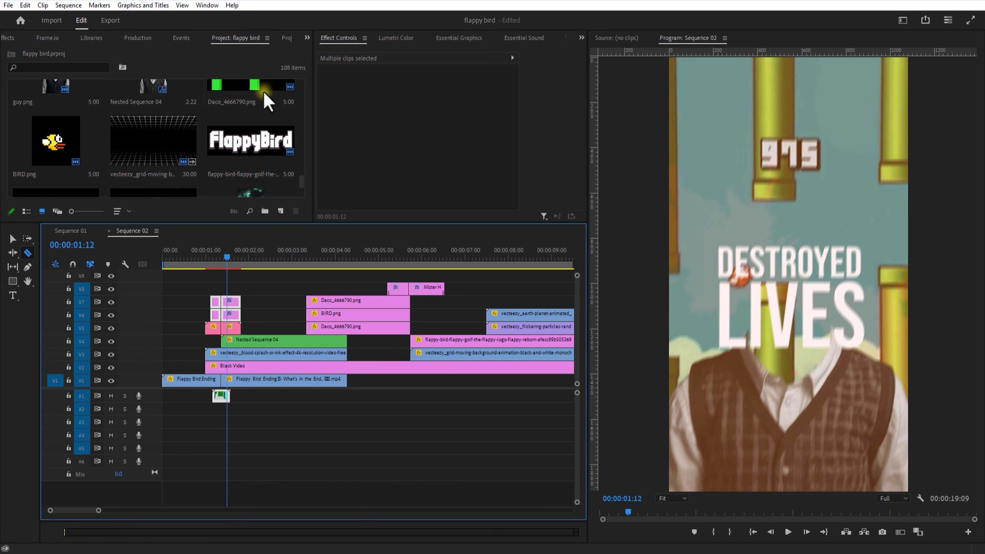
{"action": "left_click", "coordinate": [306, 38]}
{"action": "left_click", "coordinate": [321, 51]}
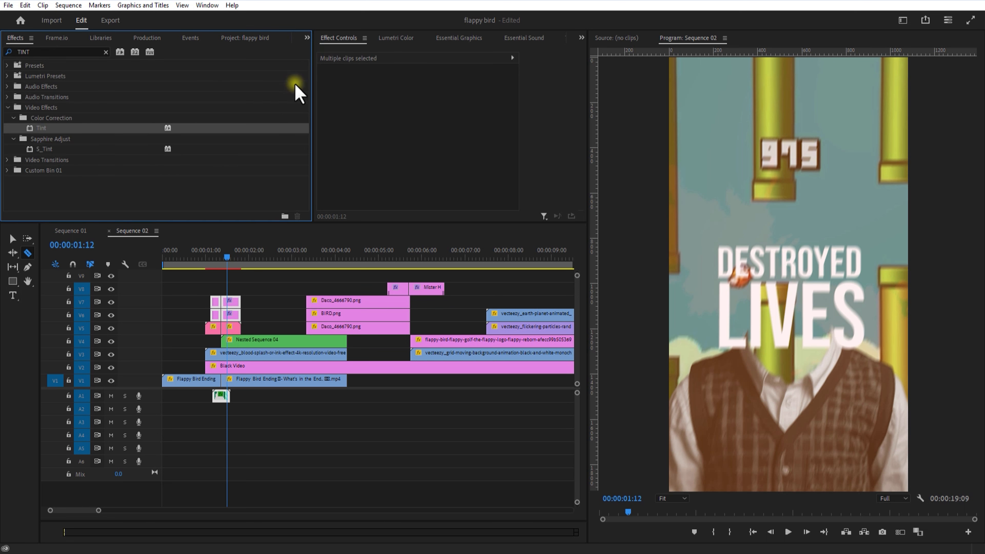
{"action": "left_click_drag", "start_coordinate": [74, 163], "coordinate": [248, 380]}
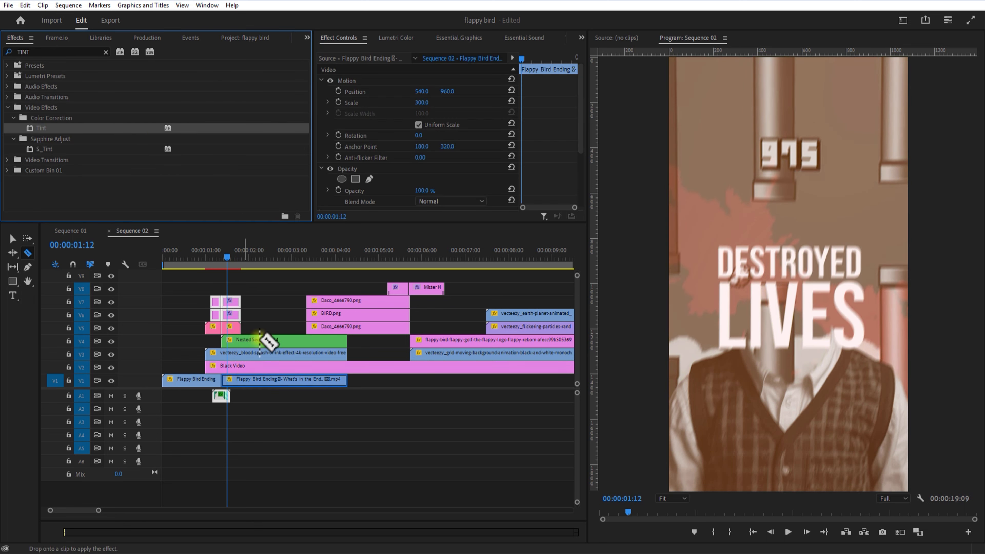
Apply the Tint effect to the image of the man with the phone on V8 in the graph scene
{"action": "left_click", "coordinate": [232, 259]}
{"action": "left_click_drag", "start_coordinate": [234, 259], "coordinate": [274, 283]}
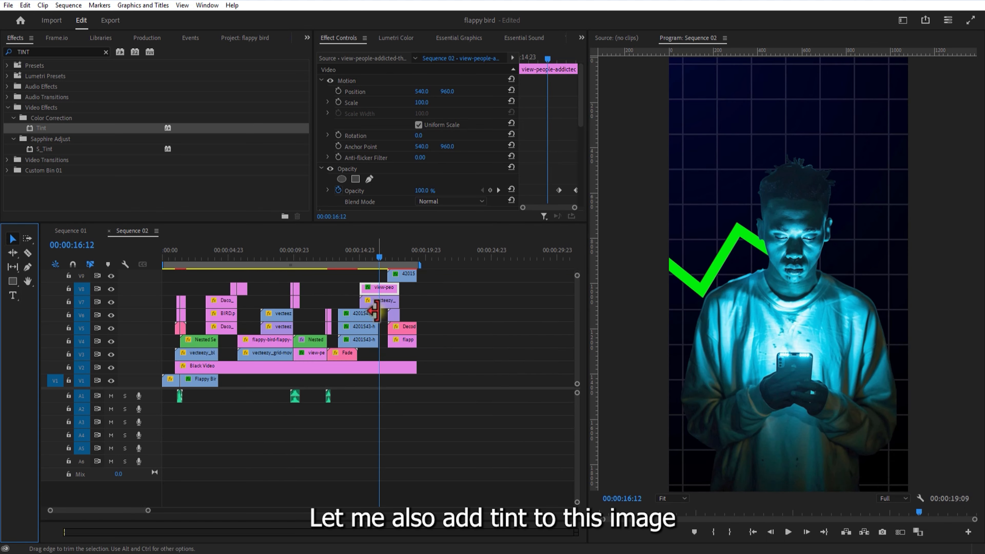
{"action": "left_click", "coordinate": [380, 291]}
{"action": "left_click_drag", "start_coordinate": [46, 129], "coordinate": [381, 288]}
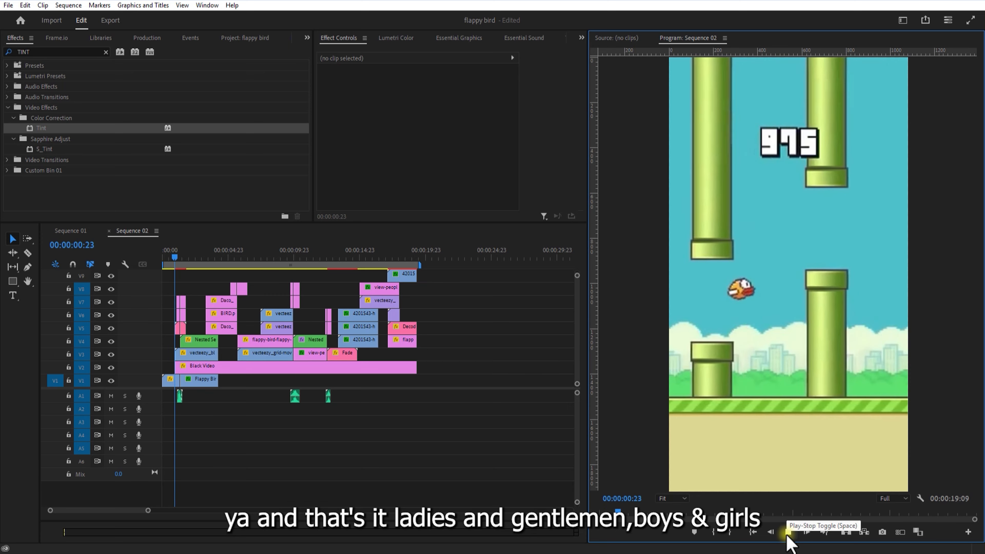